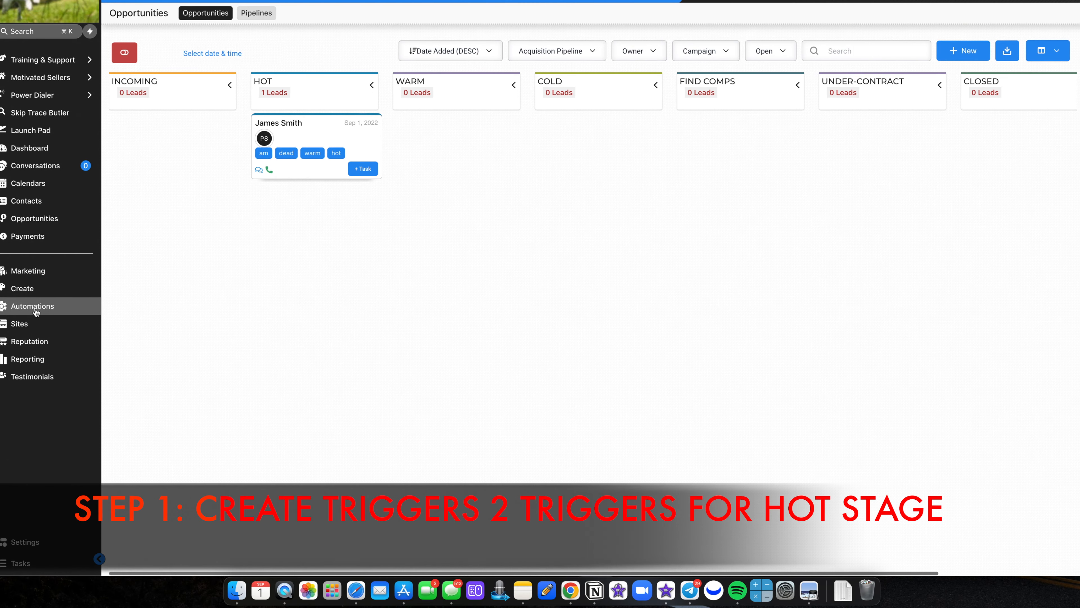
Open the Tag Added HOT trigger from the TAG ADDED folder in the automation triggers.
click(35, 310)
click(292, 16)
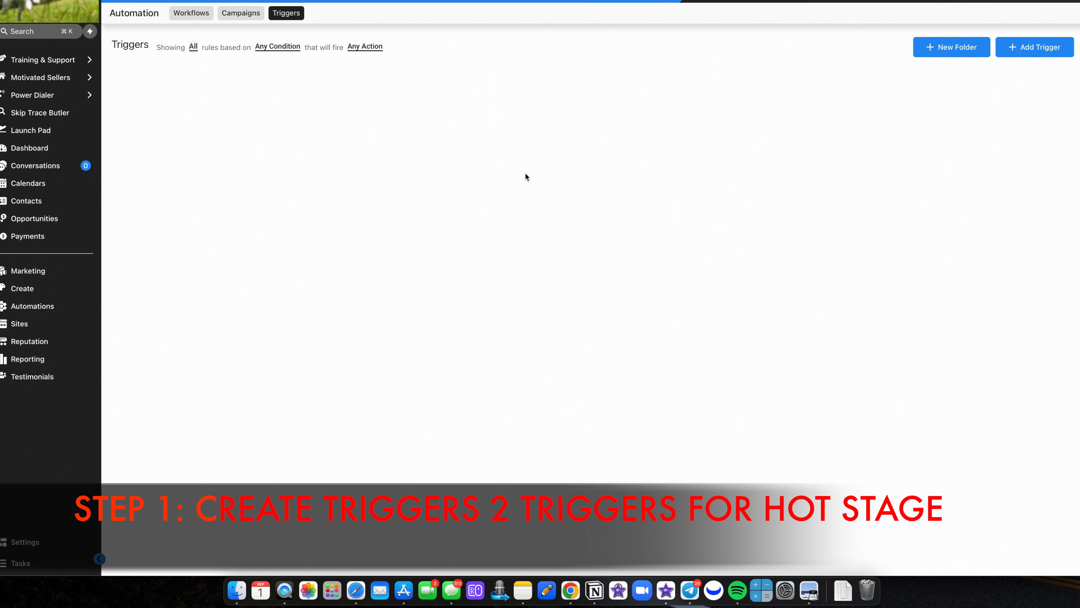
mouse_move(239, 1)
mouse_down()
mouse_move(262, 0)
mouse_move(227, 8)
mouse_move(233, 0)
mouse_up()
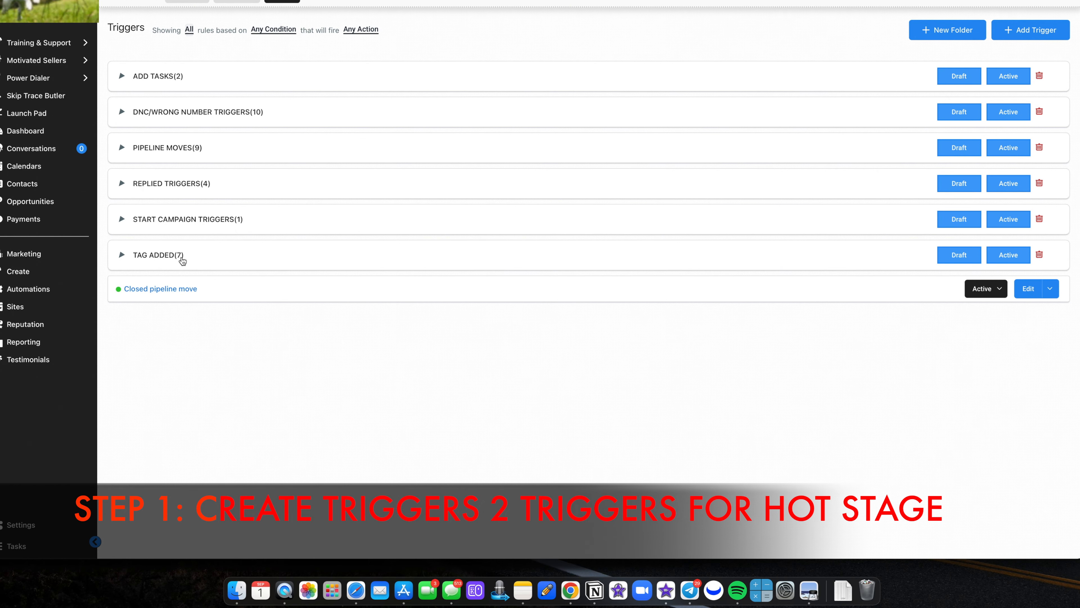
click(122, 255)
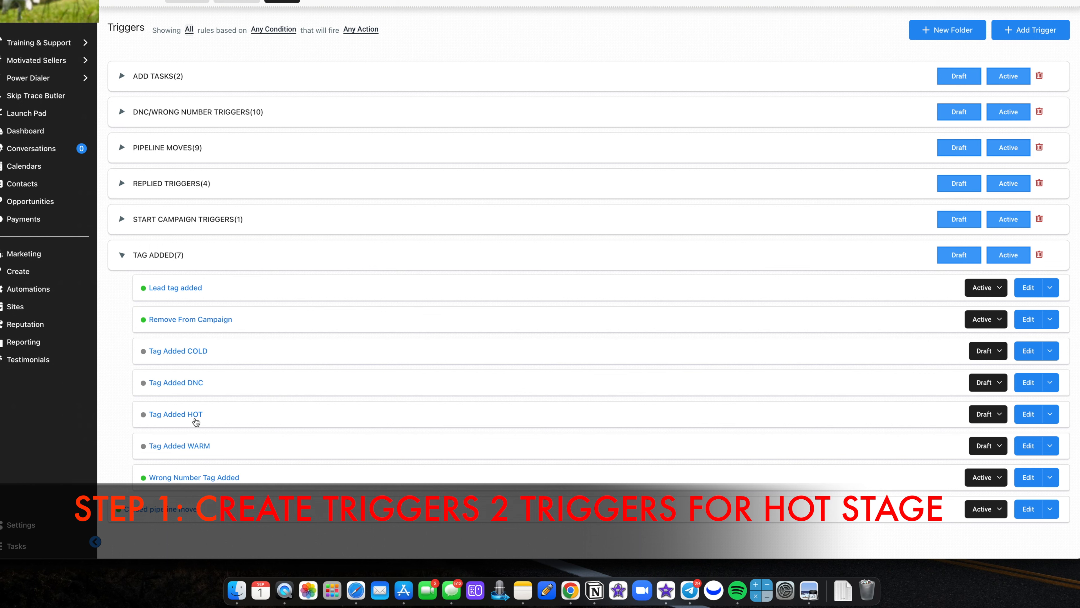
click(188, 416)
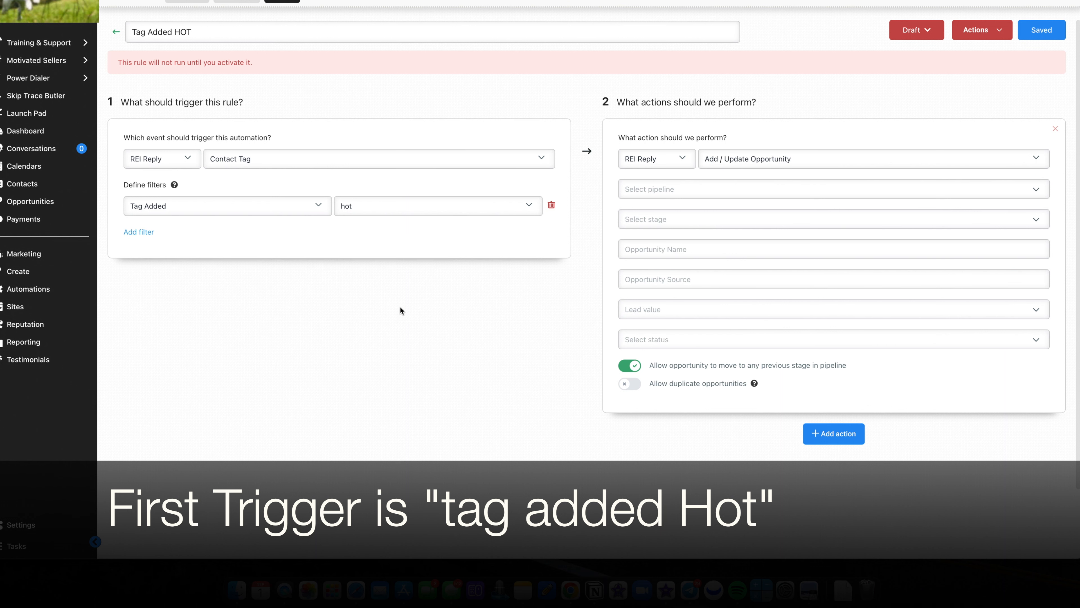
Replace the trigger's existing action with a new Add / Update Opportunity action.
click(1055, 128)
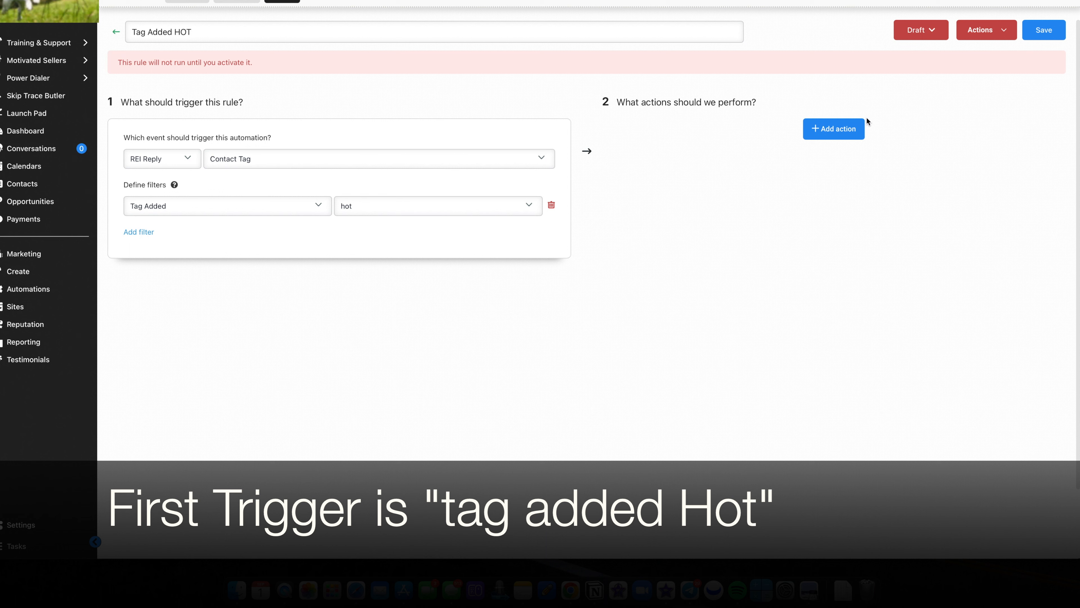
click(846, 129)
click(804, 160)
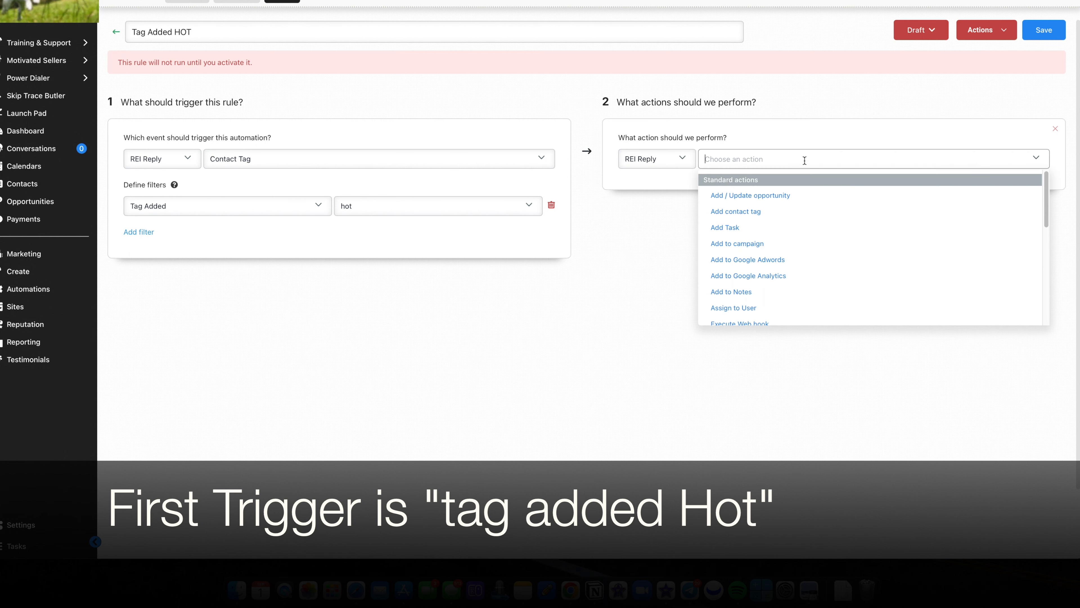
click(751, 197)
Set the opportunity action to Acquisition Pipeline, stage Hot, and allow the opportunity to move to any previous stage in the pipeline.
click(711, 189)
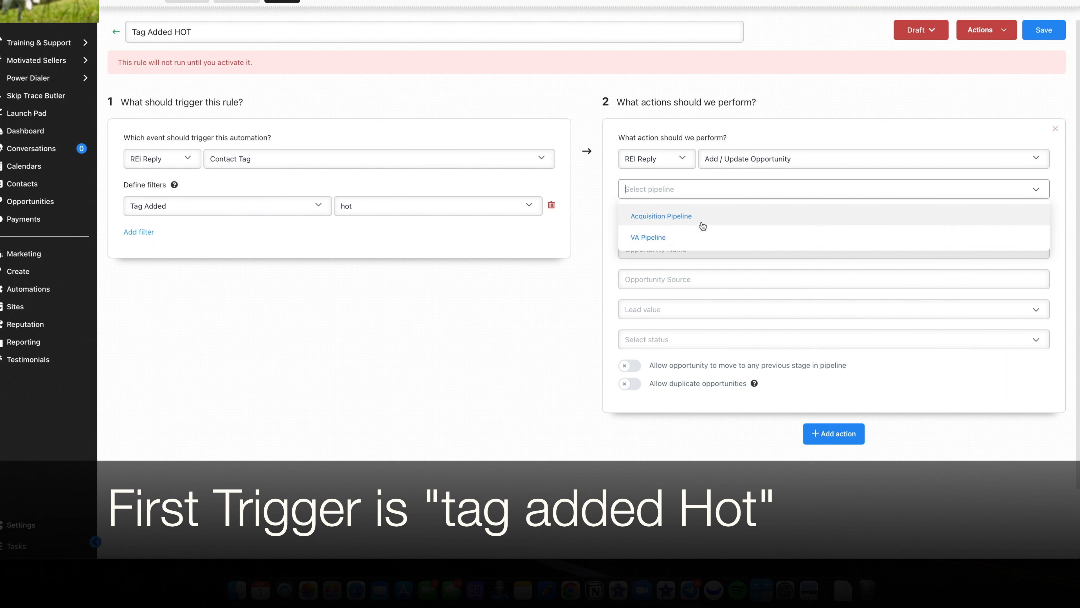
click(702, 223)
click(701, 219)
click(664, 266)
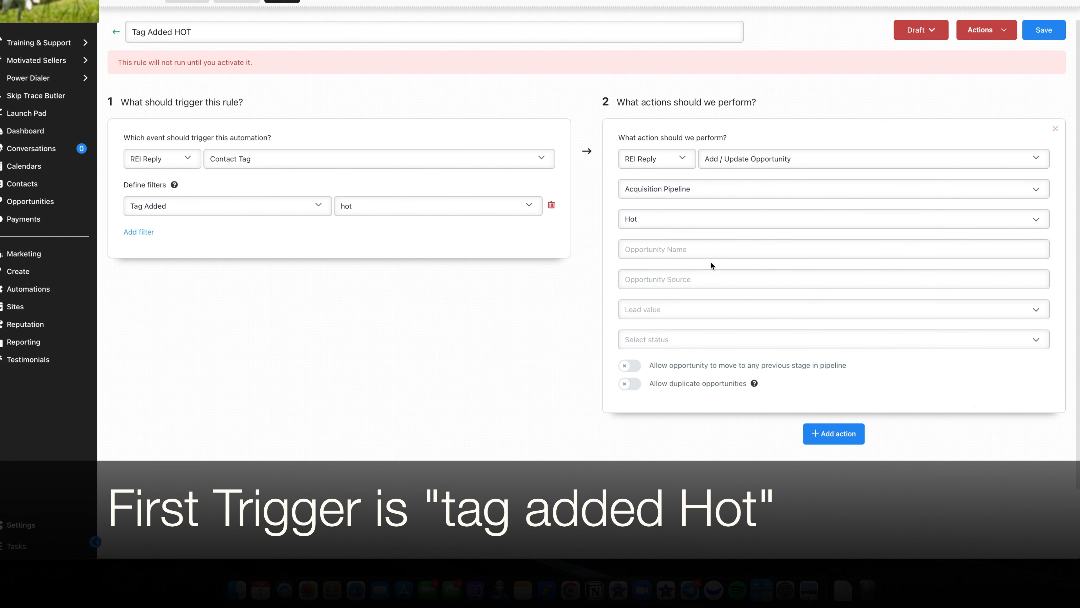
click(703, 247)
click(631, 367)
Add a second action of the type Remove Contact Tag to the Tag Added HOT trigger.
click(846, 434)
scroll(760, 419, down, 2)
click(841, 380)
scroll(777, 430, down, 1)
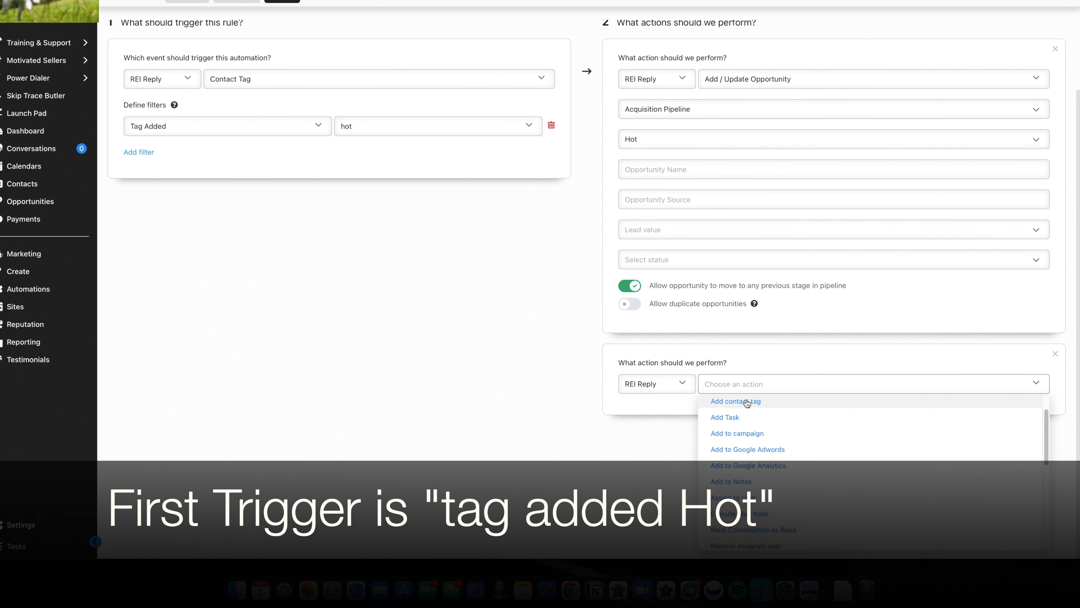
scroll(767, 416, down, 4)
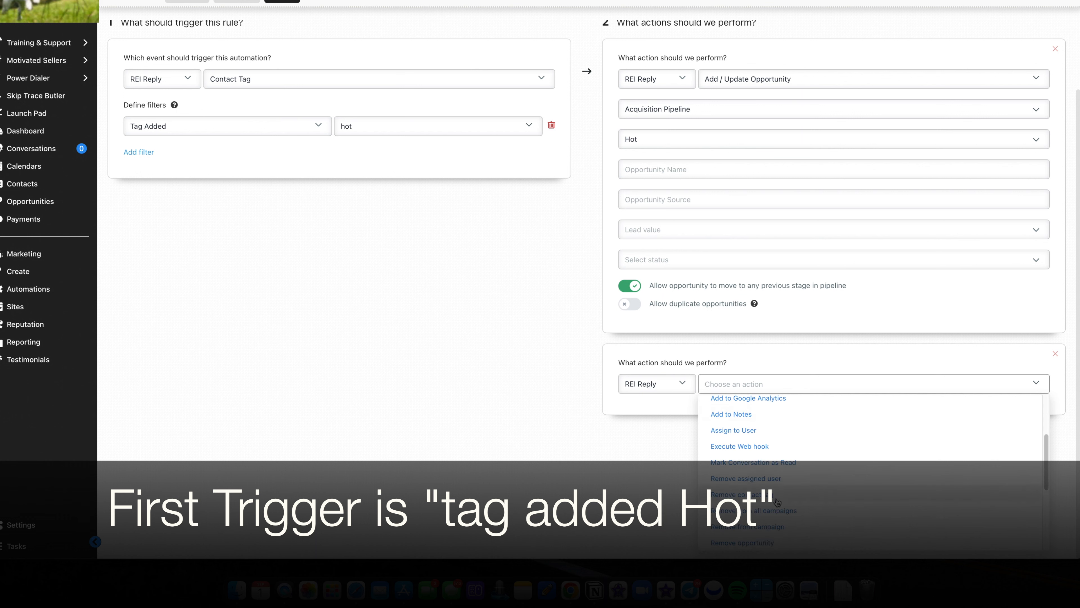
click(778, 496)
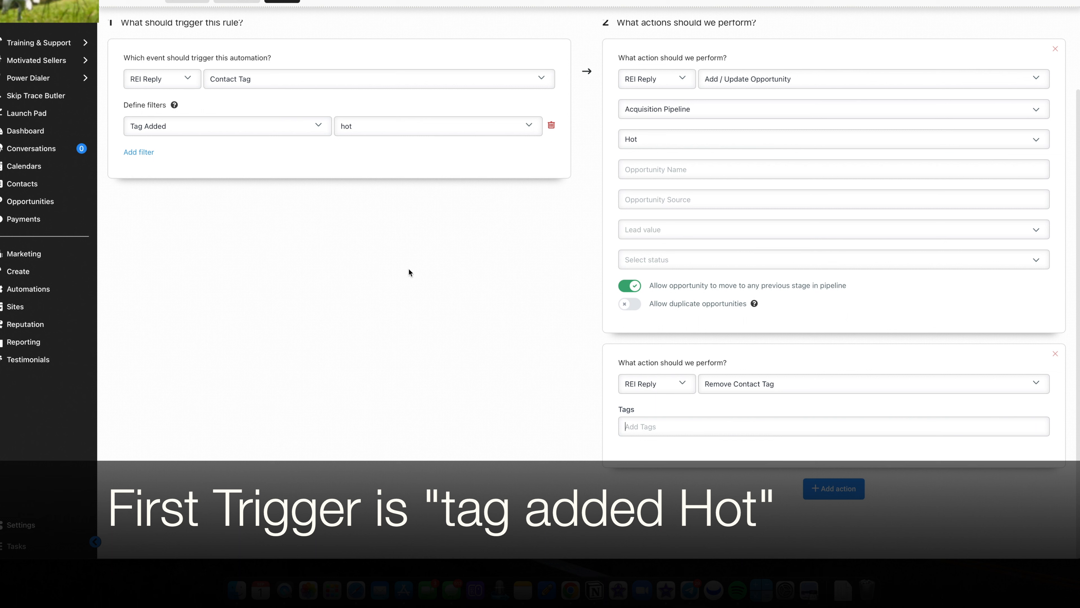
Add the tags warm, cold and under-contract to the Remove Contact Tag action.
text(warm)
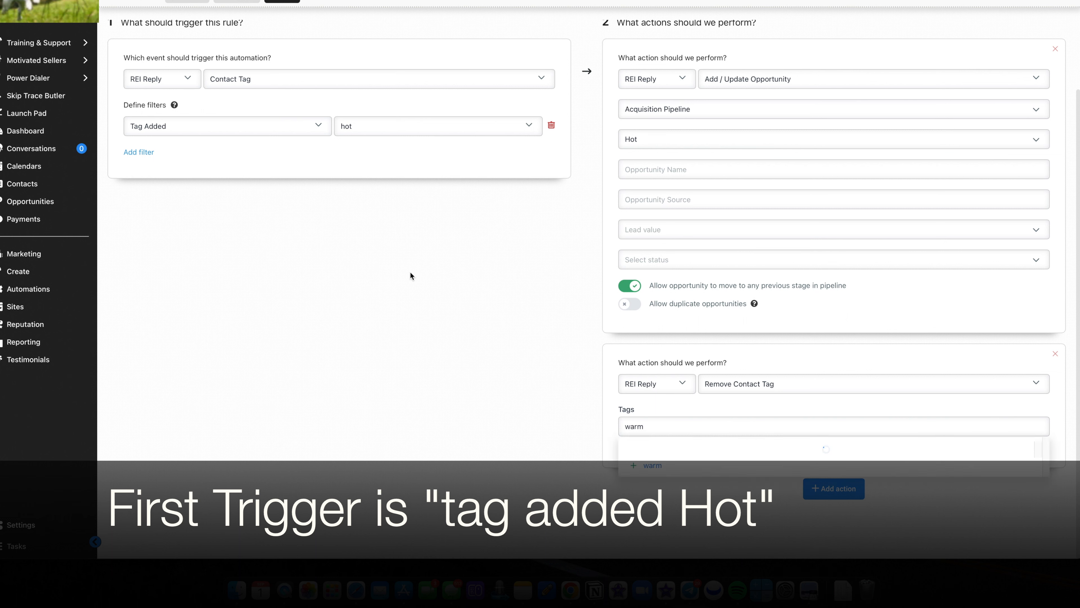
click(717, 456)
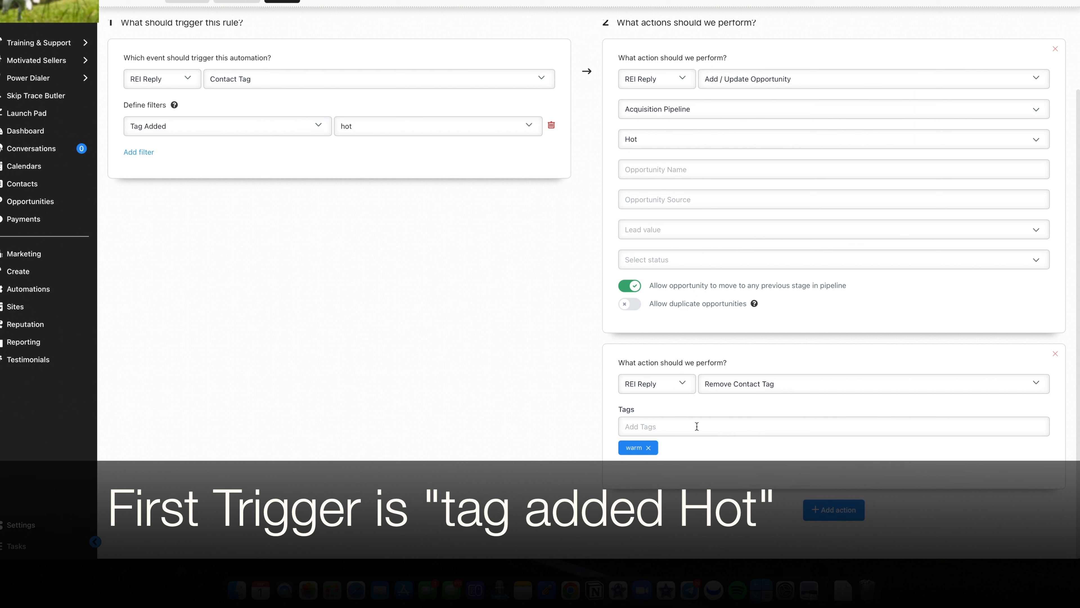
text(cold)
click(700, 450)
text(under-contract)
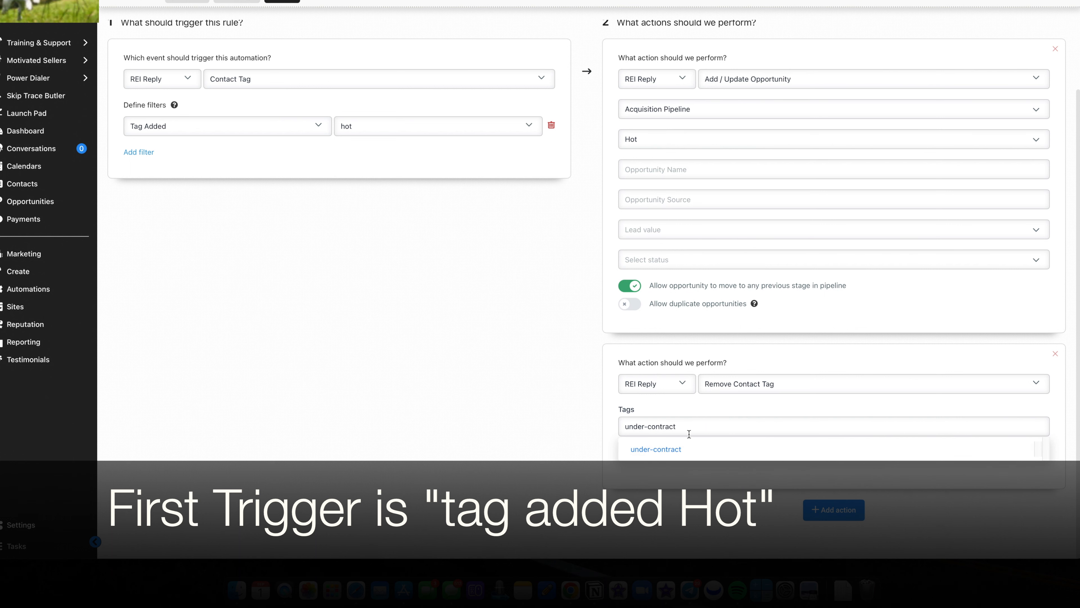
click(693, 446)
Add the tags closed, dead, find comps and set appt to the Remove Contact Tag action.
text(s)
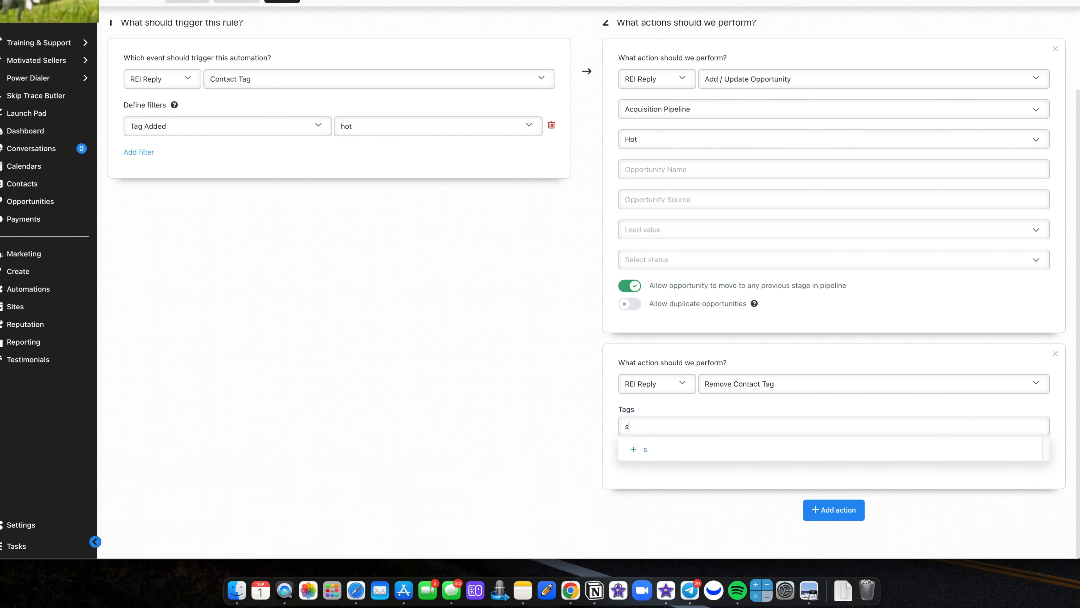
key(BackSpace)
text(closed)
click(692, 448)
text(dead)
click(677, 448)
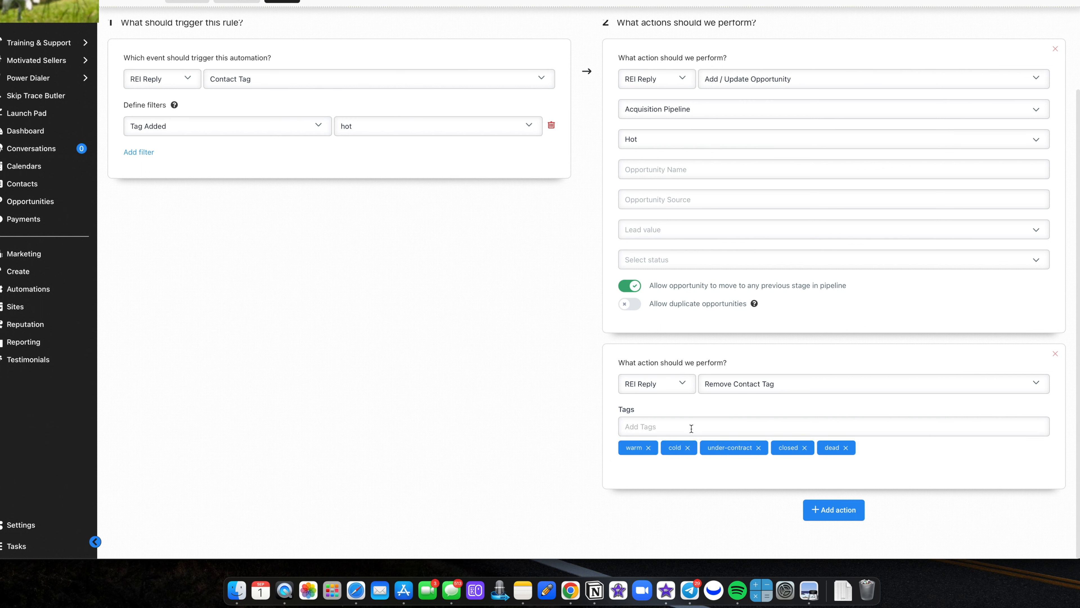
text(find  comps)
click(698, 448)
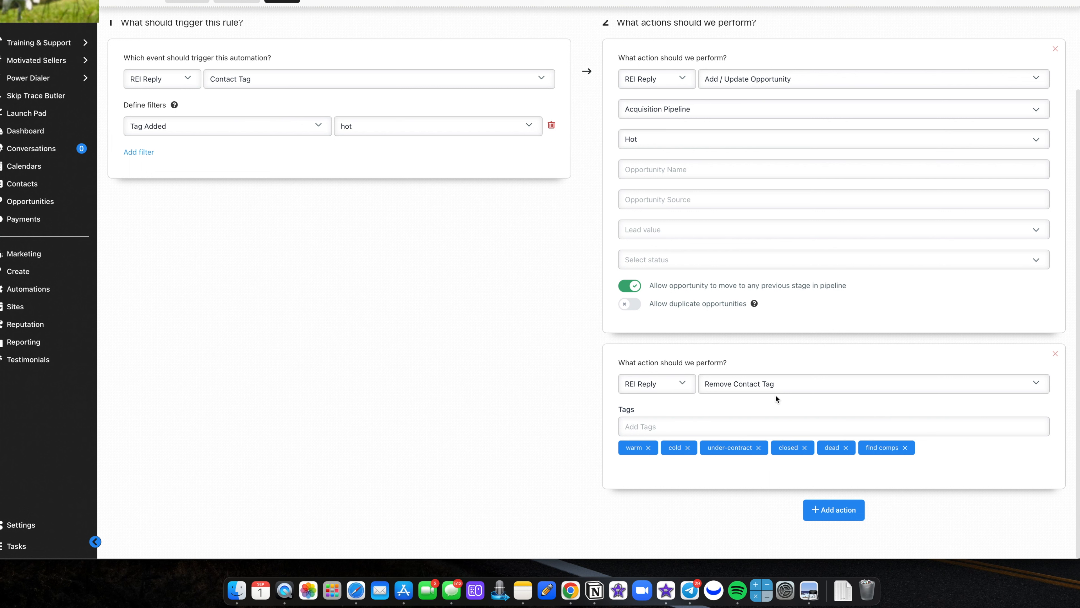
text(set appt)
click(724, 452)
scroll(802, 410, up, 2)
scroll(801, 409, down, 2)
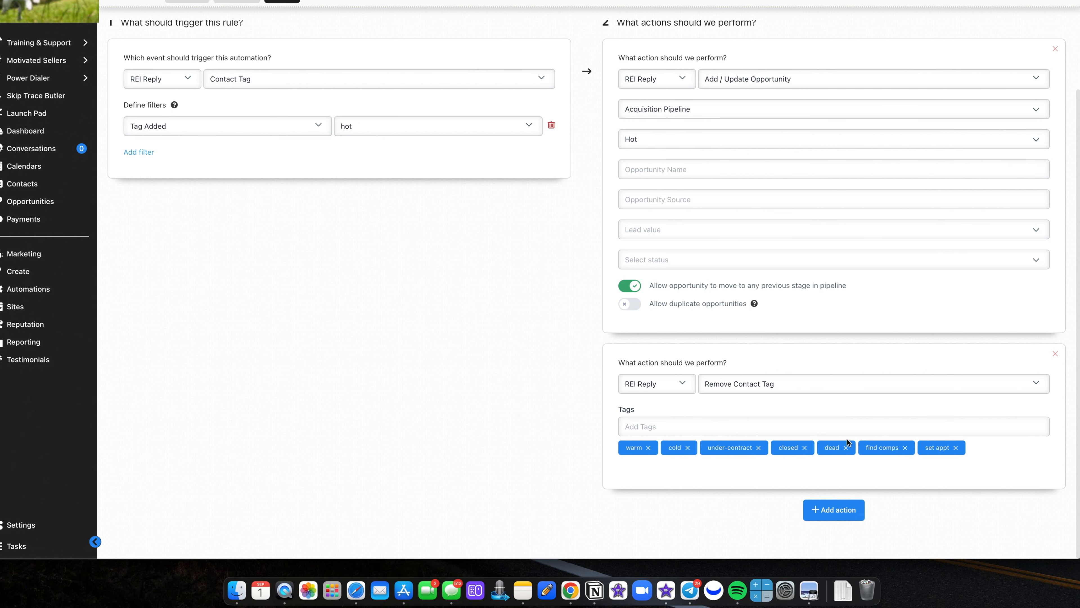
scroll(688, 356, up, 2)
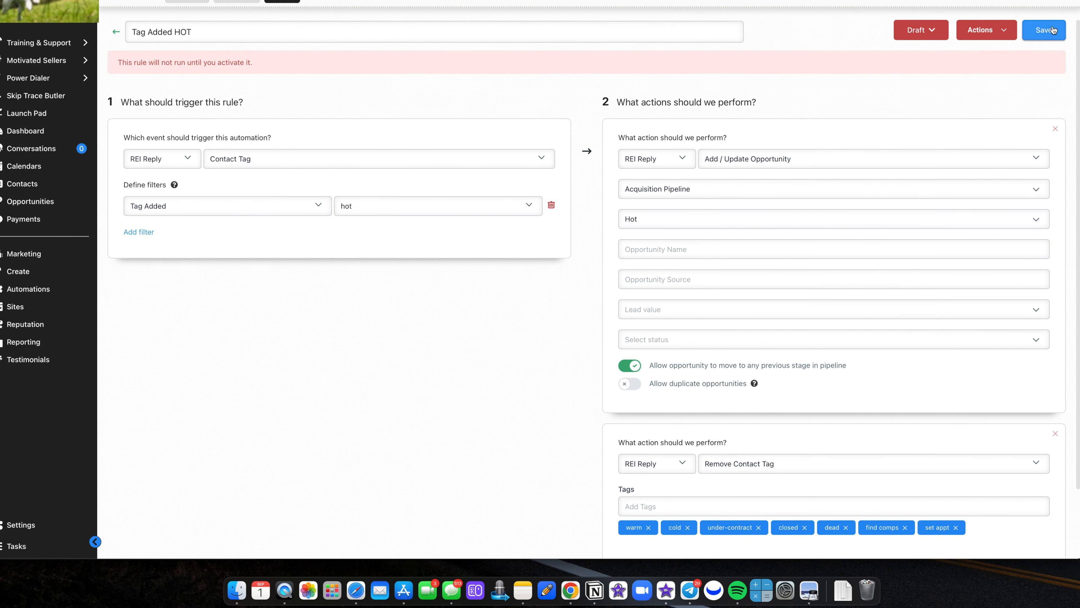
scroll(797, 442, down, 2)
click(808, 515)
scroll(810, 345, down, 2)
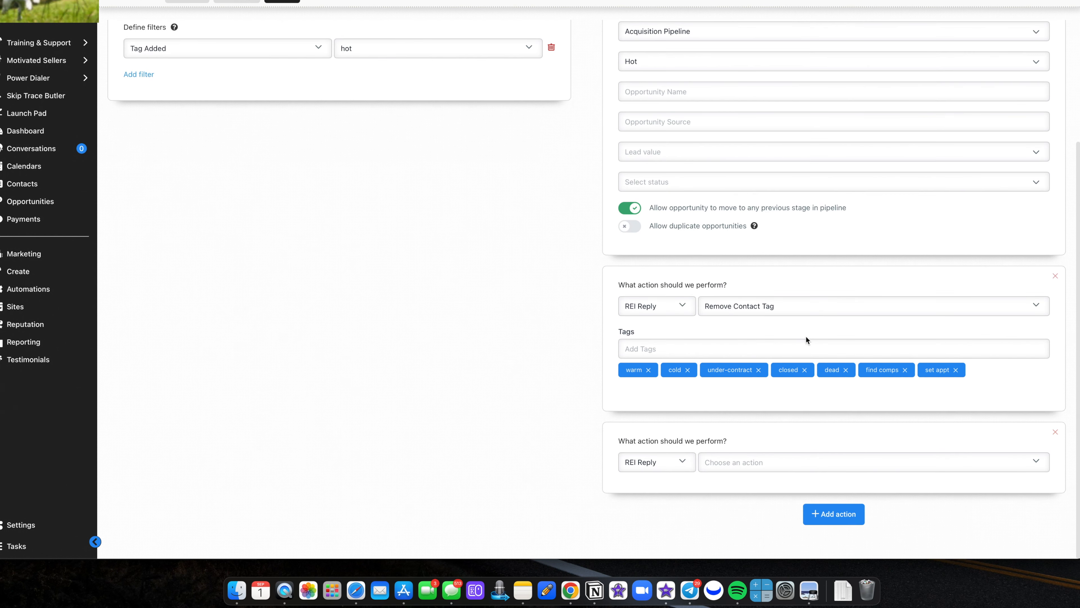
click(812, 463)
scroll(807, 369, down, 3)
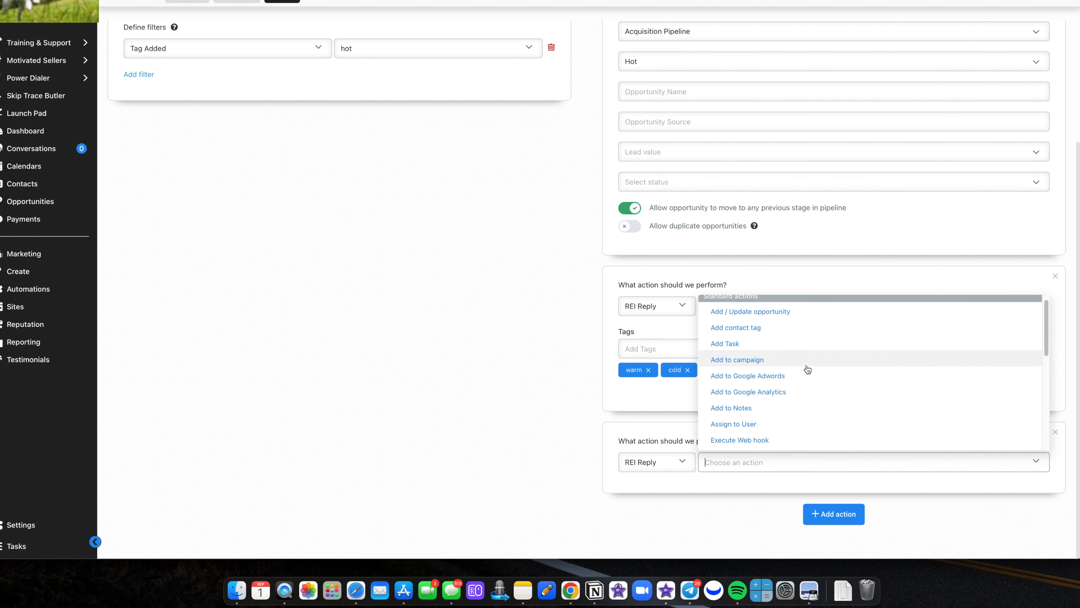
scroll(807, 368, down, 5)
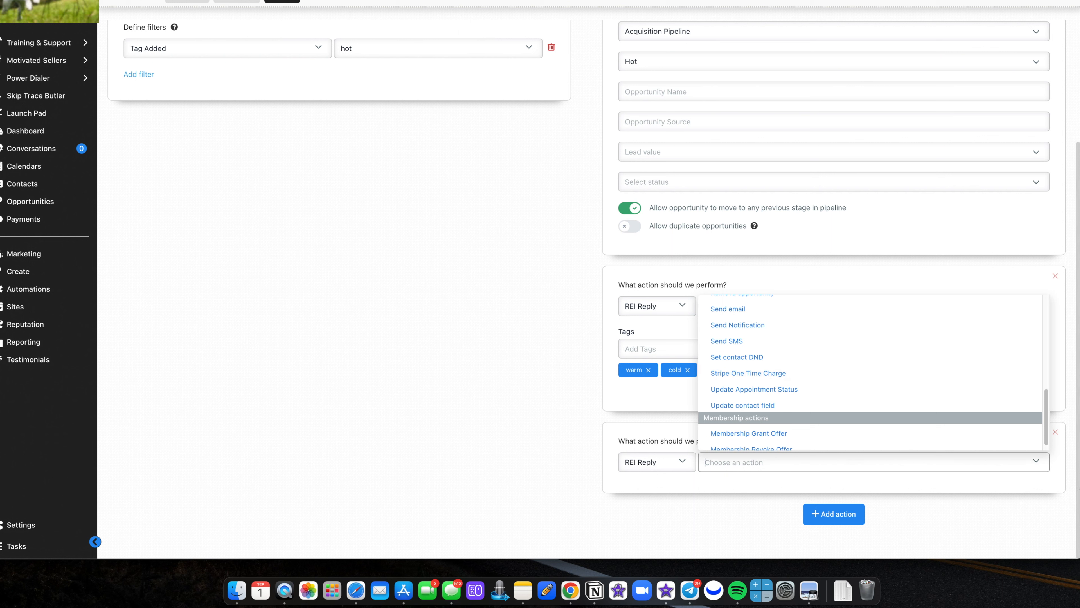
click(1055, 431)
click(1055, 432)
Save the Tag Added HOT trigger and activate it.
scroll(931, 433, up, 3)
click(1040, 29)
click(912, 31)
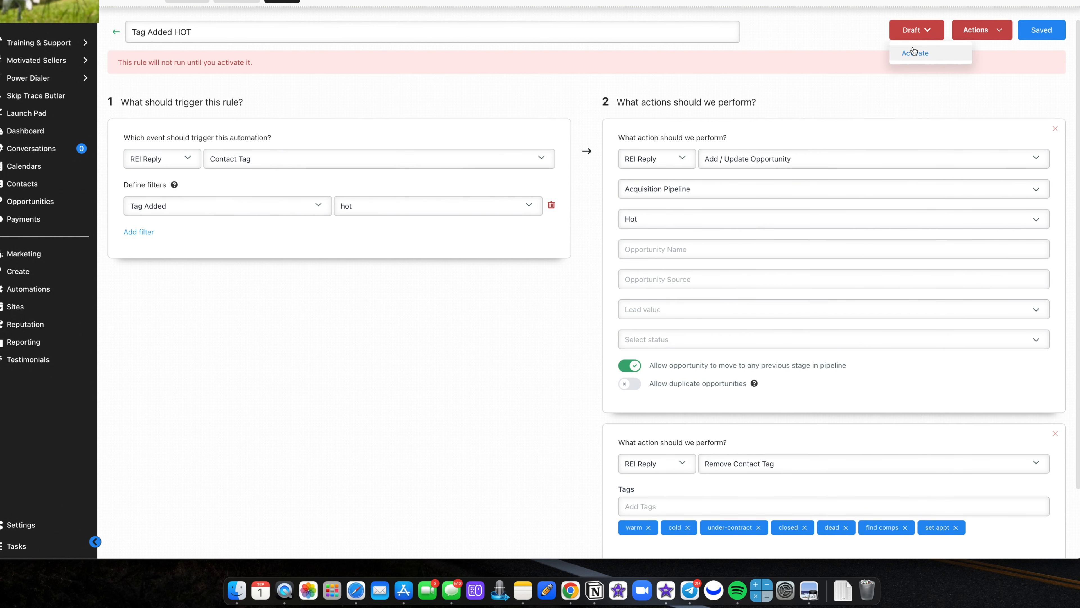
click(914, 52)
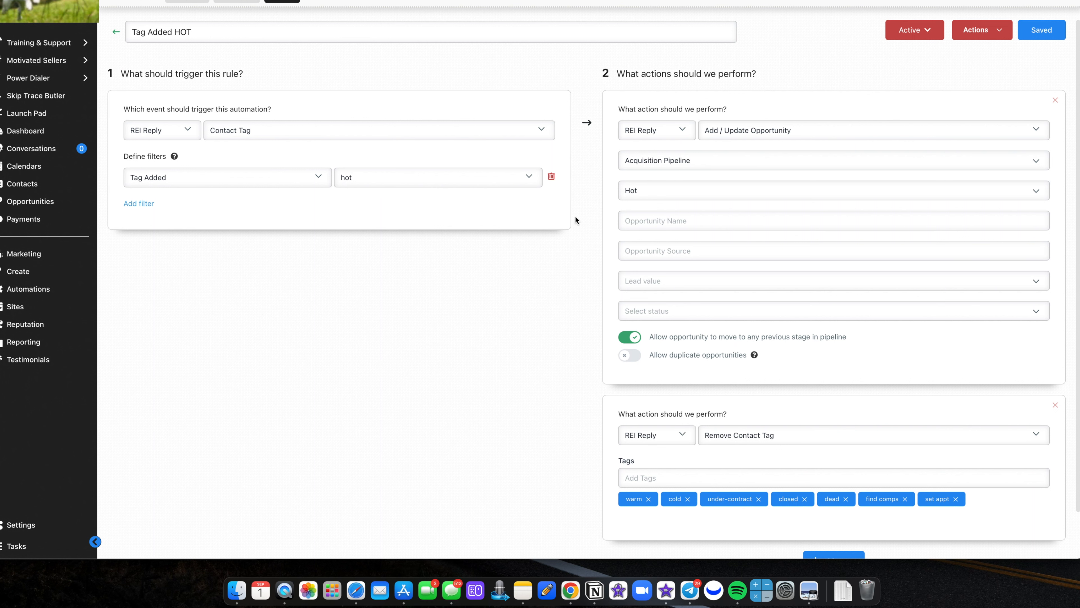
Open the Hot Pipeline Move trigger from the PIPELINE MOVES folder and choose Pipeline Stage Changed as its event.
click(115, 33)
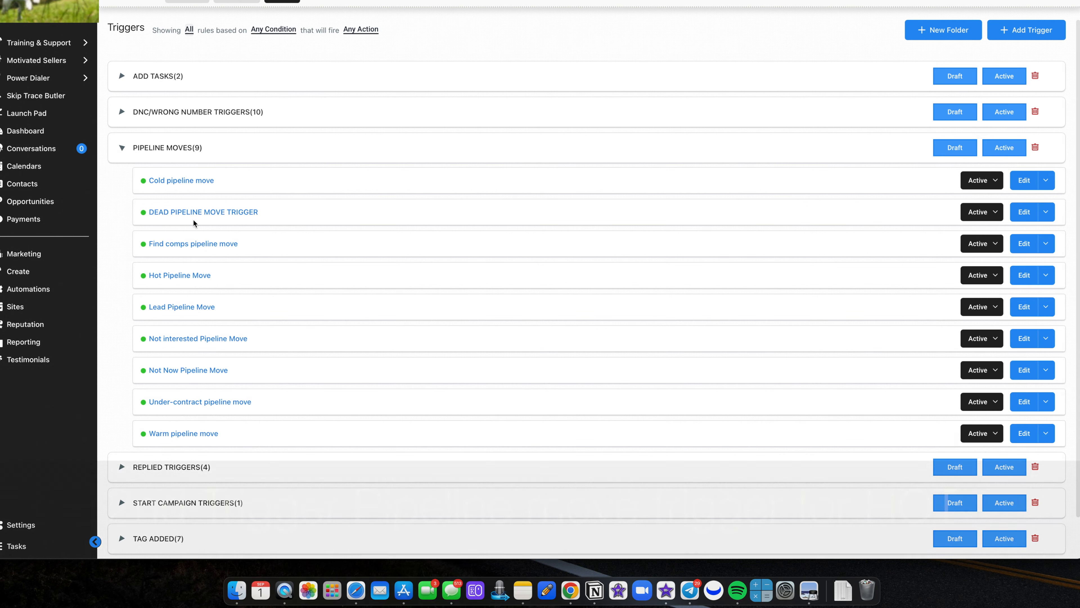
click(189, 279)
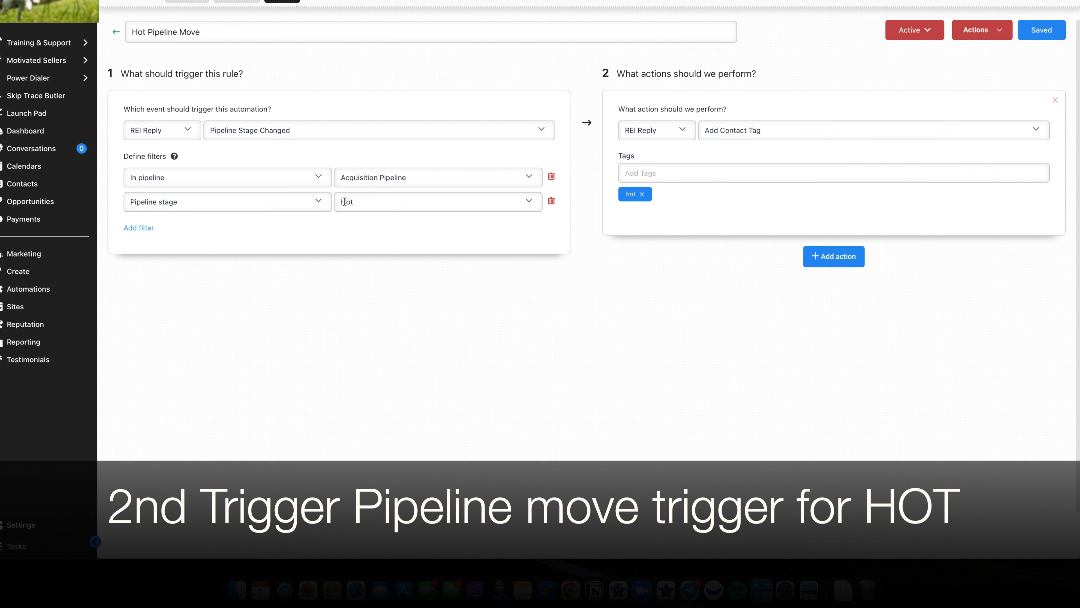
click(296, 131)
scroll(308, 222, down, 1)
scroll(308, 222, down, 5)
click(308, 261)
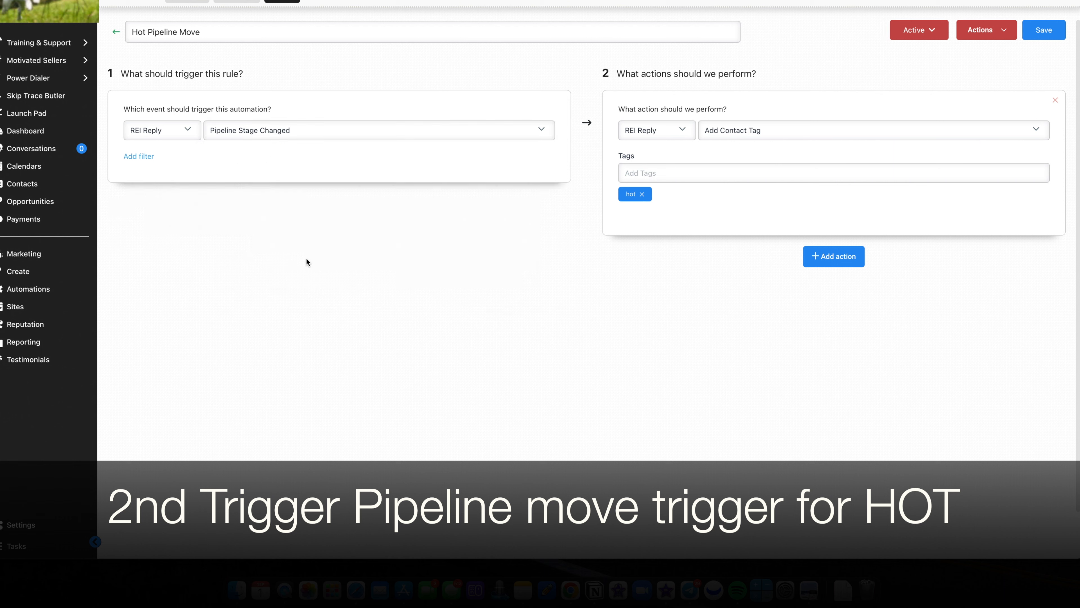
Add an In pipeline filter set to Acquisition Pipeline to the Hot Pipeline Move trigger.
click(147, 156)
click(172, 177)
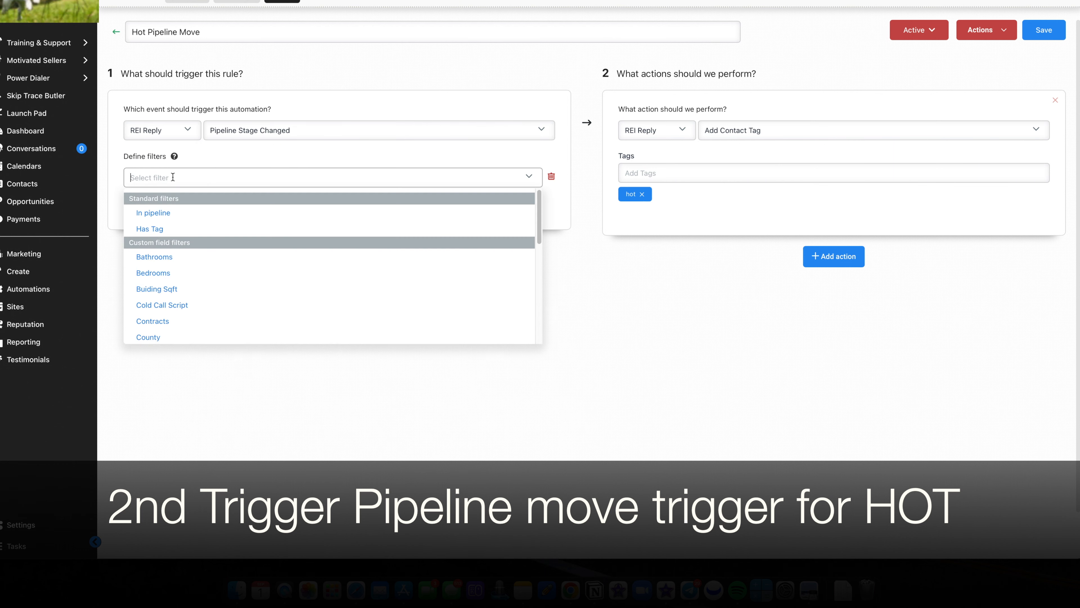
click(182, 215)
click(402, 176)
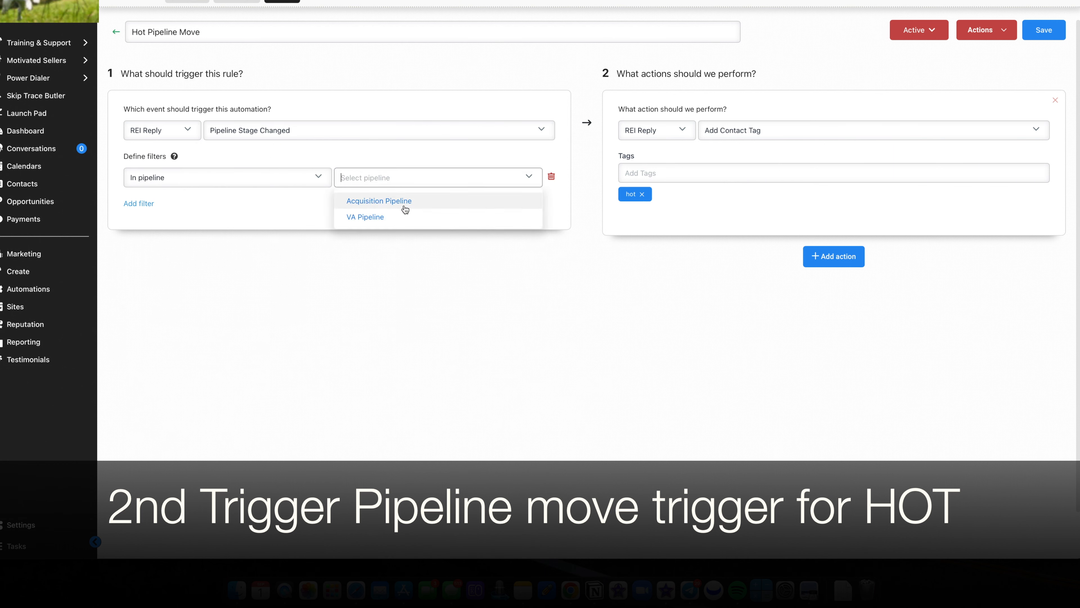
click(379, 201)
Add a Pipeline stage filter set to Hot to the trigger.
click(140, 203)
click(235, 205)
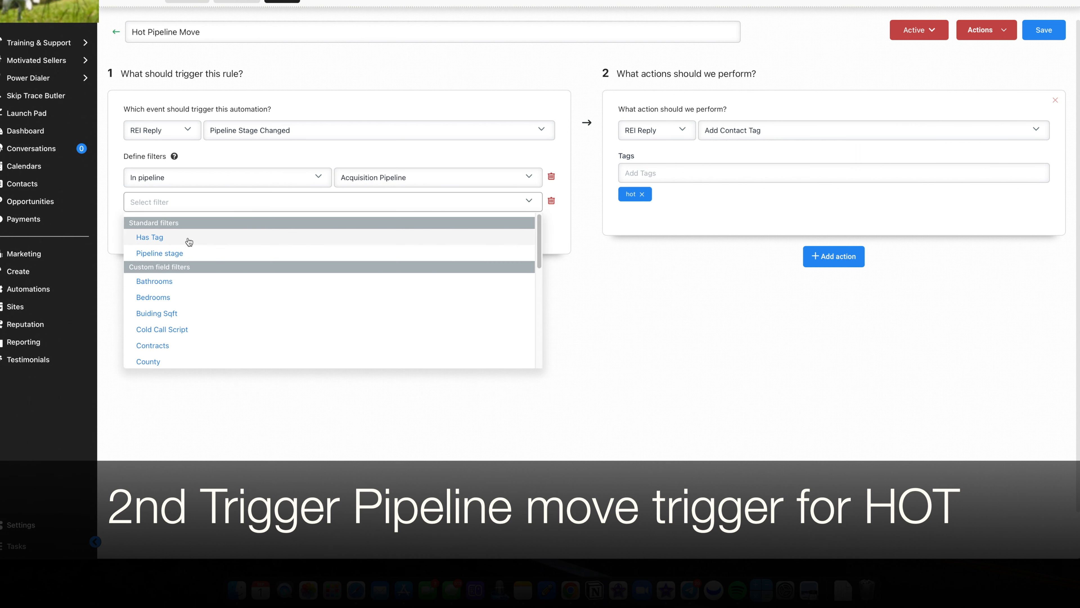
click(209, 253)
click(375, 203)
click(381, 241)
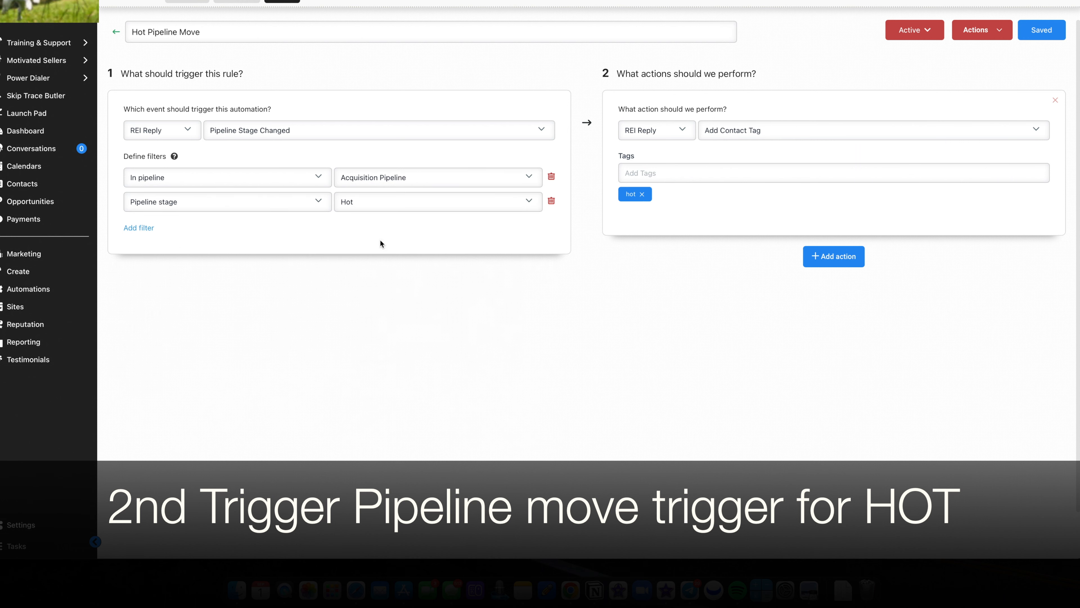
Choose Add Contact Tag as the trigger's first action.
click(786, 131)
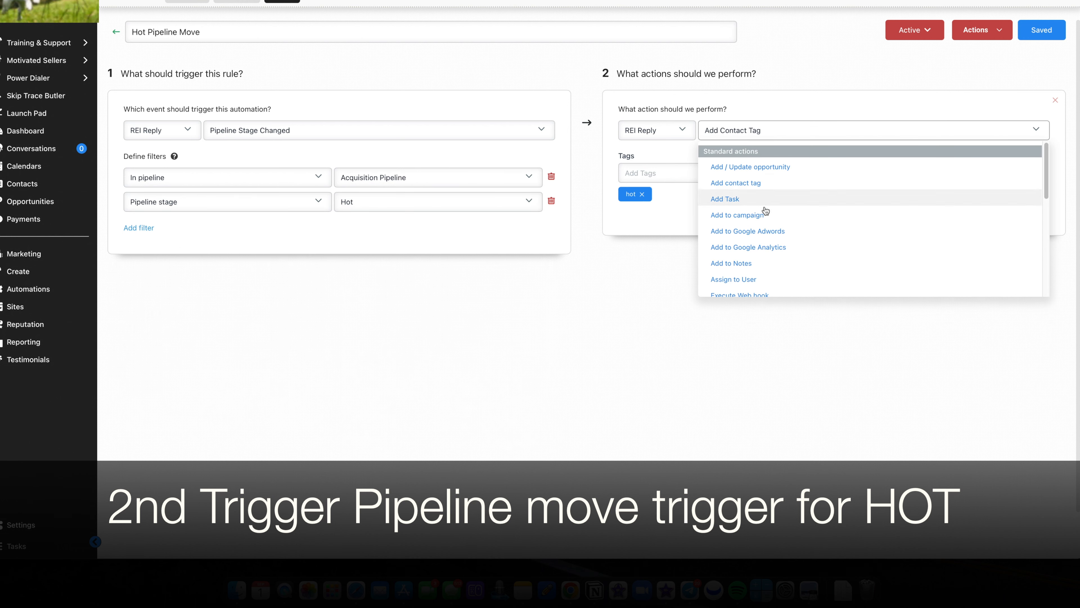
scroll(763, 206, down, 5)
scroll(766, 213, up, 5)
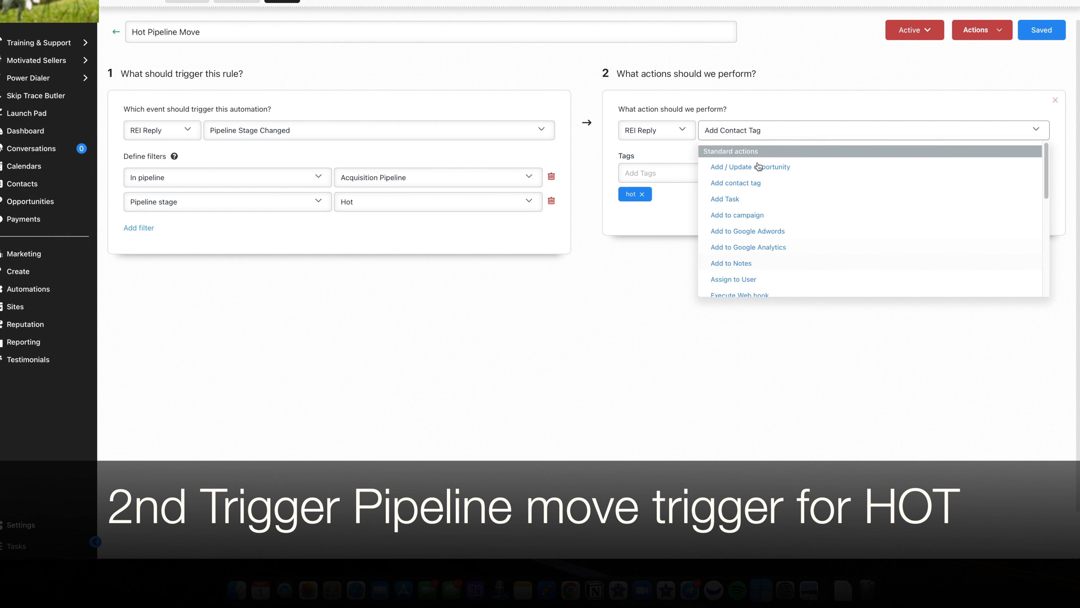
click(749, 184)
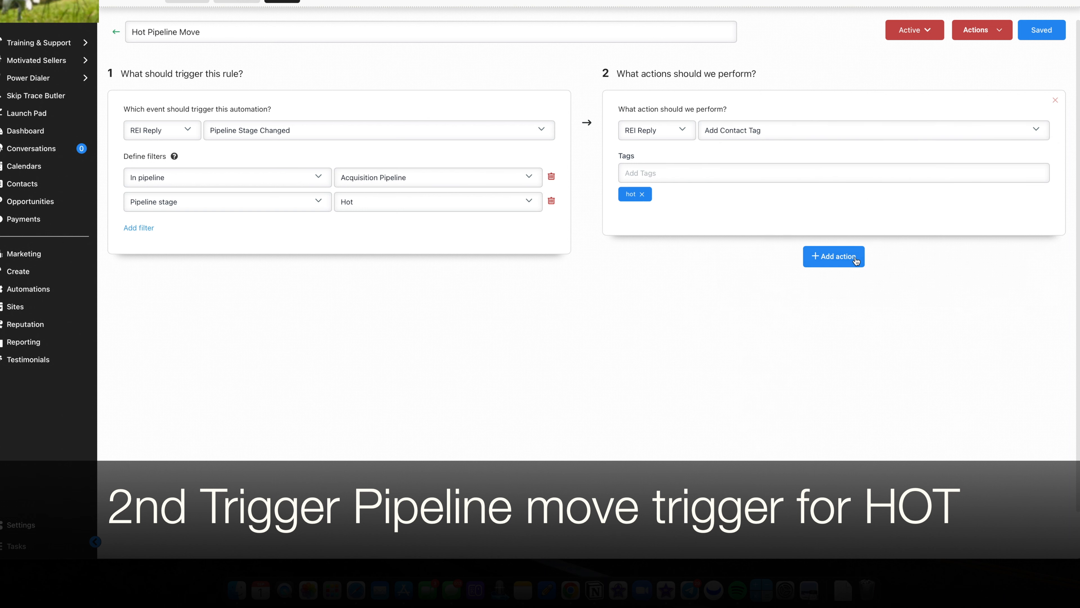
Add a second action to the Hot Pipeline Move trigger and choose Remove contact tag for it.
click(833, 256)
click(712, 286)
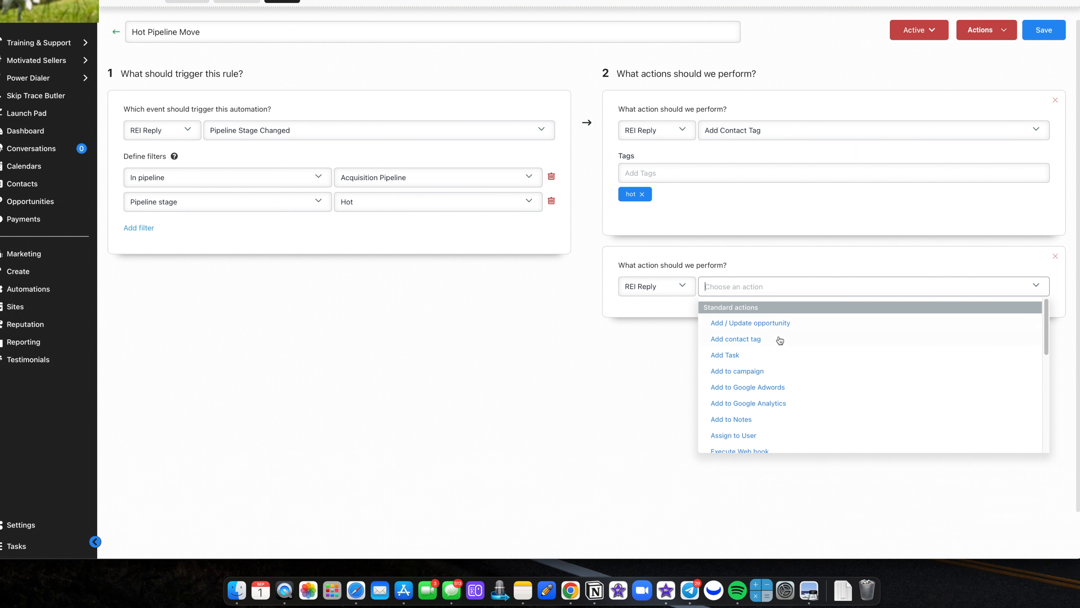
scroll(780, 339, down, 4)
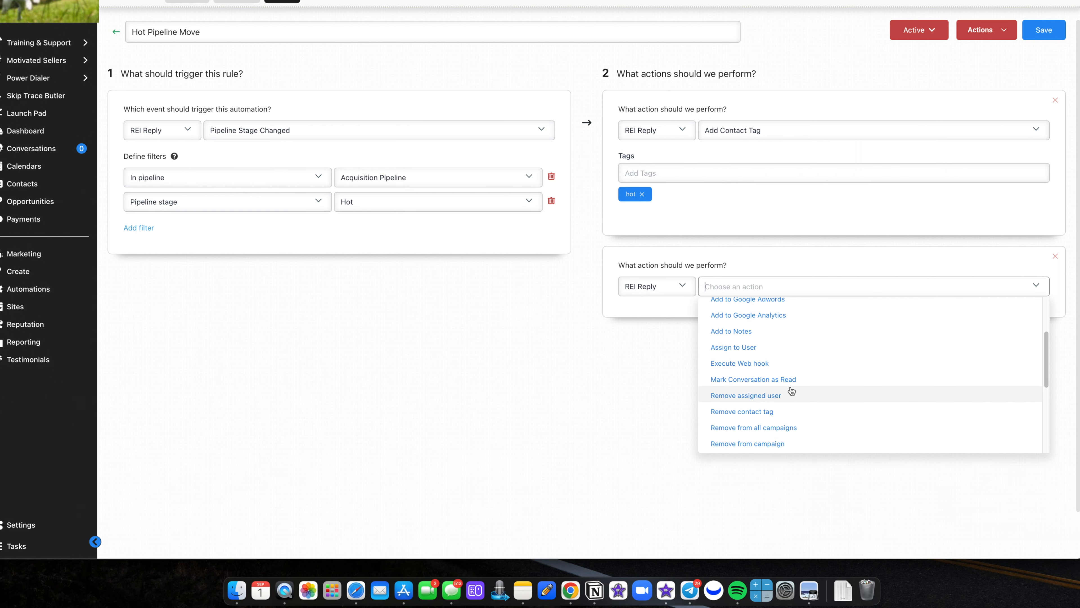
click(772, 412)
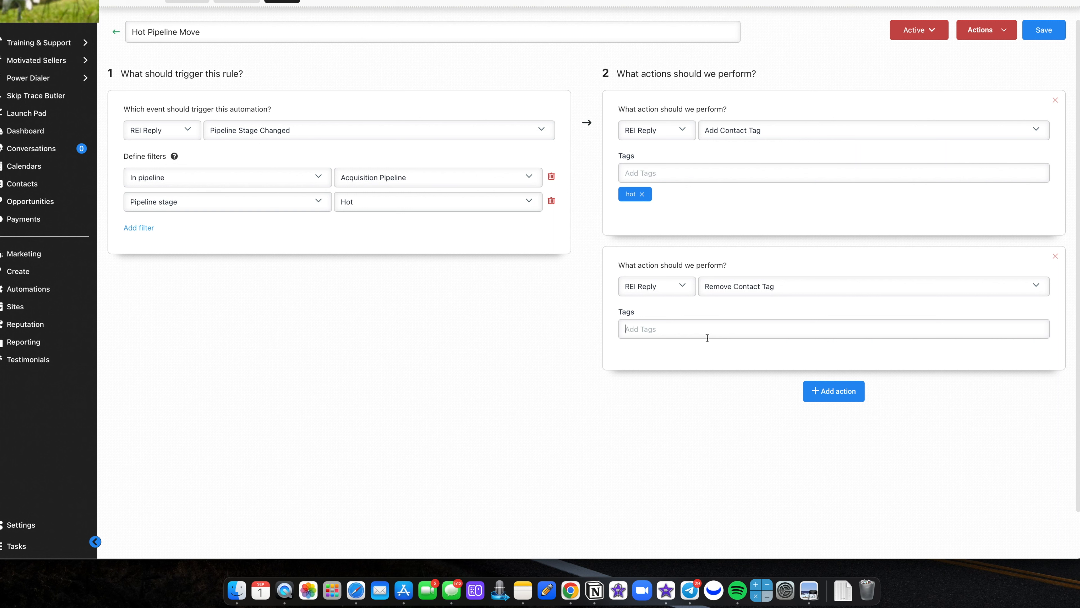
Add the tags set appt, cold, warm and dead to the Remove Contact Tag action.
text(set)
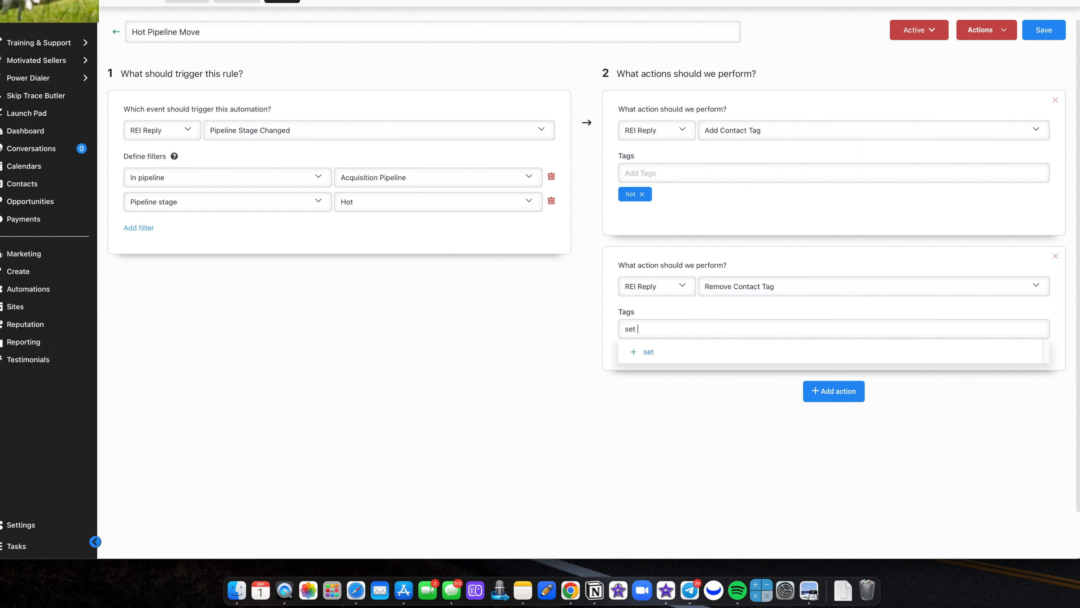
text( app)
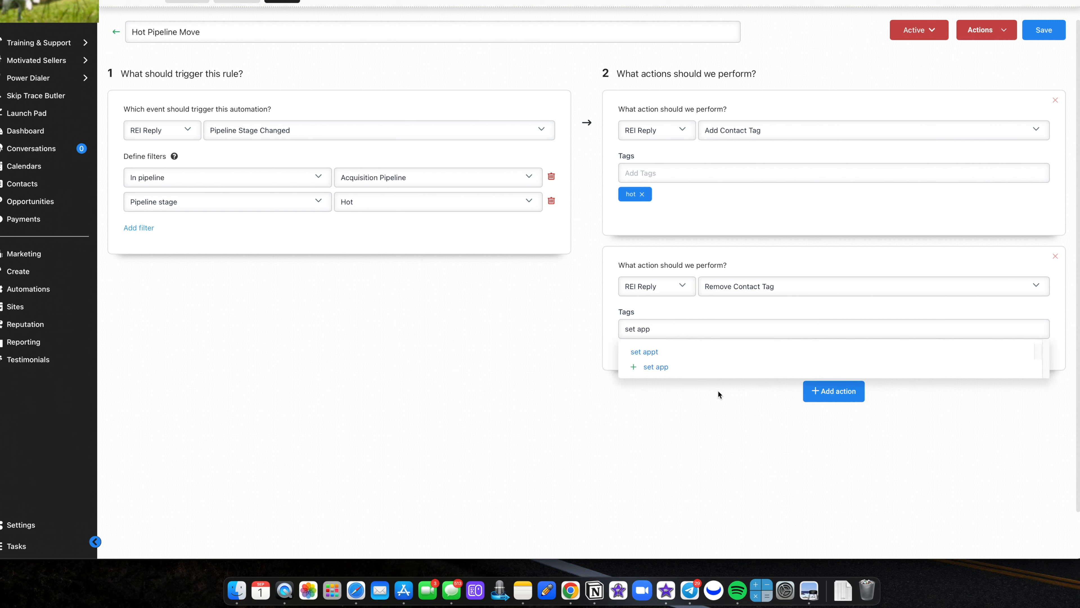
click(698, 347)
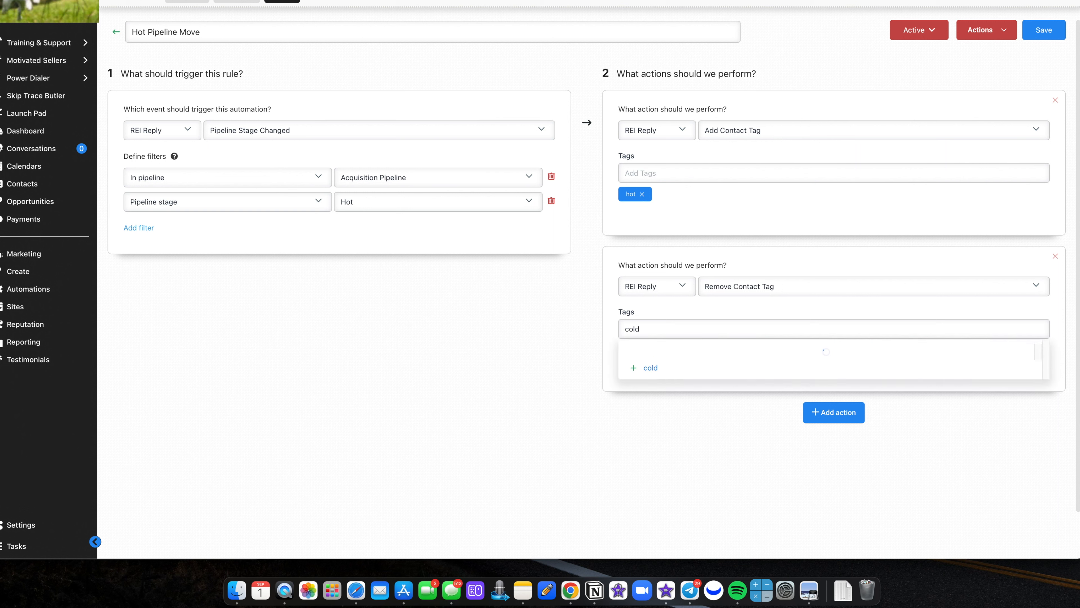
click(657, 348)
text(warm)
click(672, 353)
text(dead)
click(679, 353)
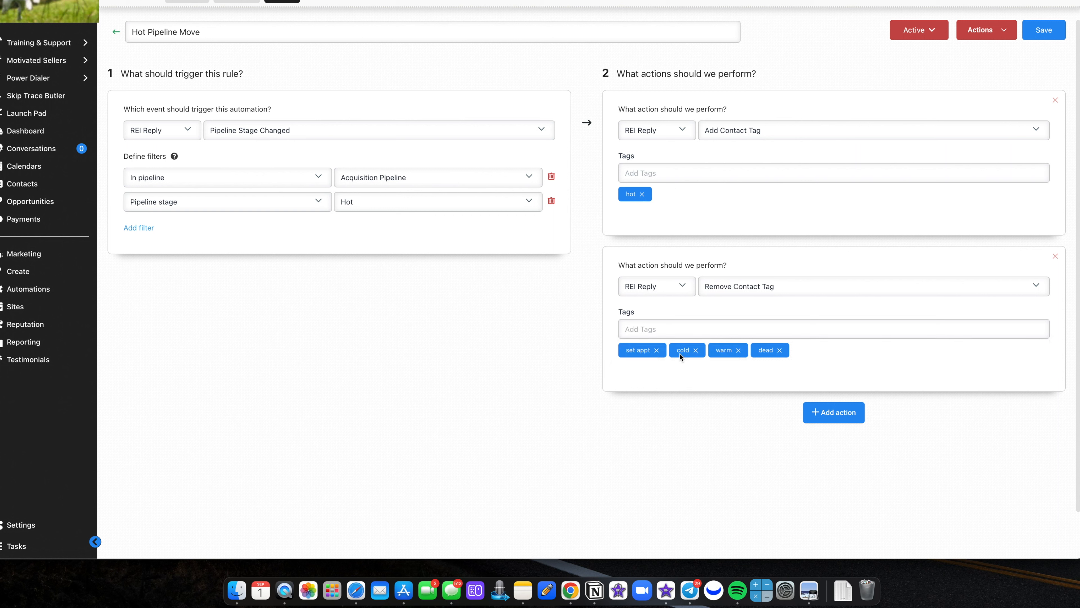
Add the tags under-contract, closed and find comps to the Remove Contact Tag action.
text(under-contract)
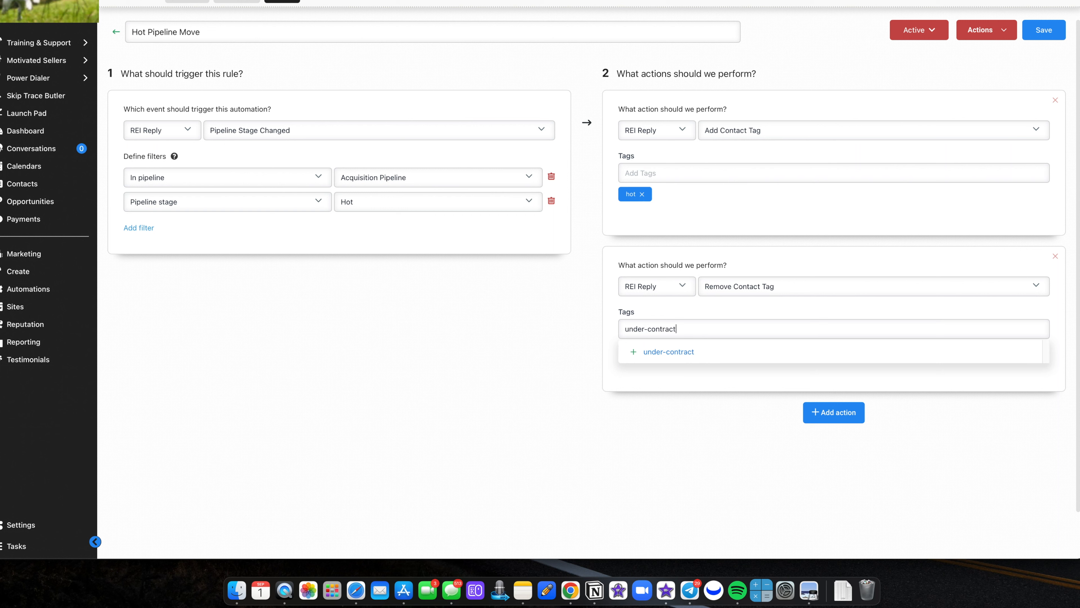
click(683, 359)
text(closed)
click(683, 357)
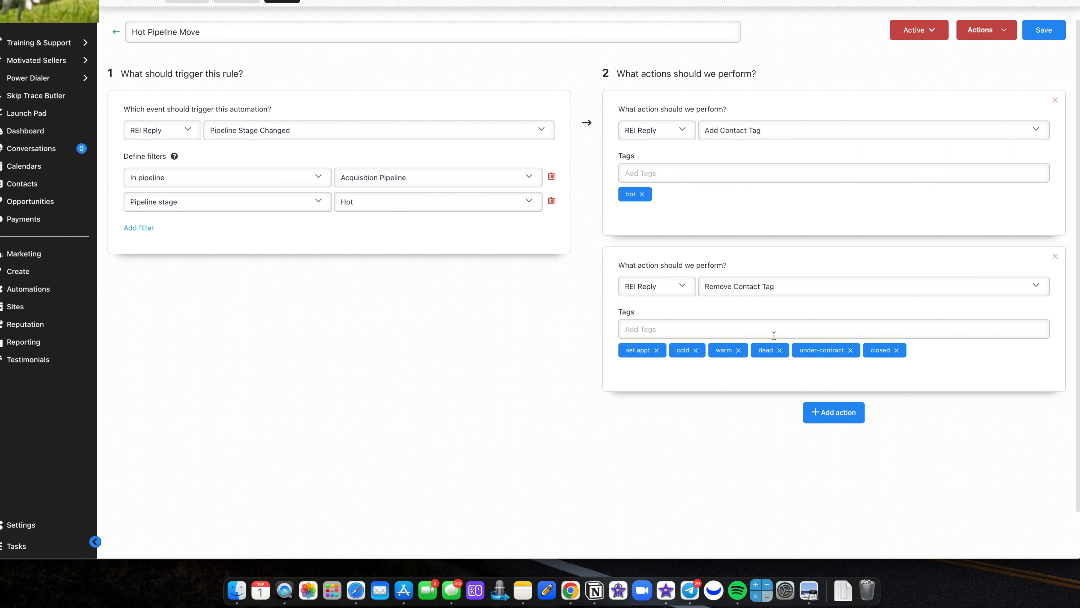
text(find com)
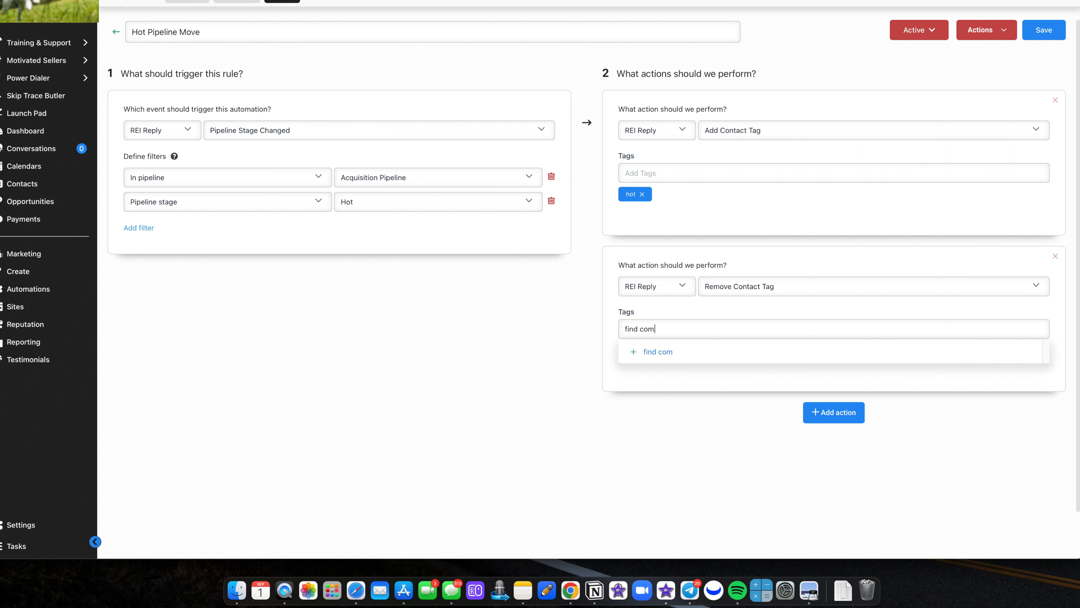
text(ps)
click(755, 351)
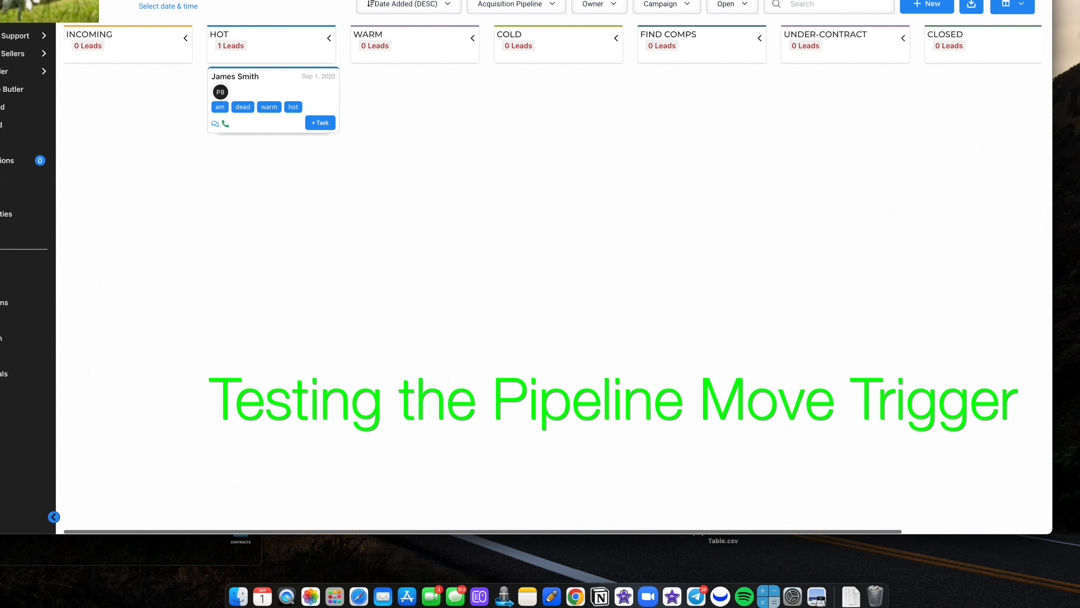
Test the pipeline move trigger by moving the lead's card from Hot to Cold, back to Hot and on to Warm.
drag(246, 88, 583, 86)
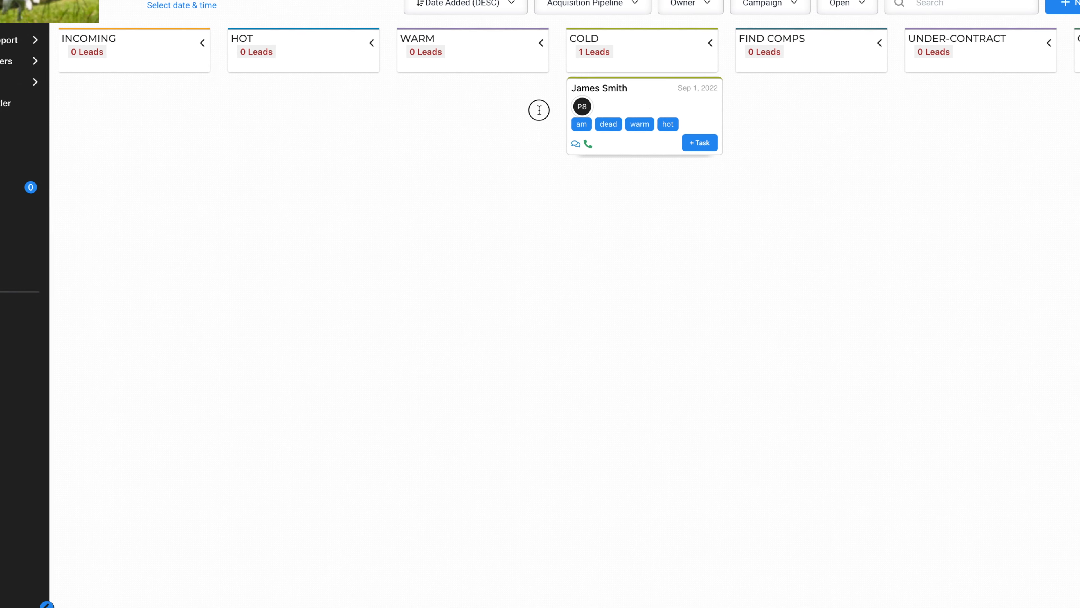
drag(671, 111, 326, 114)
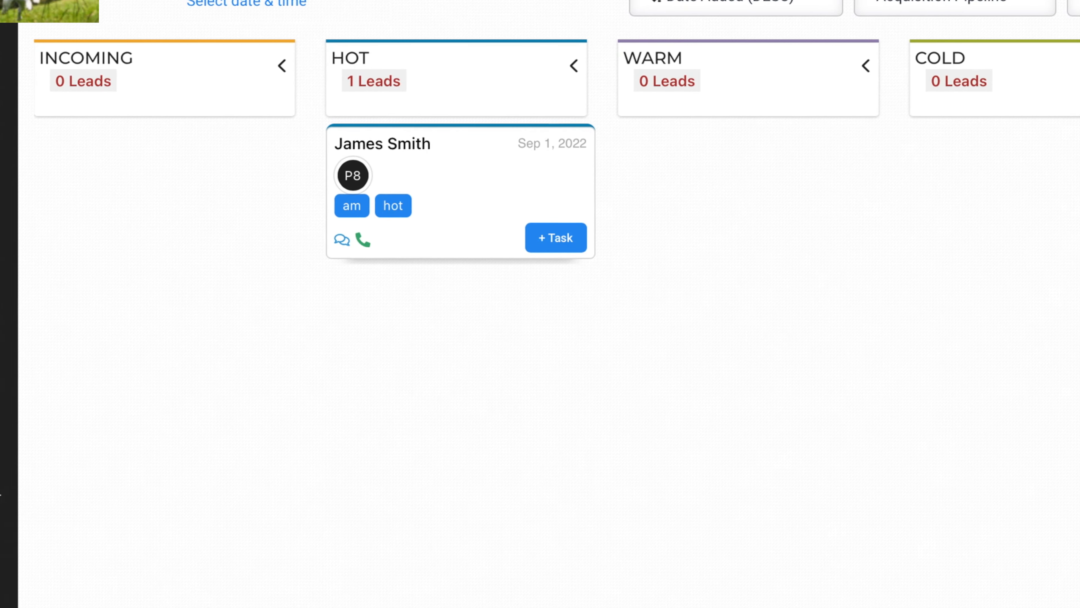
drag(305, 105, 439, 77)
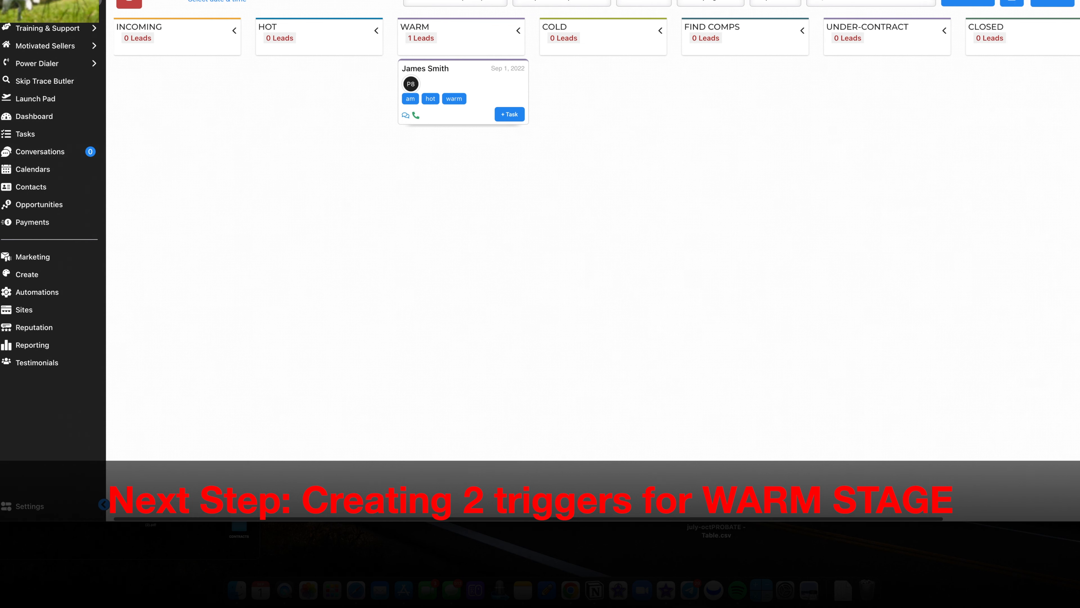
Go to the automation triggers and open Tag Added WARM from the TAG ADDED folder.
click(61, 300)
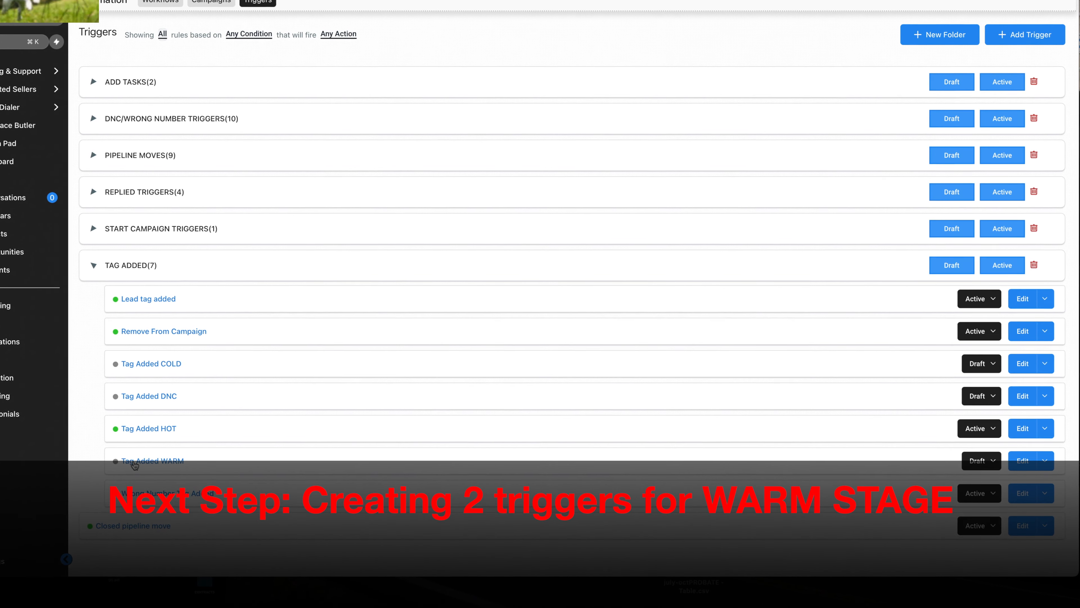
click(135, 461)
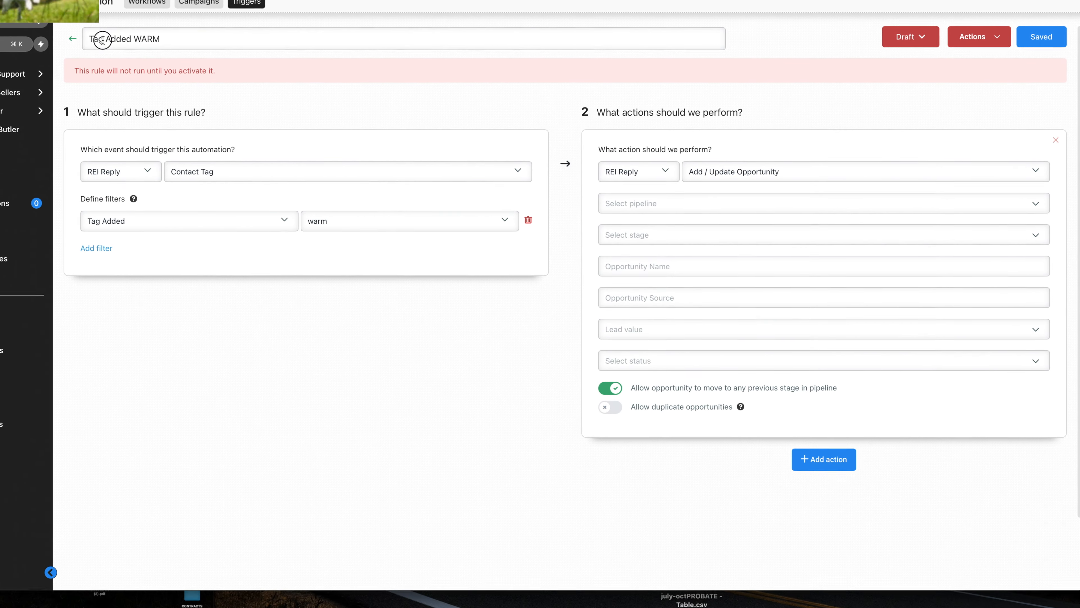
triple_click(102, 40)
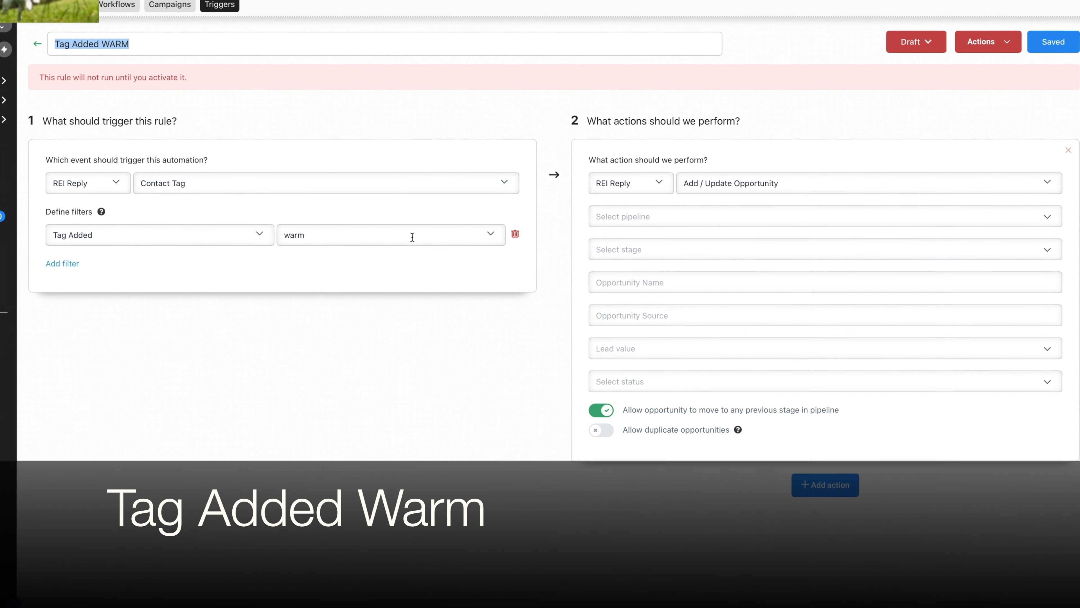
click(636, 220)
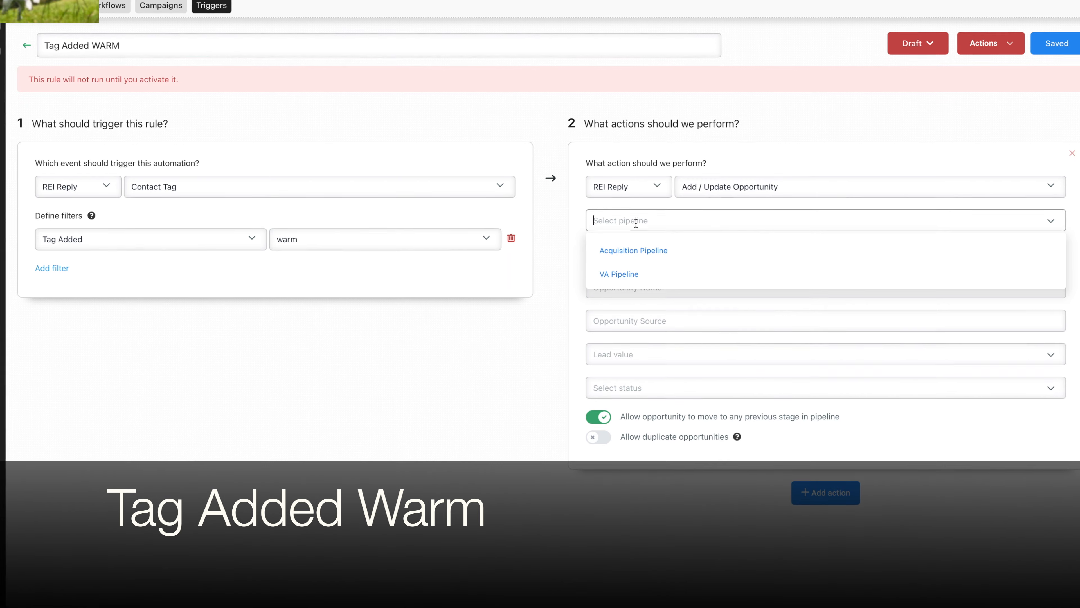
click(634, 274)
click(638, 256)
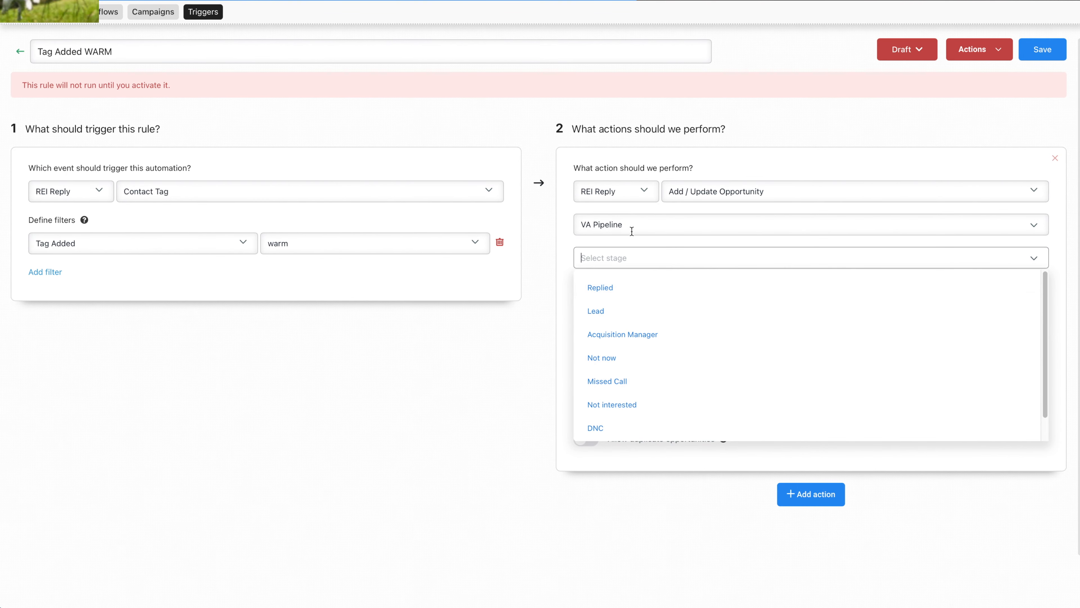
Set the Add / Update Opportunity action's pipeline to Acquisition Pipeline and its stage to Warm.
click(632, 226)
click(631, 254)
click(628, 256)
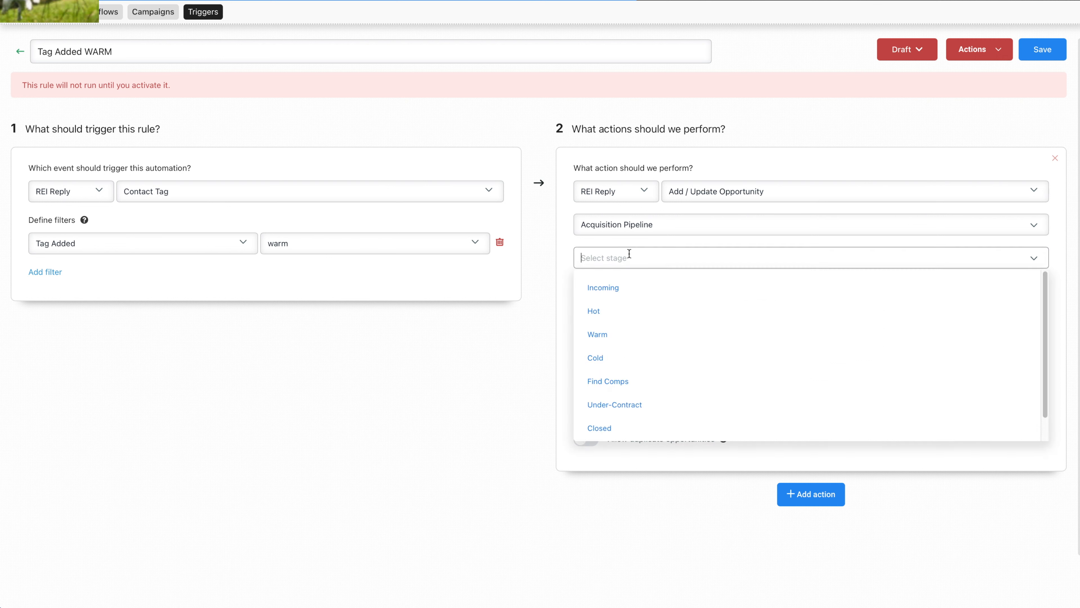
click(636, 339)
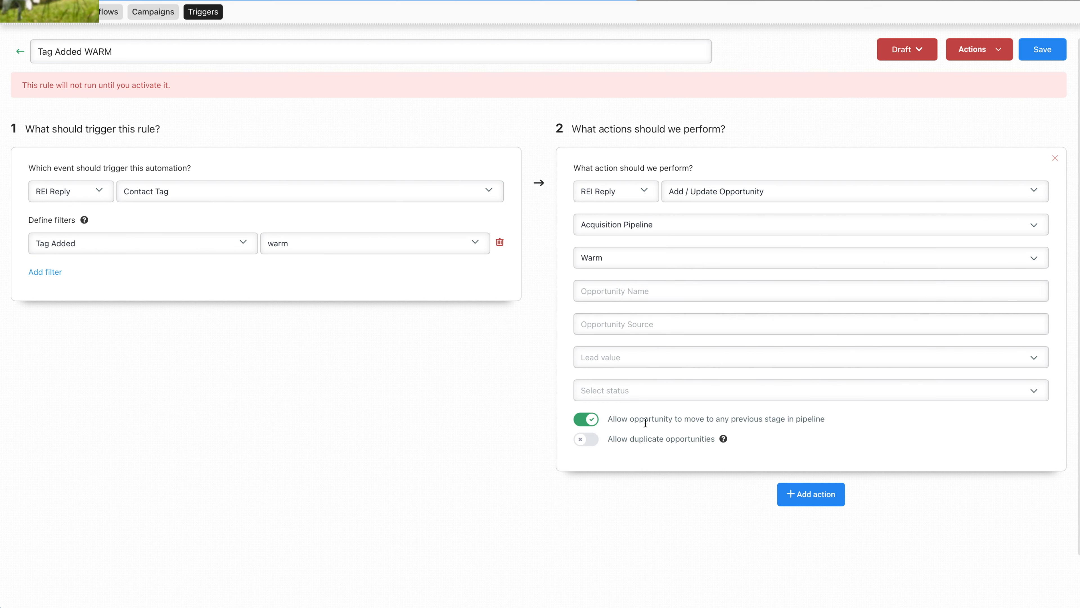
Save the Tag Added WARM trigger and switch its status from Draft to Active.
click(1059, 41)
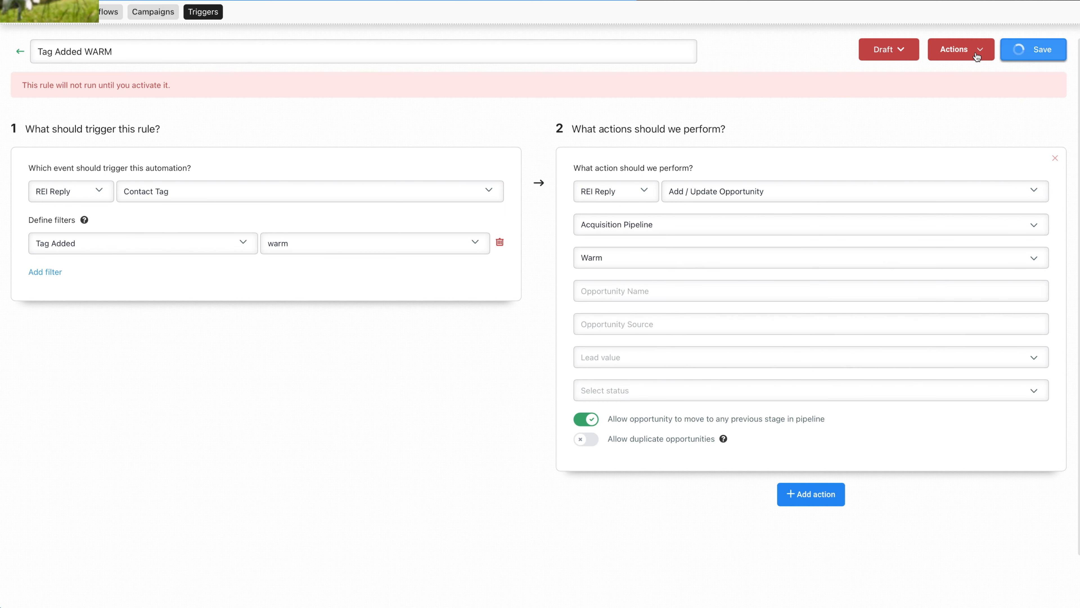
click(901, 49)
click(906, 76)
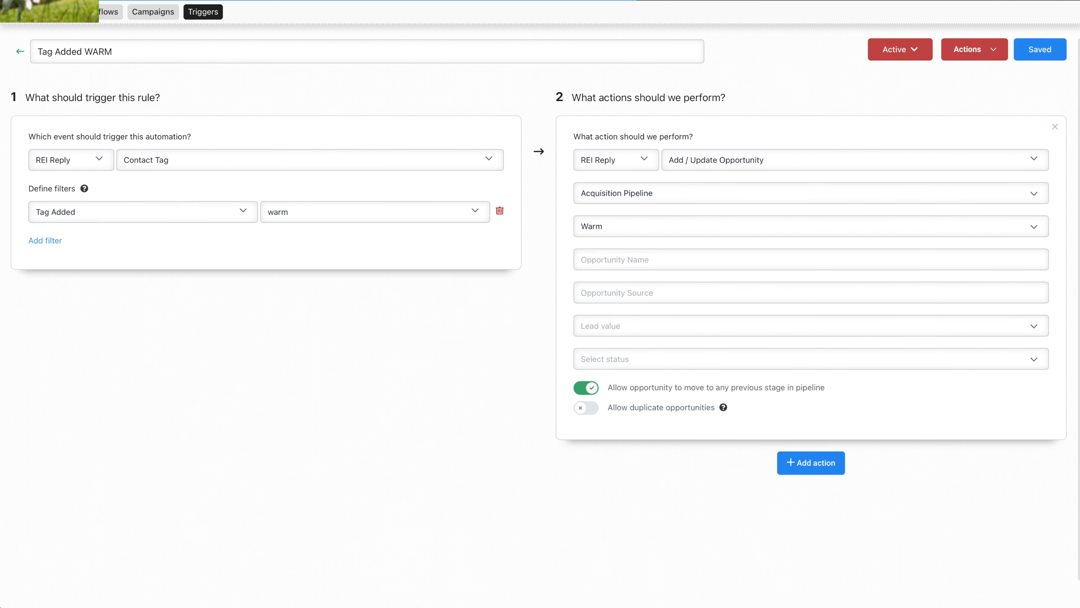
Return to the trigger list and open the warm pipeline move trigger from the PIPELINE MOVES folder.
click(21, 53)
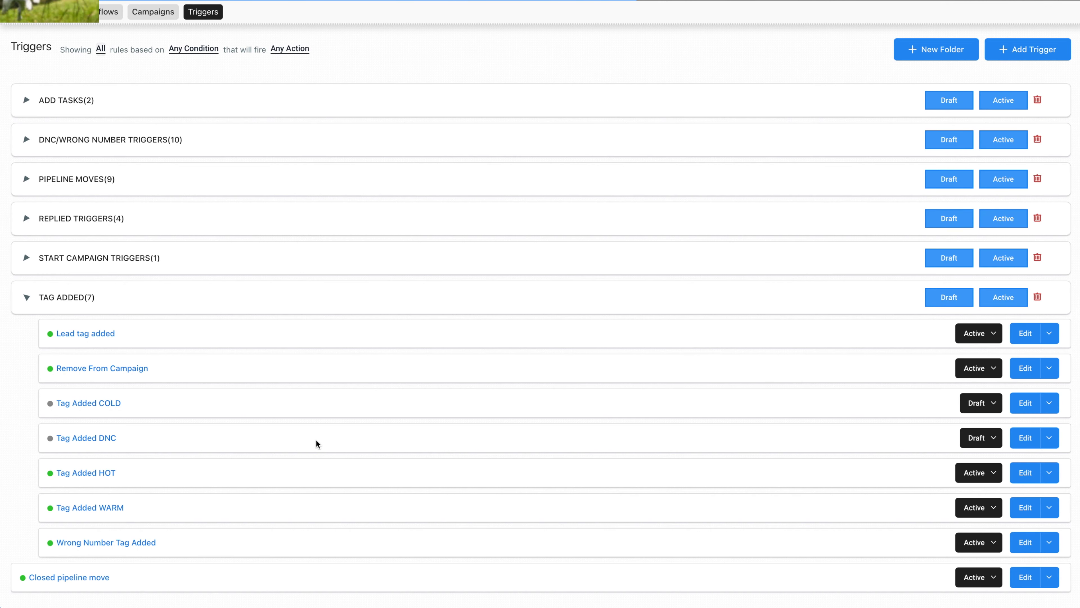
click(74, 298)
click(99, 181)
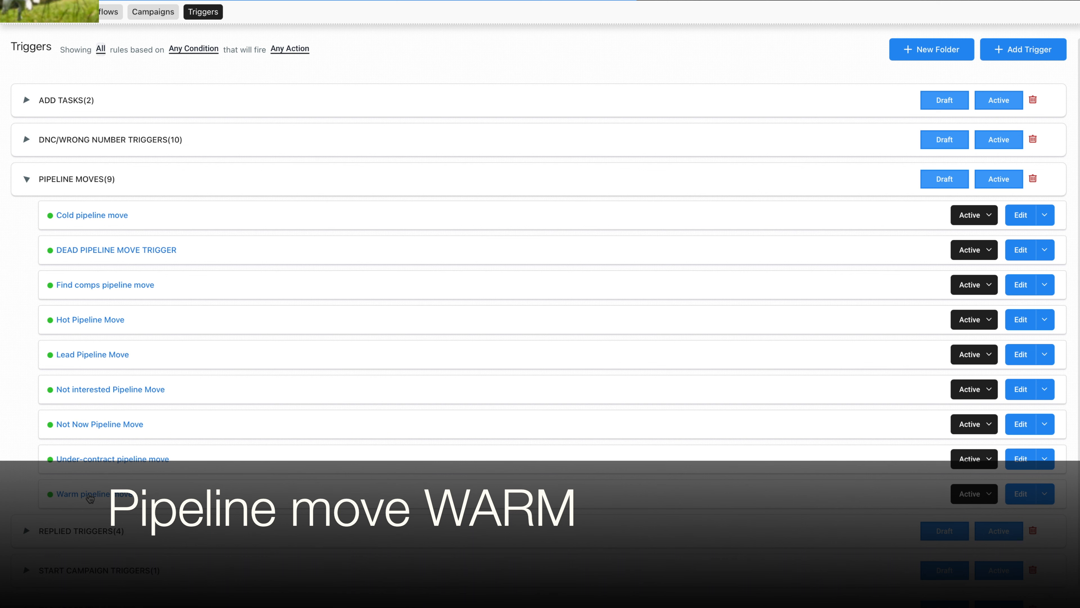
click(90, 498)
triple_click(169, 58)
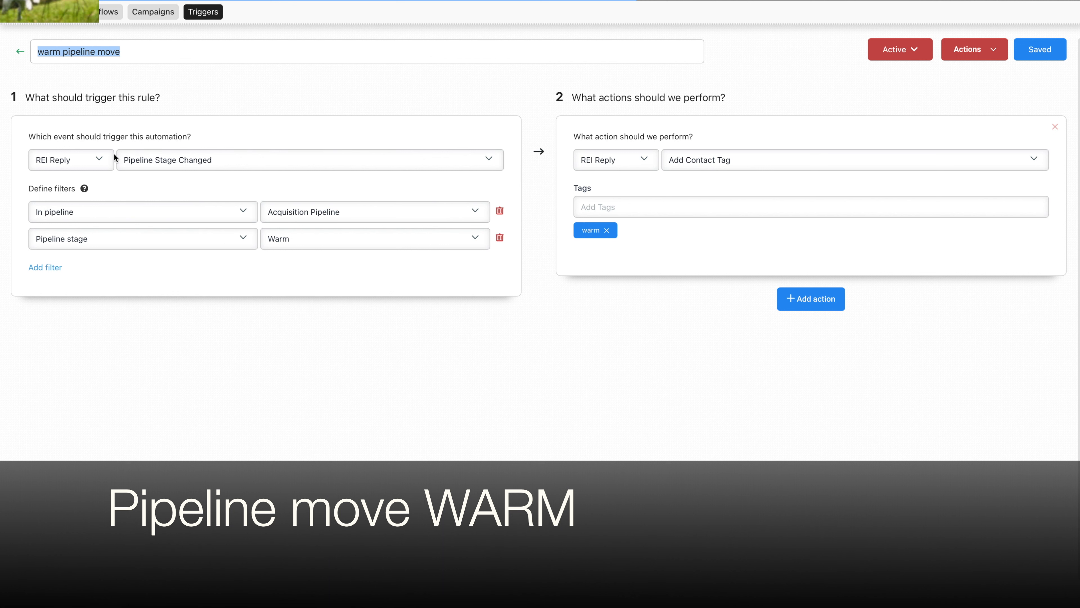
Choose Pipeline stage changed as the event for the warm pipeline move trigger.
click(242, 163)
scroll(217, 261, down, 5)
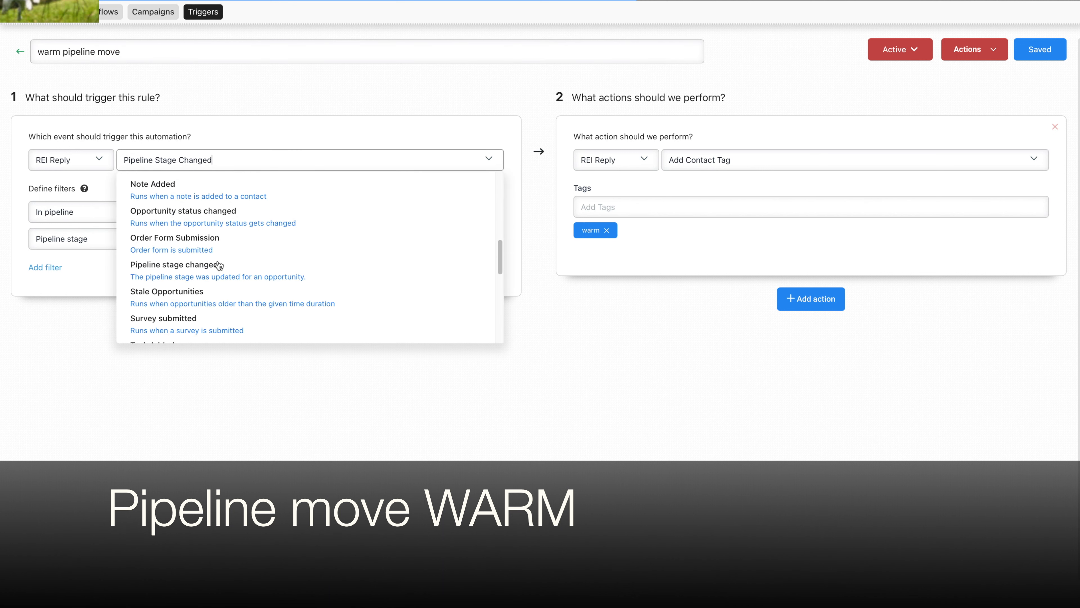
scroll(219, 255, up, 1)
click(196, 212)
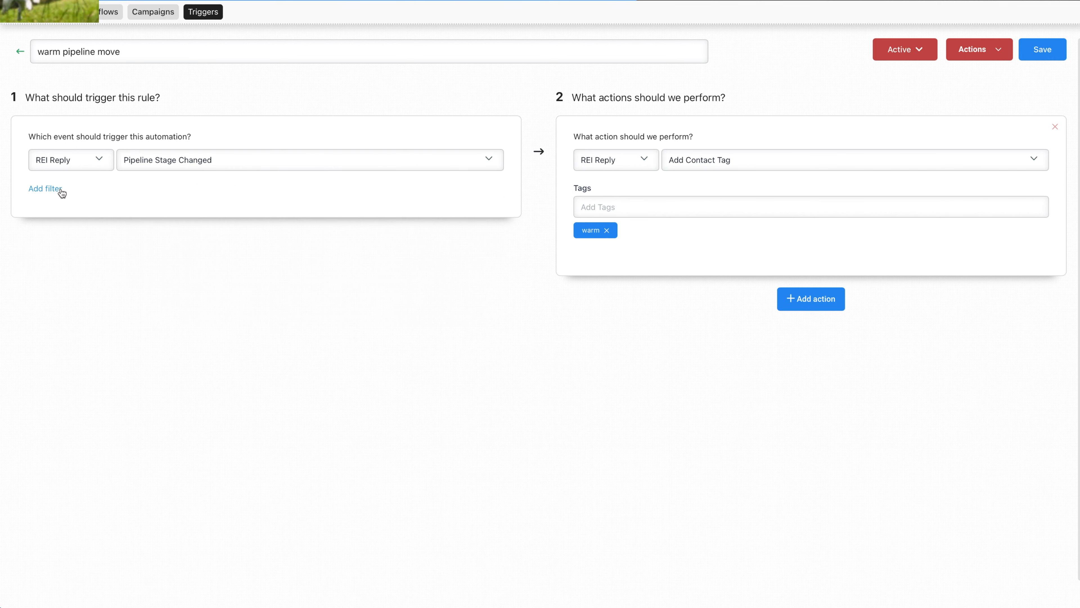
Add an In pipeline filter set to Acquisition Pipeline to the warm pipeline move trigger.
click(42, 189)
click(48, 211)
click(78, 249)
click(281, 217)
click(320, 241)
Add a Pipeline stage filter set to Warm to the trigger.
click(42, 242)
click(67, 240)
click(99, 297)
click(384, 238)
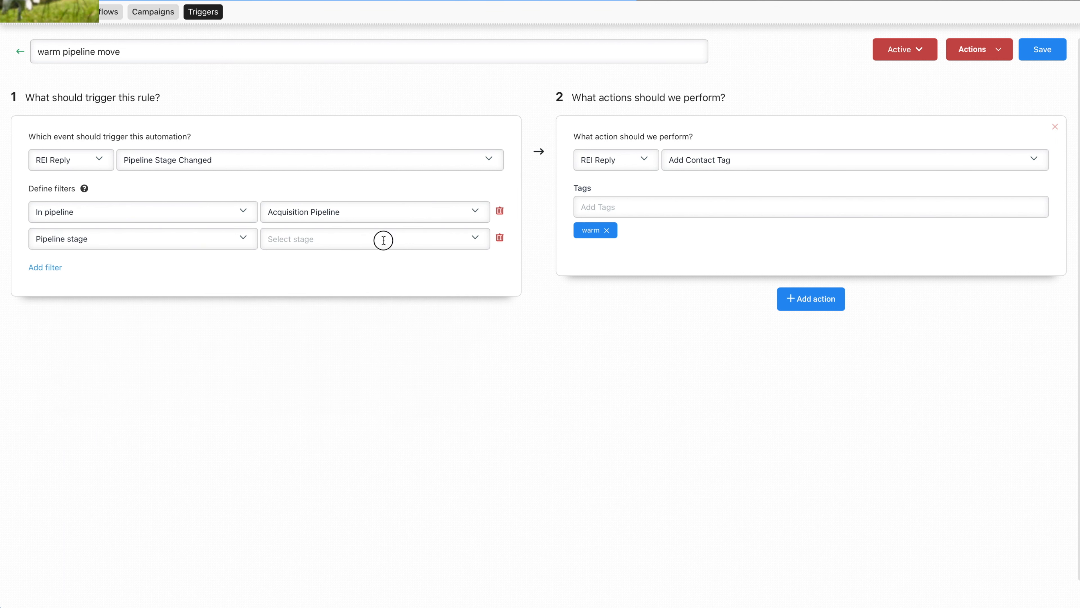
click(386, 299)
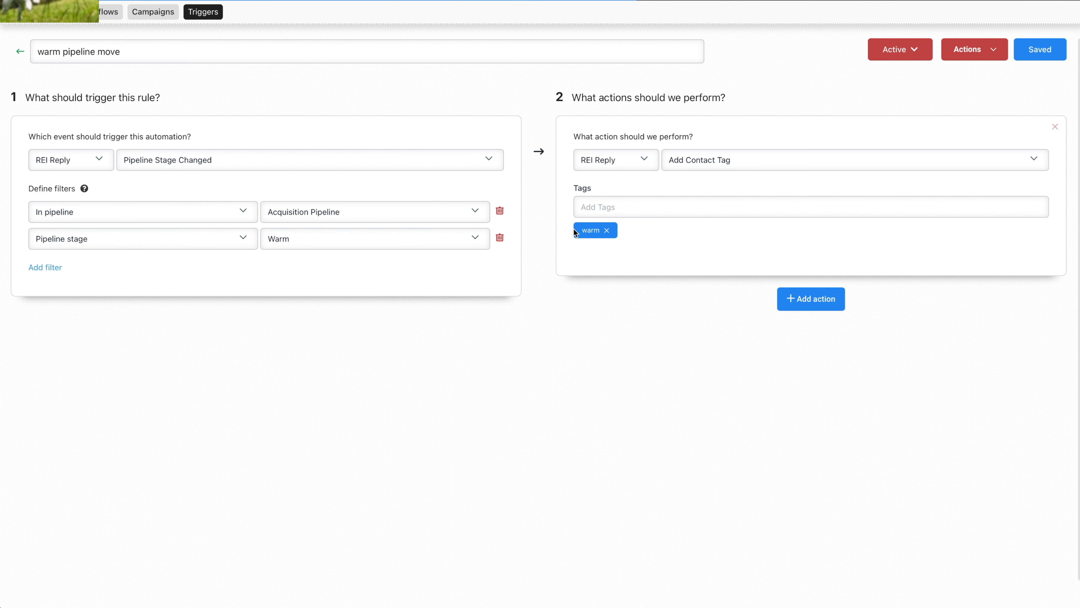
Add a second action to the warm pipeline move trigger and choose Remove contact tag for it.
click(821, 298)
click(722, 335)
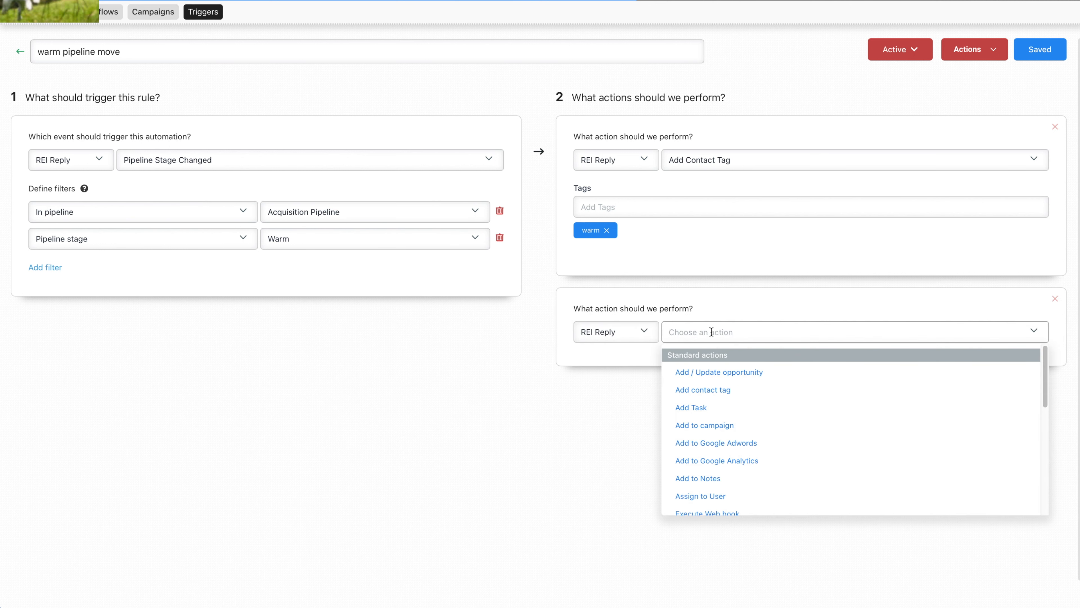
click(713, 330)
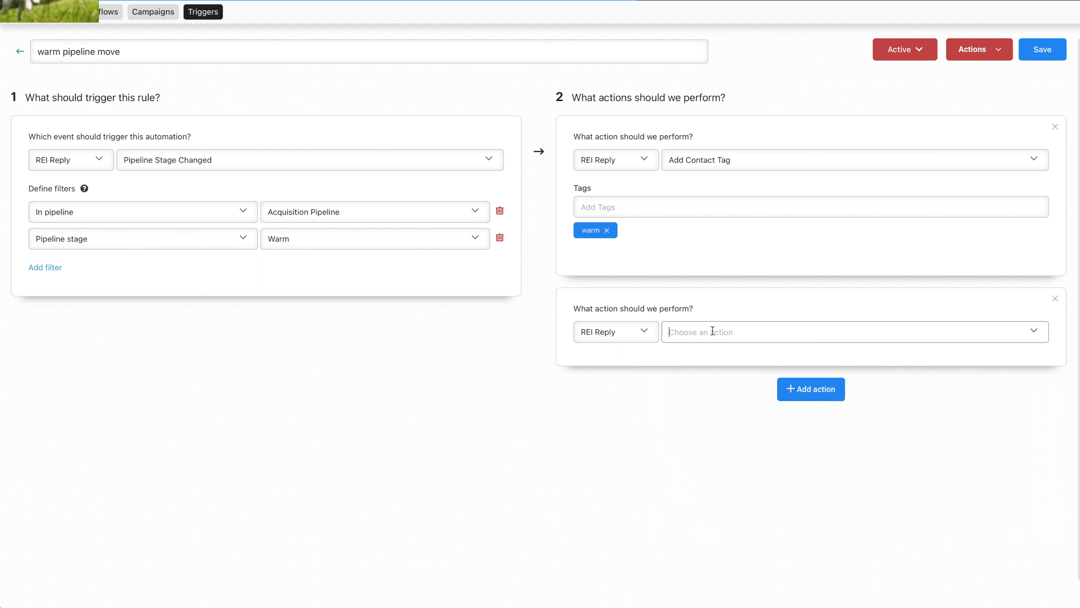
click(867, 335)
scroll(810, 449, down, 4)
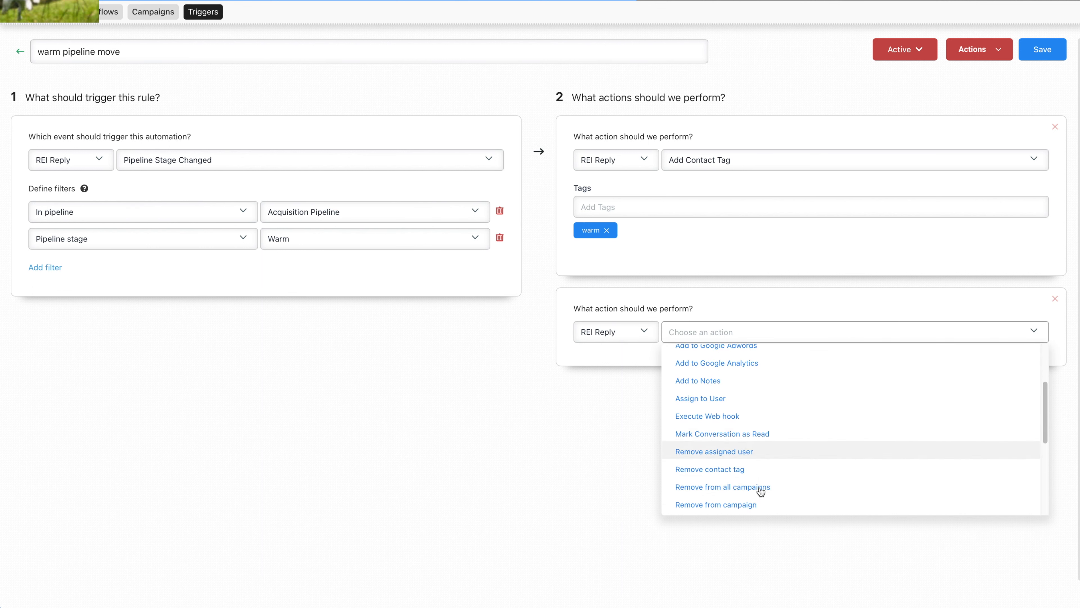
click(678, 469)
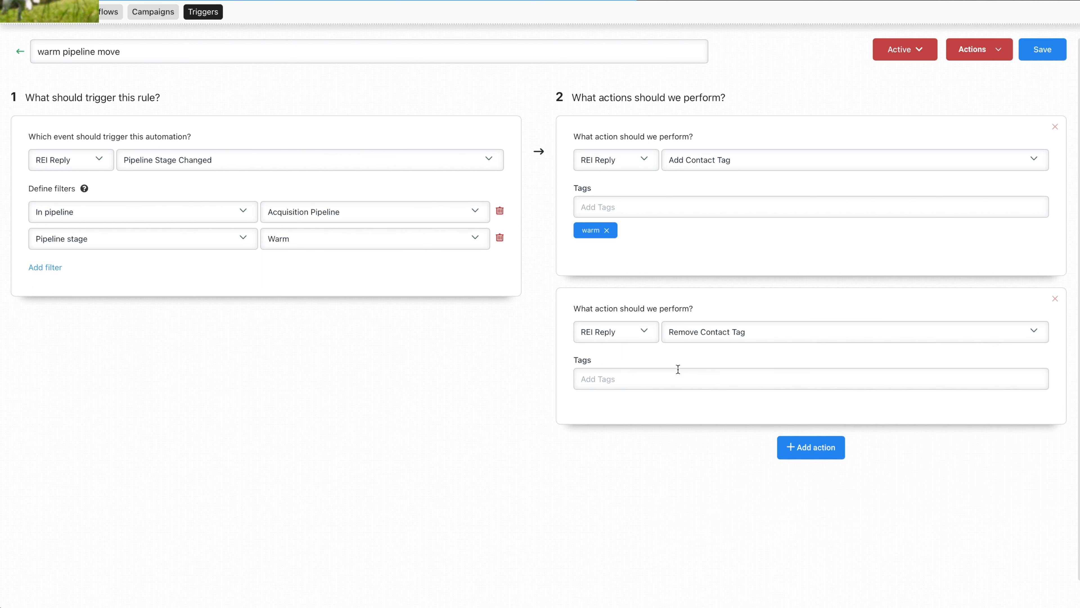
Add the tags set appt and cold to the warm pipeline move trigger's Remove Contact Tag action.
click(671, 384)
text(se)
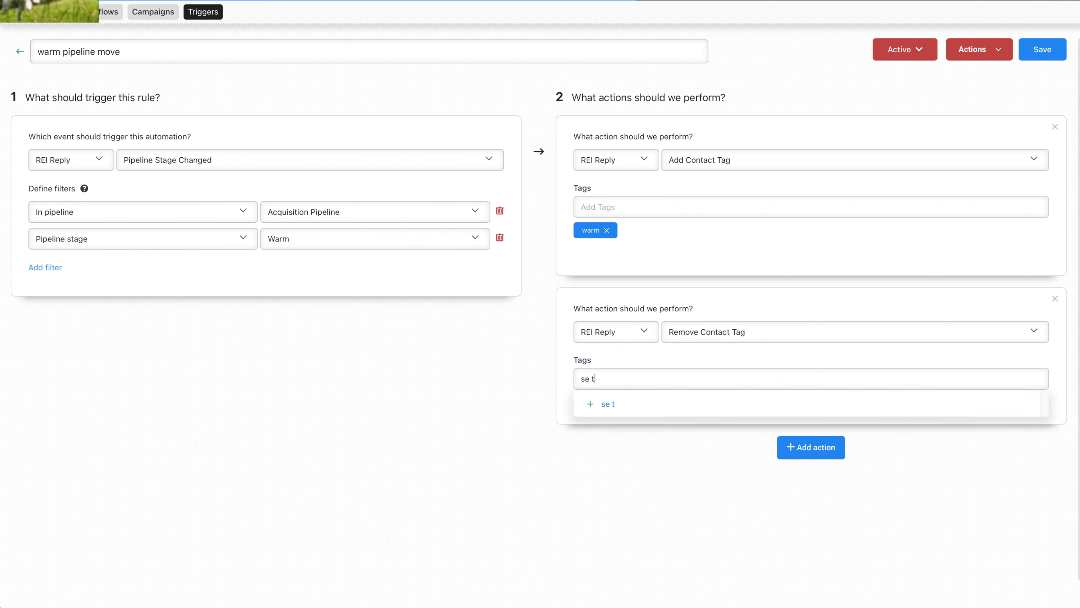
text( t)
key(BackSpace)
text(t a)
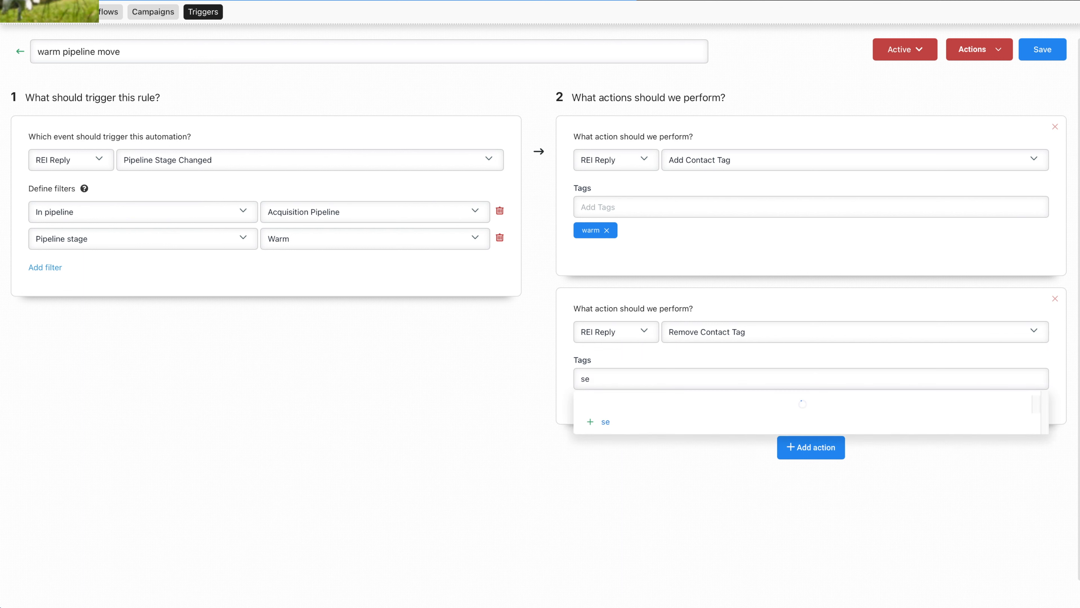
click(672, 405)
text(cold)
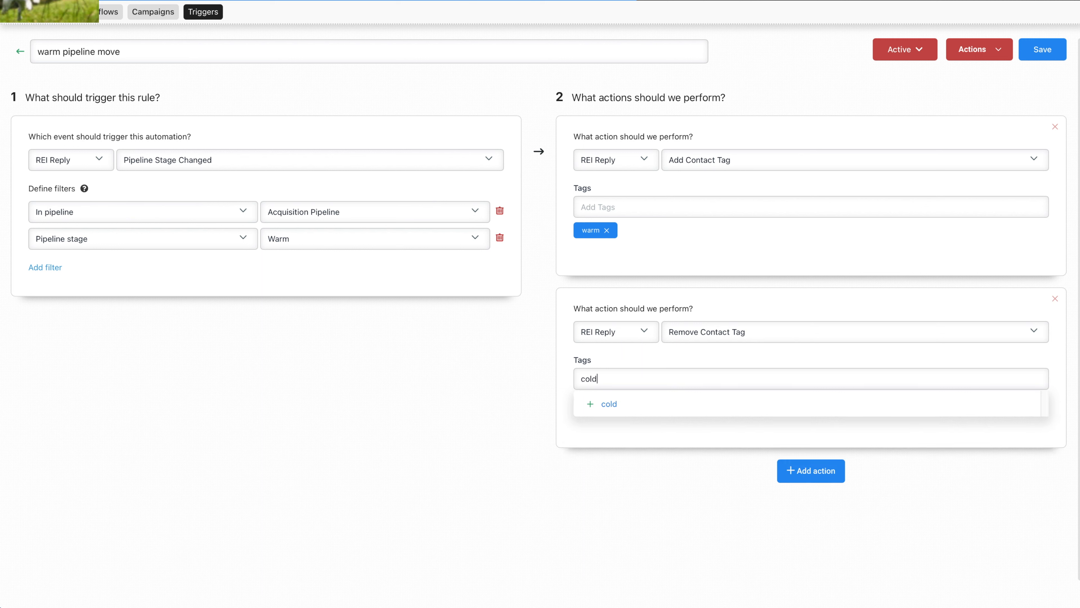
click(621, 405)
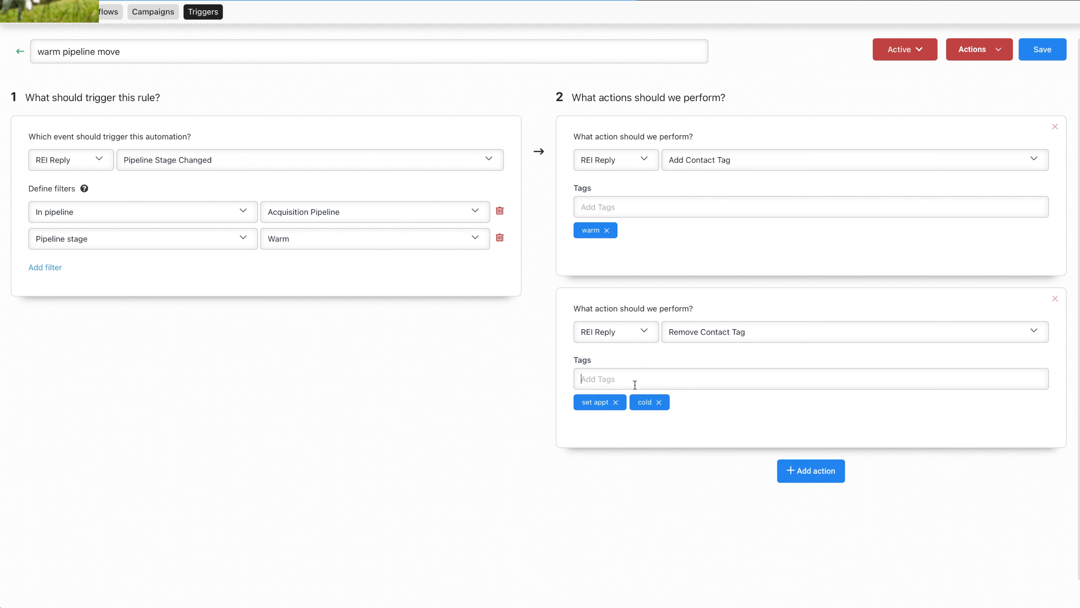
Add the tags hot, find comps and under-contract to the trigger's Remove Contact Tag action.
text(hot)
click(632, 400)
text(find comps)
click(673, 401)
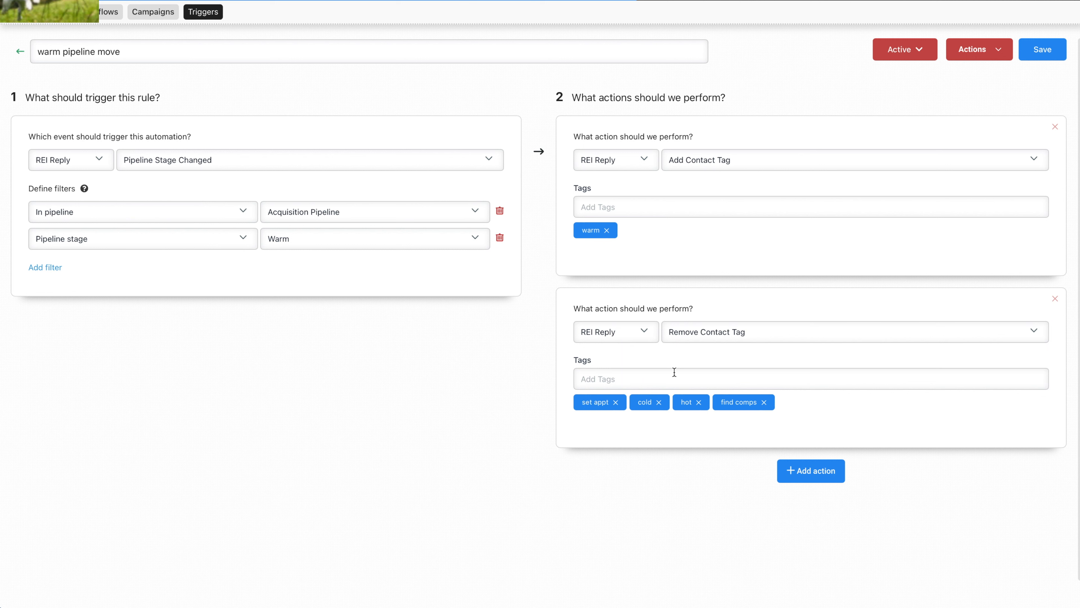
text(under-contrac)
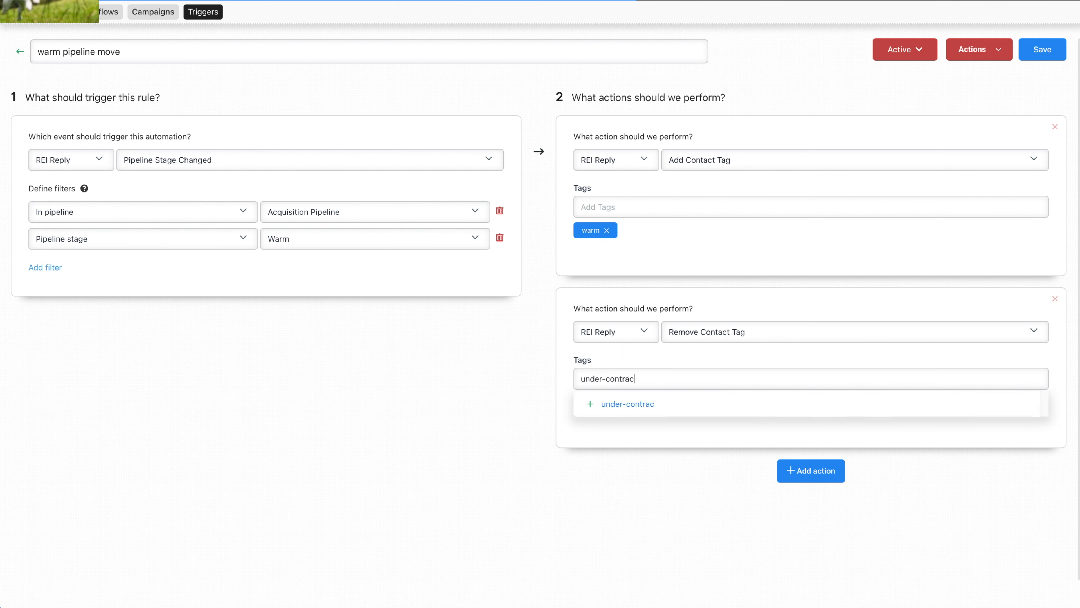
text(t)
click(651, 403)
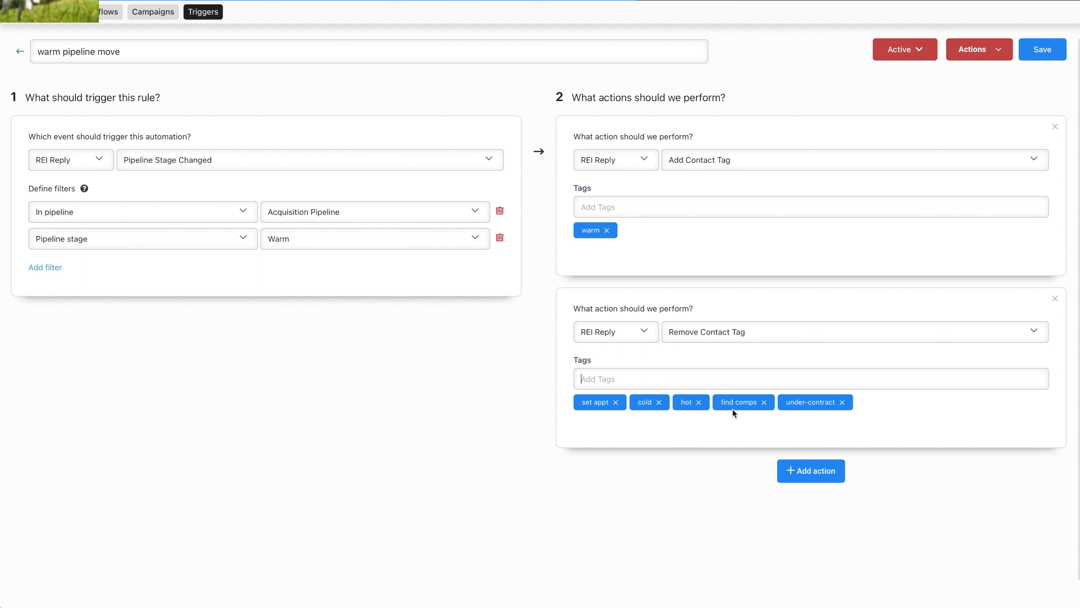
Add the tags dead and closed to the trigger's Remove Contact Tag action.
text(dead)
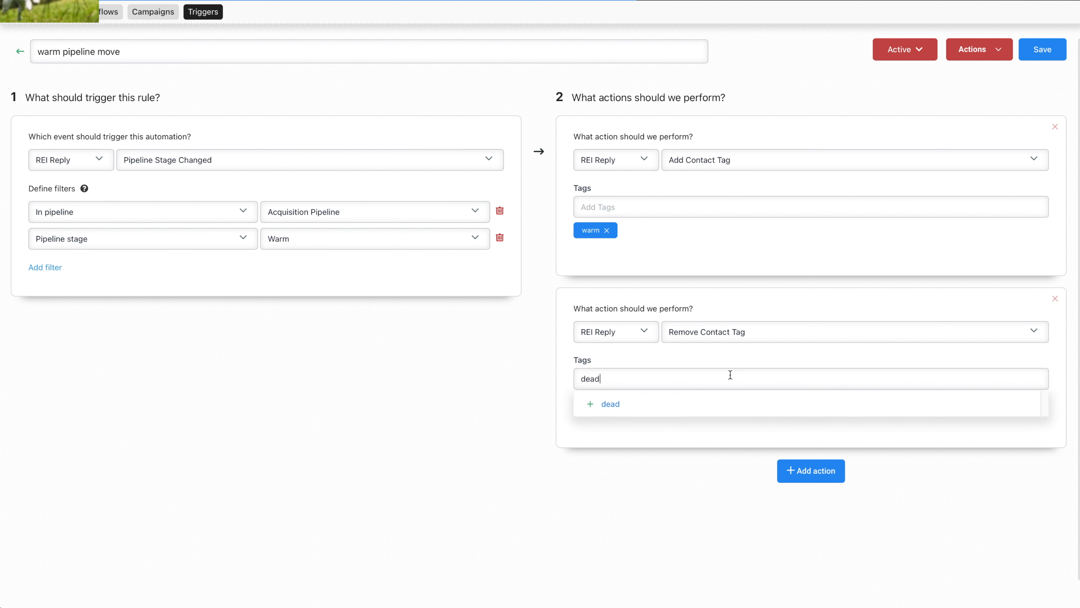
click(623, 403)
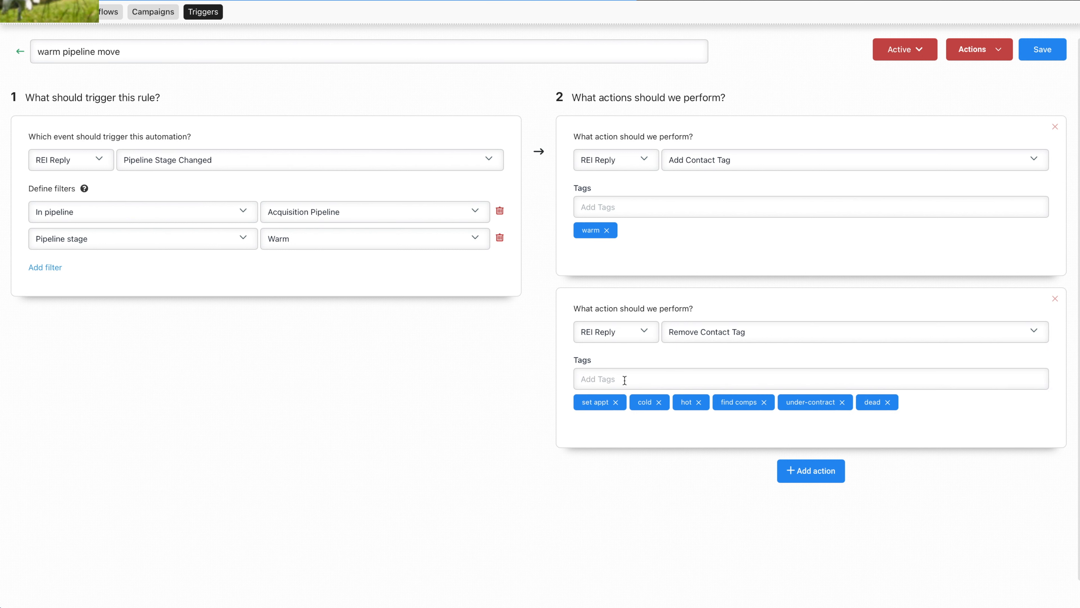
text(closed)
click(623, 402)
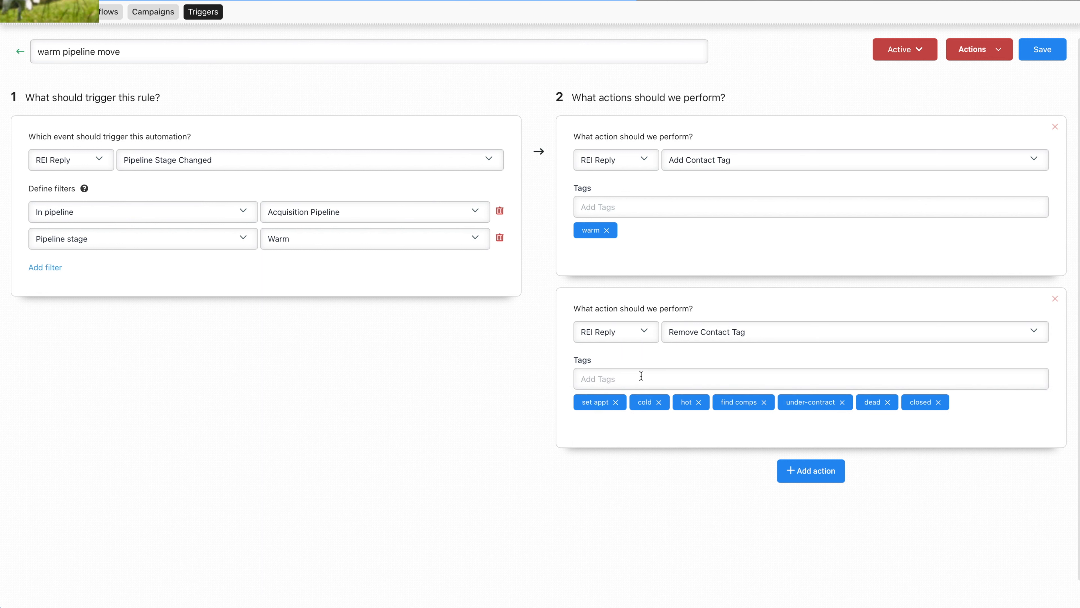
Save the warm pipeline move trigger and check its activation status.
click(1047, 54)
click(899, 49)
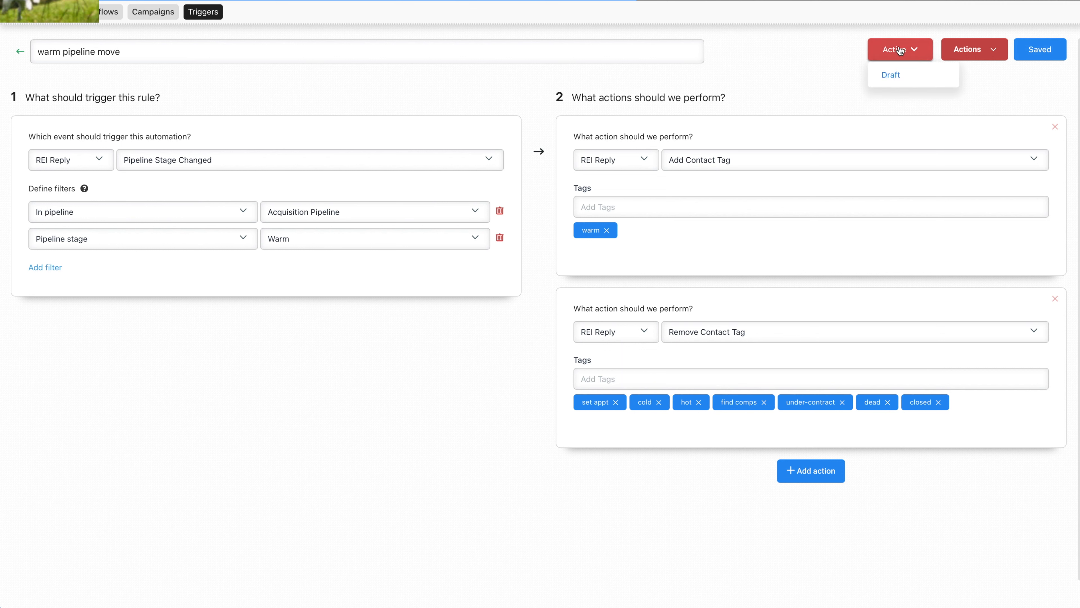
click(1005, 99)
click(911, 50)
click(873, 108)
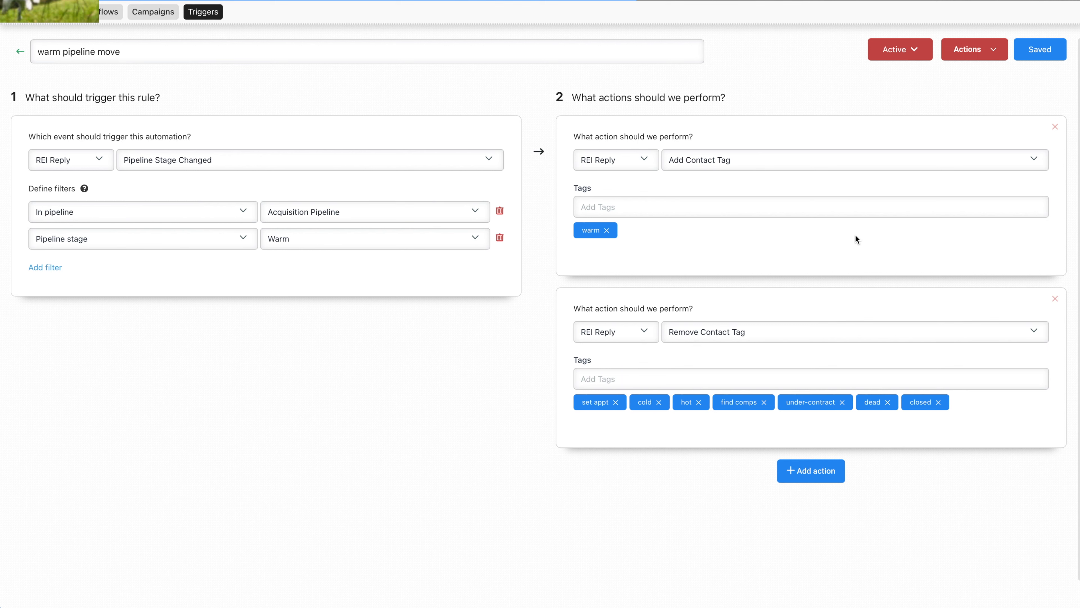
scroll(855, 235, down, 1)
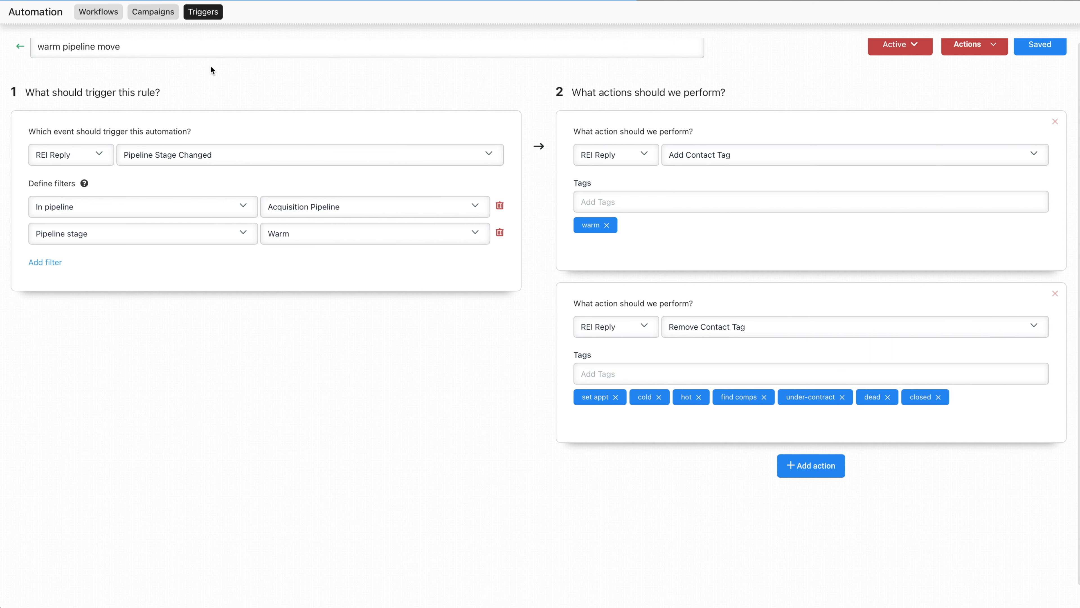
Return to the triggers list and look through its folders and ungrouped triggers.
scroll(189, 197, up, 1)
click(20, 51)
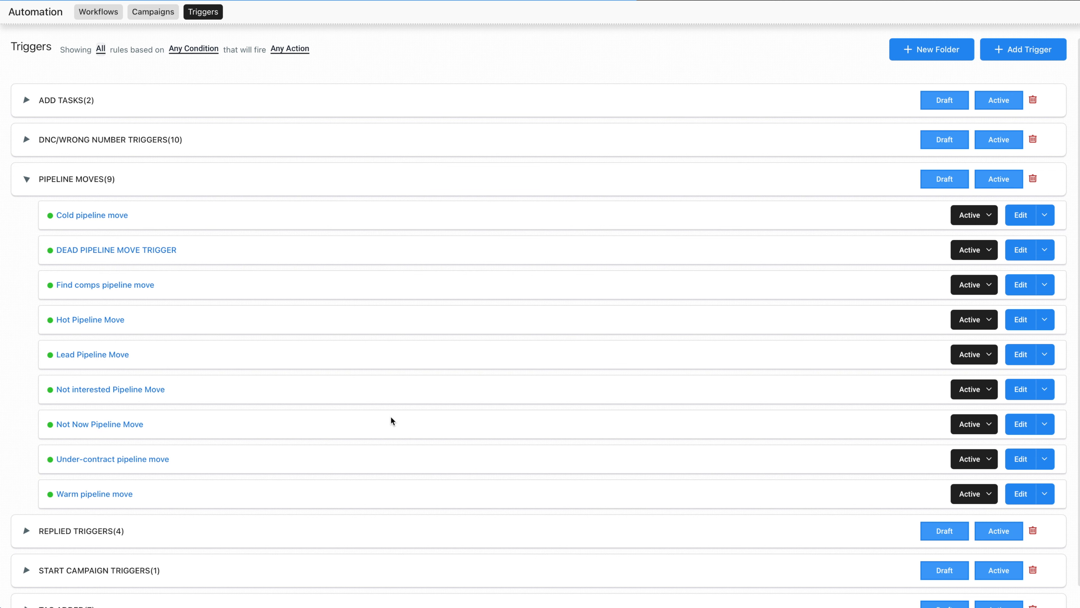
scroll(120, 576, down, 1)
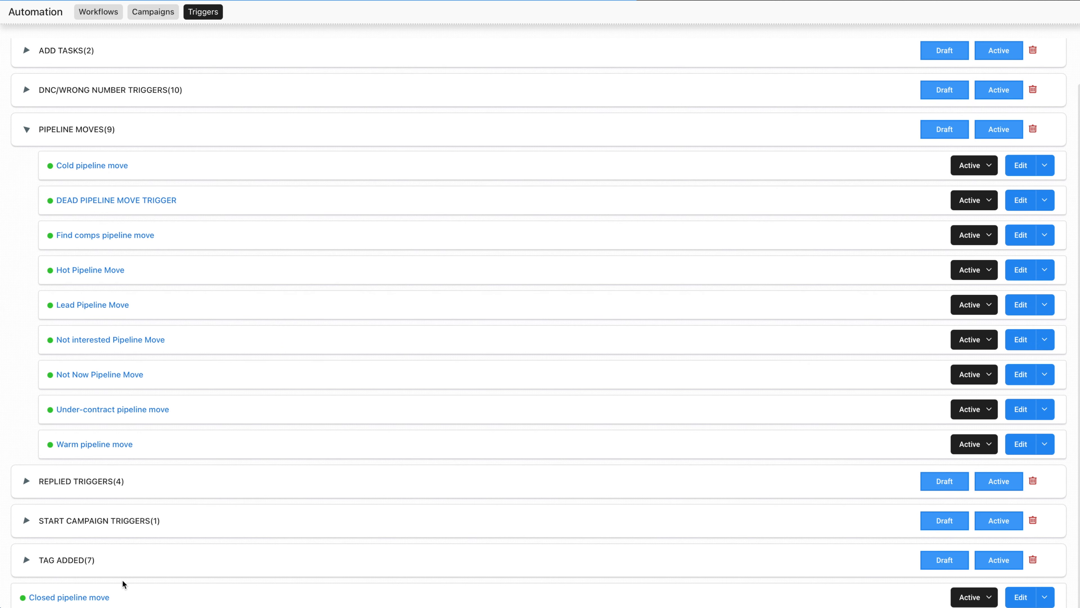
scroll(84, 564, down, 3)
scroll(106, 566, down, 3)
scroll(95, 535, up, 7)
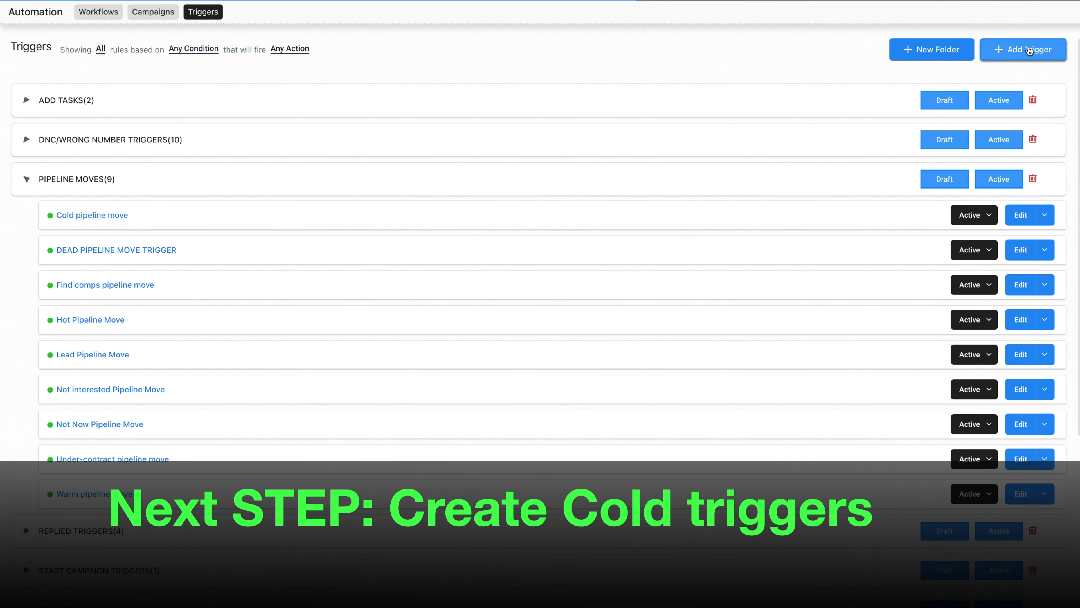
click(1029, 50)
click(568, 174)
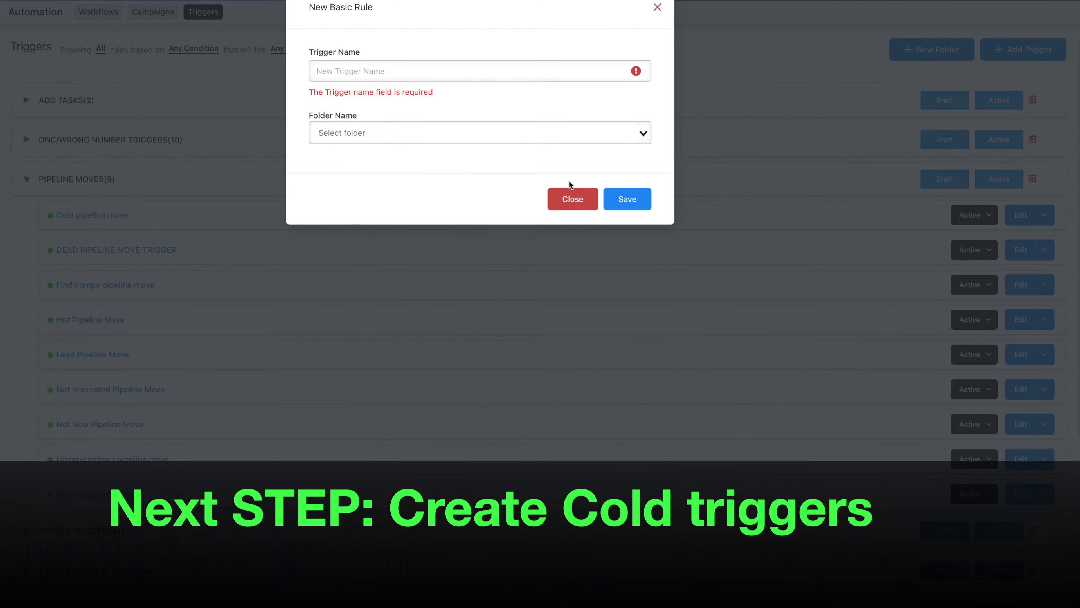
click(570, 195)
Open the Tag Added COLD trigger from the Tag Added folder.
scroll(200, 483, down, 6)
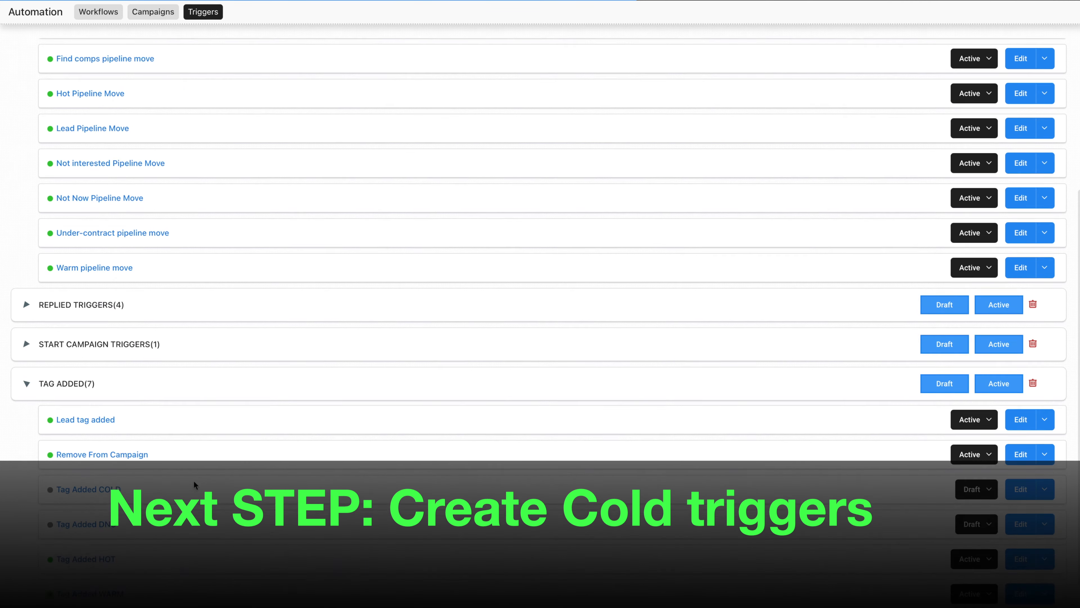
click(92, 461)
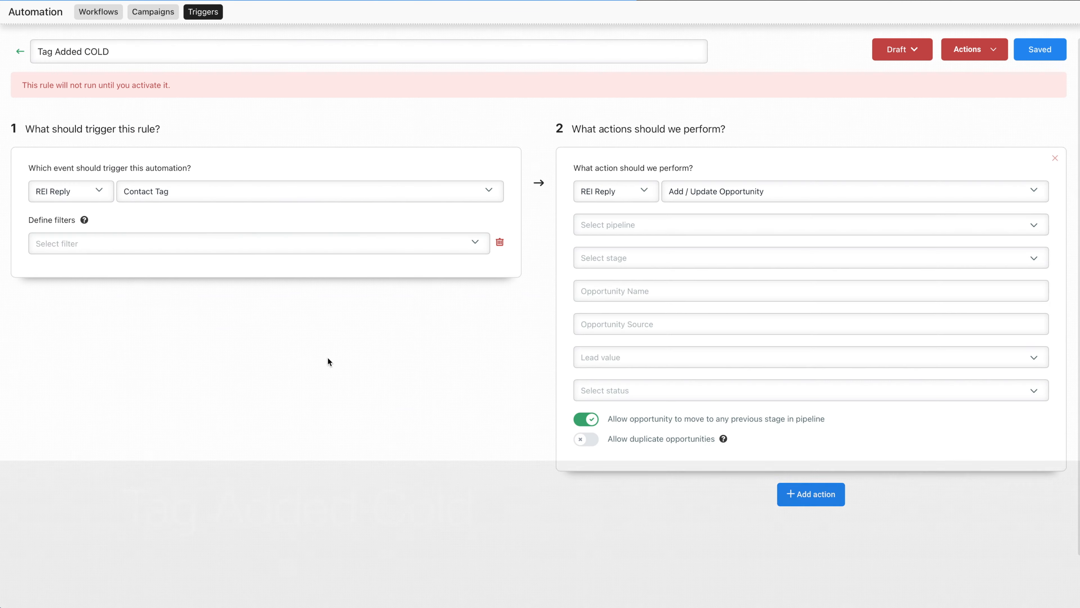
drag(34, 51, 140, 52)
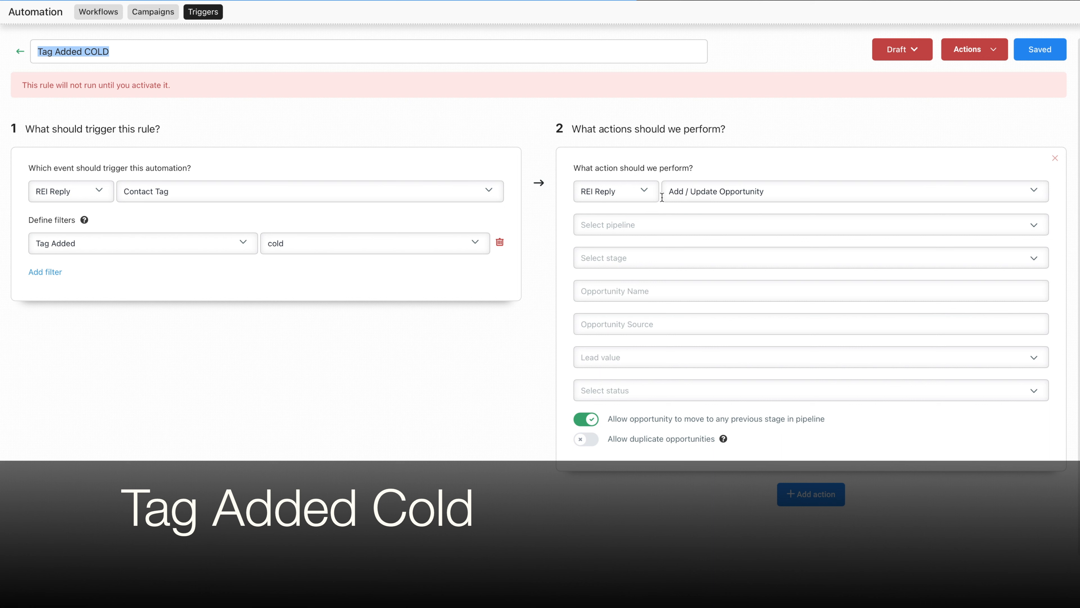
Set the Add / Update Opportunity action to the Acquisition Pipeline and the Cold stage, and save the trigger.
click(743, 193)
click(680, 231)
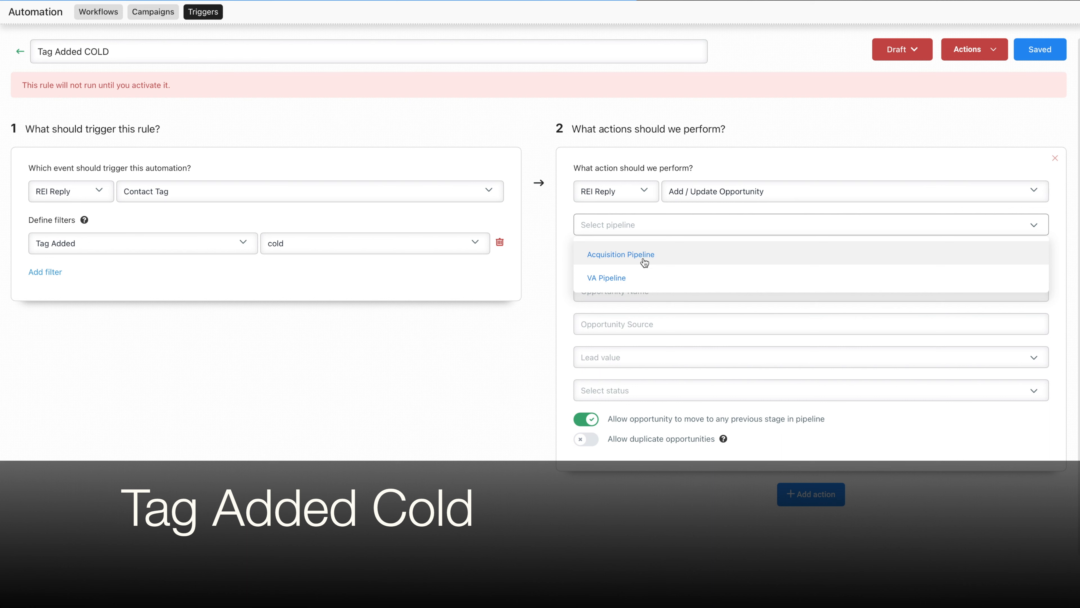
click(644, 259)
click(638, 261)
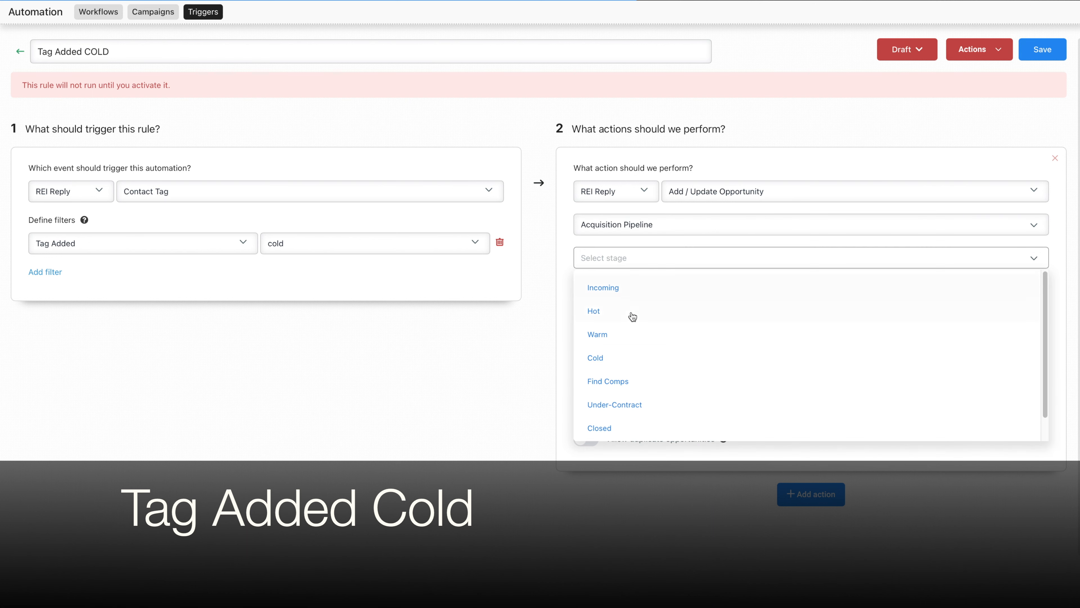
click(633, 355)
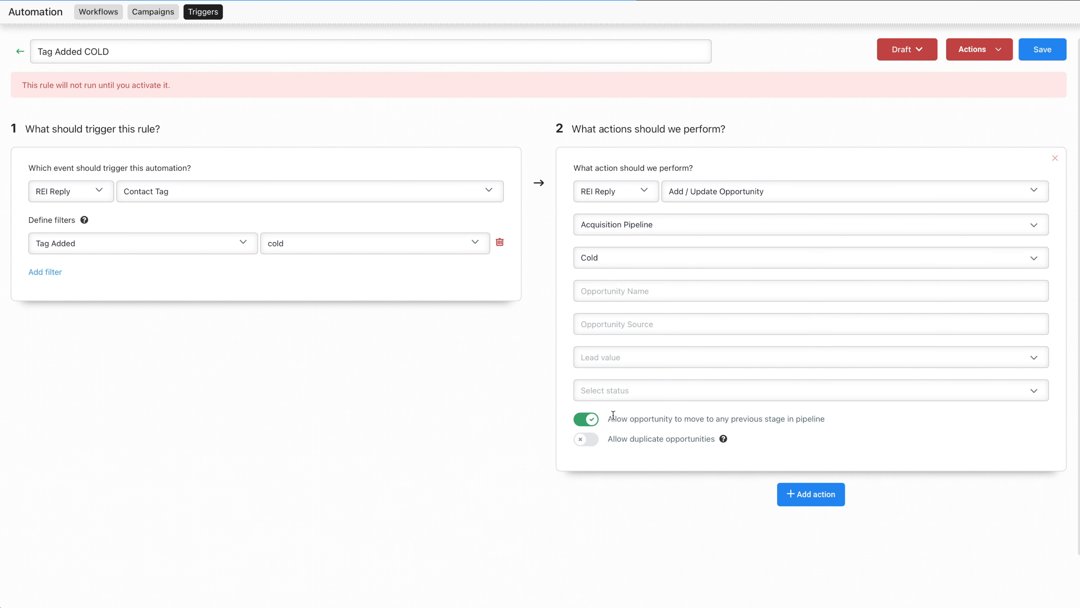
click(1057, 45)
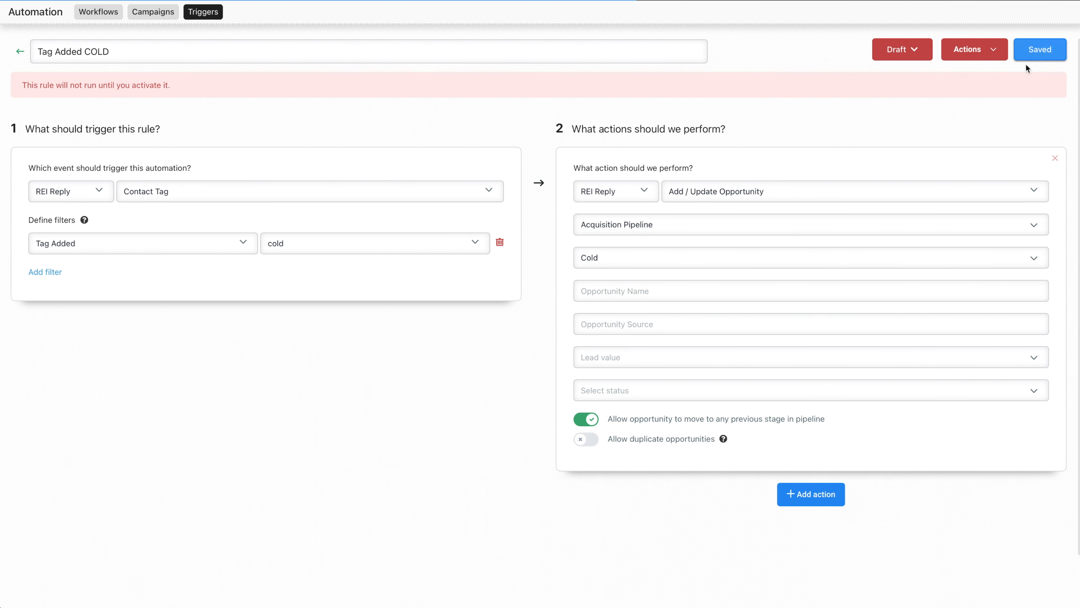
click(906, 59)
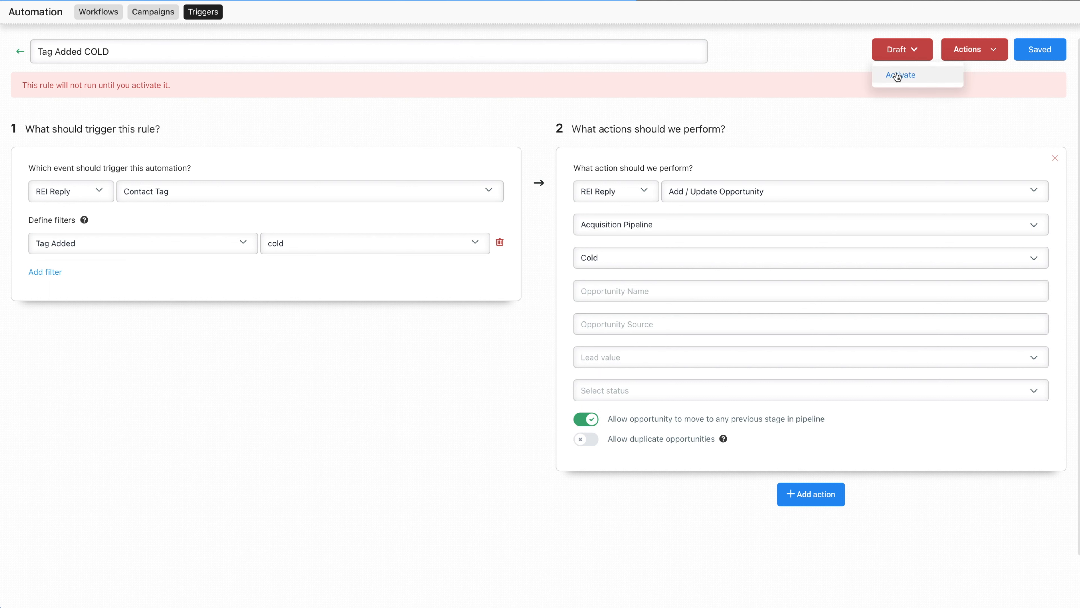
click(833, 493)
click(752, 523)
scroll(751, 398, down, 1)
scroll(747, 395, up, 3)
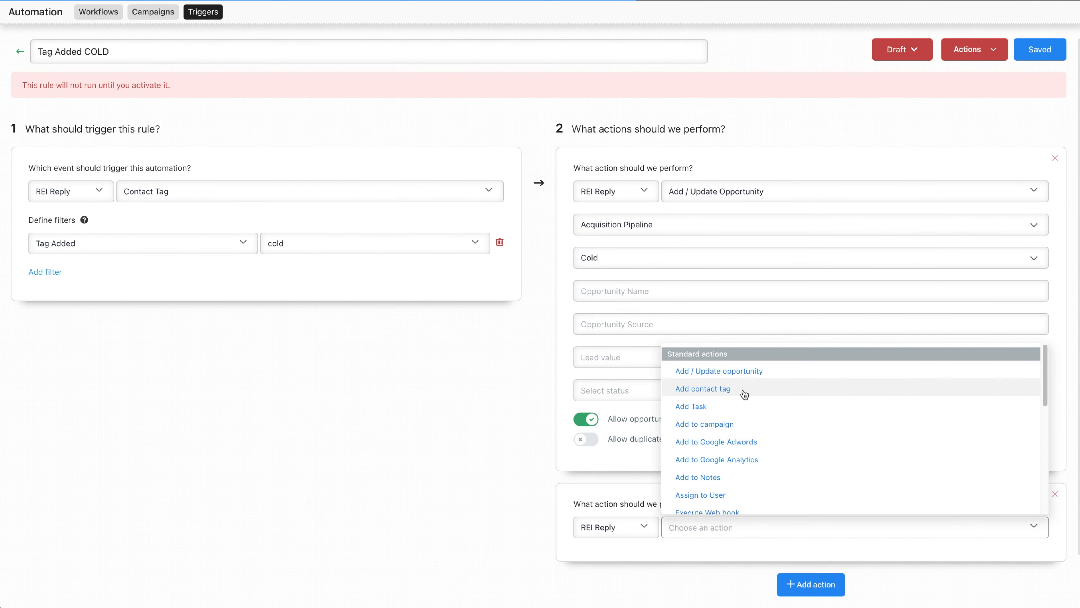
click(744, 395)
scroll(693, 532, down, 2)
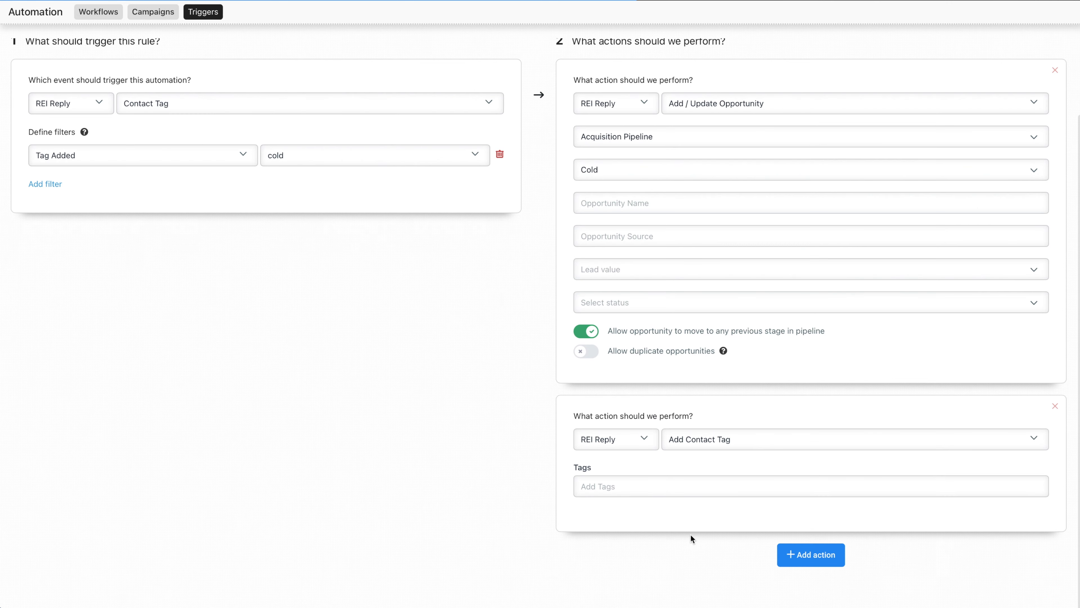
click(1055, 408)
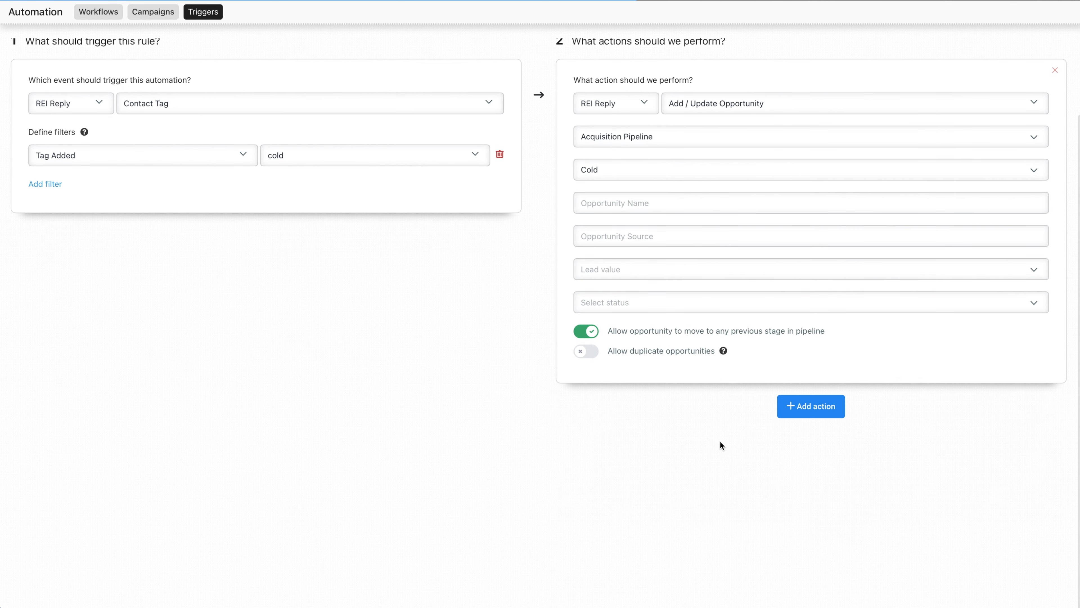
Add a second action to the Tag Added COLD trigger and choose Remove contact tag for it.
click(787, 417)
click(773, 436)
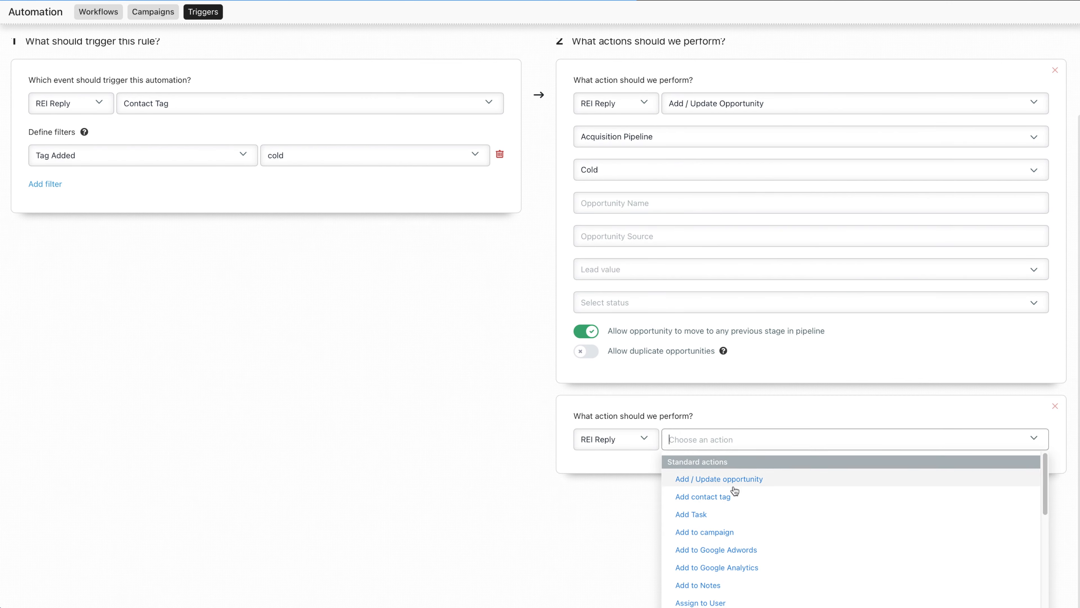
scroll(735, 490, down, 3)
click(740, 555)
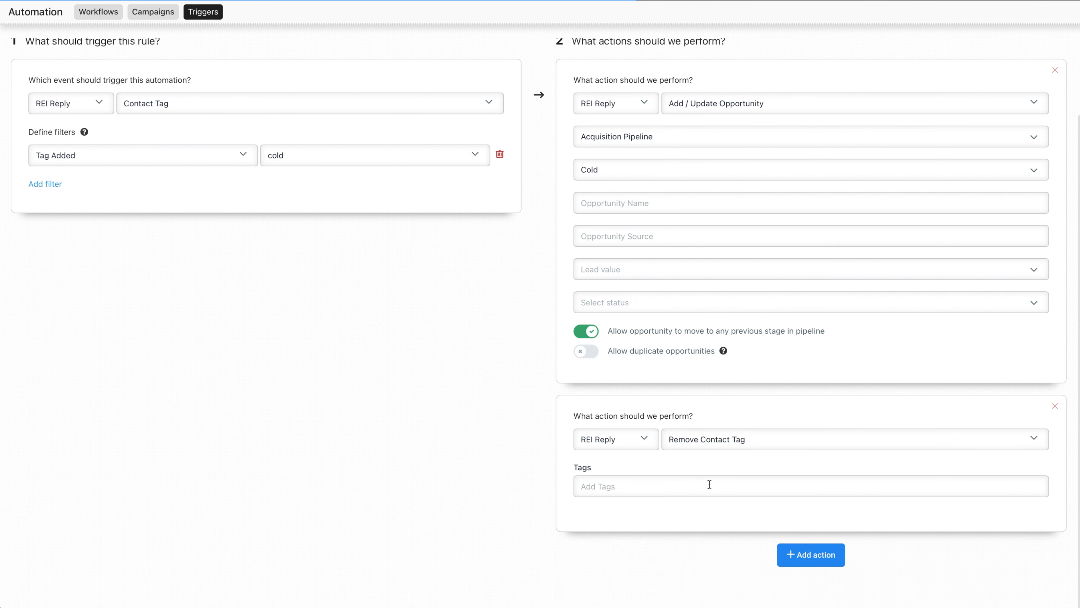
Add the tags set appt, hot and warm to the Tag Added COLD trigger's Remove Contact Tag action.
text(s)
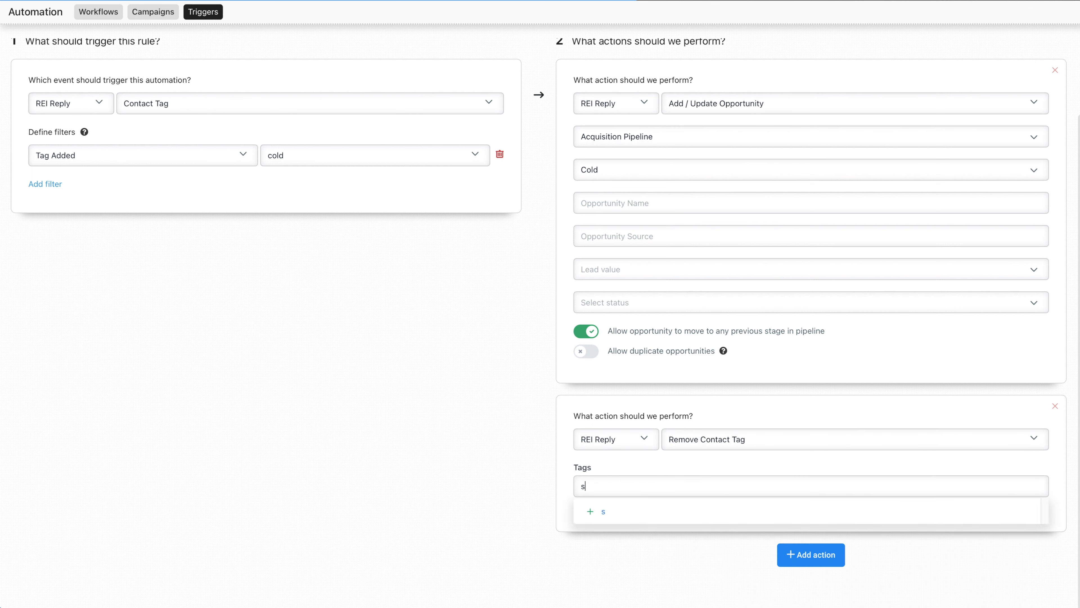
text(et a)
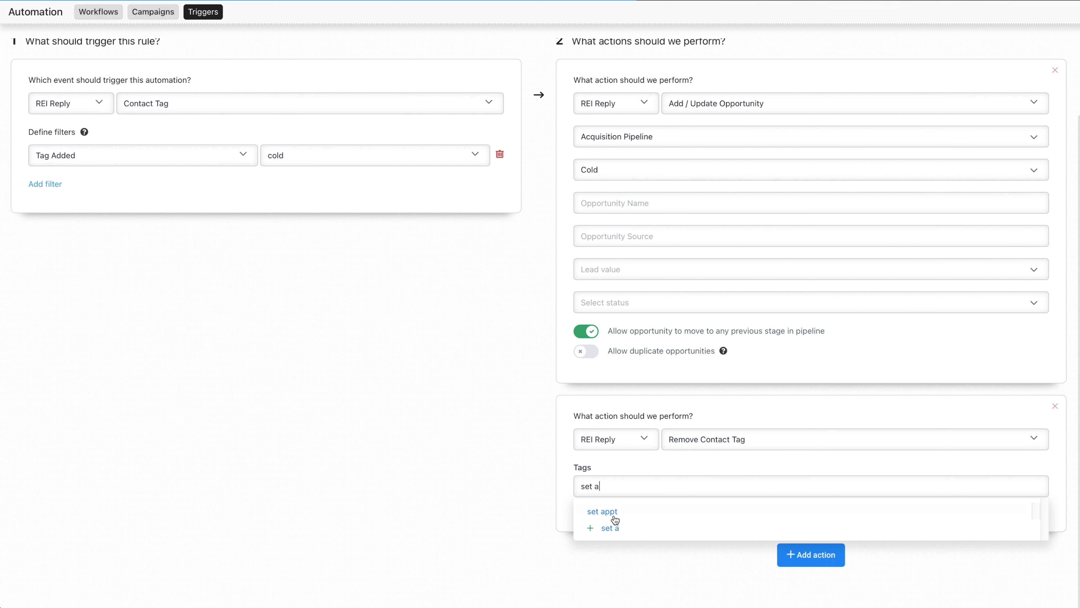
click(653, 512)
text(hot)
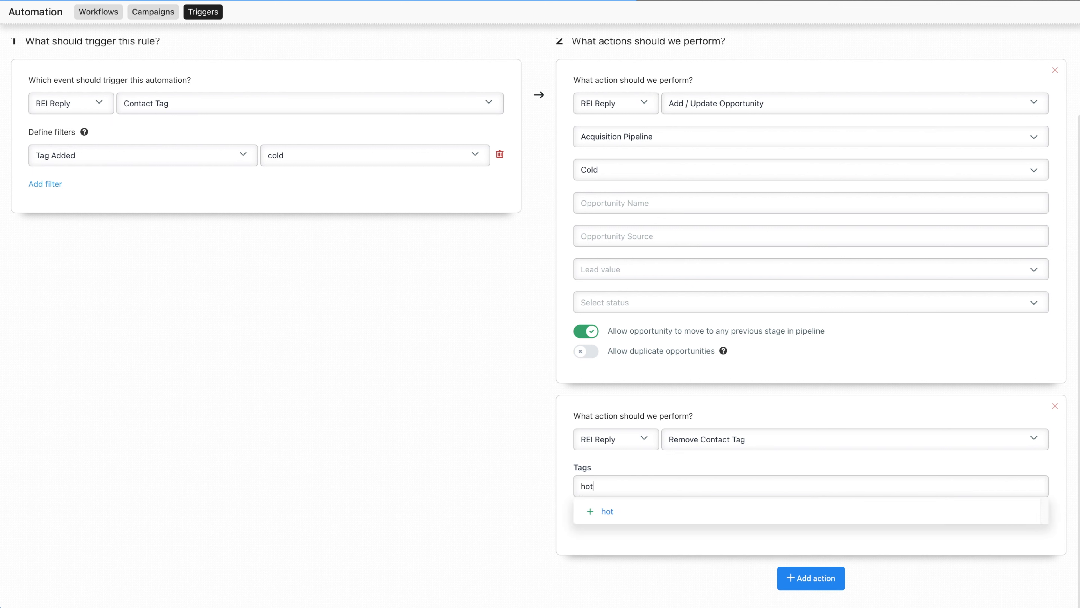
click(639, 513)
text(warm)
click(624, 514)
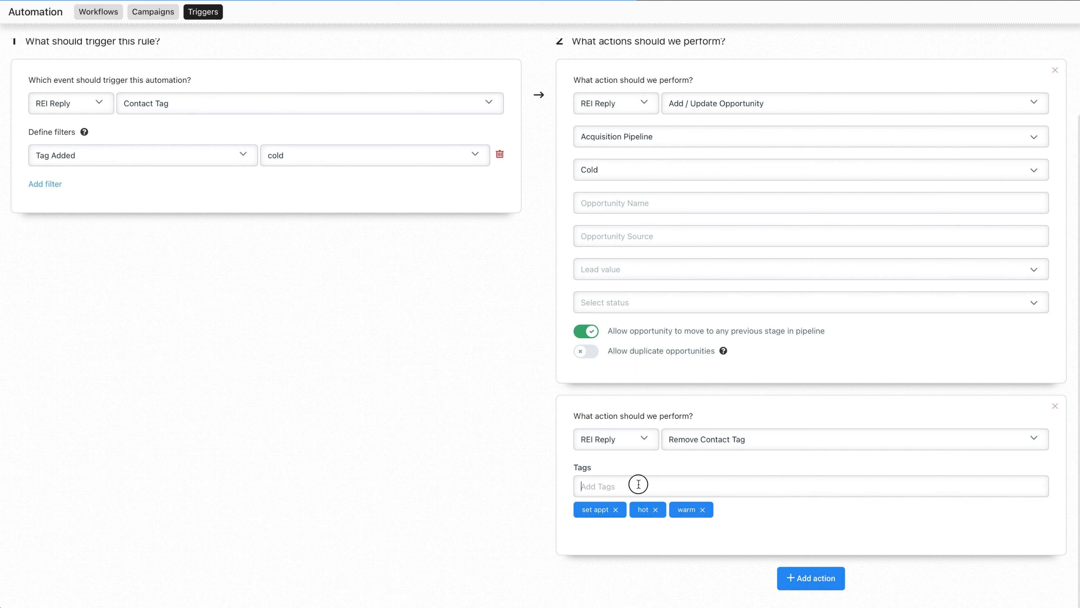
Add the tags dead, under-contract, closed and find comps to the Tag Added COLD trigger's Remove Contact Tag action.
text(dead)
click(622, 509)
text(under-contract)
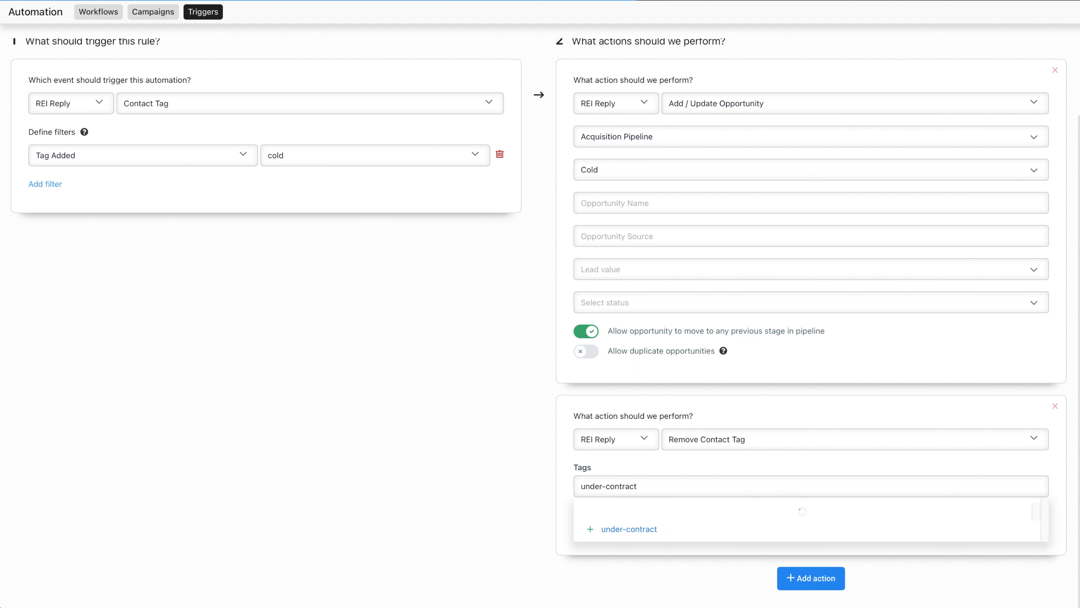
click(663, 504)
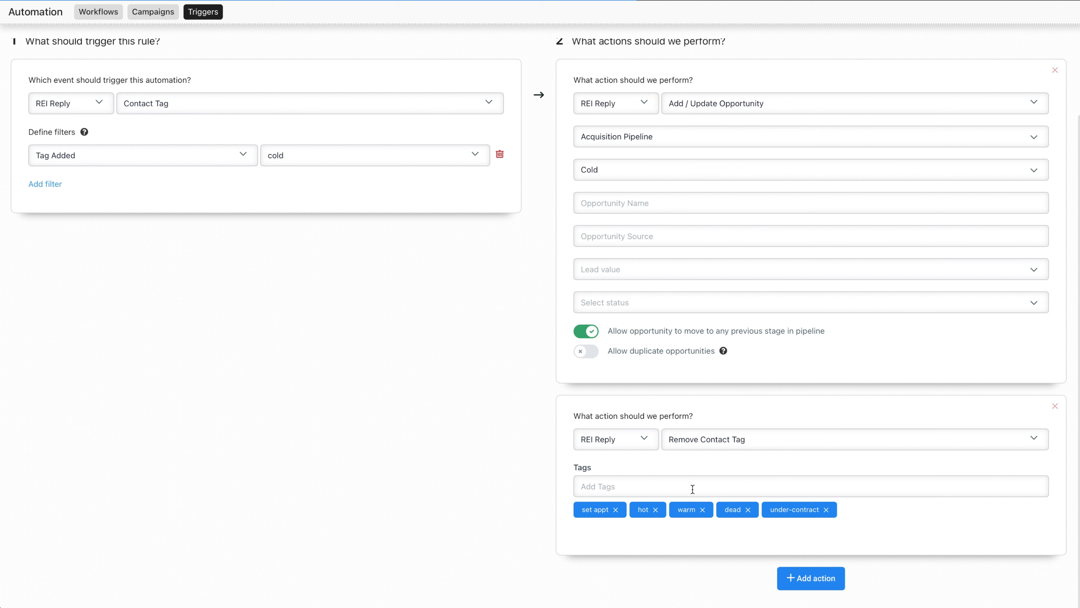
text(closed)
click(692, 507)
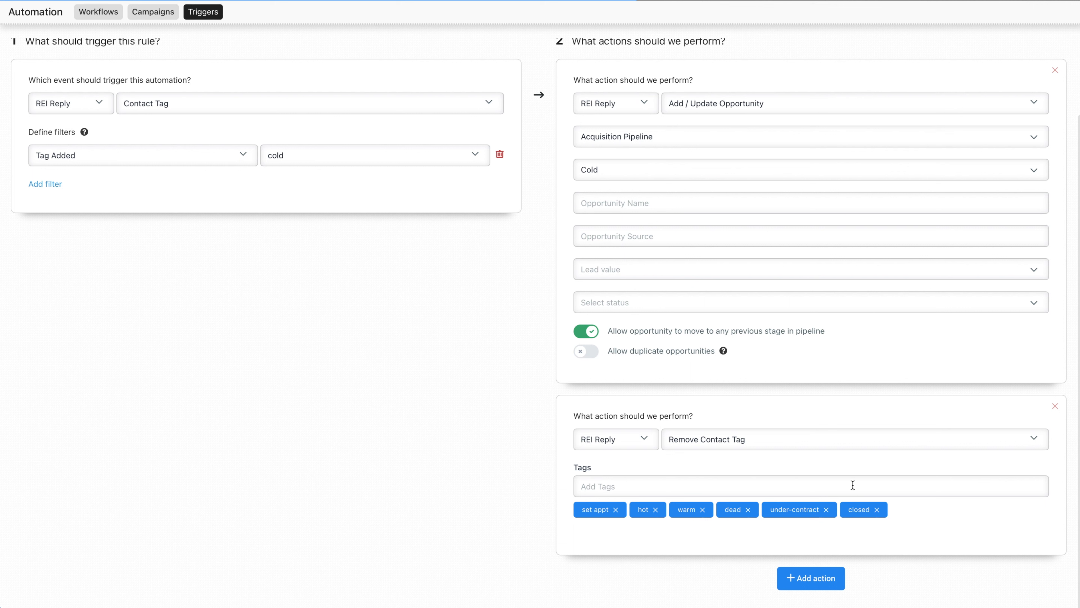
text(find comps)
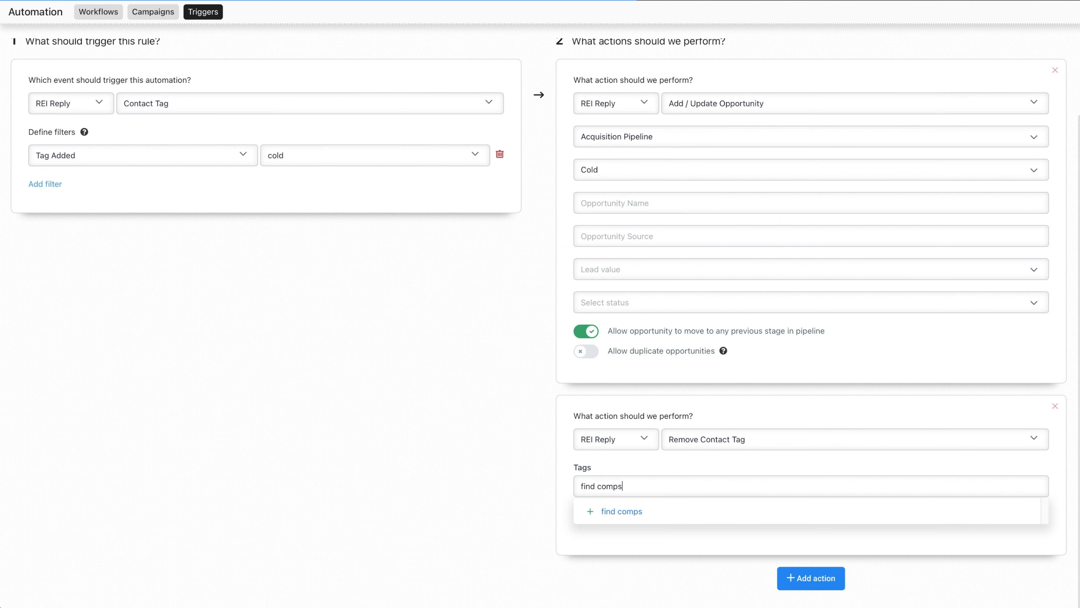
click(765, 517)
Save and activate the Tag Added COLD trigger, and return to the trigger list.
scroll(851, 466, up, 3)
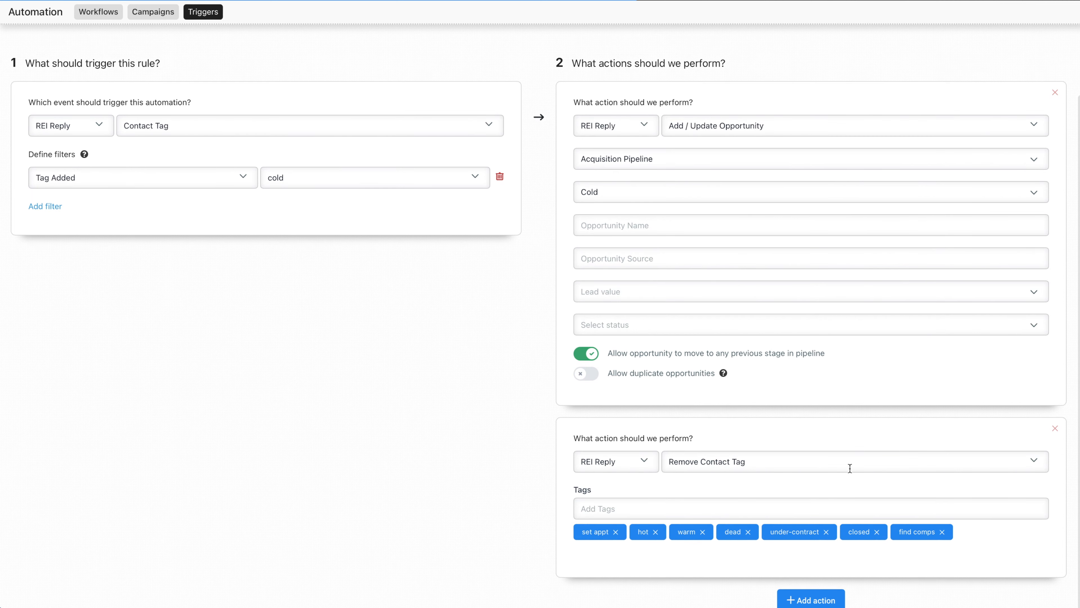
click(1044, 49)
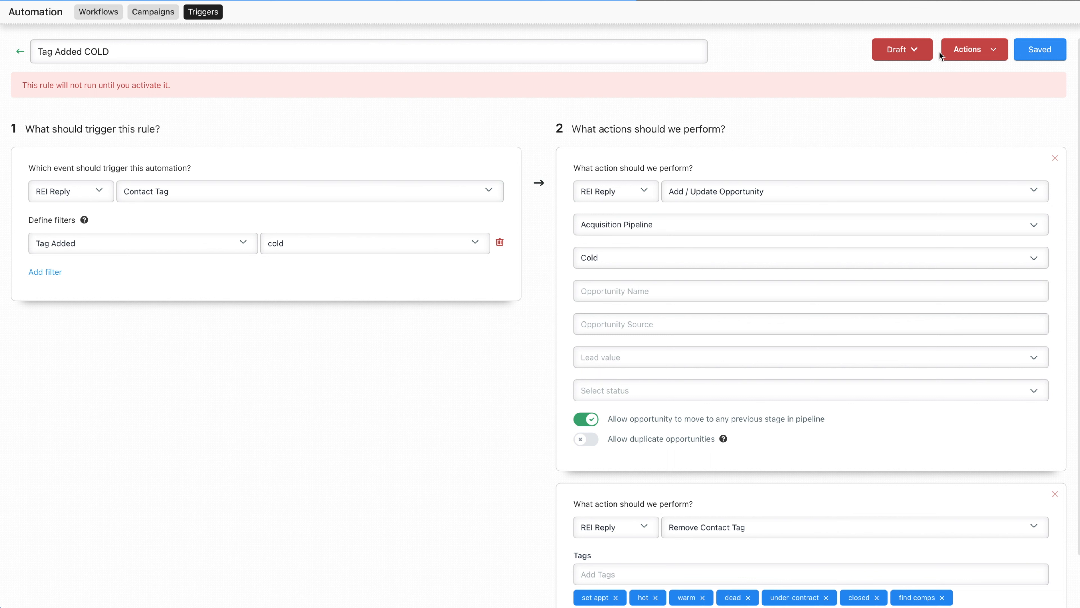
click(914, 50)
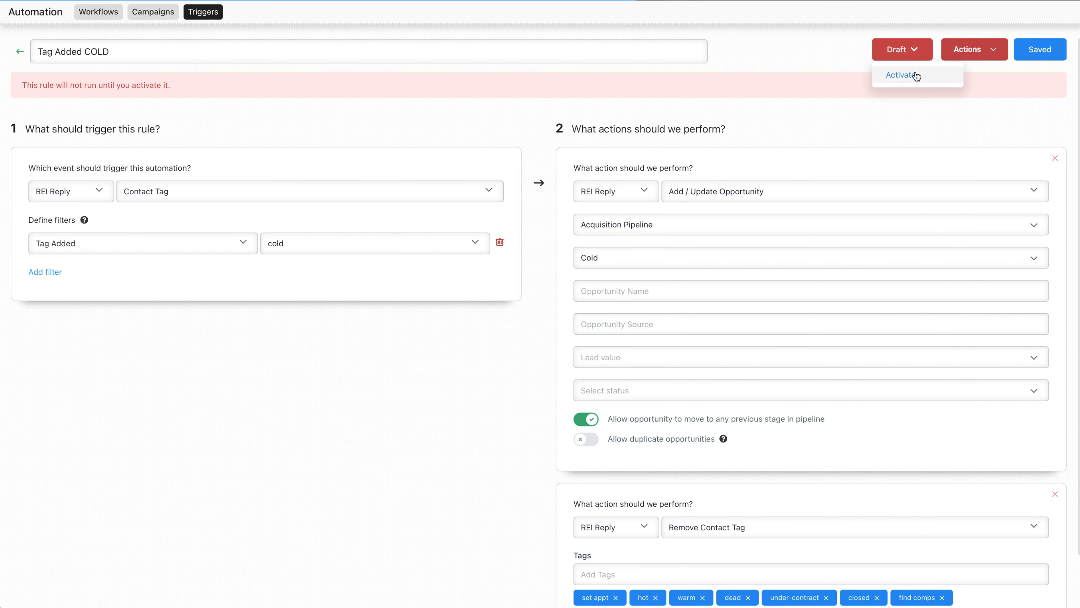
click(915, 73)
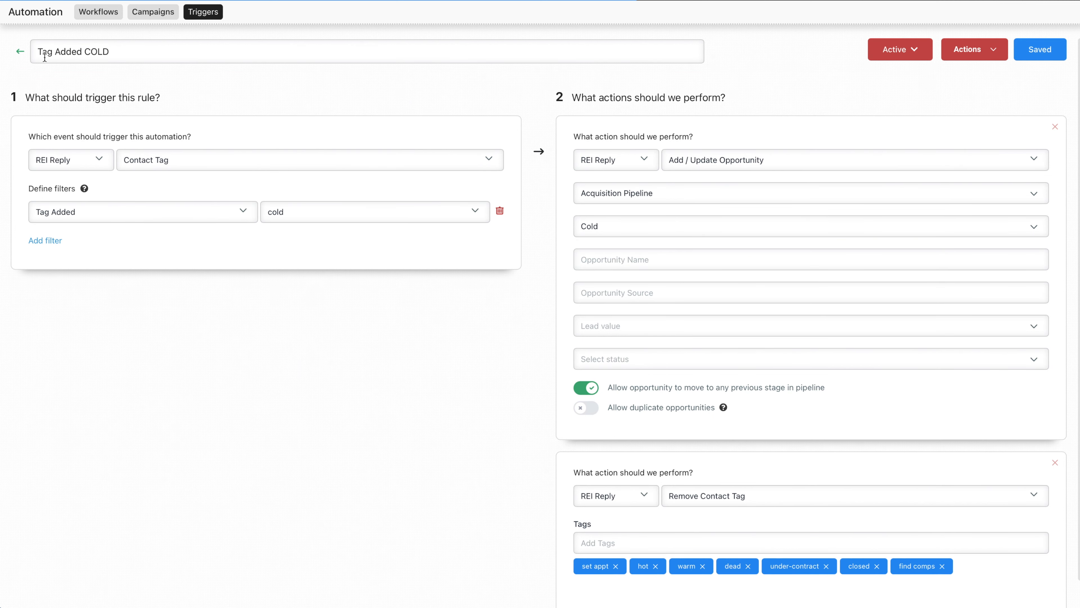
click(21, 53)
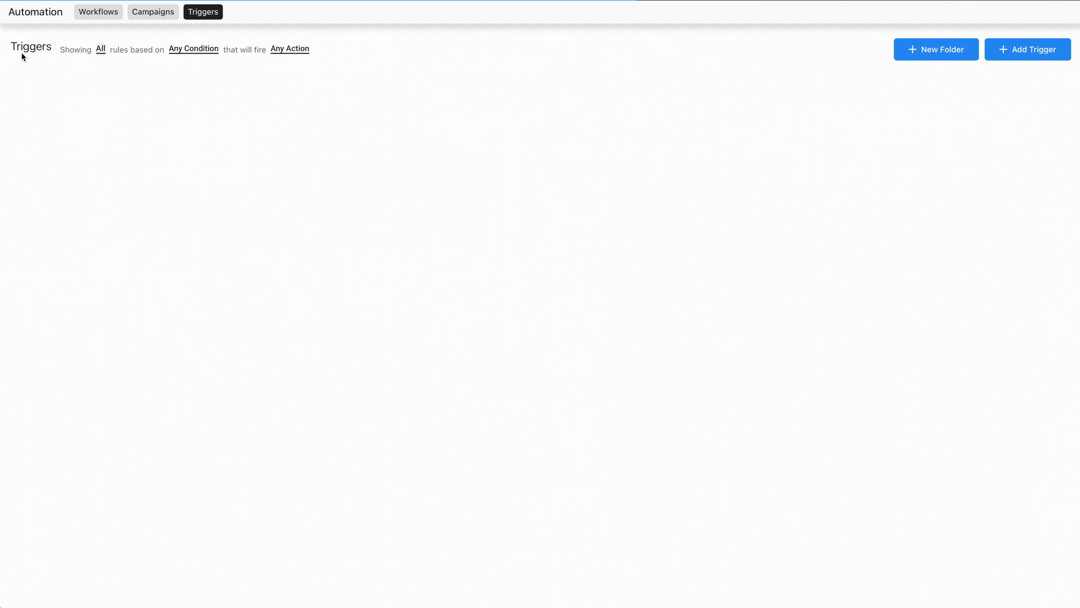
Check the Tag Added COLD trigger's place in the Tag Added folder and view its options for moving between folders.
scroll(332, 463, down, 4)
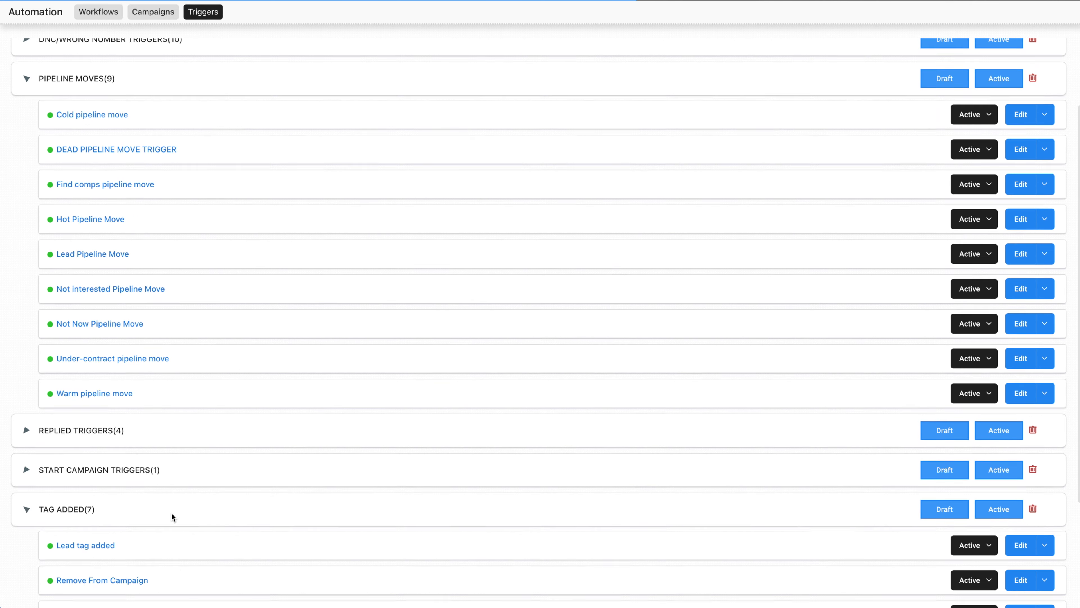
scroll(53, 474, down, 4)
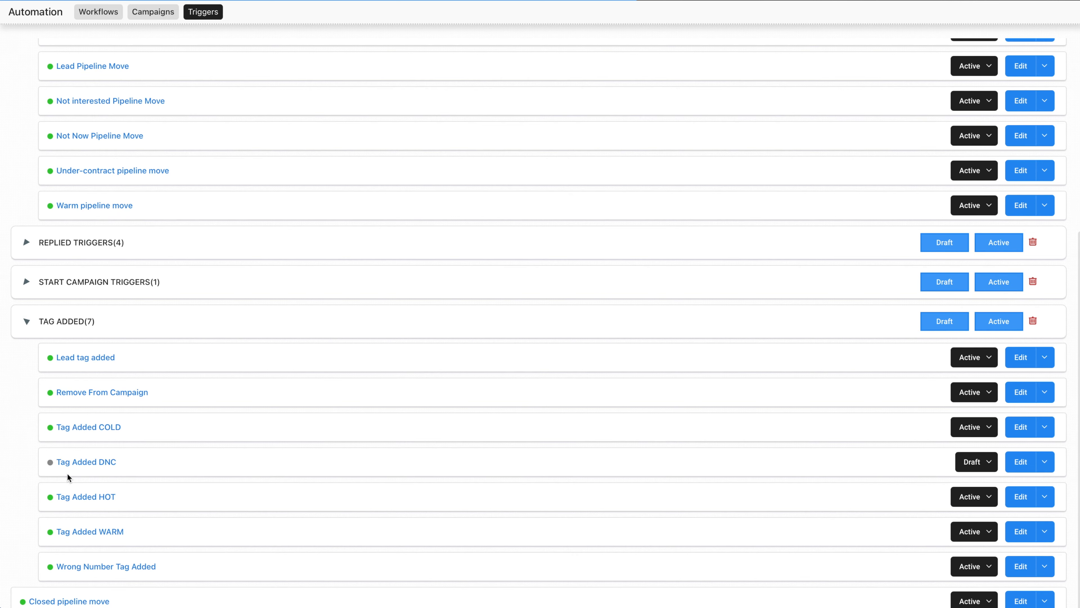
scroll(772, 592, down, 1)
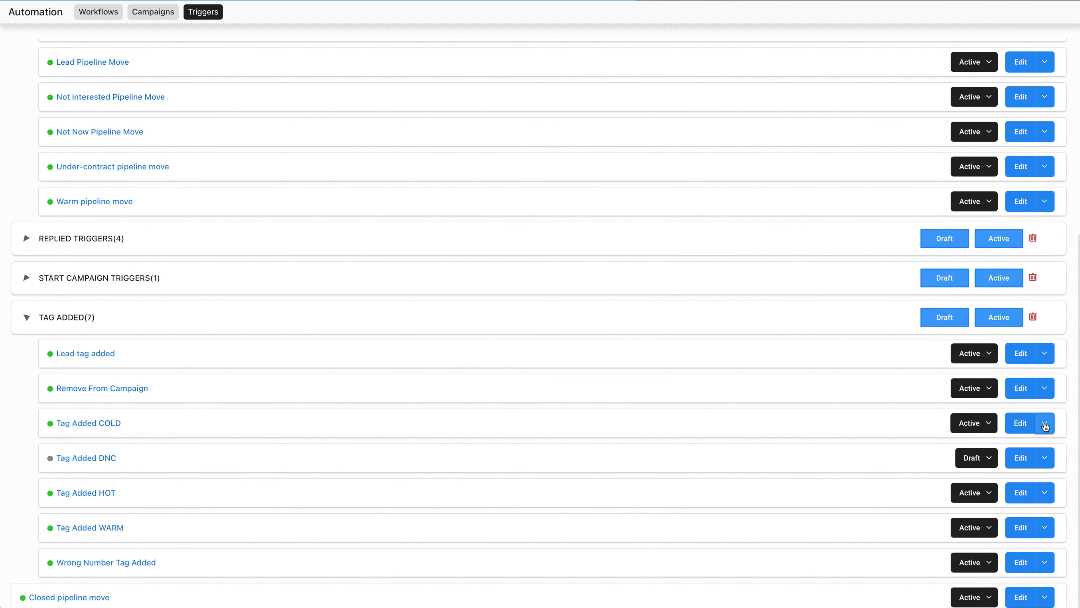
click(1044, 423)
mouse_move(1005, 501)
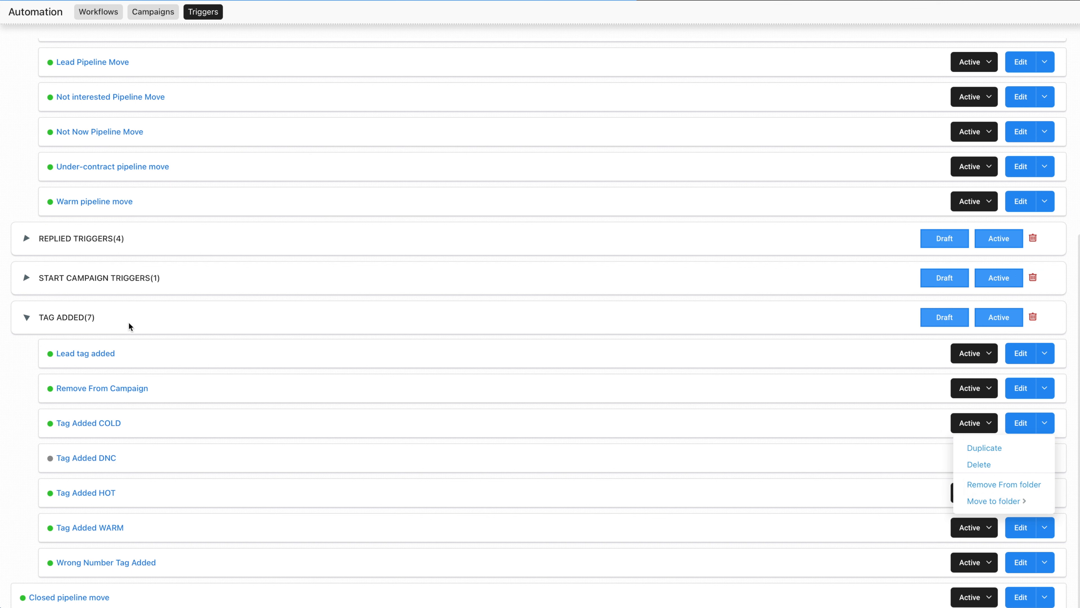
click(103, 325)
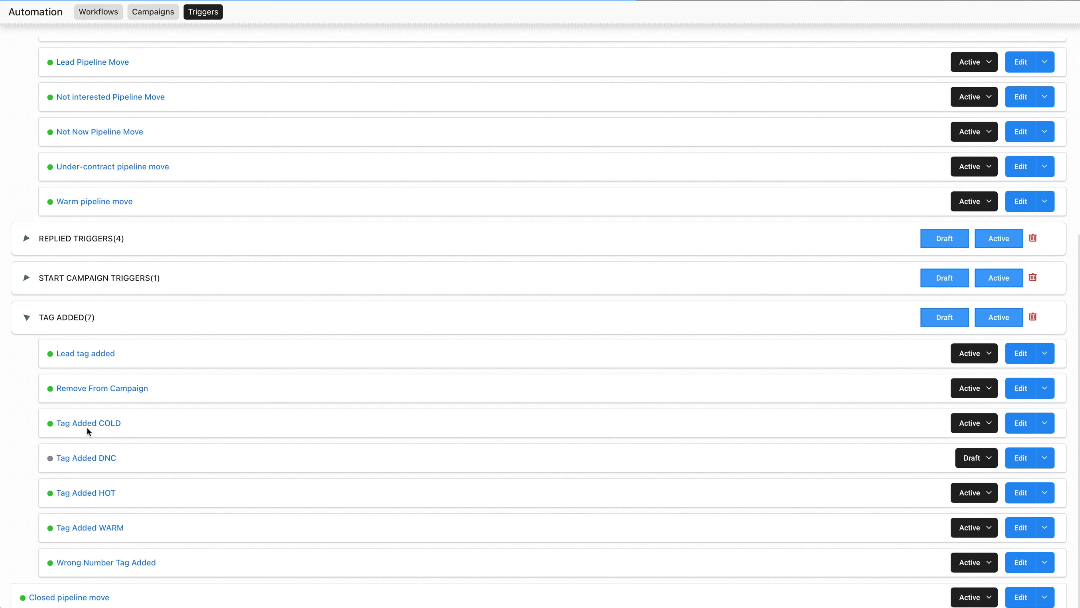
Open the Cold pipeline move trigger from the Pipeline Moves folder.
scroll(151, 424, up, 6)
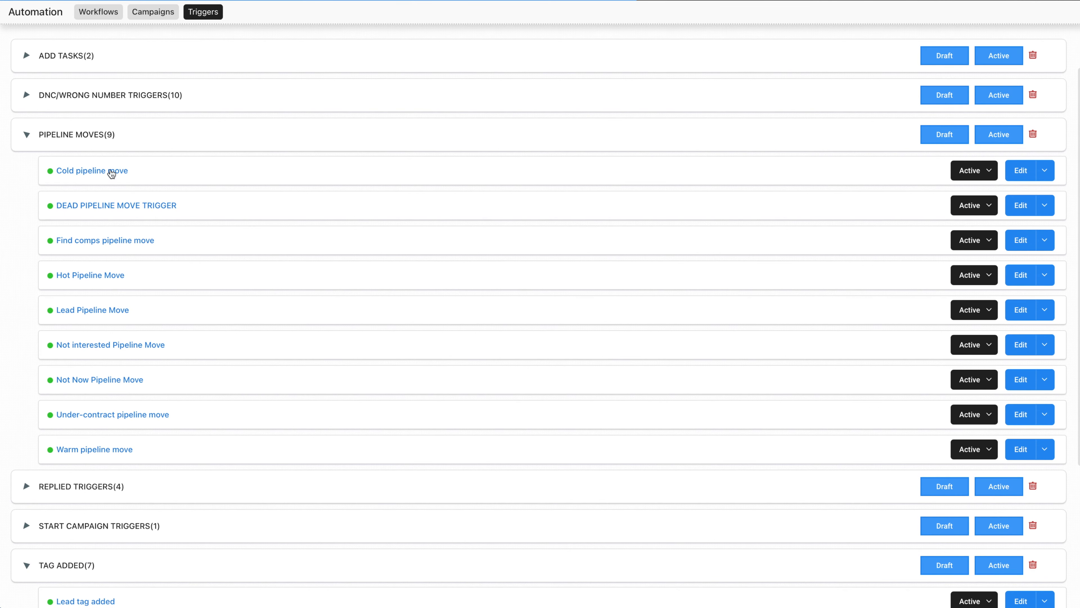
scroll(465, 106, up, 2)
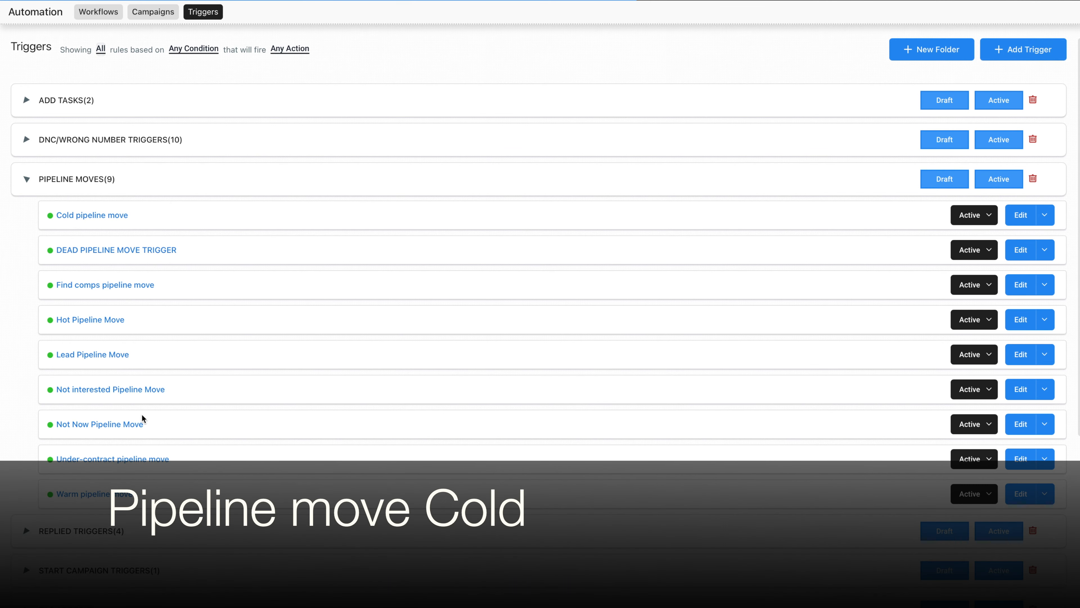
click(88, 216)
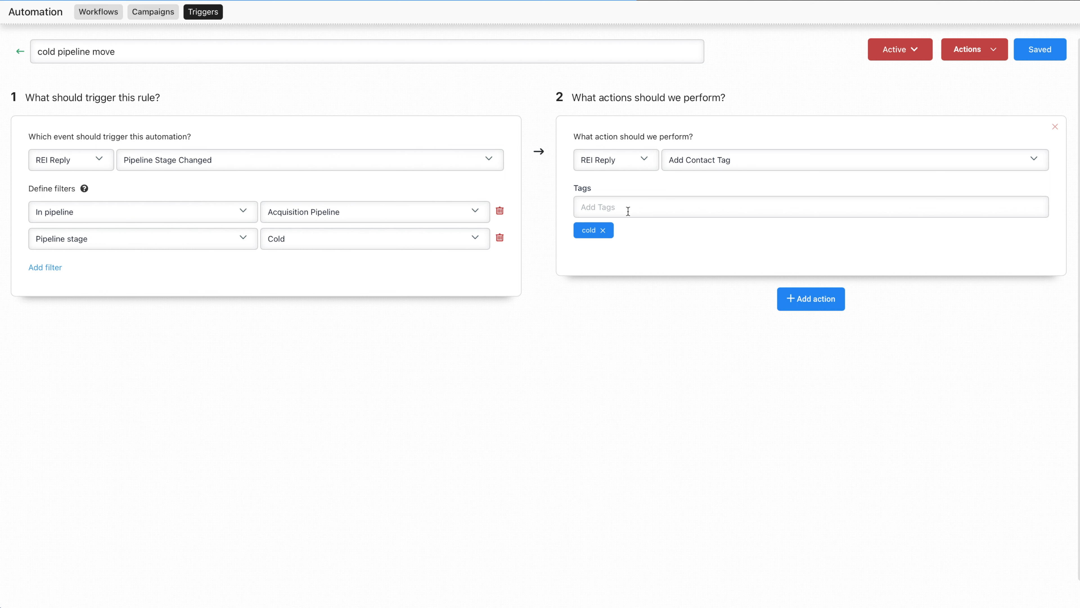
Add a second action to the cold pipeline move trigger and choose Remove contact tag for it.
click(825, 304)
click(777, 335)
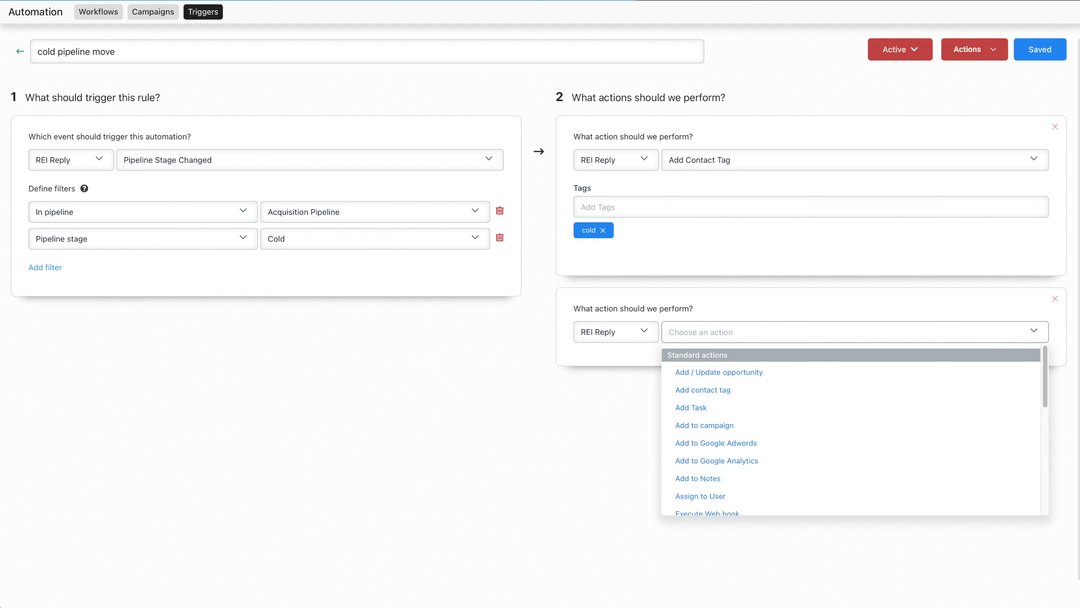
scroll(755, 406, down, 10)
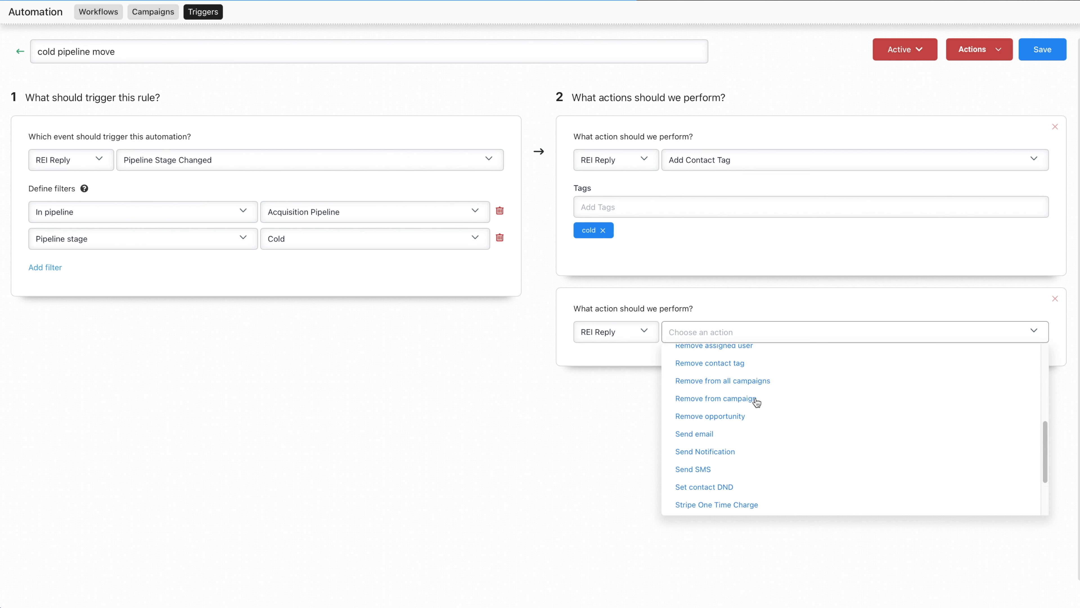
scroll(755, 405, up, 4)
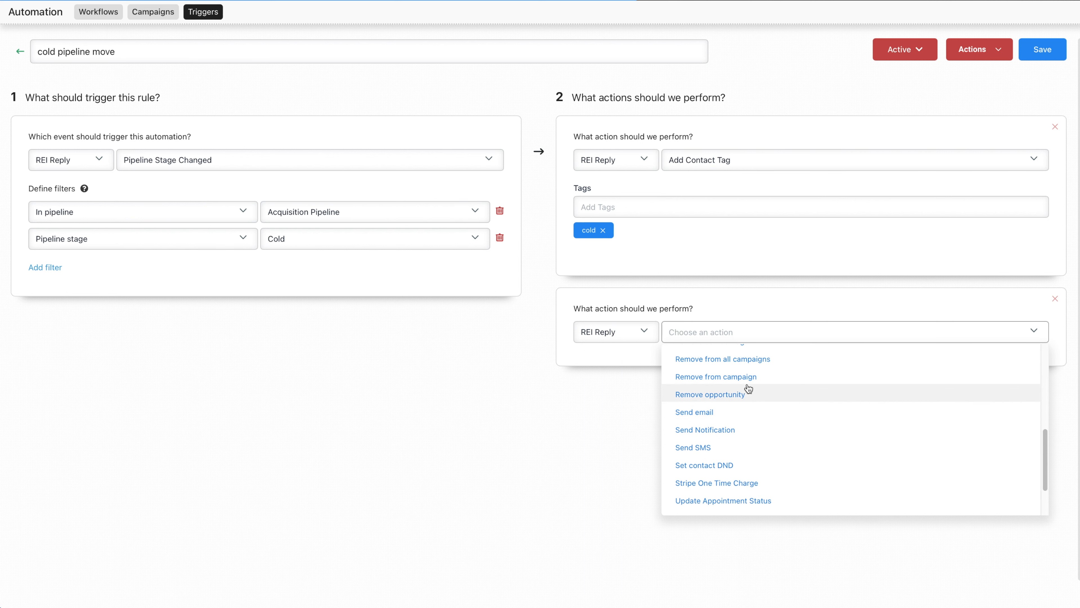
scroll(746, 396, up, 2)
click(738, 379)
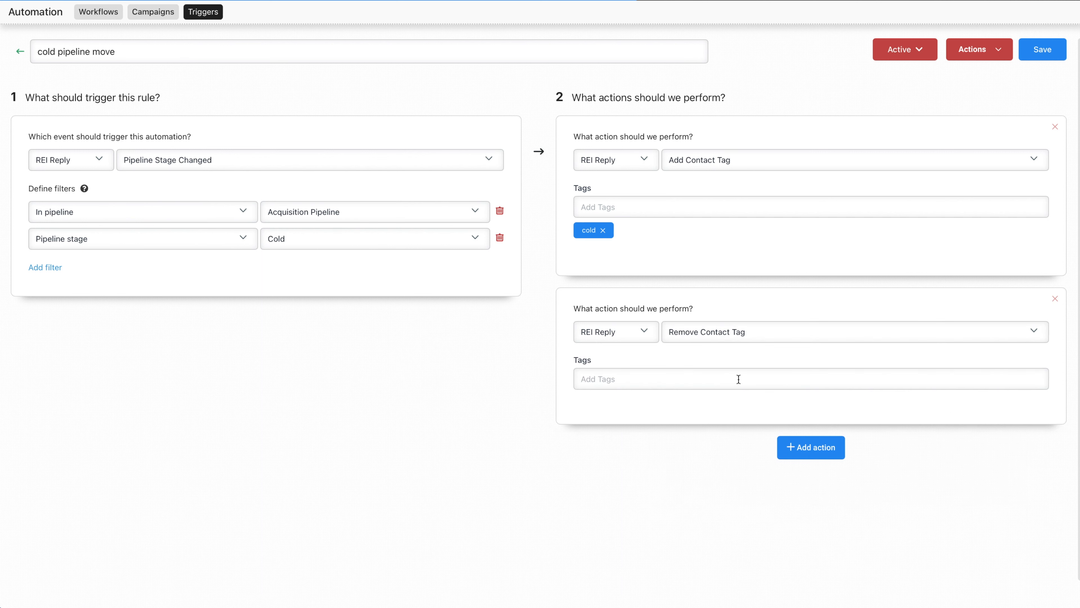
Add the tags set appt, hot and warm to the cold pipeline move trigger's Remove Contact Tag action.
click(705, 381)
text(s)
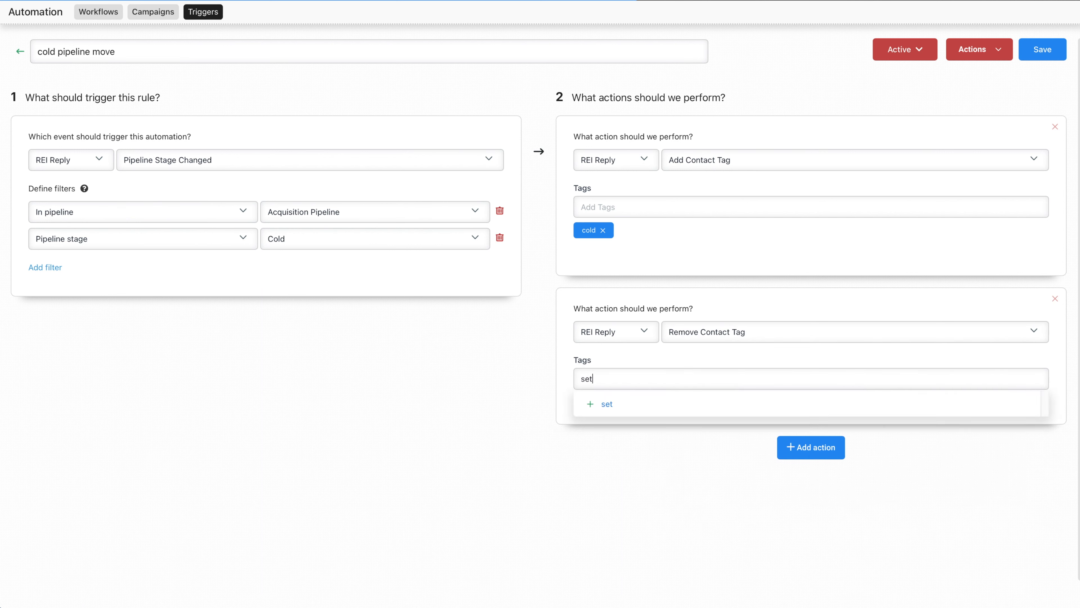
text(et)
click(704, 402)
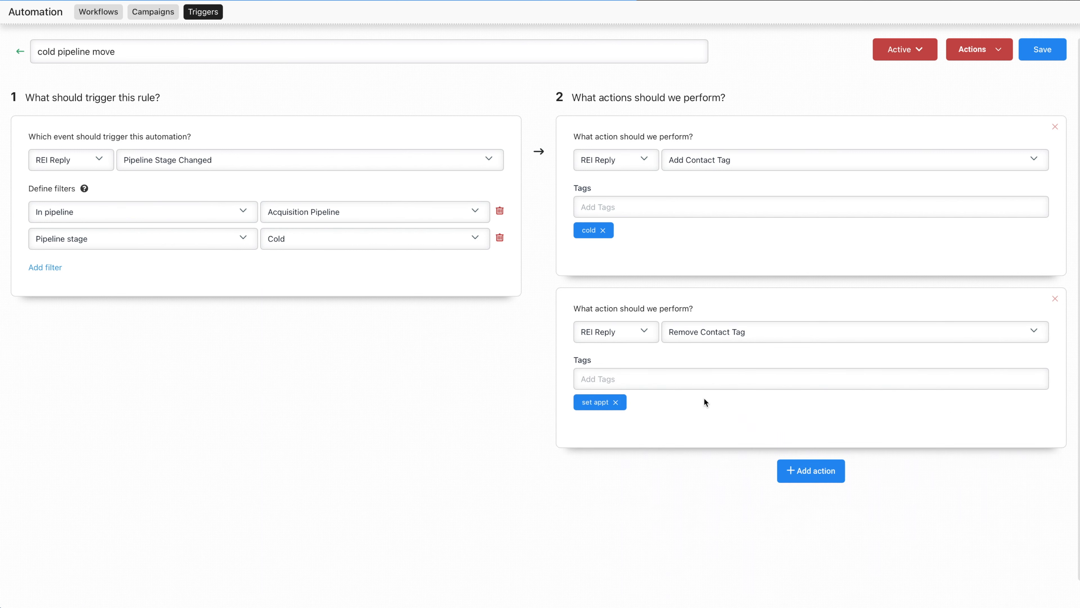
click(689, 382)
text(hot)
click(683, 395)
text(warm)
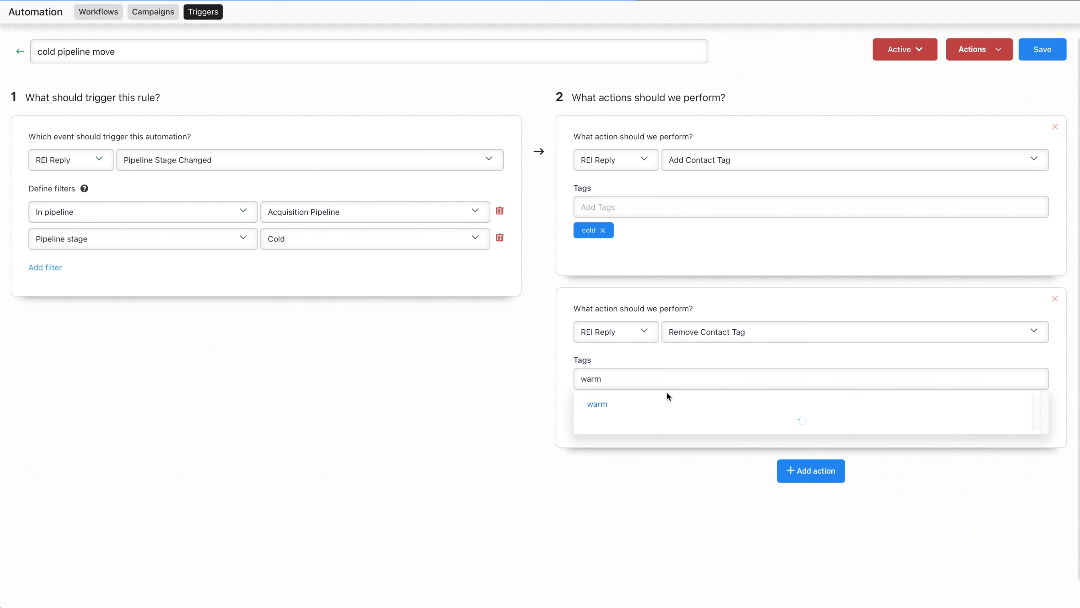
click(667, 399)
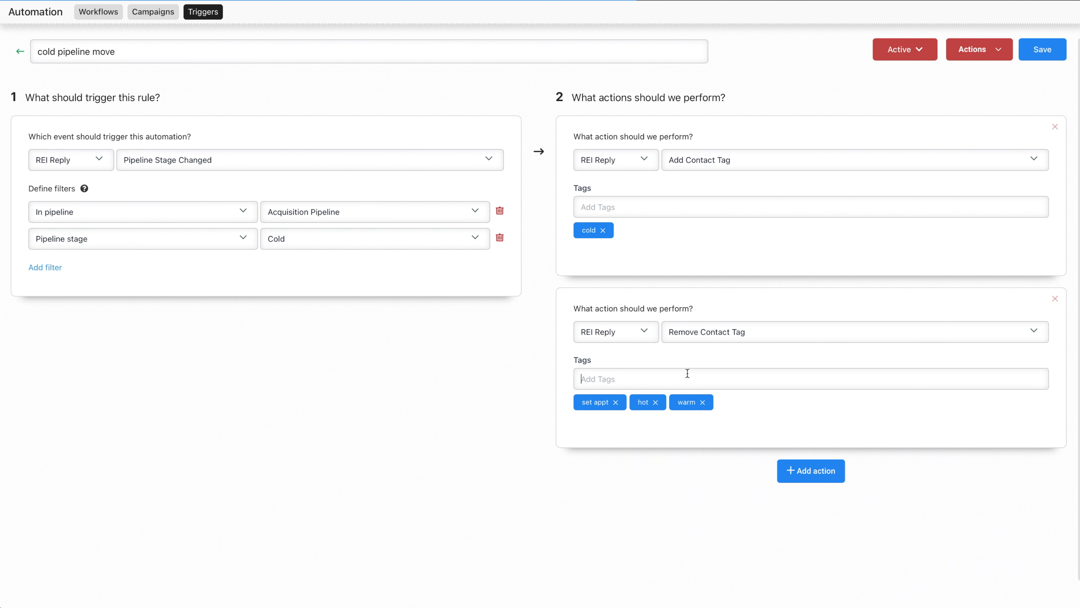
Add under-contract, closed, dead and find comps to the cold pipeline move trigger's Remove Contact Tag action, and save the trigger.
text(under-con)
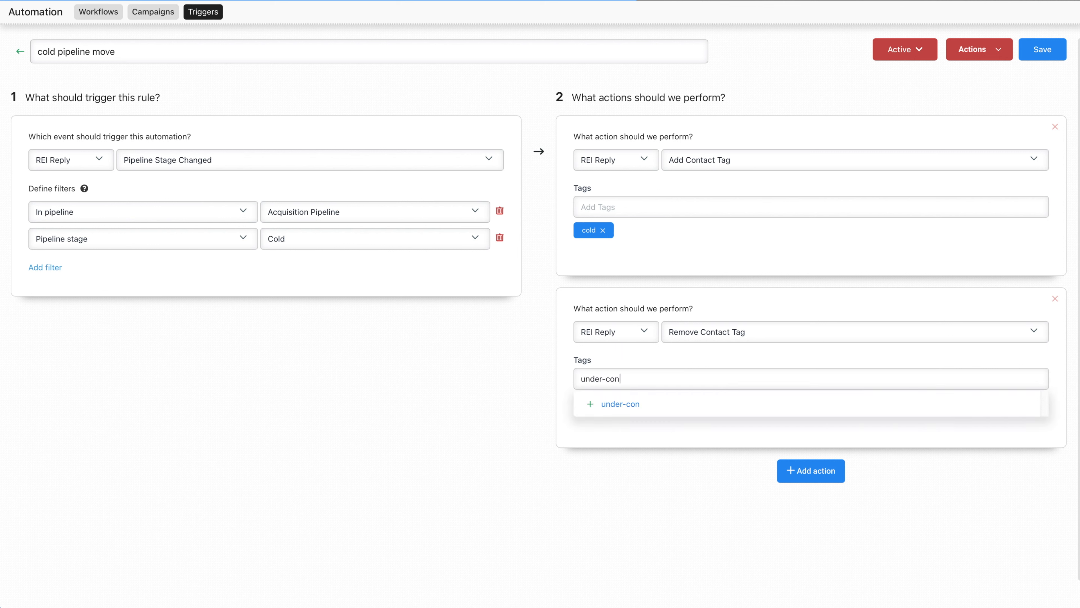
text(tract)
click(688, 405)
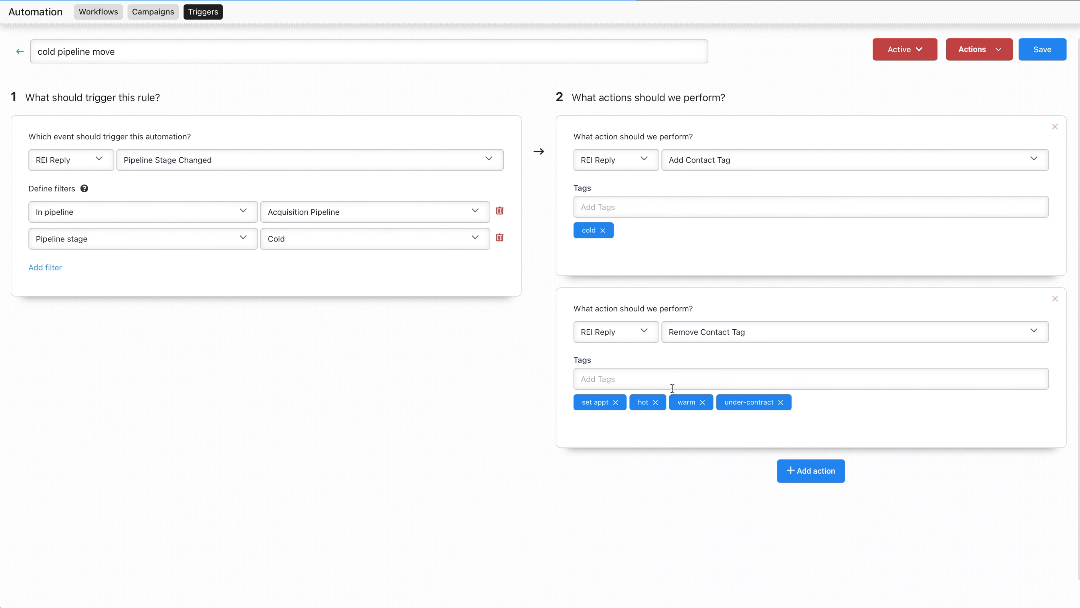
text(closed)
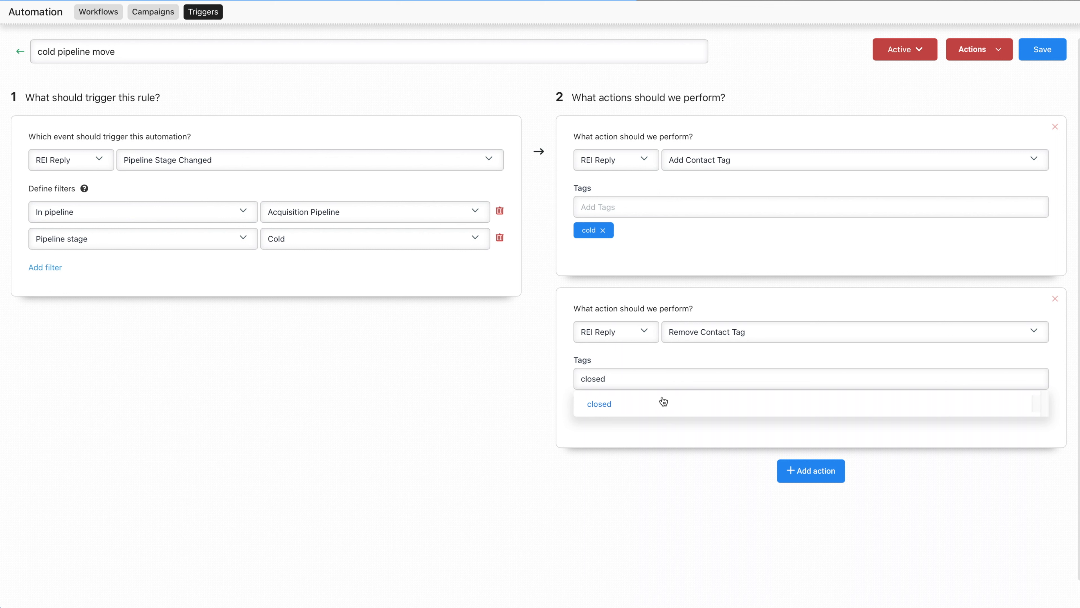
click(649, 407)
text(dead)
click(649, 403)
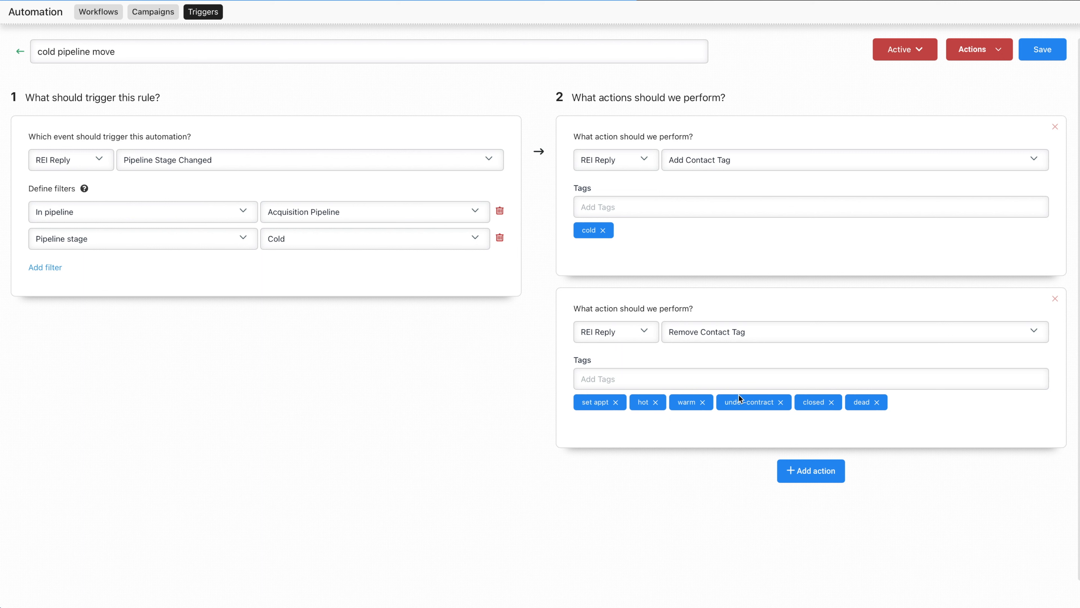
click(738, 380)
text(find comps)
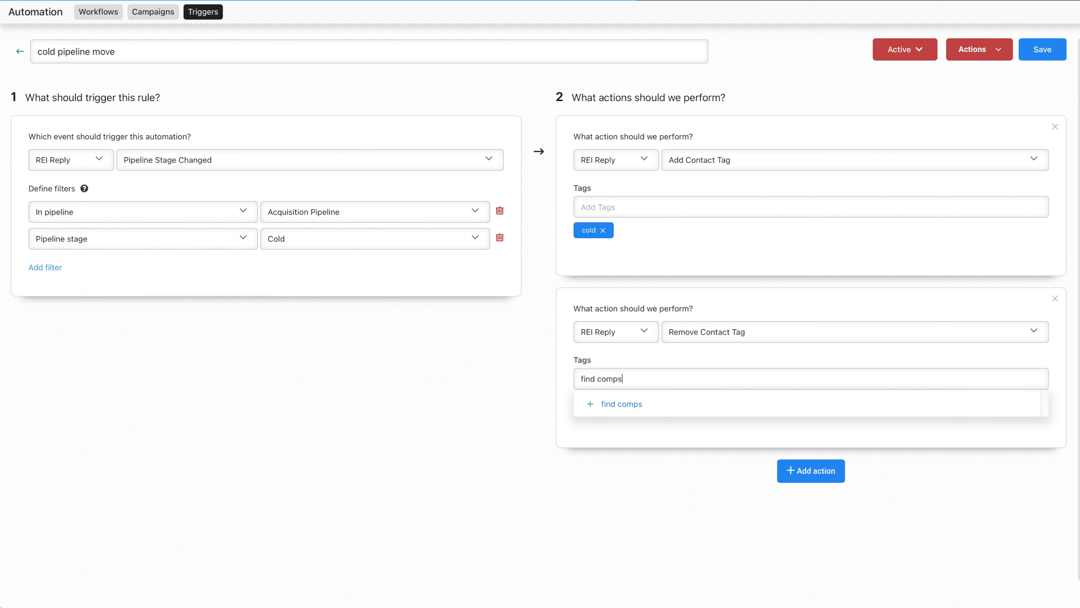
click(728, 402)
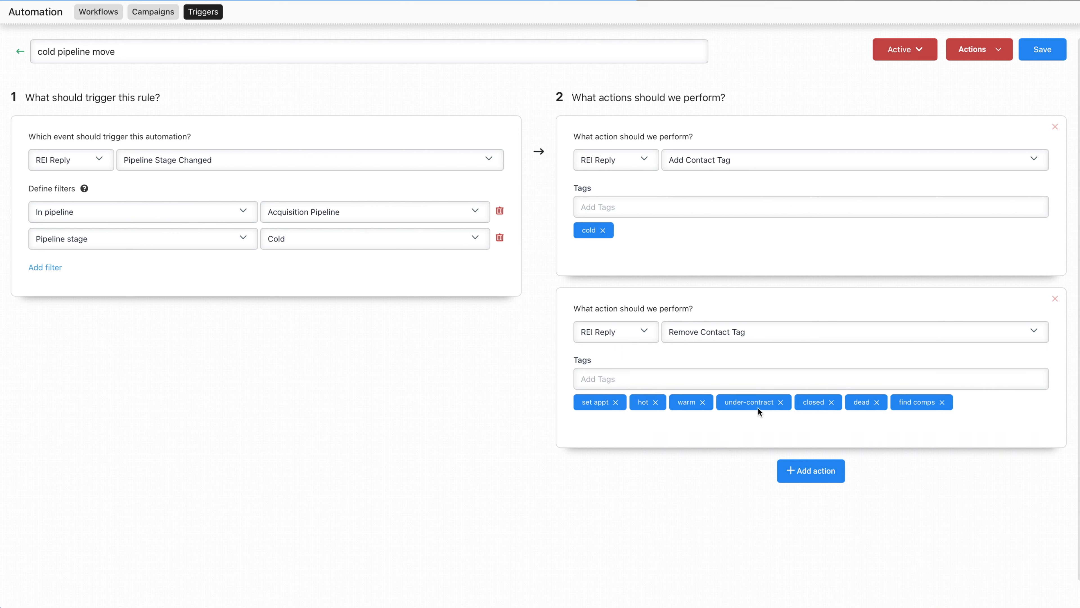
click(1053, 62)
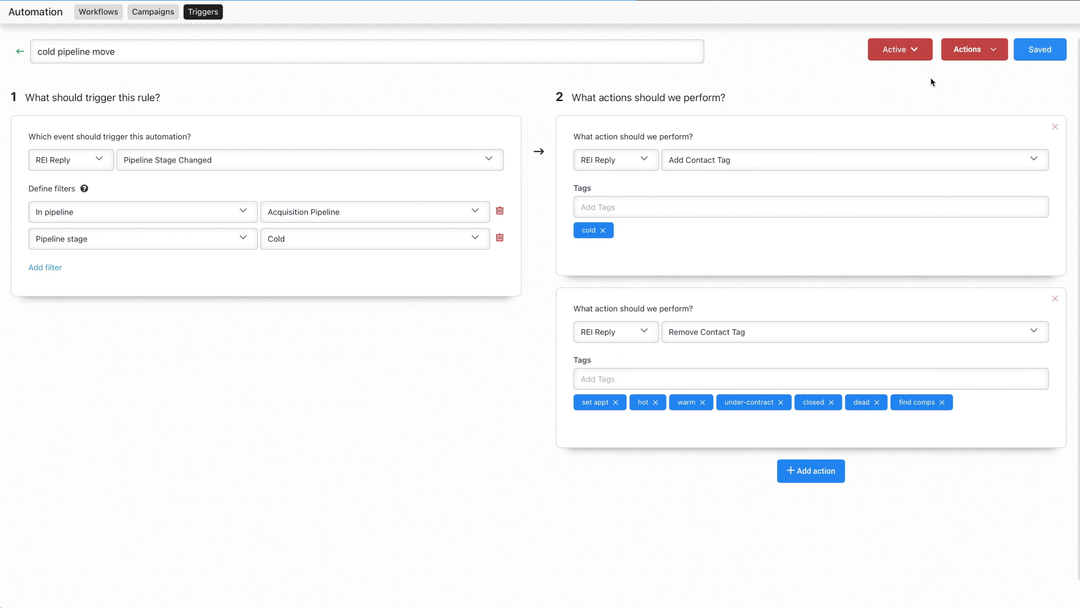
click(914, 60)
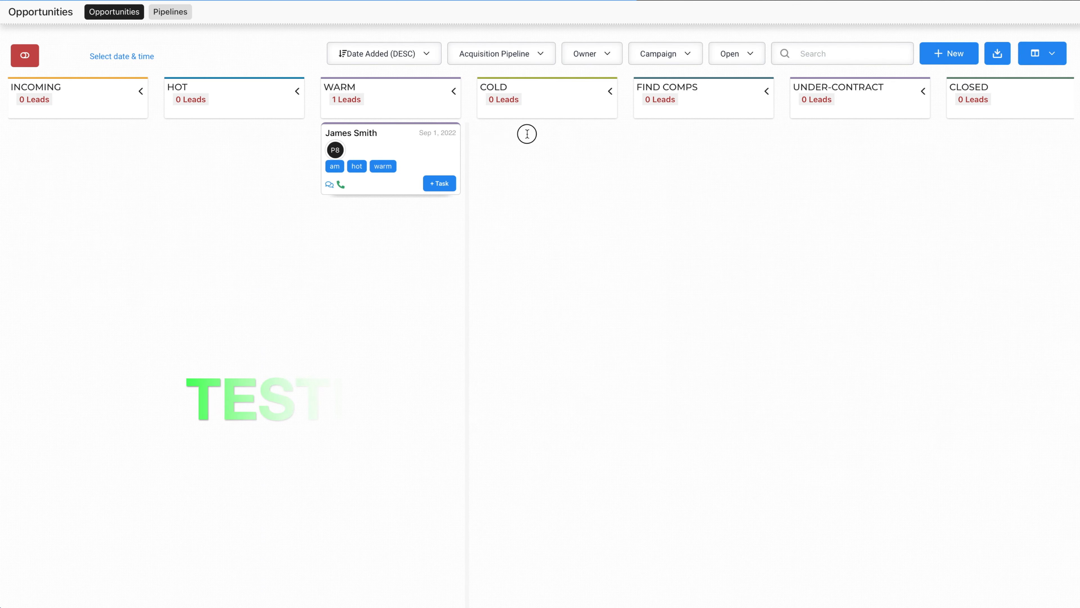
Test the cold triggers by moving the contact's opportunity card from the Warm stage to the Cold stage of the Acquisition Pipeline.
drag(527, 133, 559, 135)
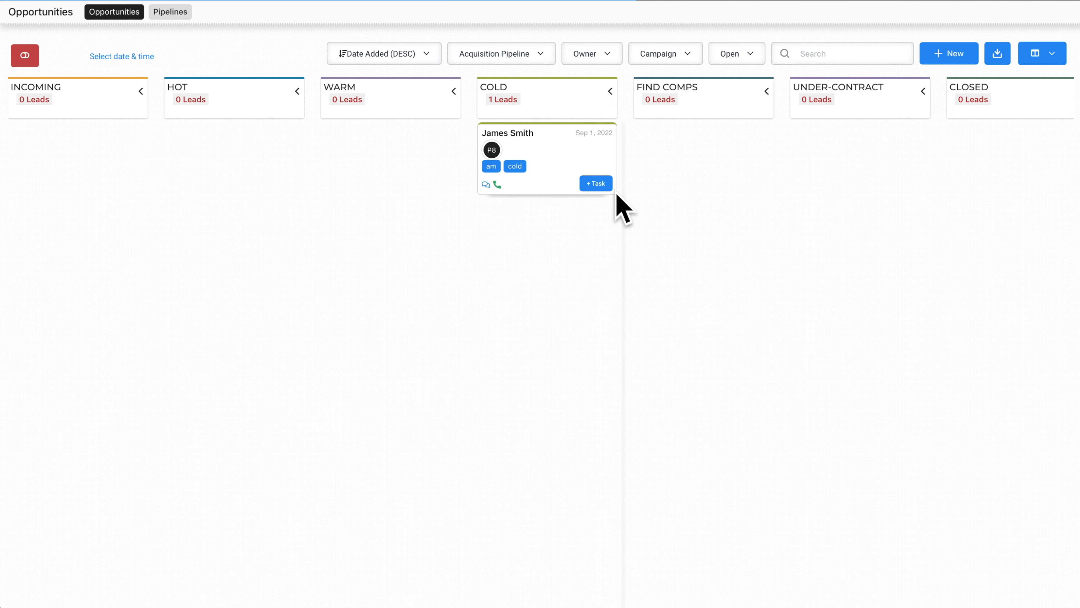
click(589, 155)
drag(588, 155, 403, 154)
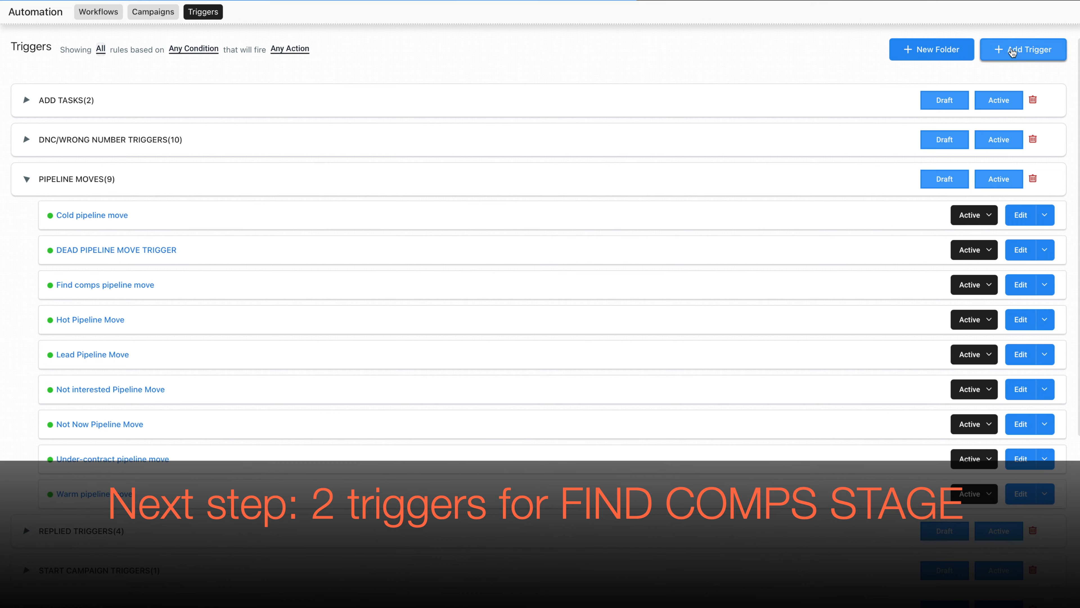
Create a new trigger named "tag added find comps" in the TAG ADDED folder.
click(1014, 51)
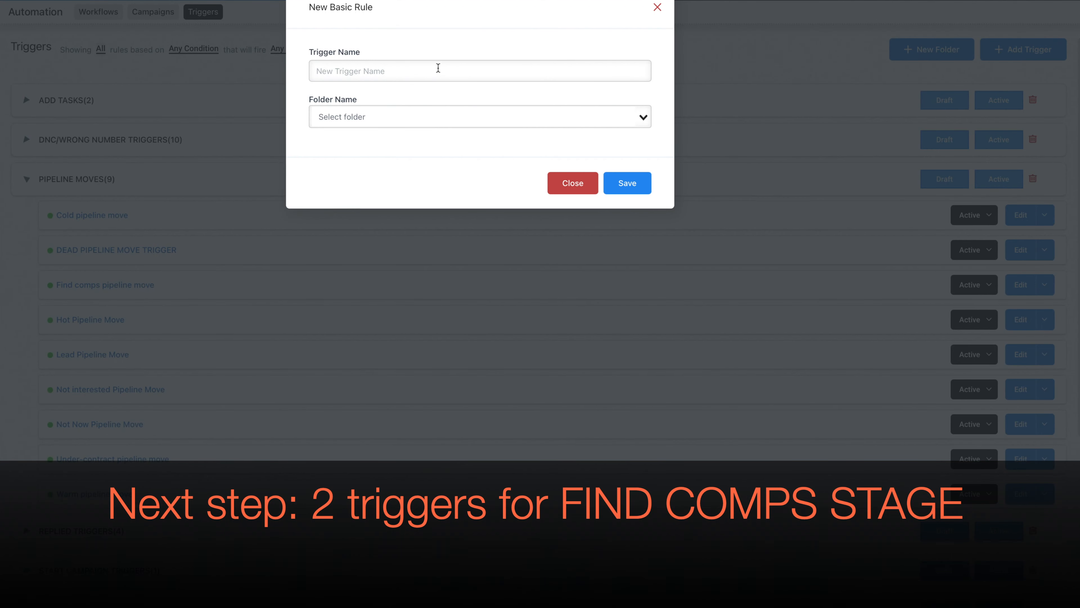
text(tag added find comps)
click(642, 115)
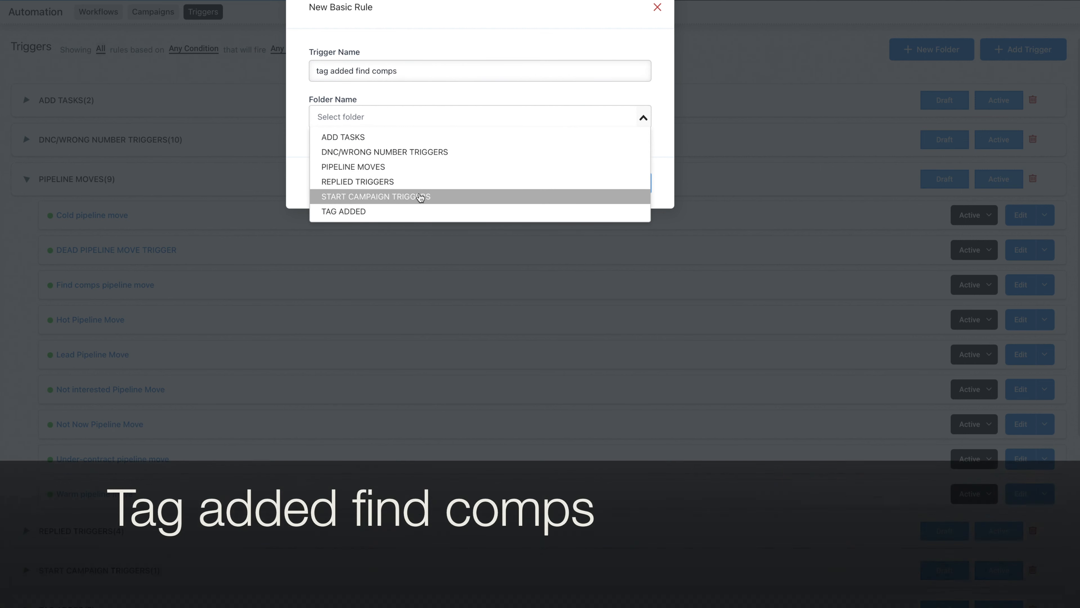
click(375, 212)
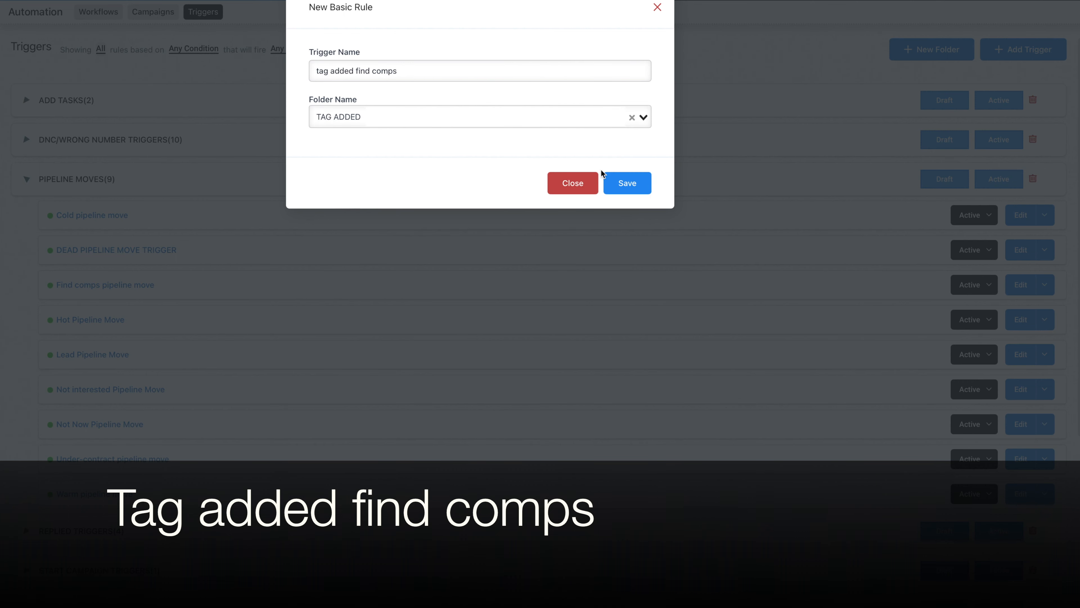
click(622, 177)
Set the new trigger's event to Contact Tag with a Tag Added filter for find comps.
click(357, 195)
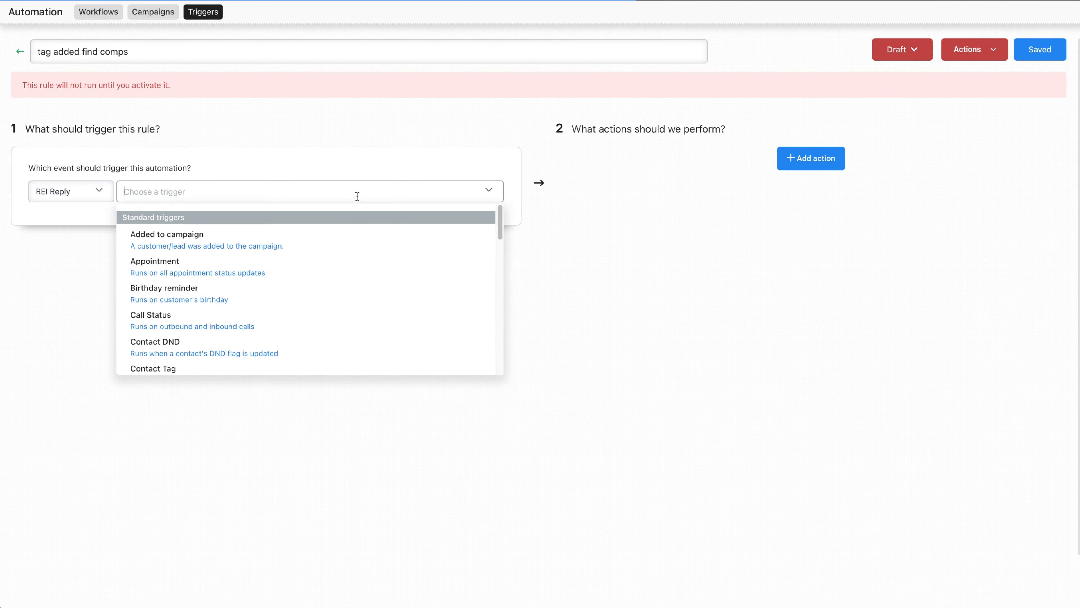
scroll(178, 261, down, 6)
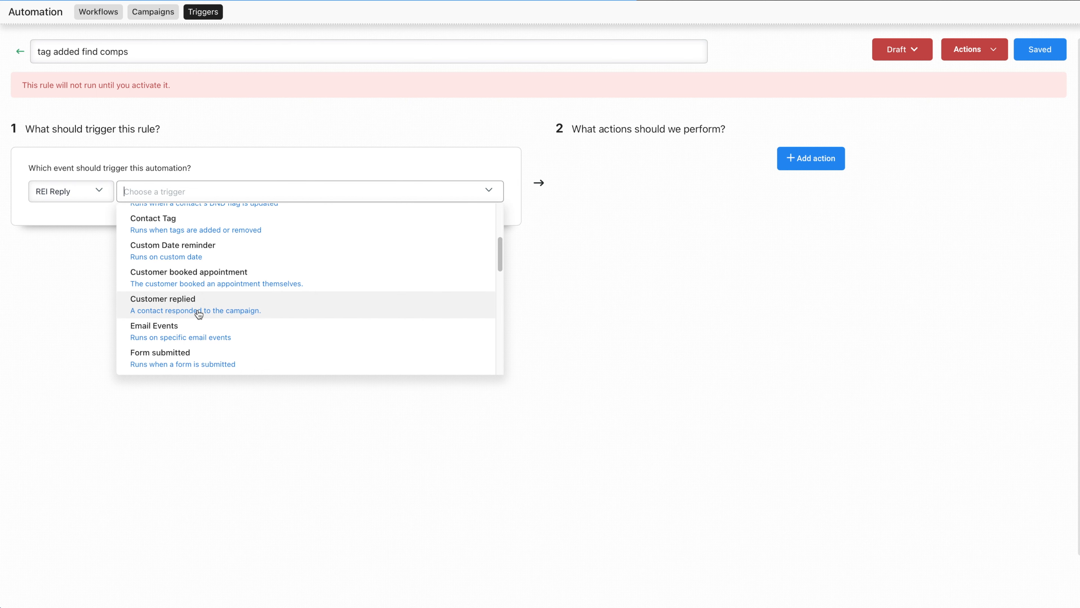
scroll(204, 323, up, 6)
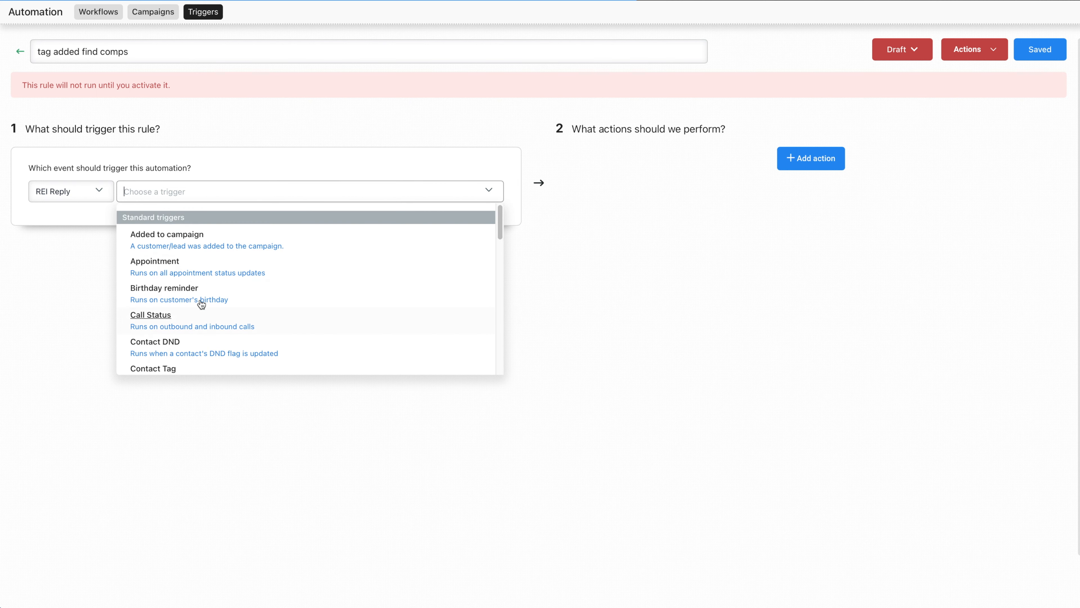
click(177, 366)
click(45, 221)
click(69, 242)
click(80, 281)
click(298, 250)
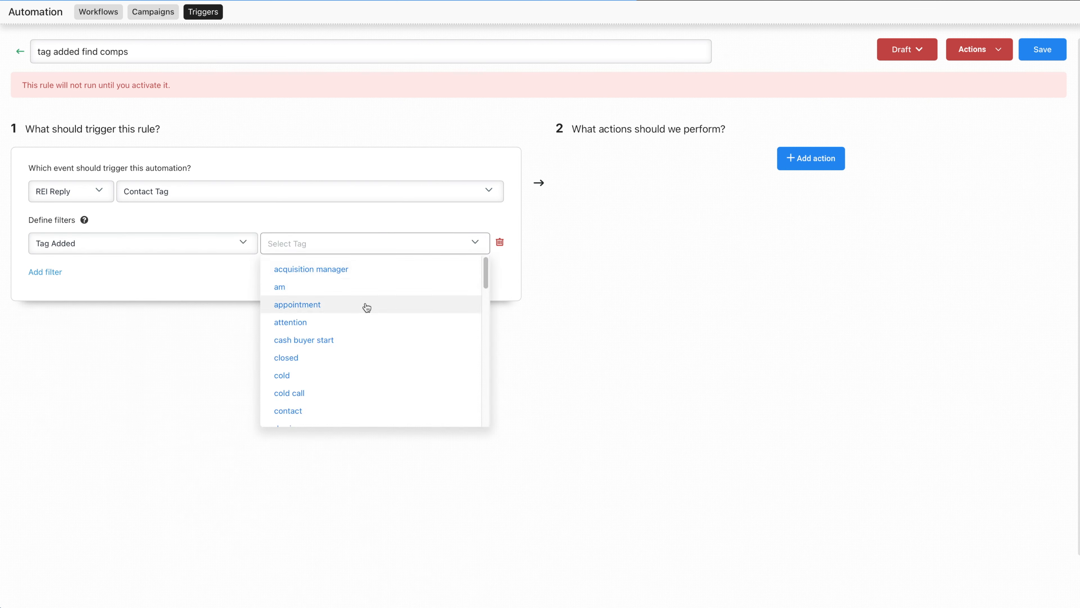
scroll(366, 307, down, 5)
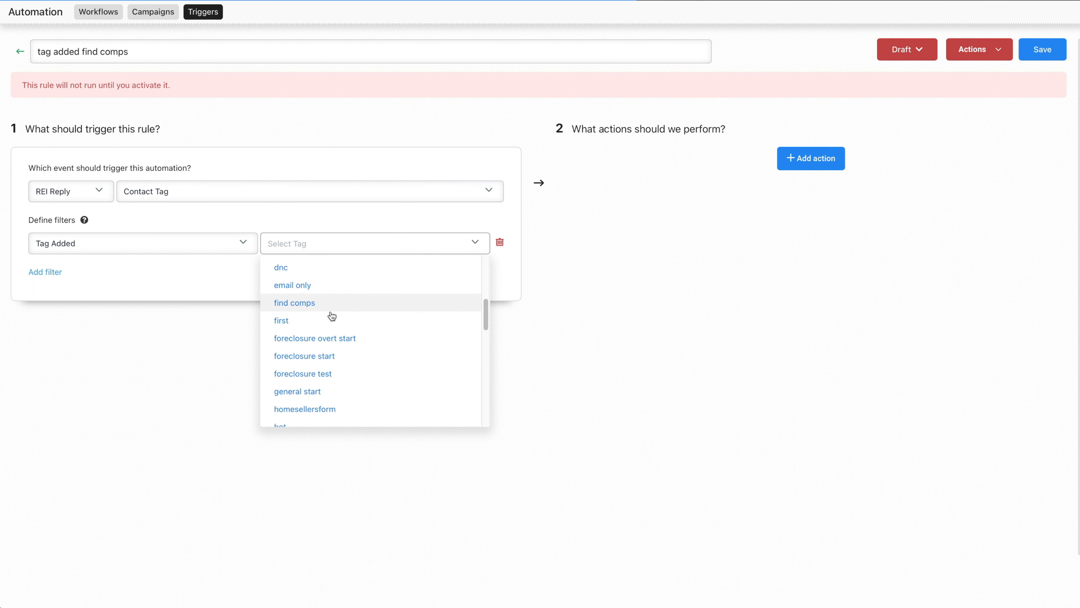
click(332, 309)
Add an Add / Update Opportunity action for the Acquisition Pipeline's Find Comps stage, allowing moves to any previous stage.
click(805, 166)
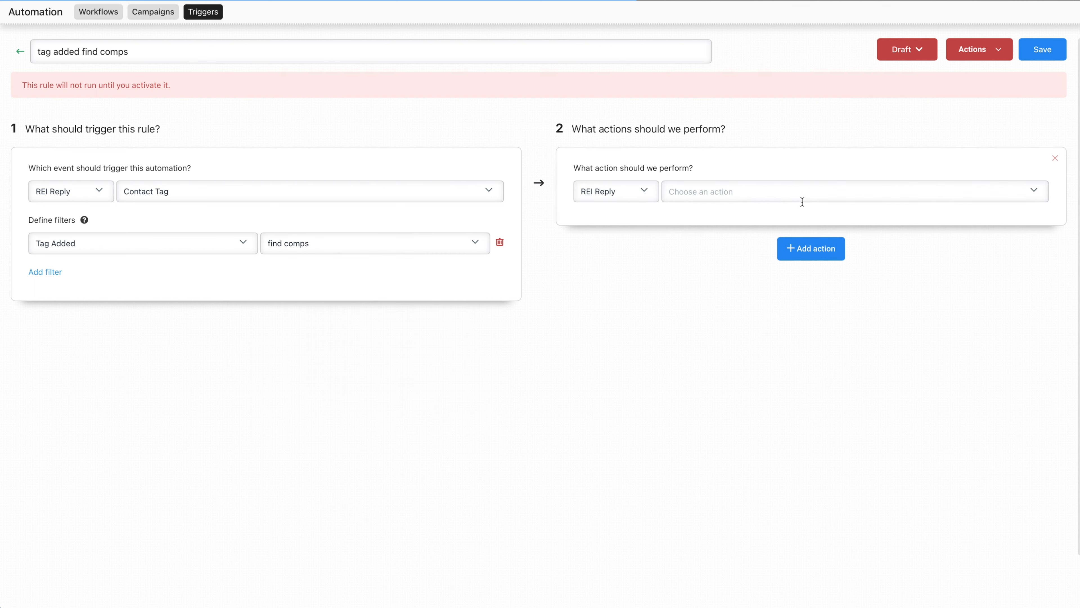
click(804, 190)
click(735, 229)
click(694, 233)
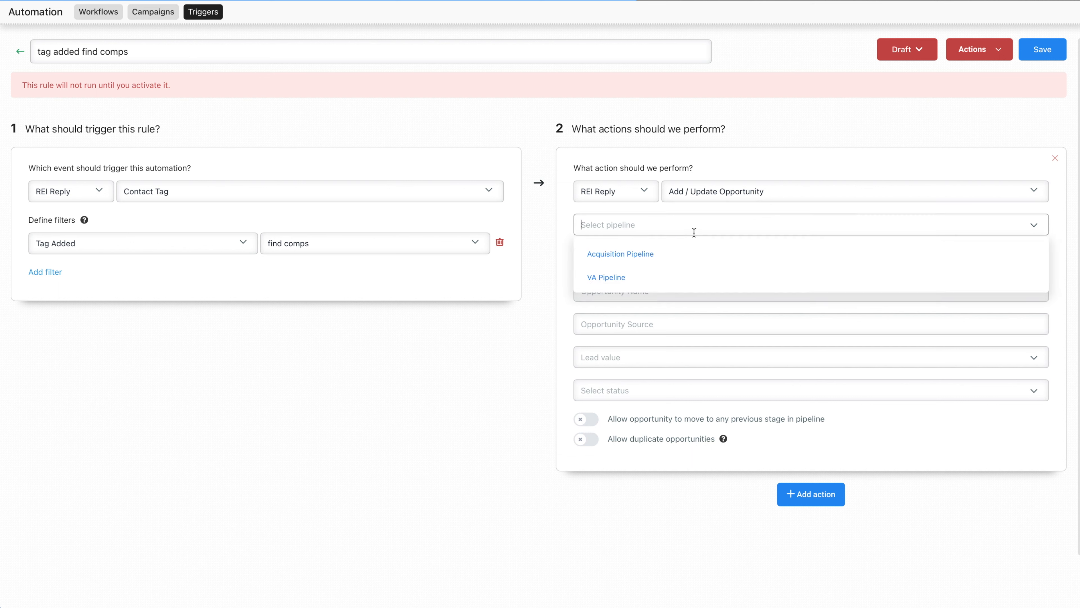
click(657, 253)
click(650, 256)
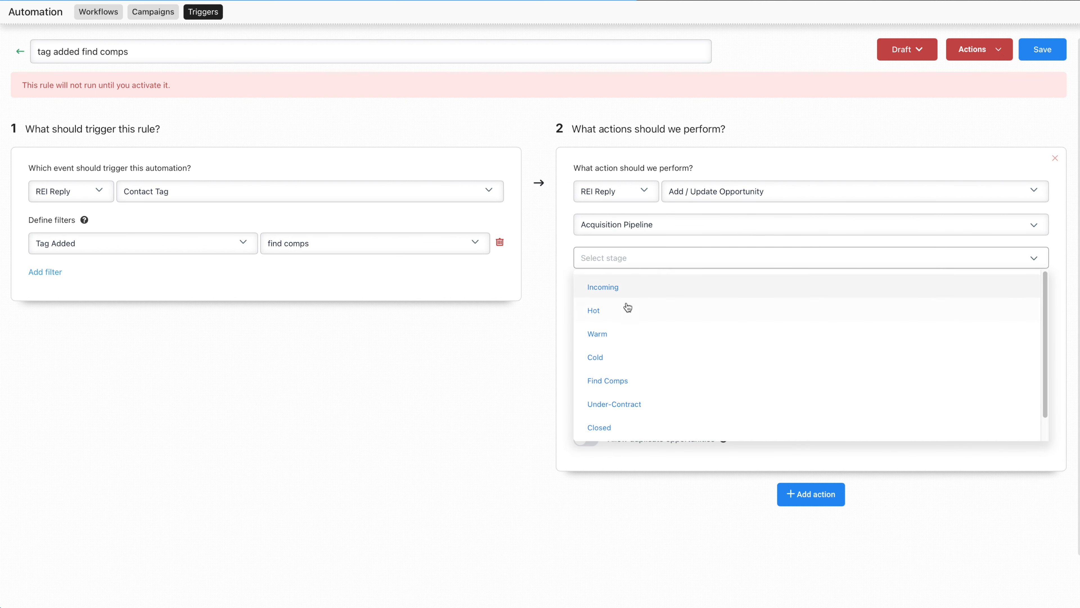
drag(620, 401, 620, 385)
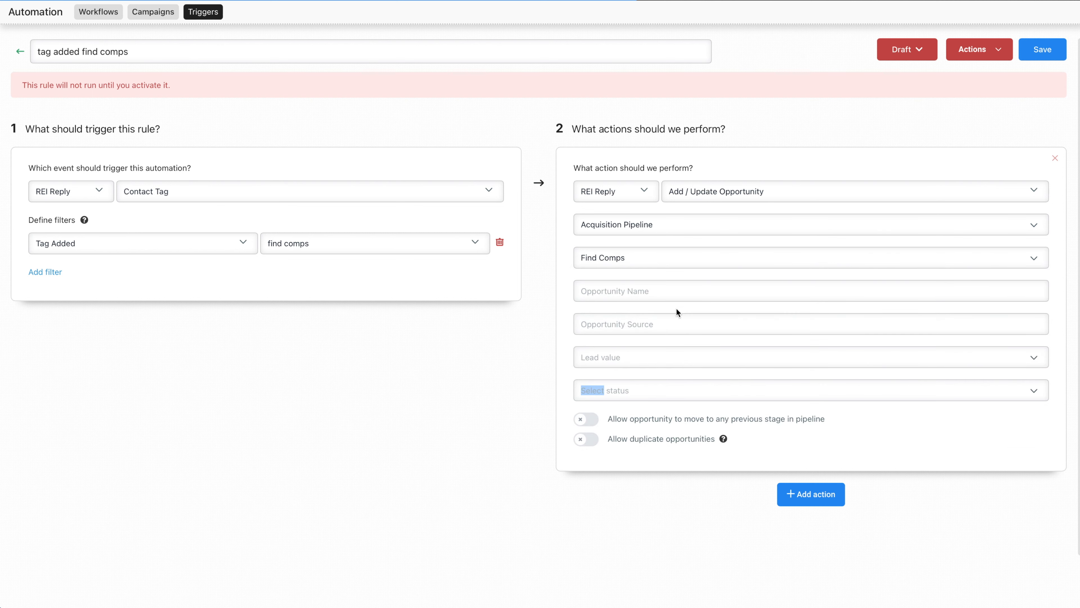
click(597, 421)
Add a second action to the tag added find comps trigger and choose Remove contact tag for it.
scroll(825, 364, down, 2)
click(819, 412)
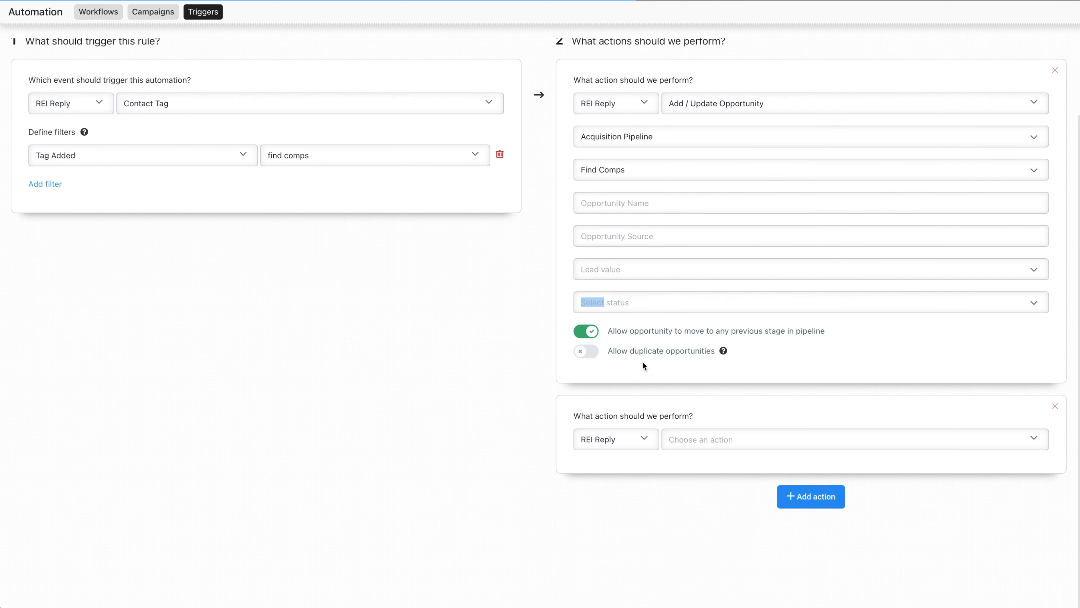
click(754, 438)
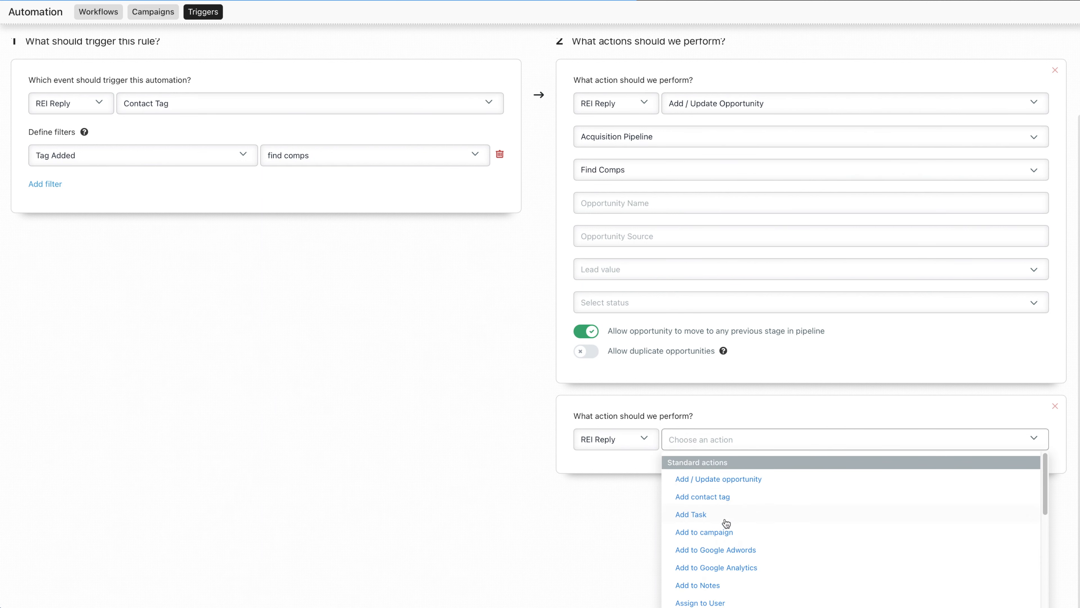
scroll(725, 519, down, 8)
scroll(726, 510, up, 1)
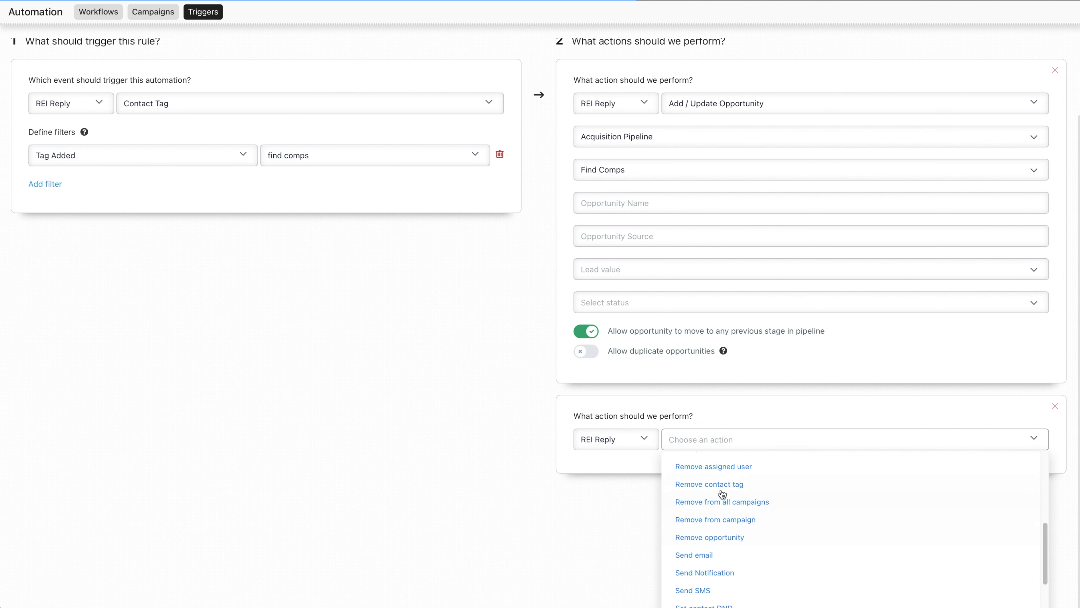
click(715, 484)
Add the tags set appt and hot to the tag added find comps trigger's Remove Contact Tag action.
click(602, 484)
text(set)
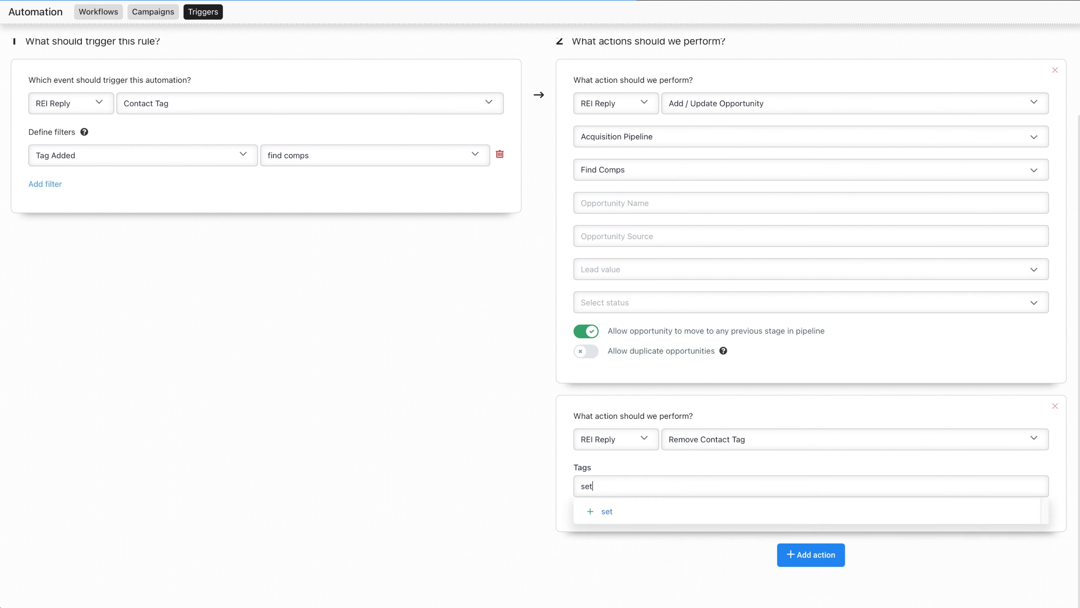
text( appt)
click(614, 512)
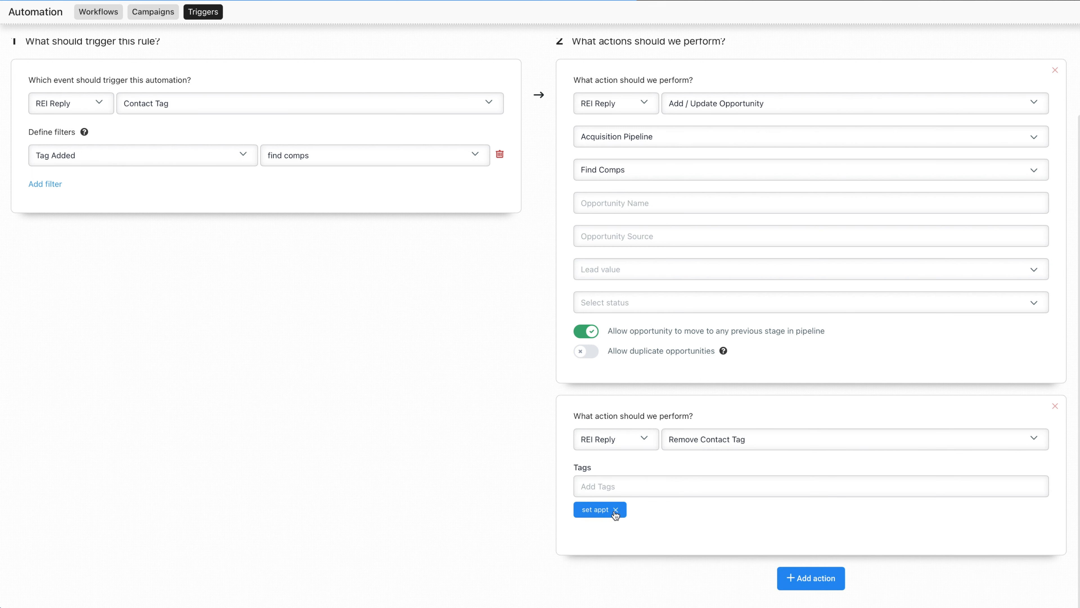
click(622, 491)
text(ne)
key(BackSpace)
key(BackSpace)
text(hot)
click(622, 511)
Add the tags warm, cold and dead to the tag added find comps trigger's Remove Contact Tag action.
text(warm)
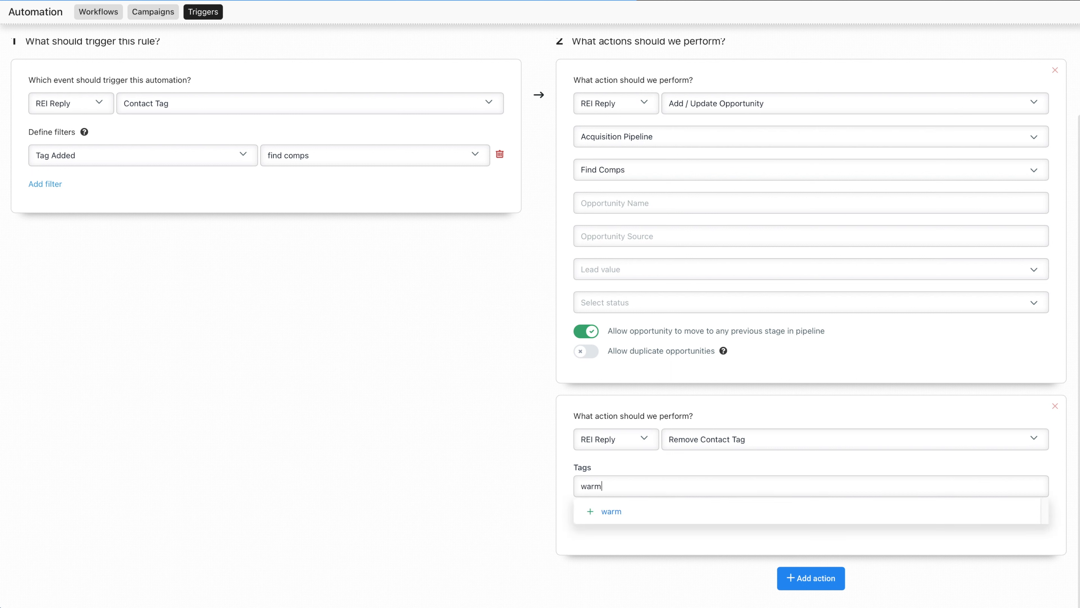
click(627, 510)
text(cold)
click(626, 511)
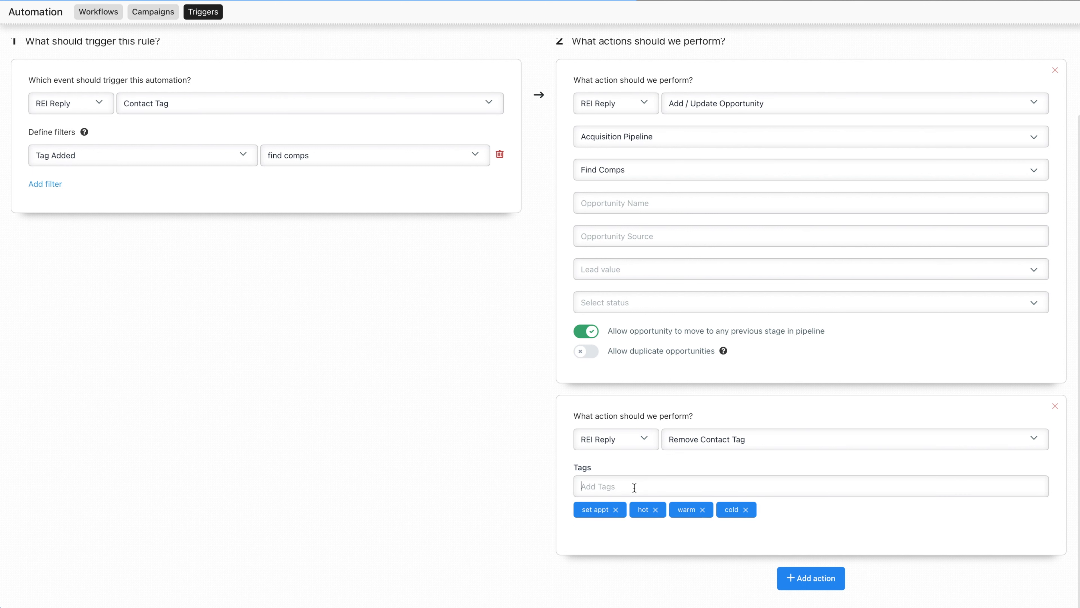
text(dead)
click(612, 512)
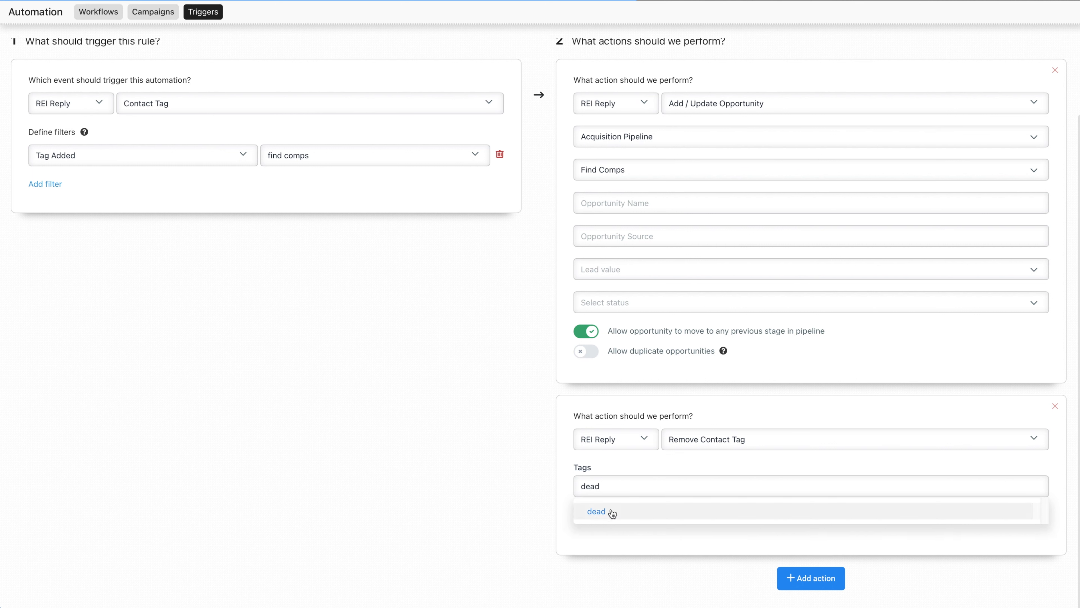
Add the tags under-contract and closed to the tag added find comps trigger's Remove Contact Tag action.
text(under-contract)
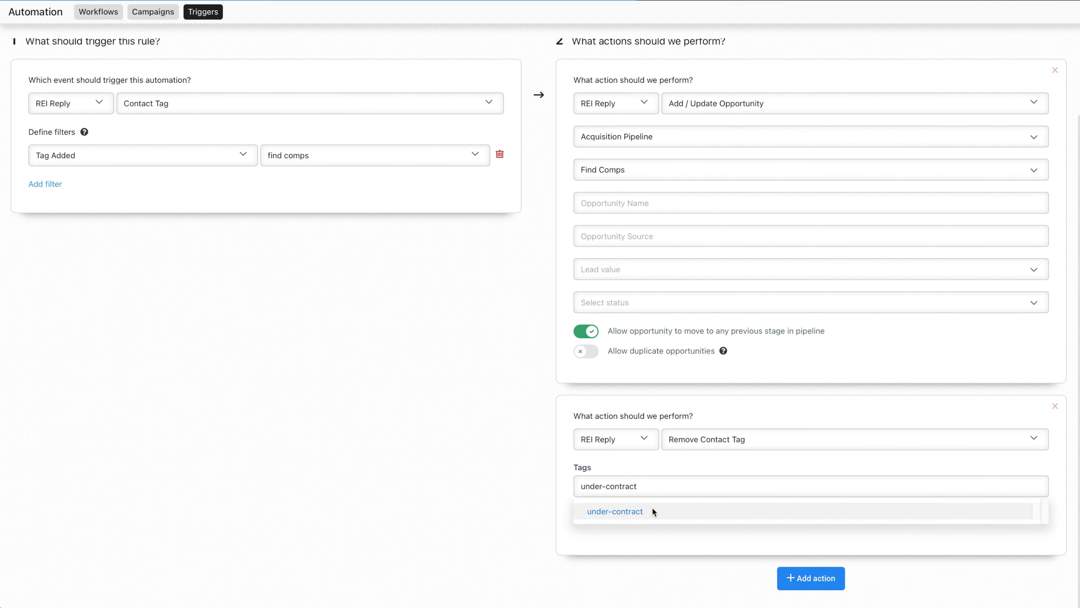
click(651, 511)
click(720, 482)
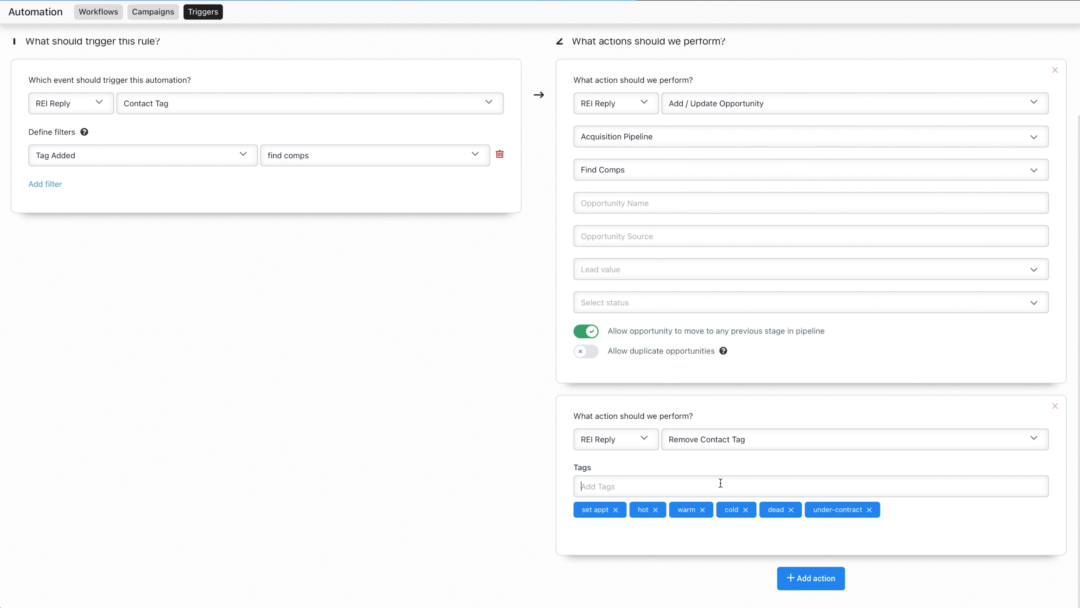
text(closed)
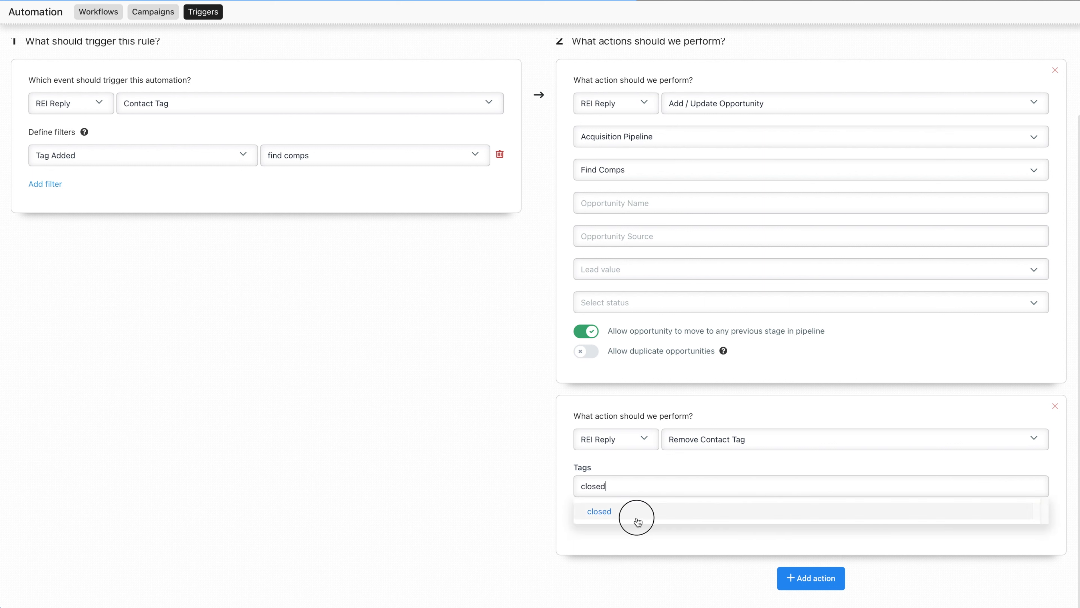
click(637, 520)
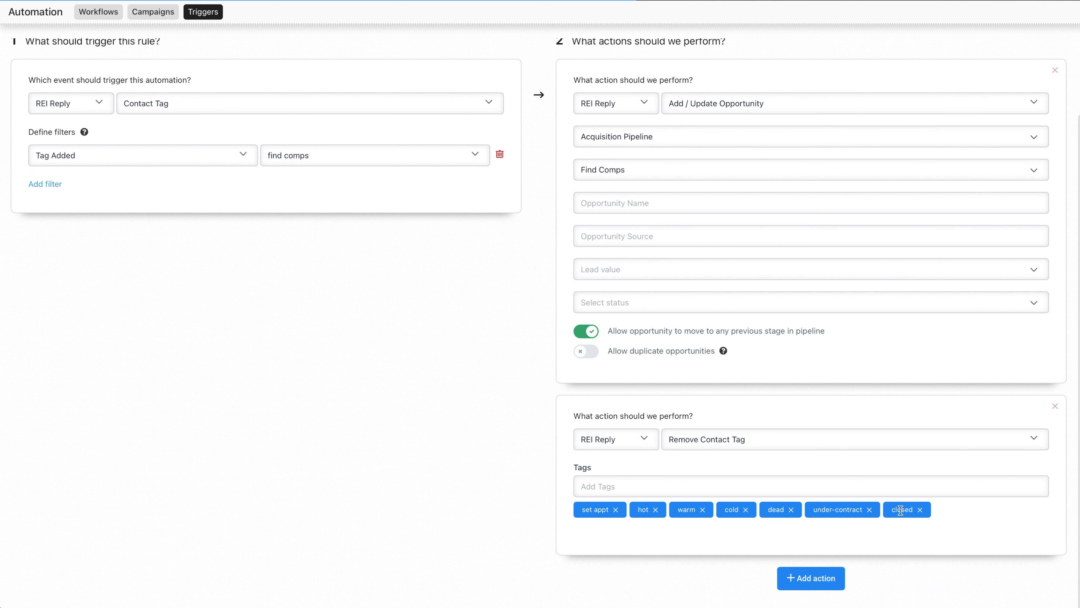
Save the tag added find comps trigger and activate it.
scroll(900, 509, up, 2)
click(1047, 56)
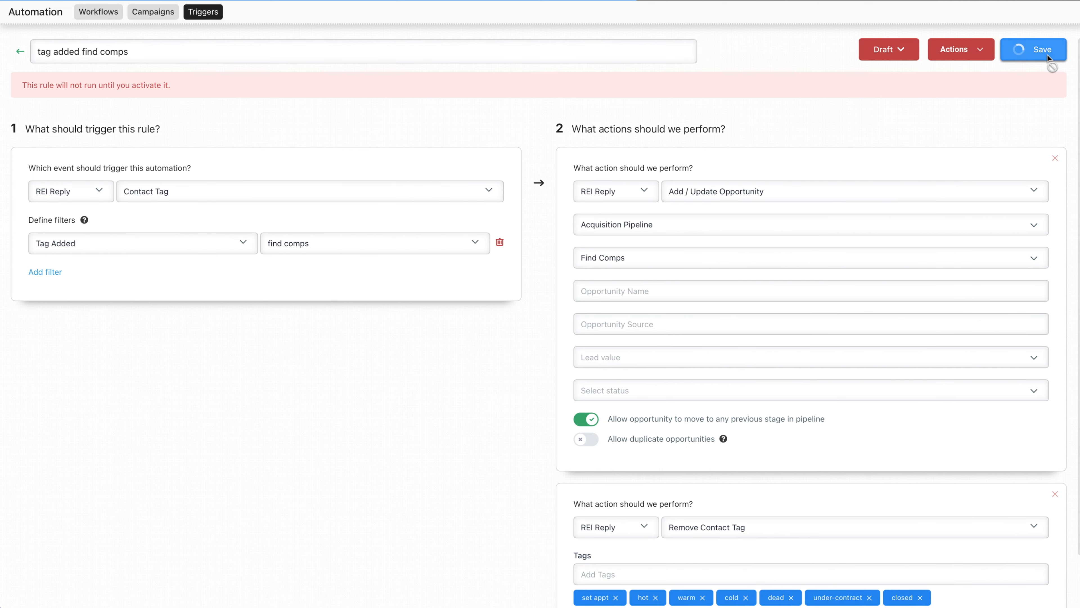
click(900, 55)
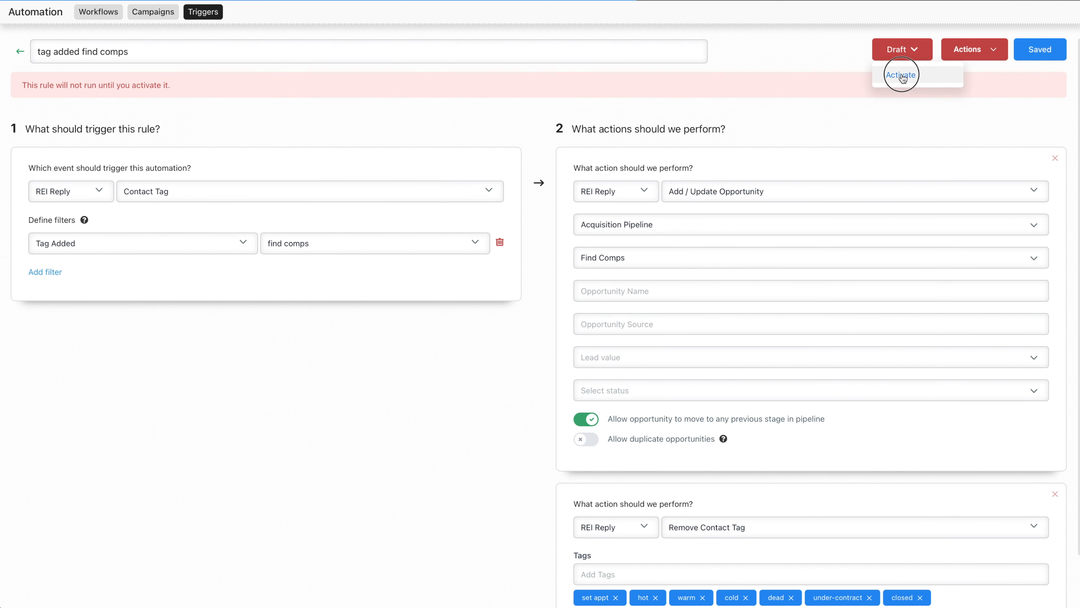
click(902, 74)
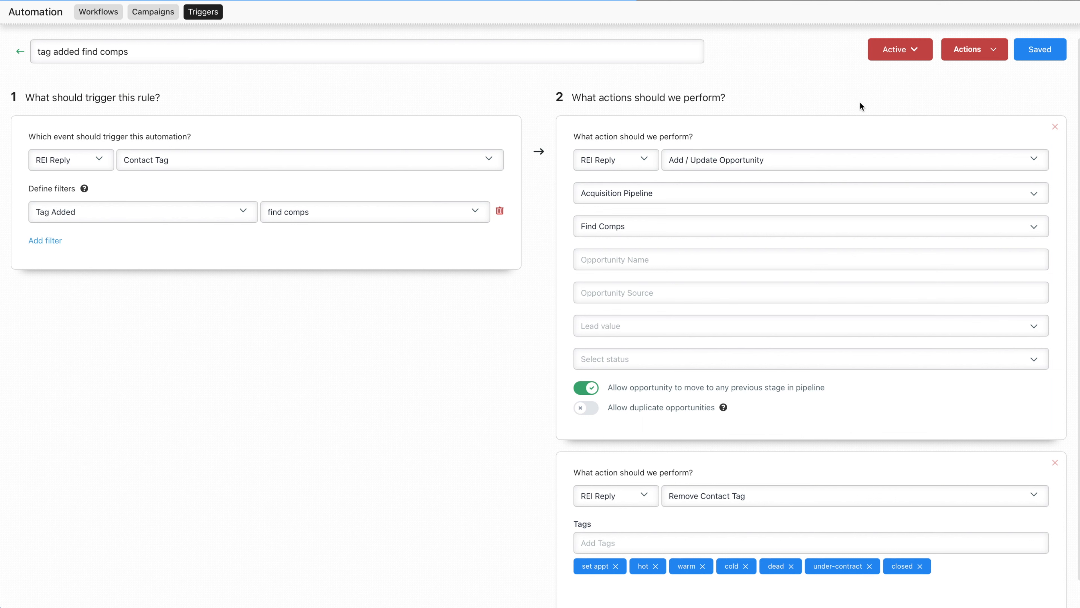
Open the find comps pipeline move trigger and add Remove contact tag as its second action.
click(20, 54)
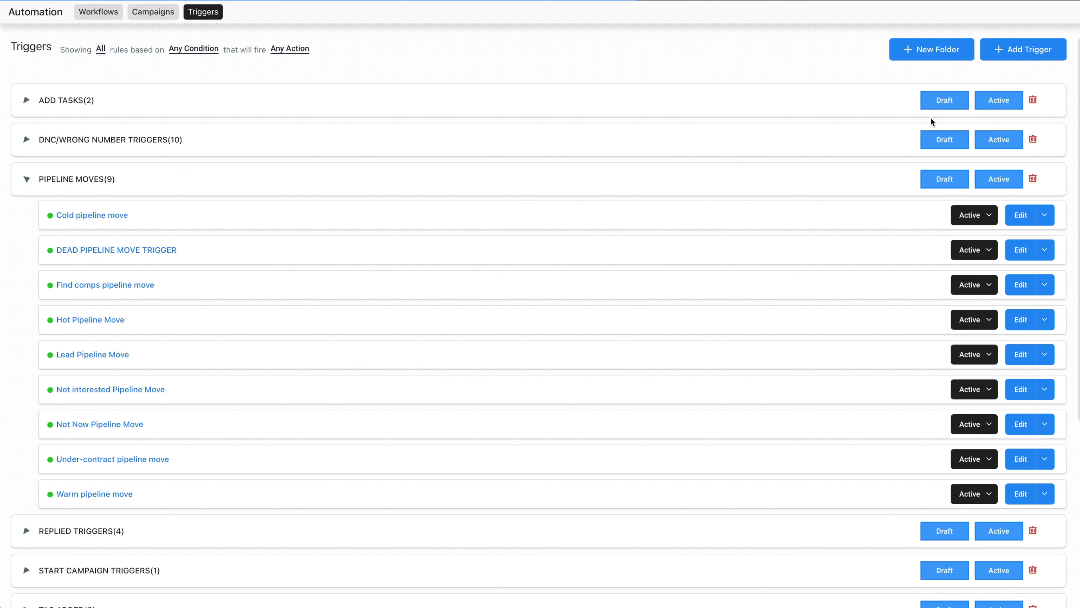
click(118, 285)
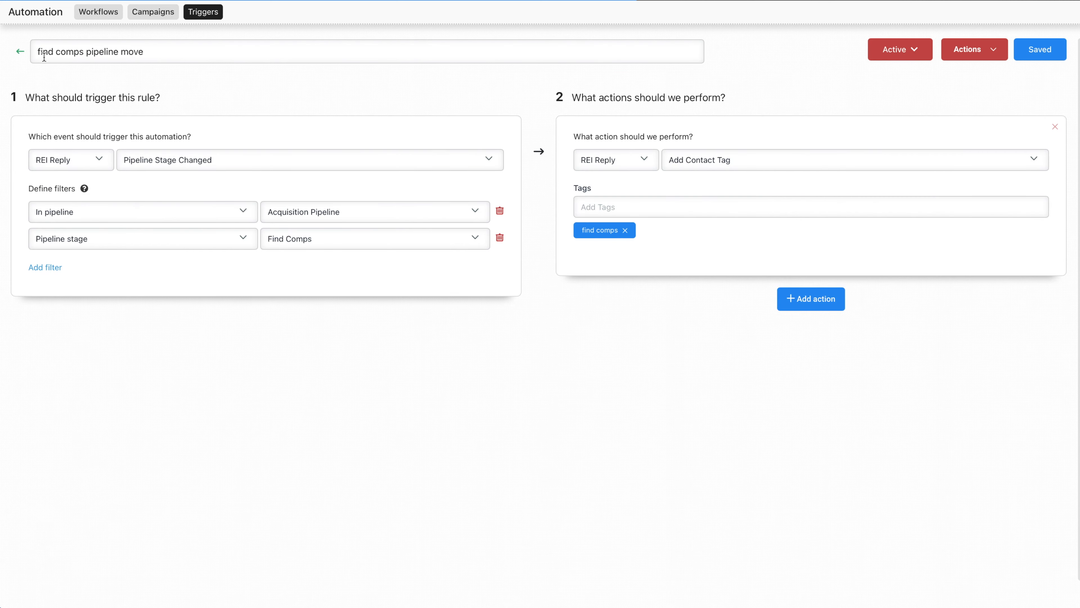
triple_click(93, 58)
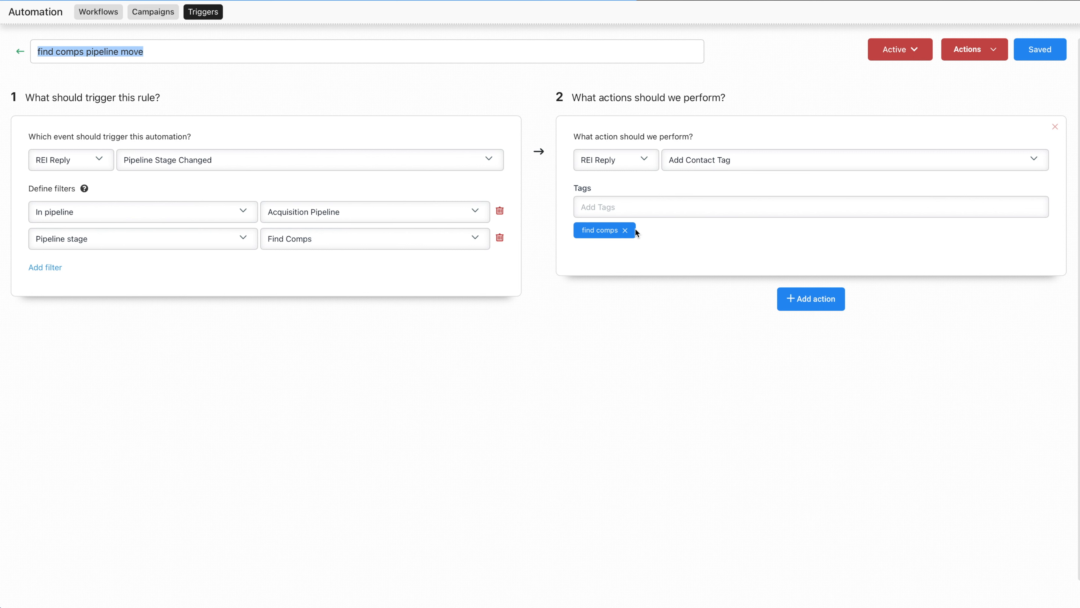
click(811, 301)
click(775, 332)
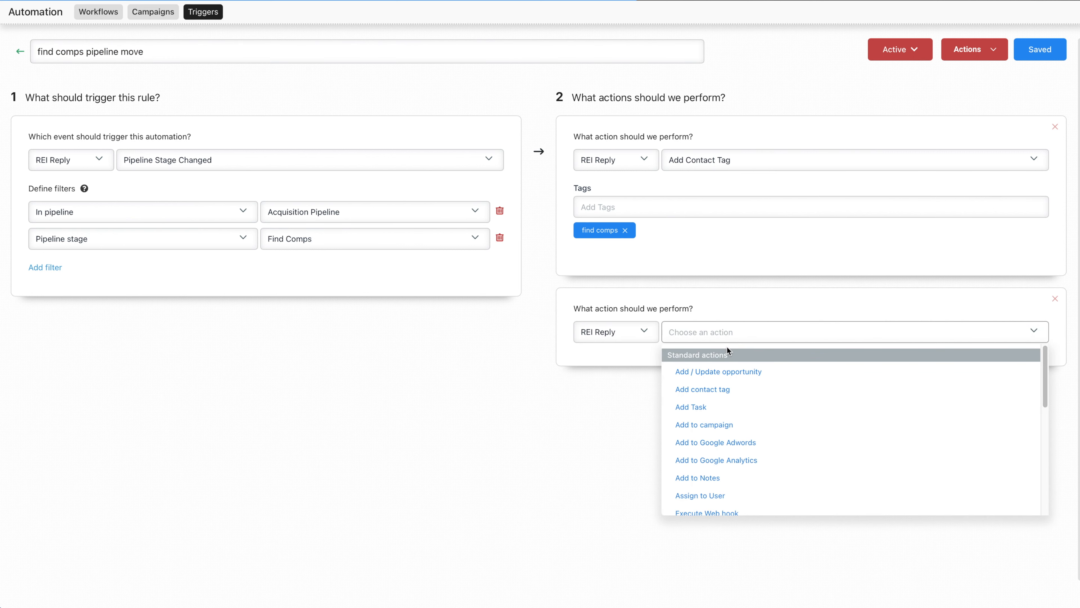
scroll(732, 408, down, 10)
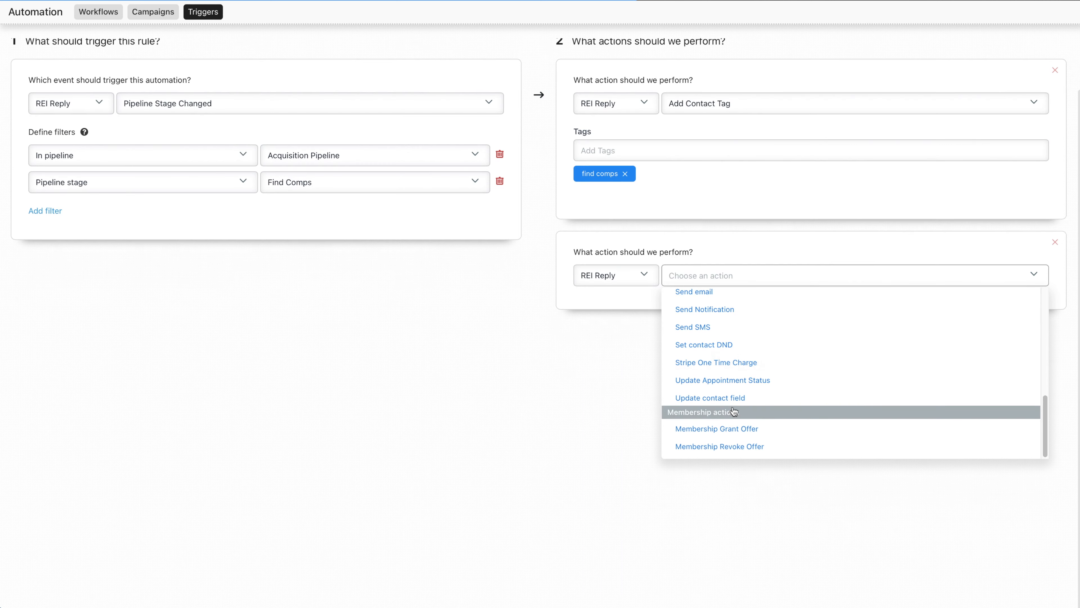
scroll(733, 409, up, 3)
scroll(733, 410, up, 3)
scroll(733, 409, down, 1)
scroll(733, 410, down, 1)
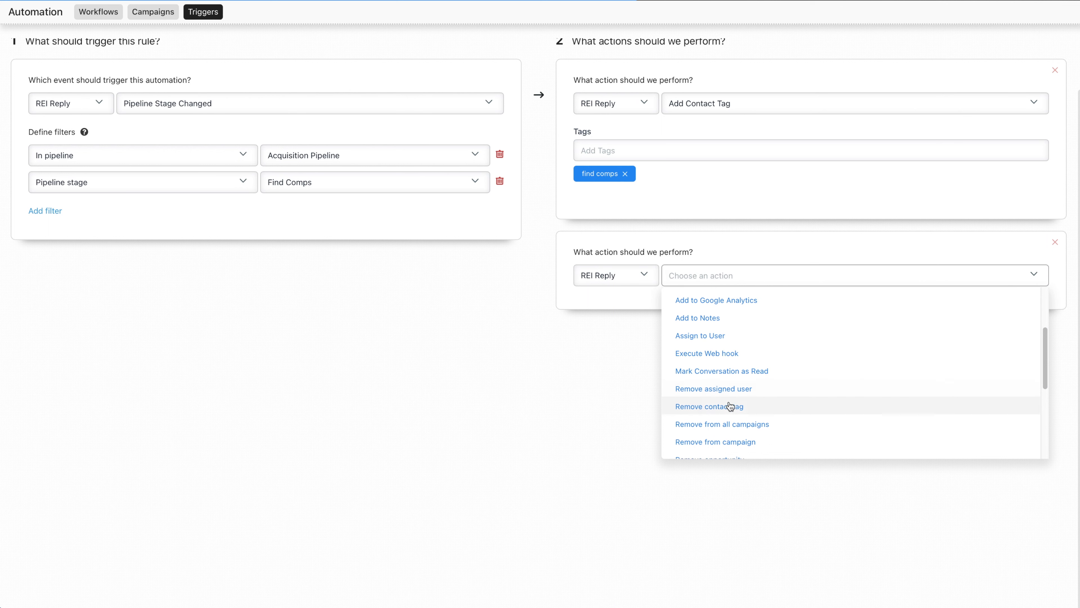
click(733, 410)
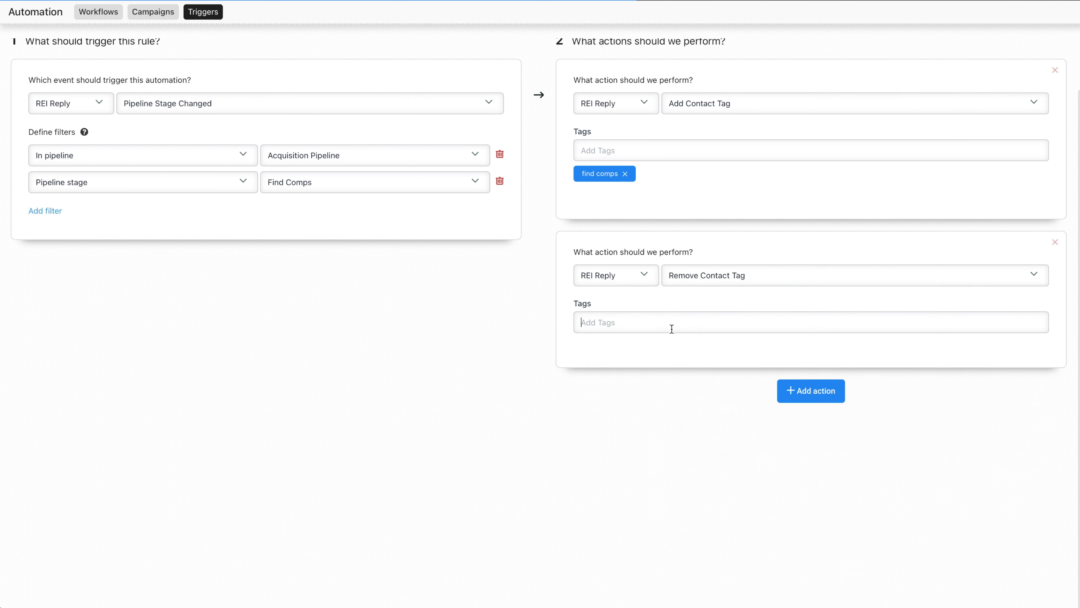
Add the tags set appt, hot and warm to the find comps pipeline move trigger's Remove Contact Tag action.
text(s)
key(BackSpace)
text(set app)
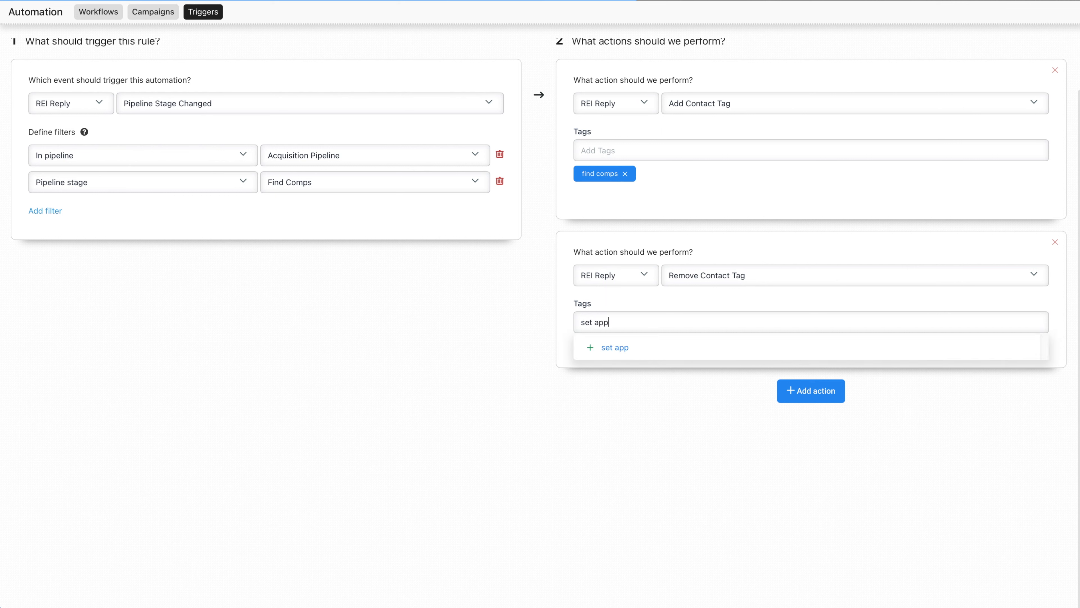
text(t)
click(641, 345)
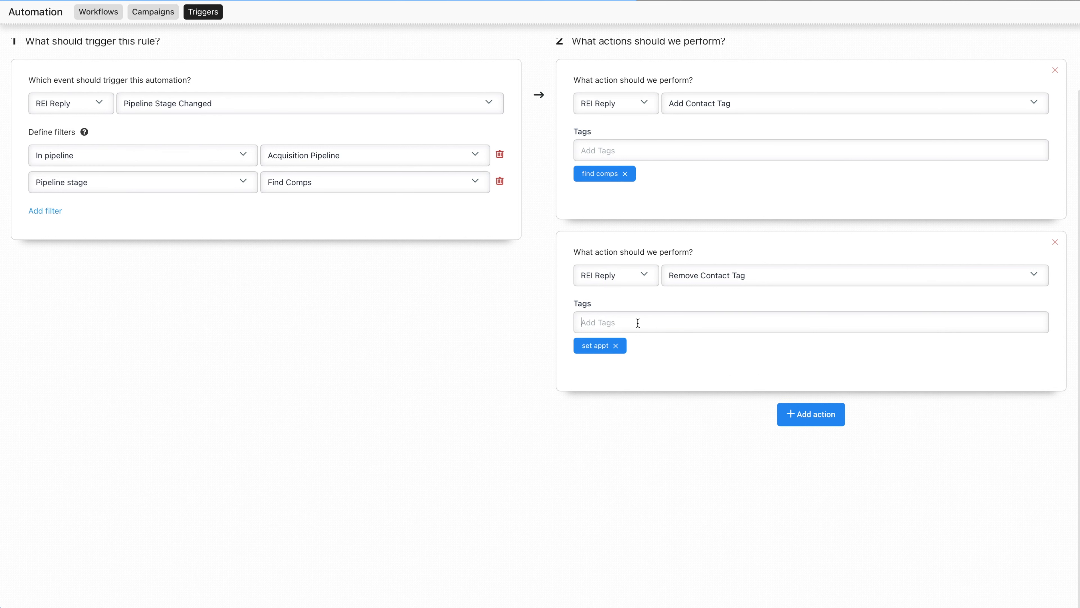
text(hot)
click(636, 346)
text(warm)
click(608, 348)
Add the tag cold, not cold call, to the find comps pipeline move trigger's Remove Contact Tag action.
text(cold)
click(629, 360)
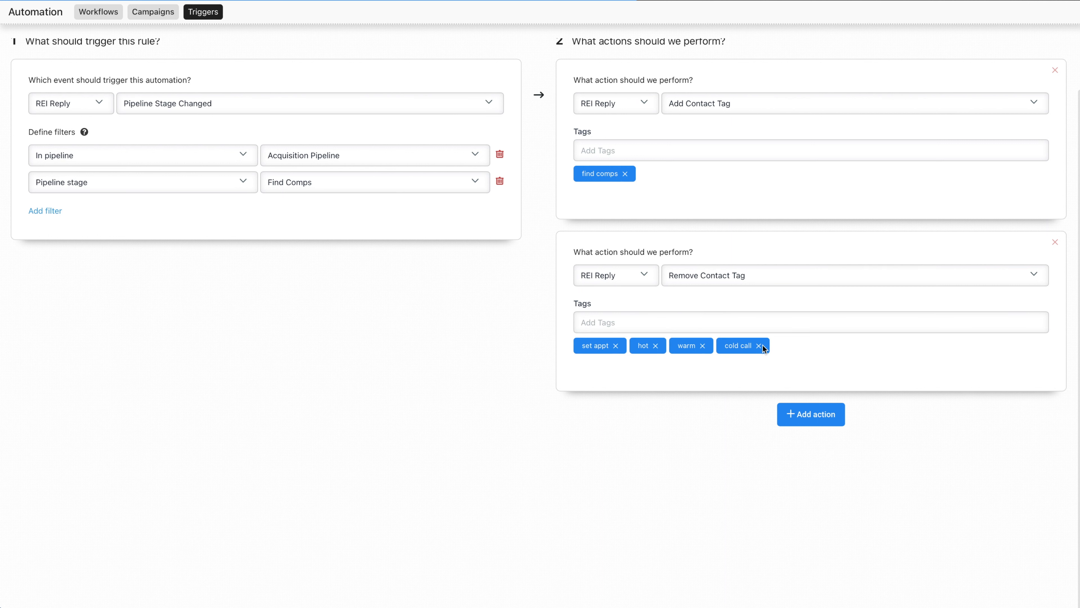
click(759, 345)
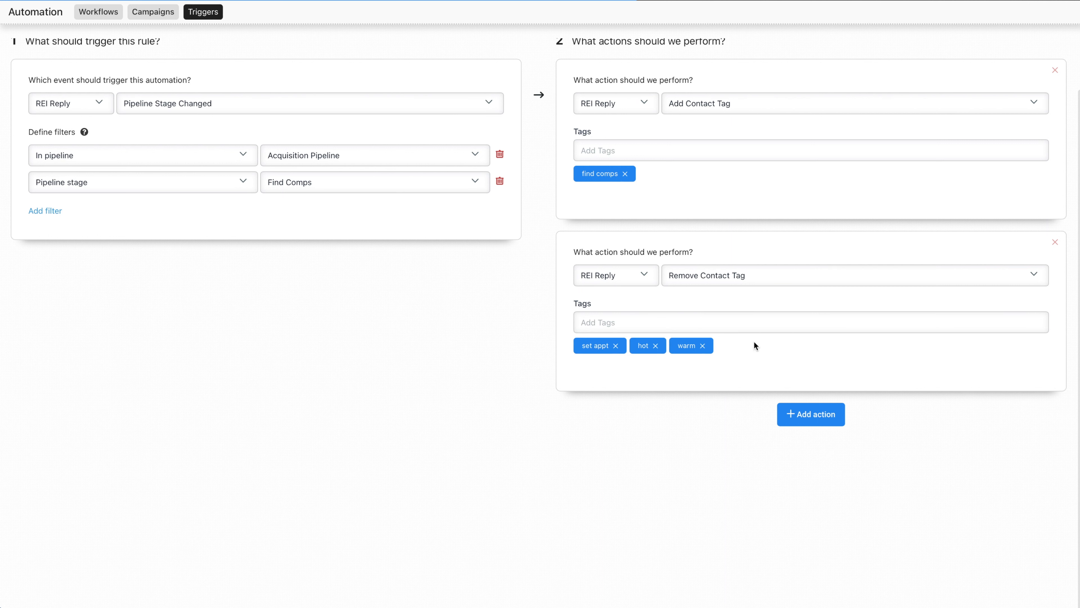
click(732, 319)
text(cold)
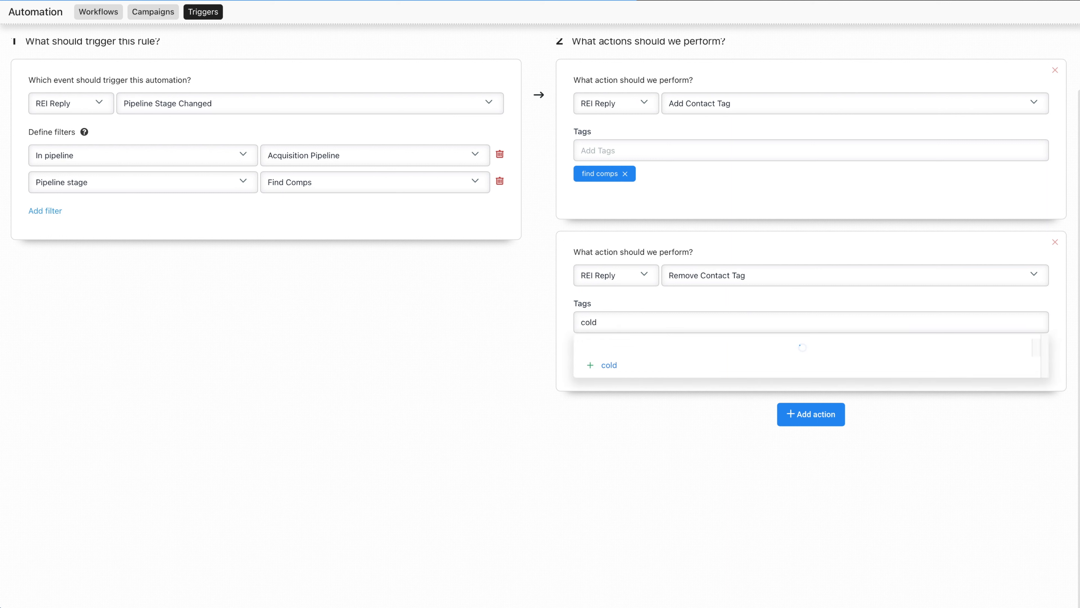
click(727, 345)
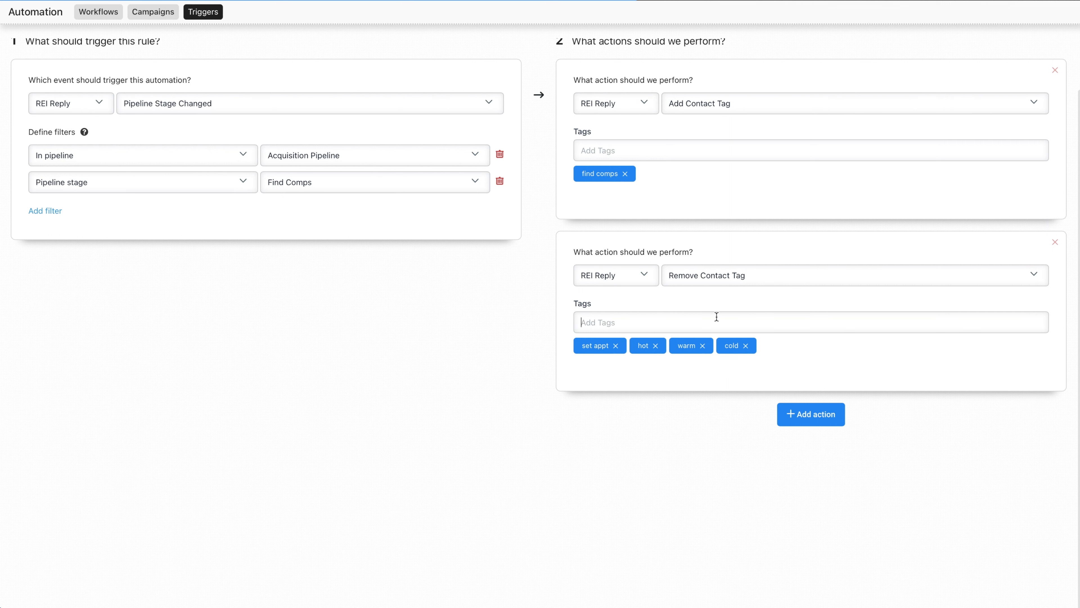
Add the tags under-contract, closed and dead to the find comps pipeline move trigger's Remove Contact Tag action.
text(under-contrac)
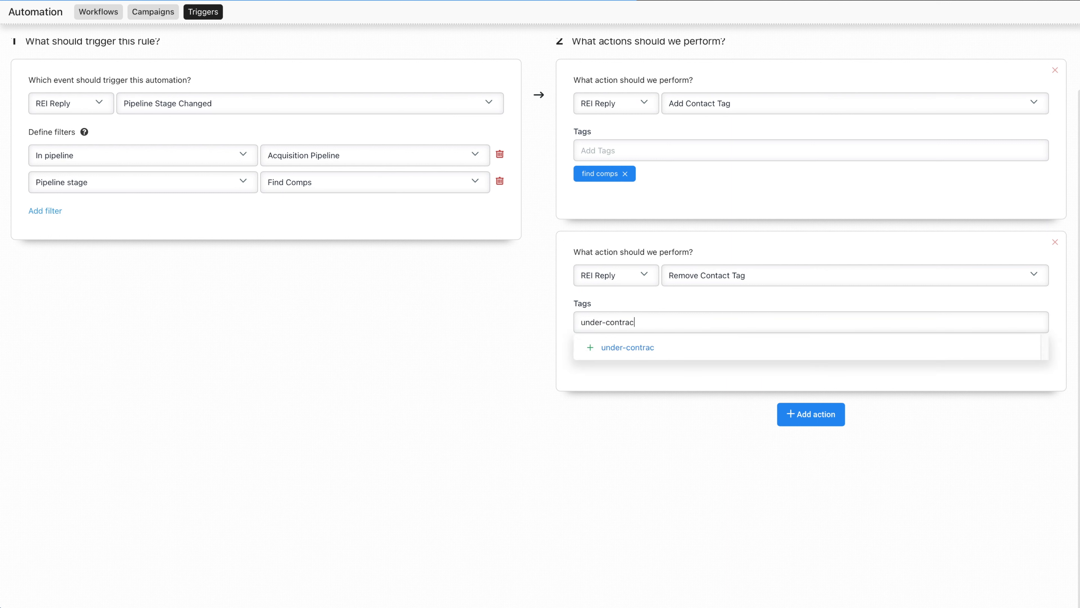
text(t)
click(700, 348)
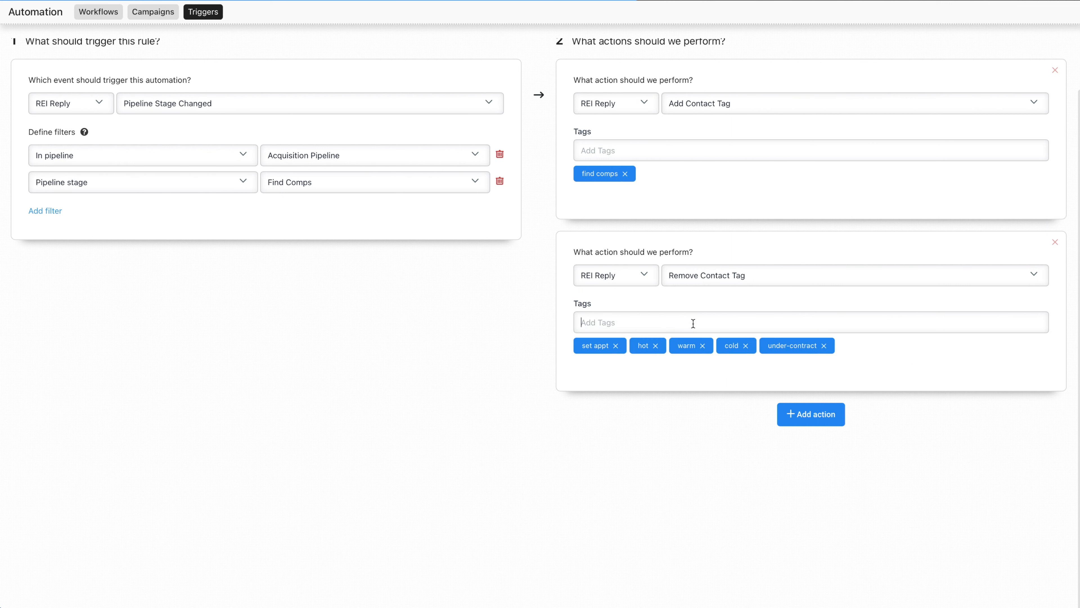
text(closed)
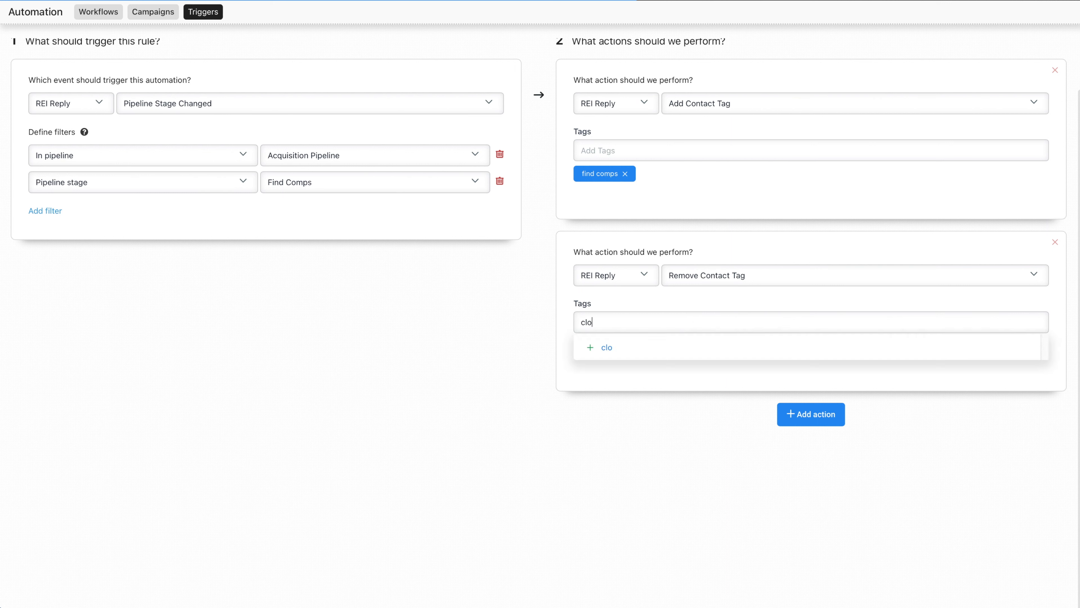
click(681, 348)
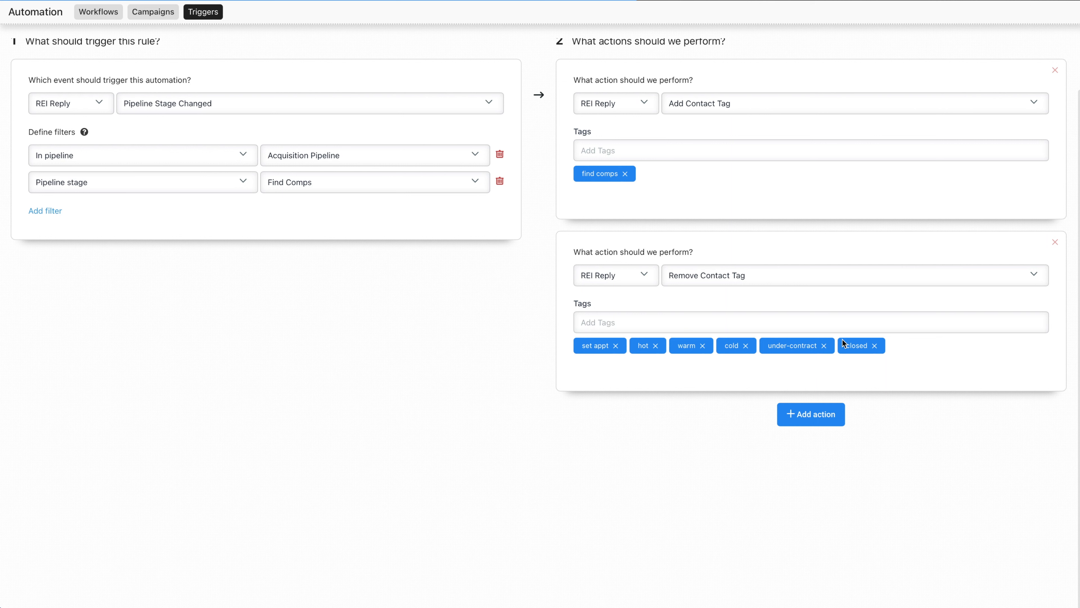
click(795, 320)
text(dead)
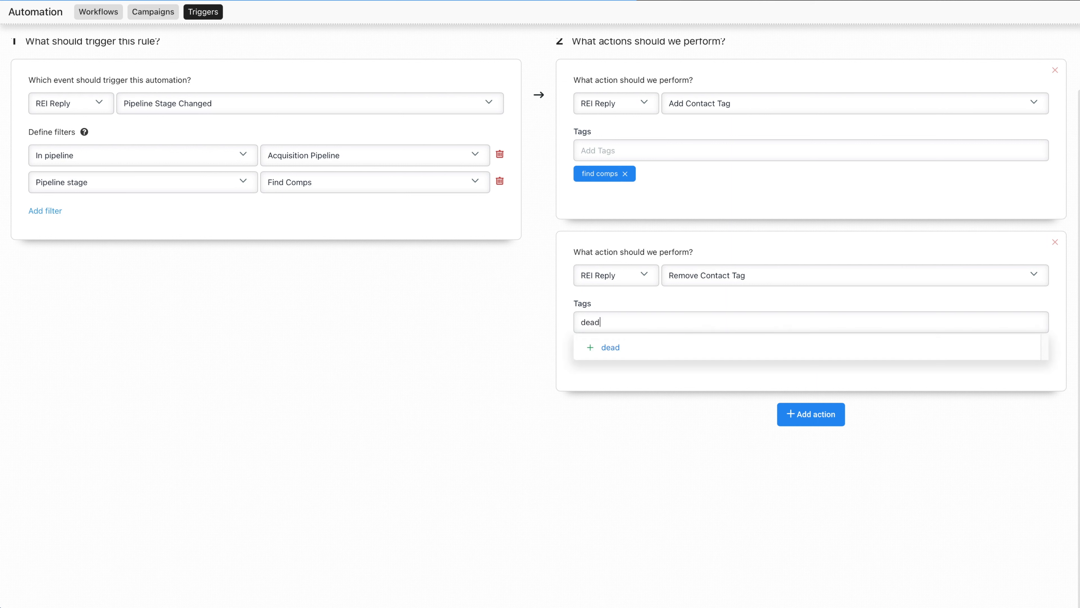
click(745, 348)
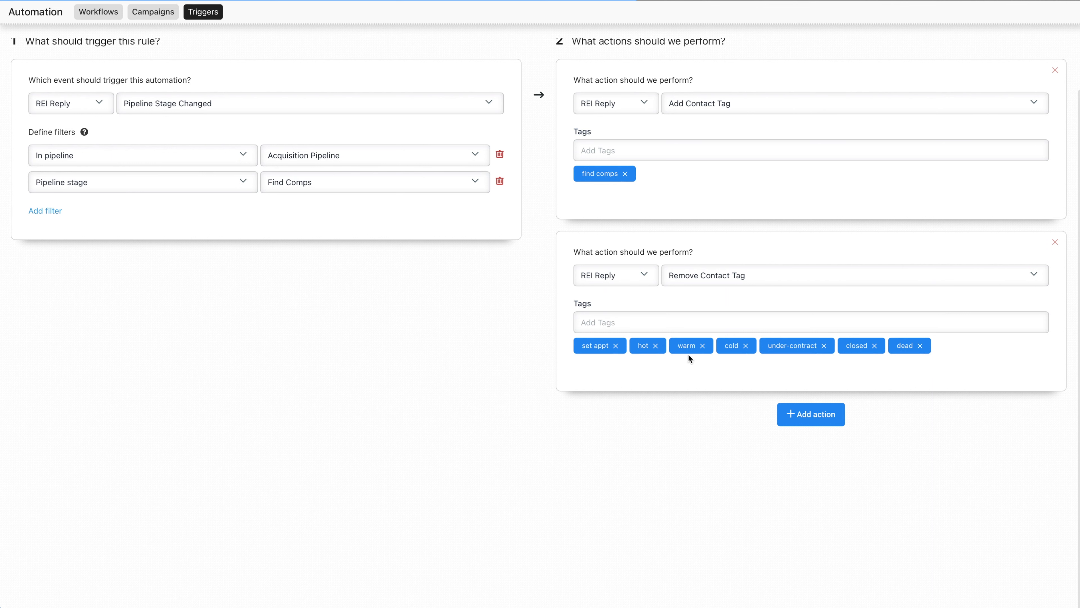
Save the find comps pipeline move trigger, set it to Active and return to the list of triggers.
scroll(856, 359, up, 3)
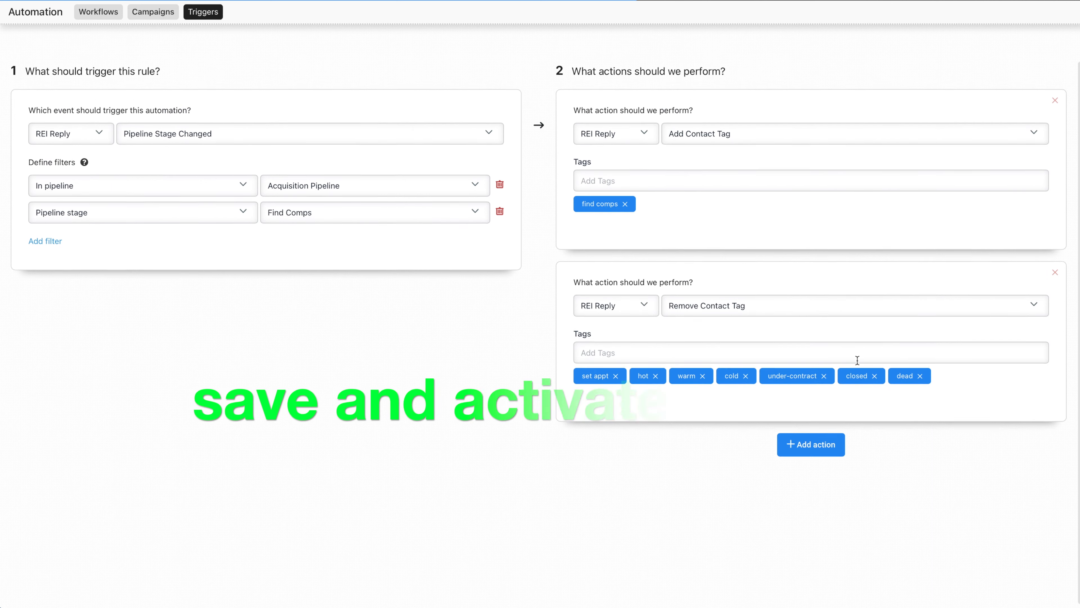
click(1061, 51)
click(910, 51)
click(364, 107)
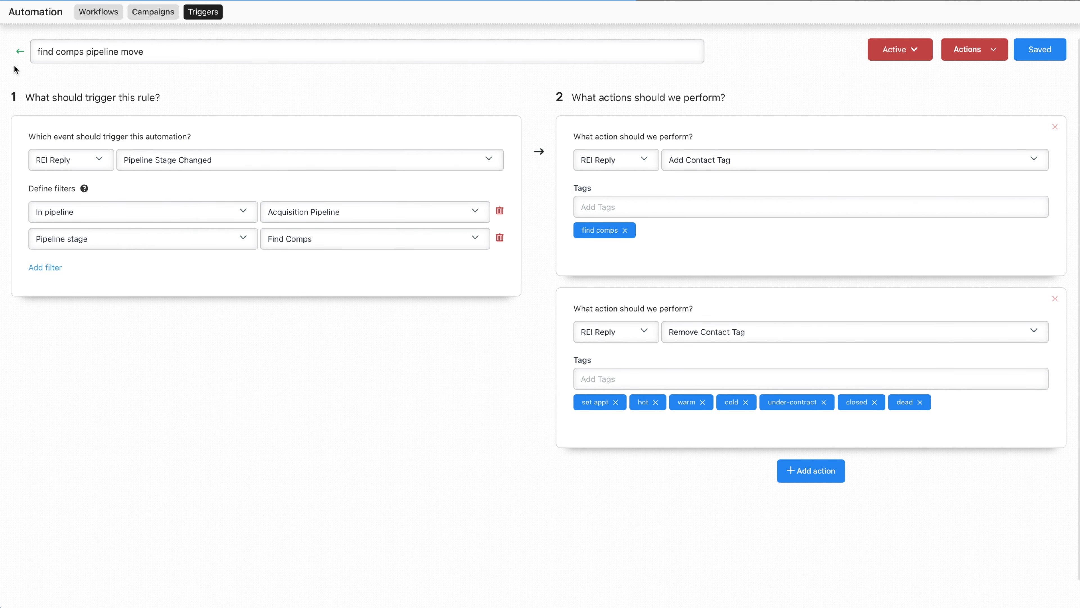
click(20, 53)
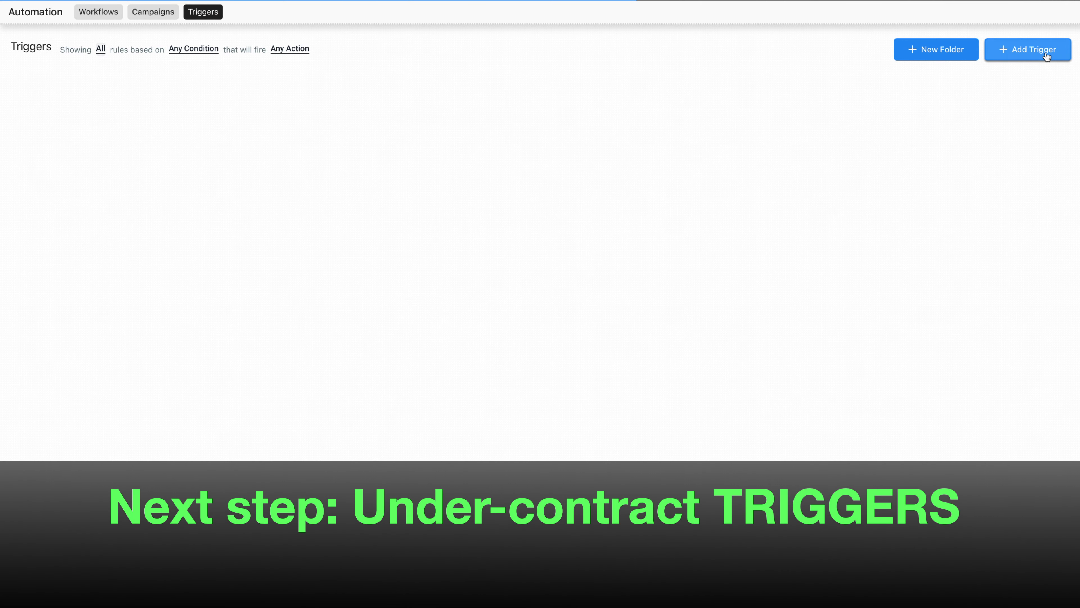
Create a new trigger named under-contract tag added.
click(1047, 57)
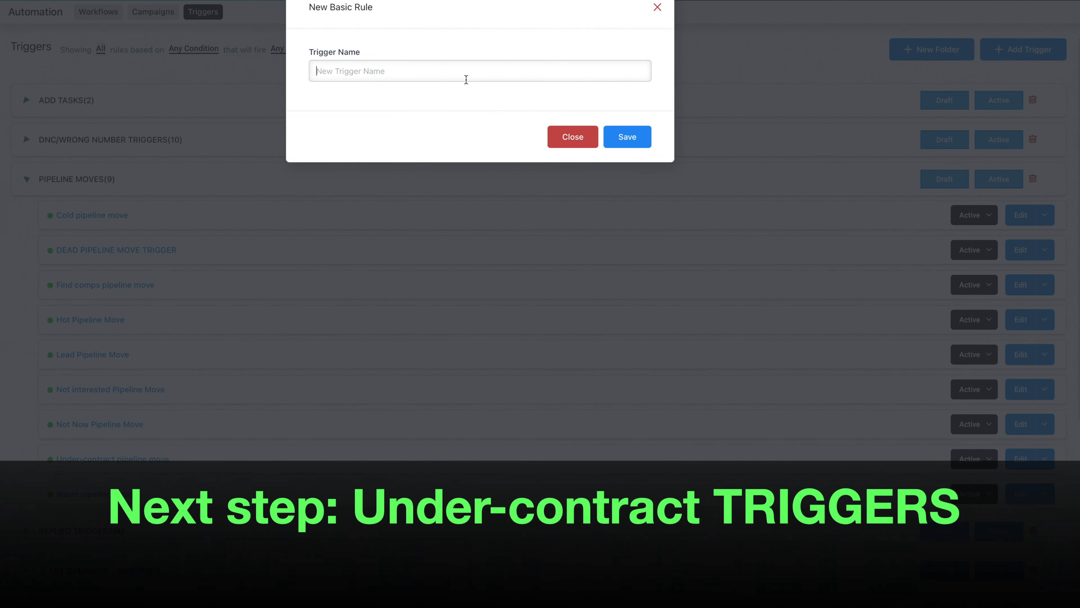
text(under-contract t)
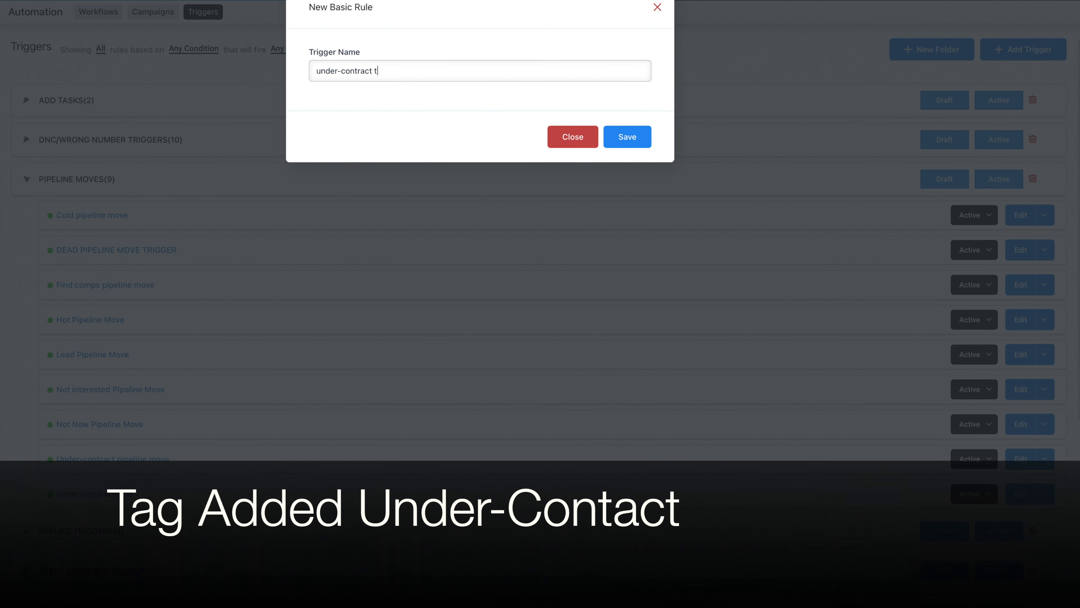
click(638, 134)
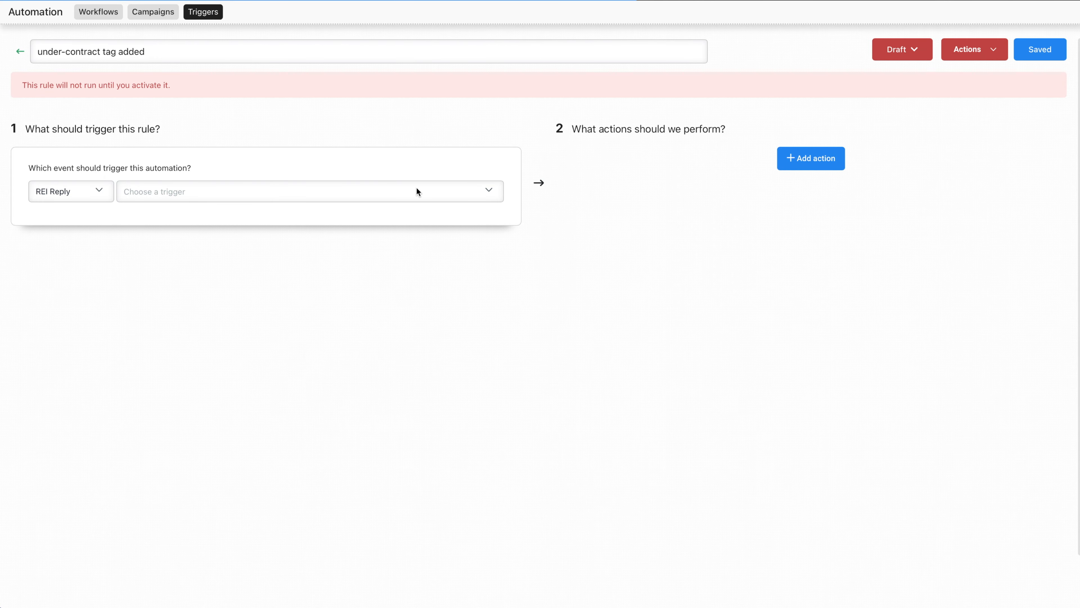
Set the under-contract tag added trigger's event to Contact Tag and give it a Tag Added filter.
click(447, 189)
click(187, 368)
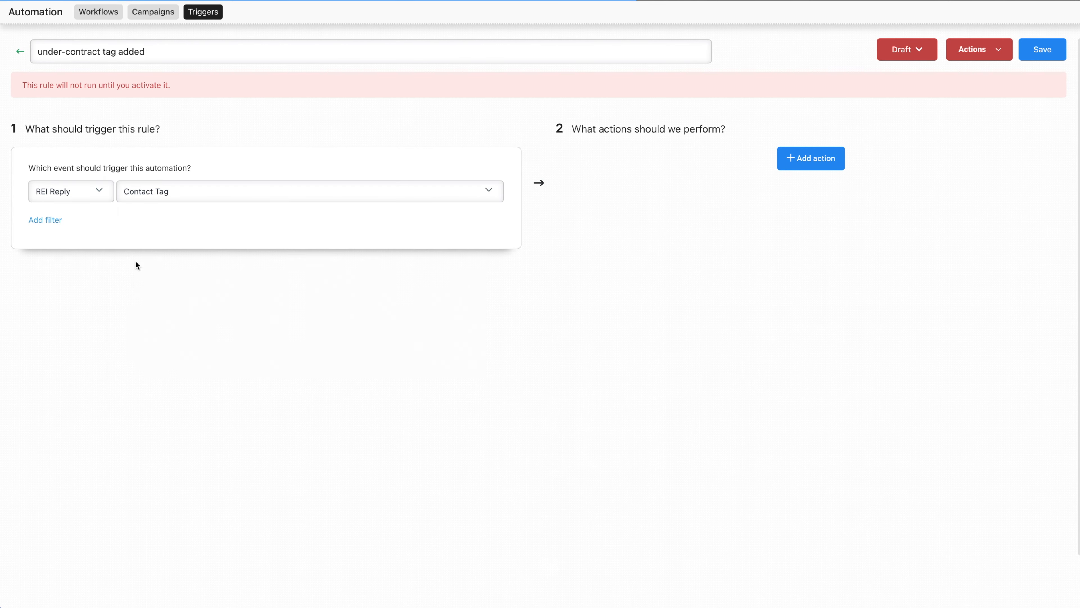
click(56, 221)
click(84, 238)
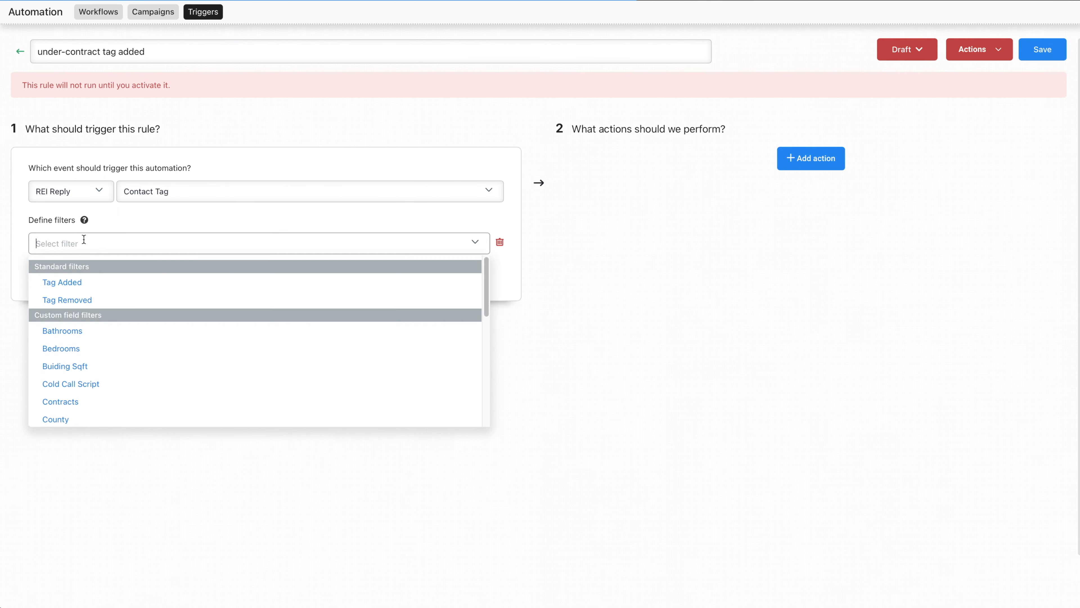
click(91, 289)
Set the Tag Added filter's value to the existing under-contract tag.
click(338, 247)
text(under)
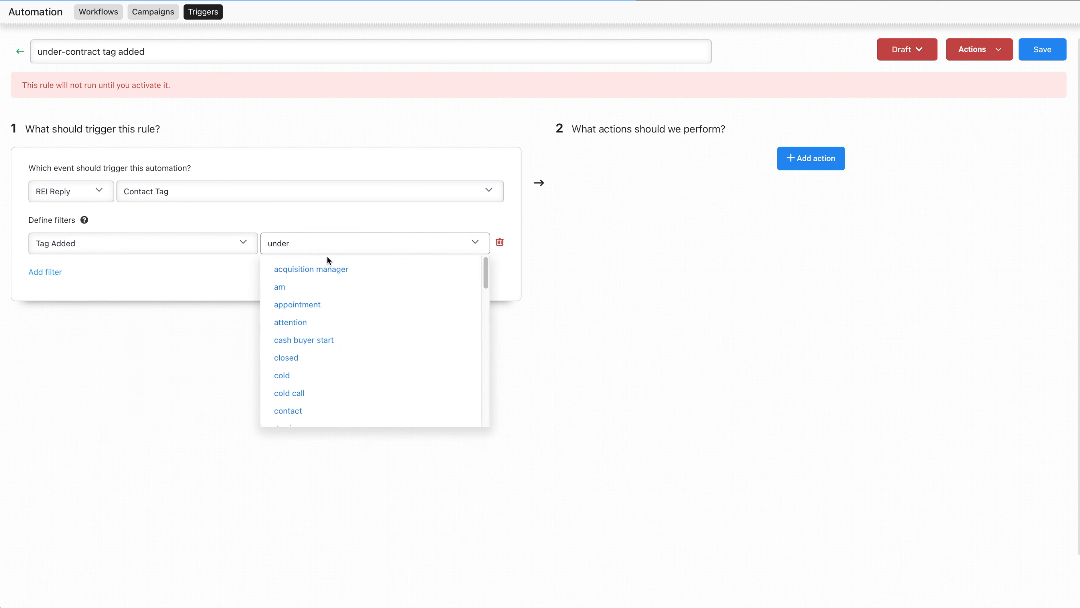
text(-contract)
scroll(379, 294, down, 10)
scroll(410, 374, up, 10)
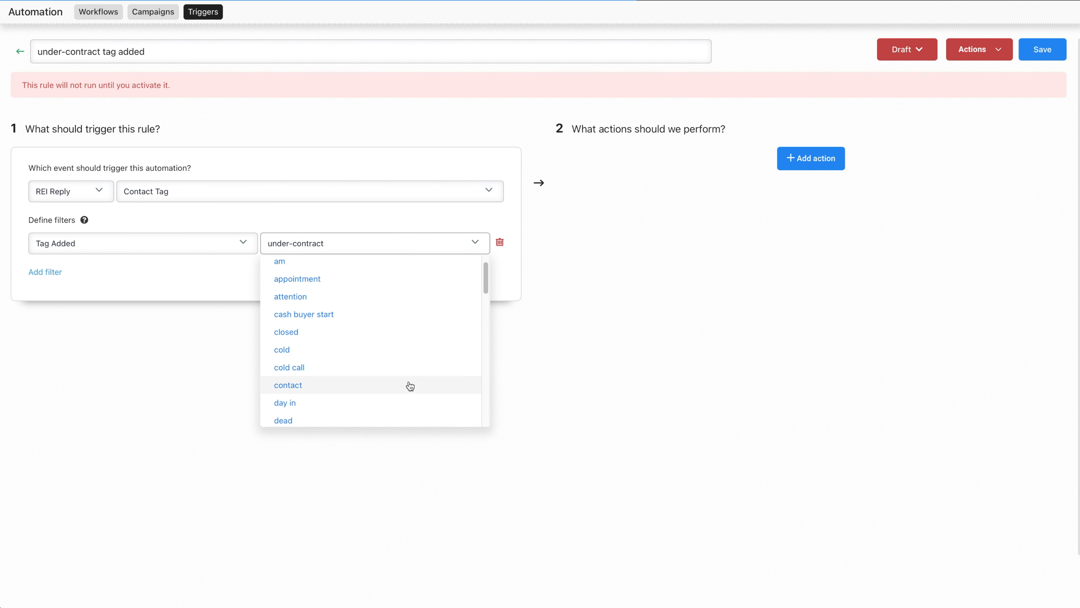
scroll(374, 338, down, 10)
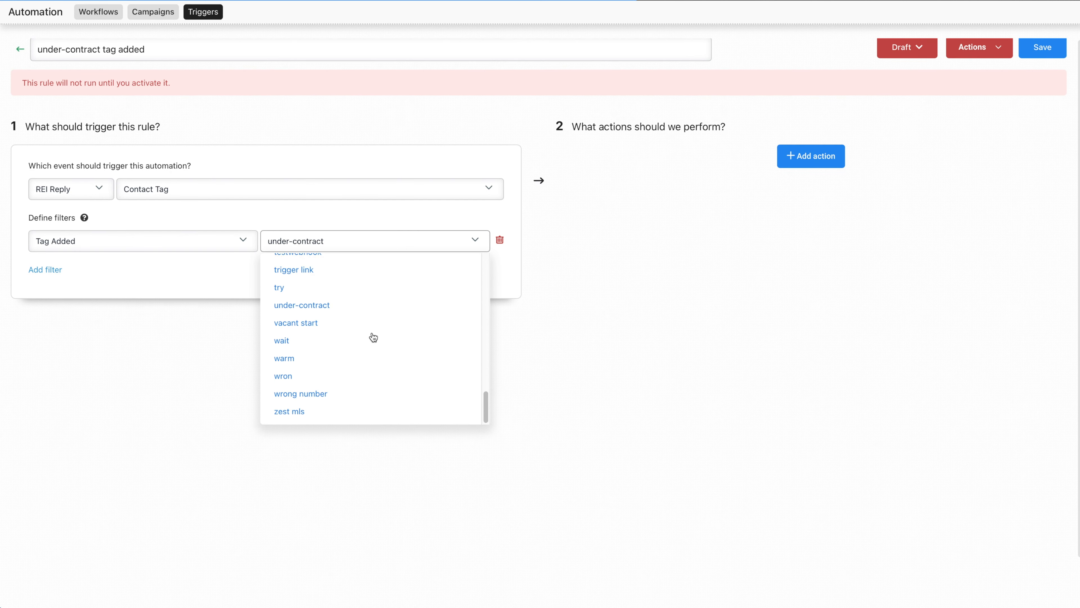
scroll(374, 338, down, 2)
scroll(366, 332, up, 2)
click(350, 315)
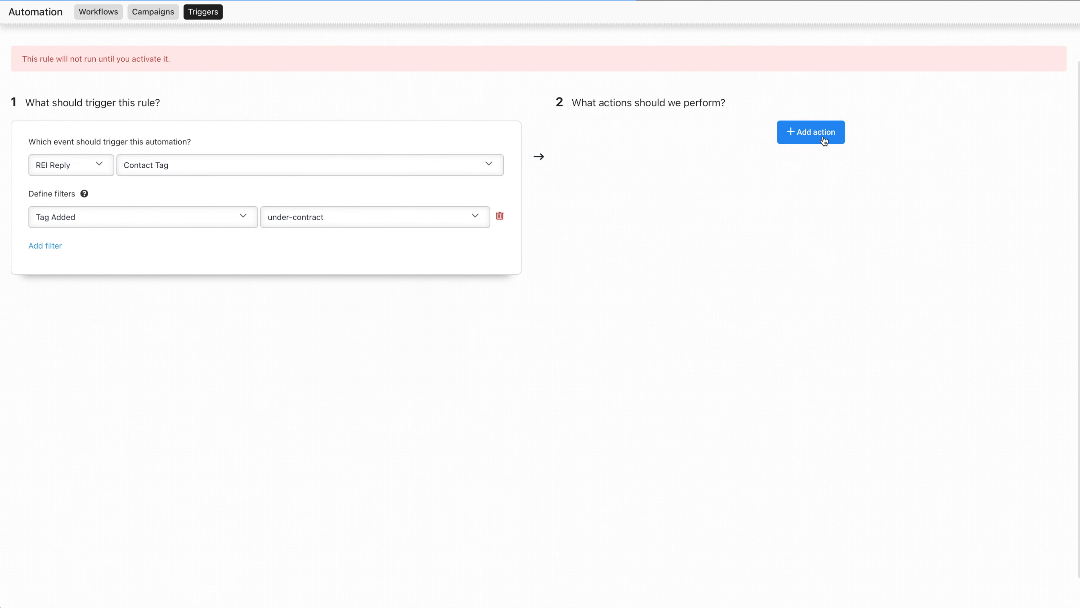
Add an Add / Update Opportunity action for Acquisition Pipeline, stage Under-Contract, allowing the opportunity to move to any previous stage.
click(823, 141)
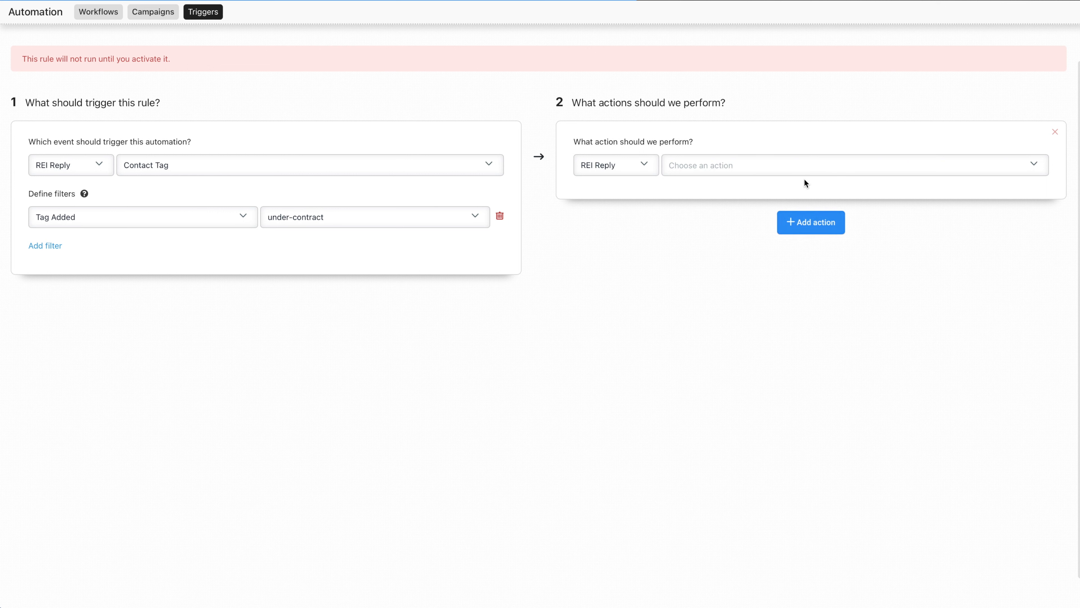
click(799, 164)
click(719, 205)
click(693, 196)
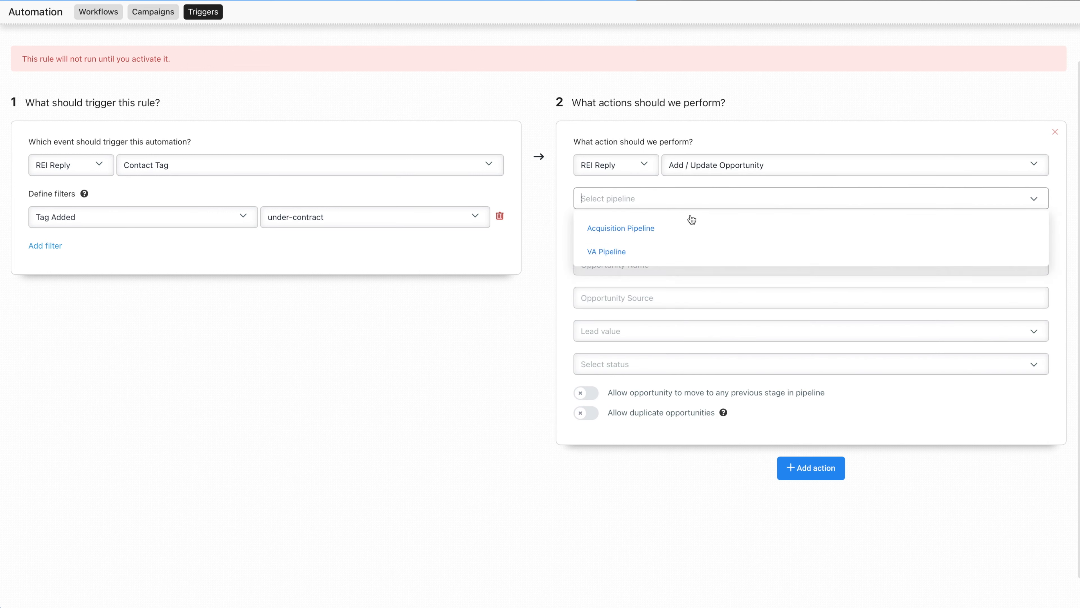
click(685, 235)
click(663, 230)
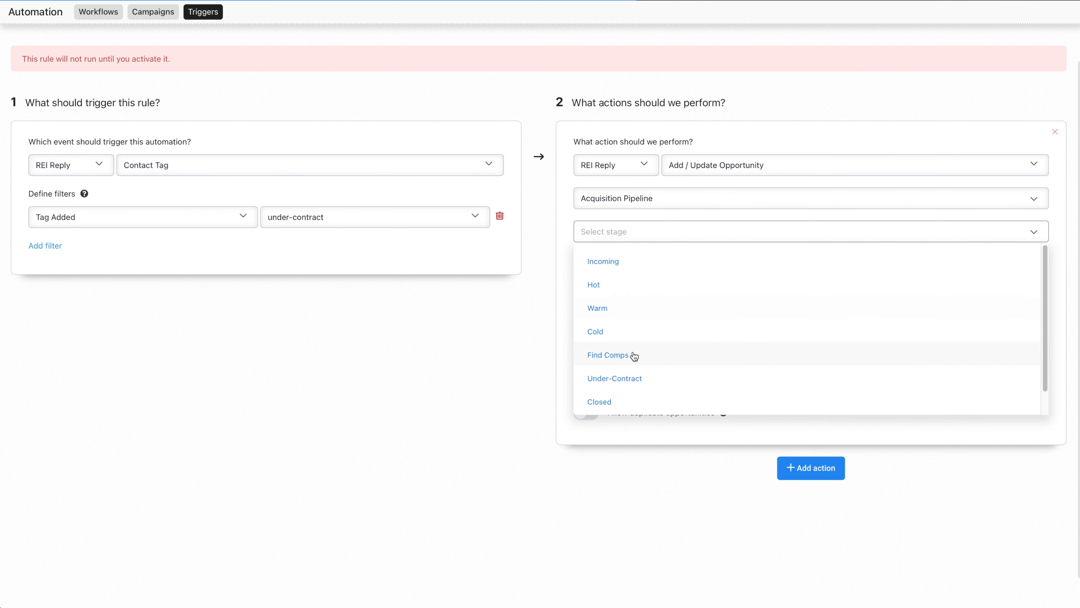
click(632, 378)
click(591, 391)
Add Remove contact tag as the under-contract tag added trigger's second action.
click(819, 436)
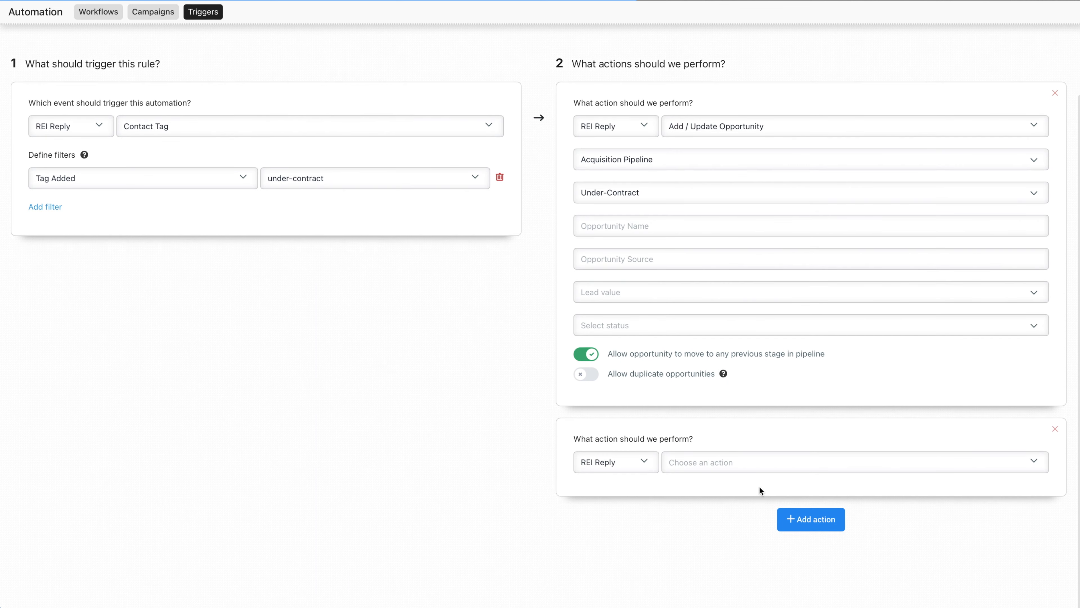
click(762, 463)
scroll(765, 371, down, 3)
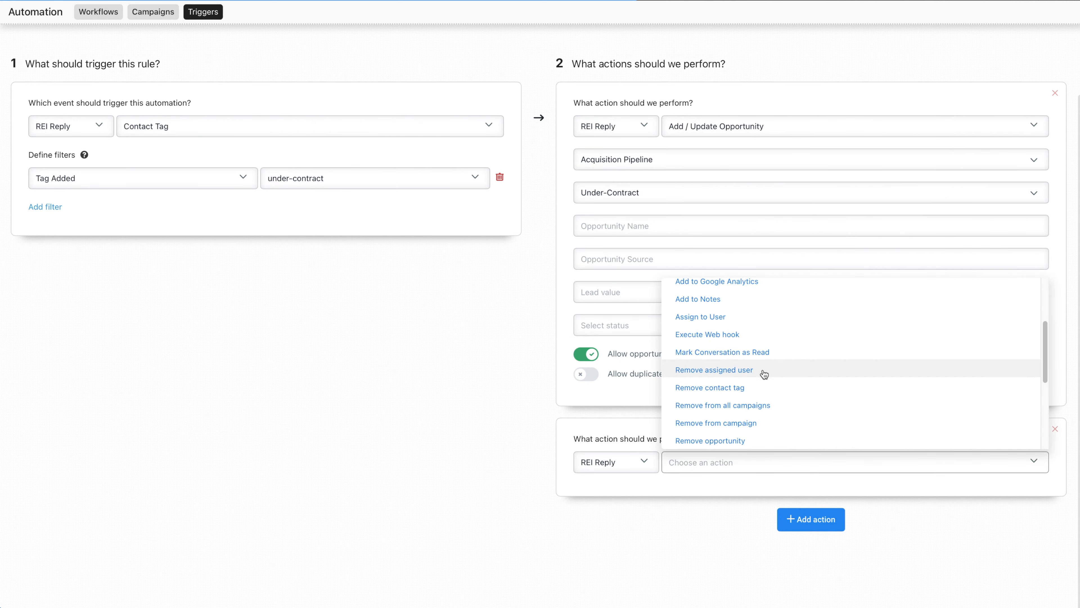
click(740, 393)
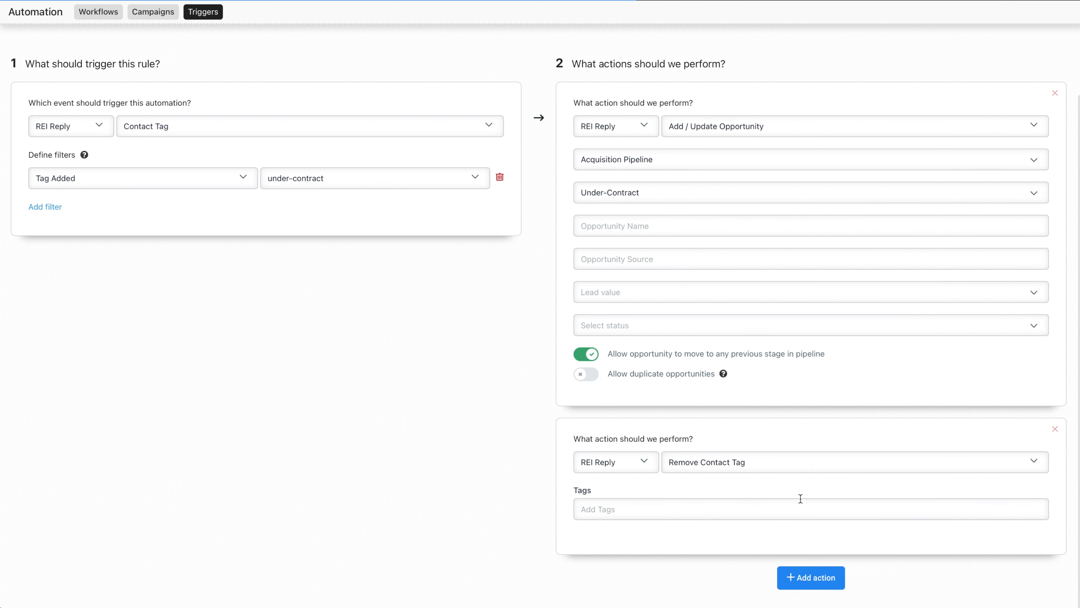
Add the tags set appt, hot and warm to the under-contract tag added trigger's Remove Contact Tag action.
text(set app)
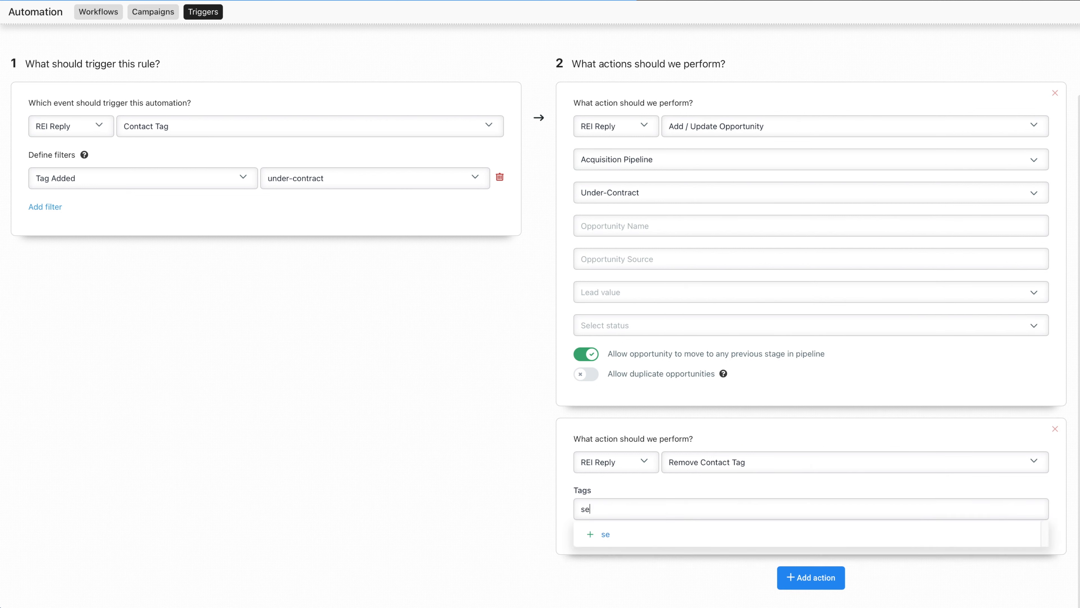
click(689, 536)
text(hot)
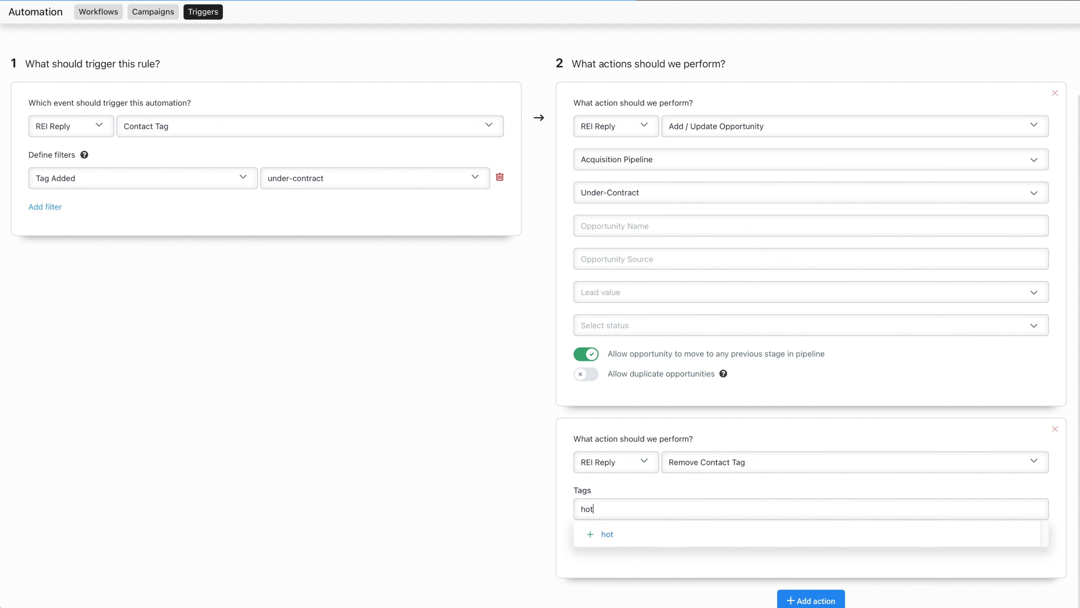
click(632, 531)
text(warm)
click(615, 536)
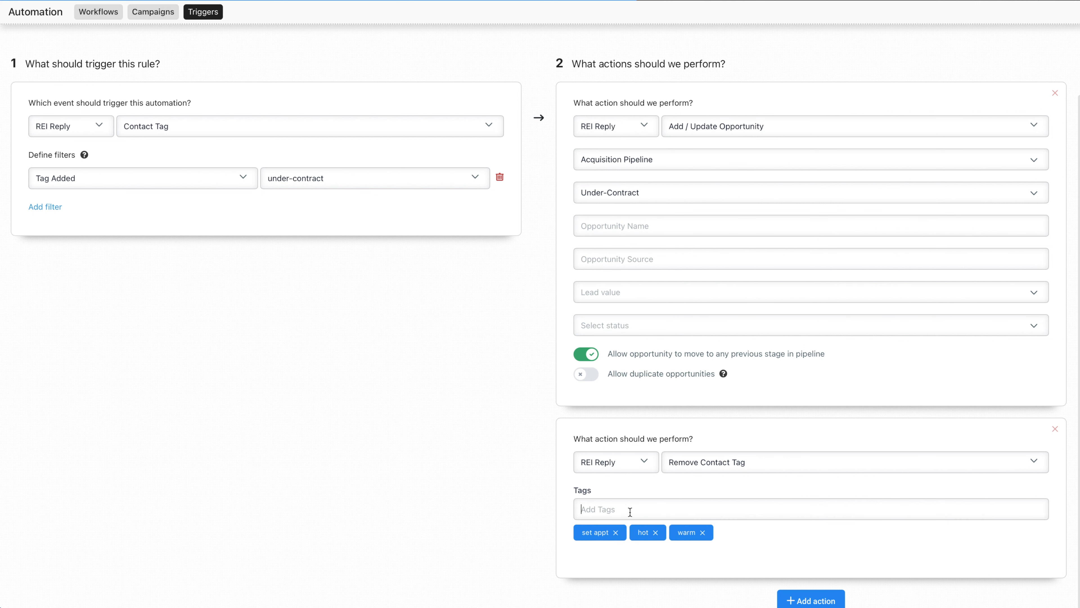
Add the tags cold and dead to the under-contract tag added trigger's Remove Contact Tag action.
text(cold)
click(630, 537)
text(dead)
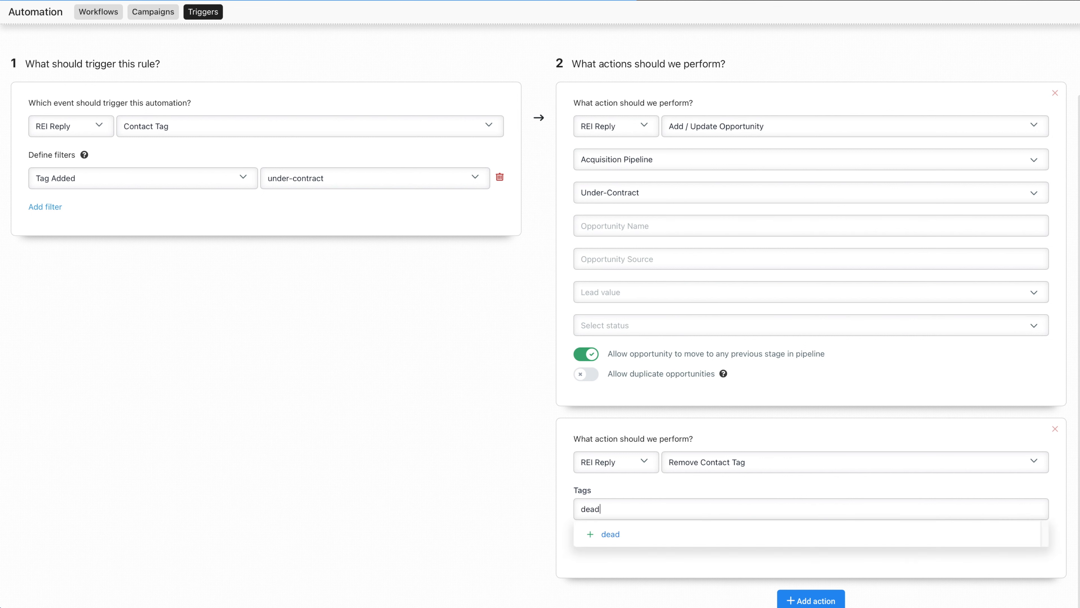
click(643, 536)
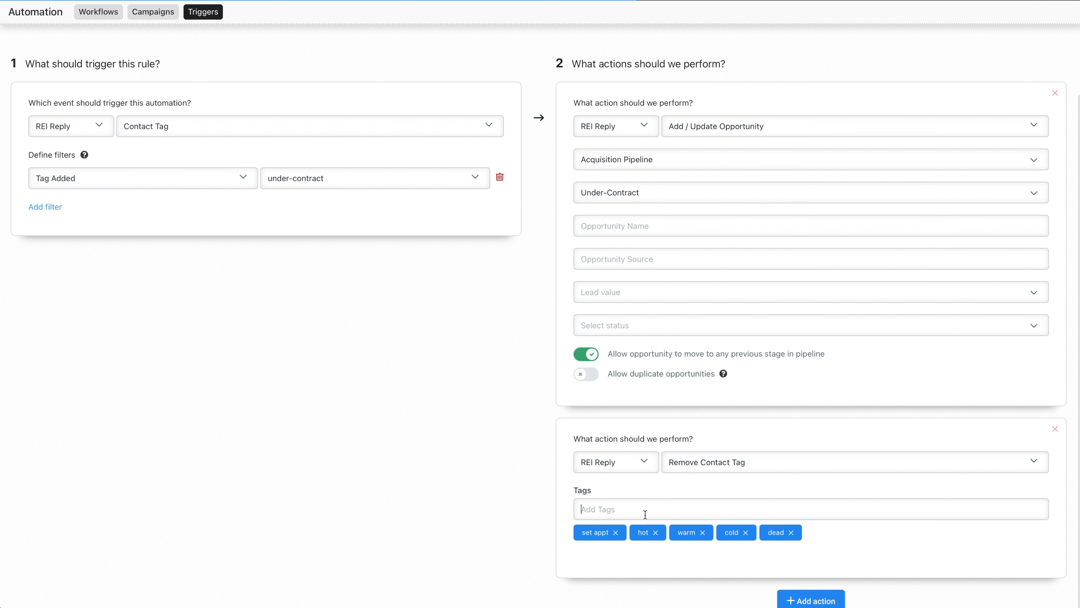
Add the tags closed and find comps to the under-contract tag added trigger's Remove Contact Tag action.
text(closed)
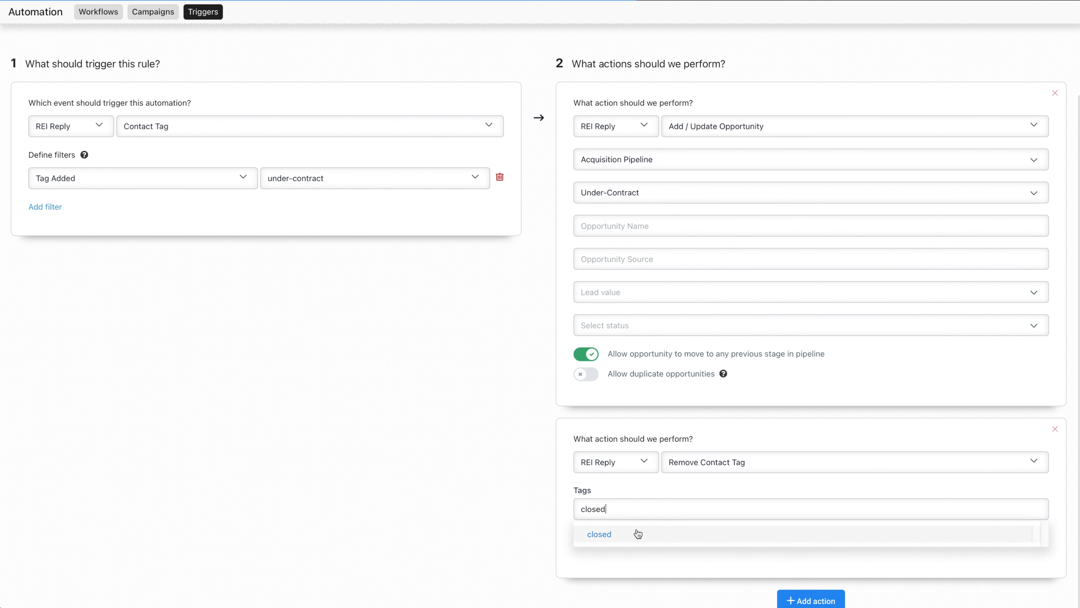
click(638, 533)
text(find comps)
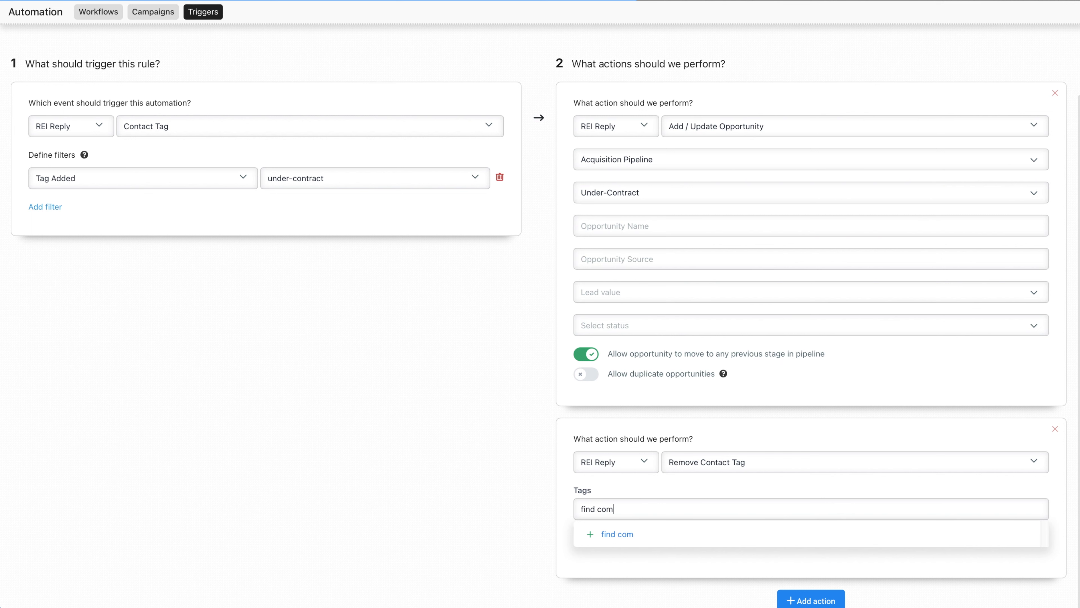
click(636, 538)
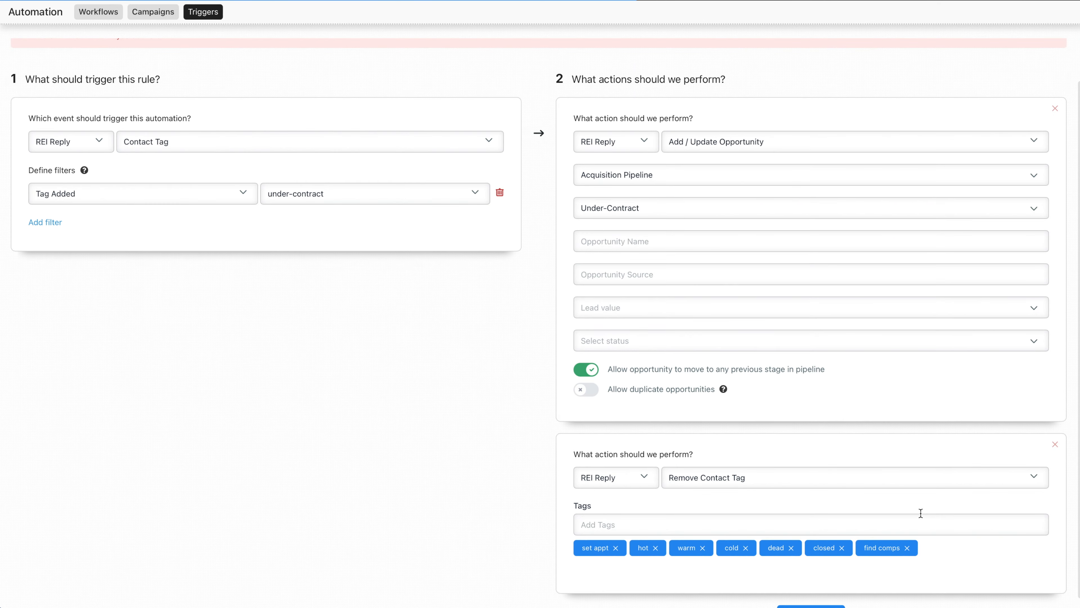
Save the under-contract tag added trigger and switch its status to Active.
scroll(920, 512, up, 2)
click(1063, 50)
click(901, 50)
click(901, 73)
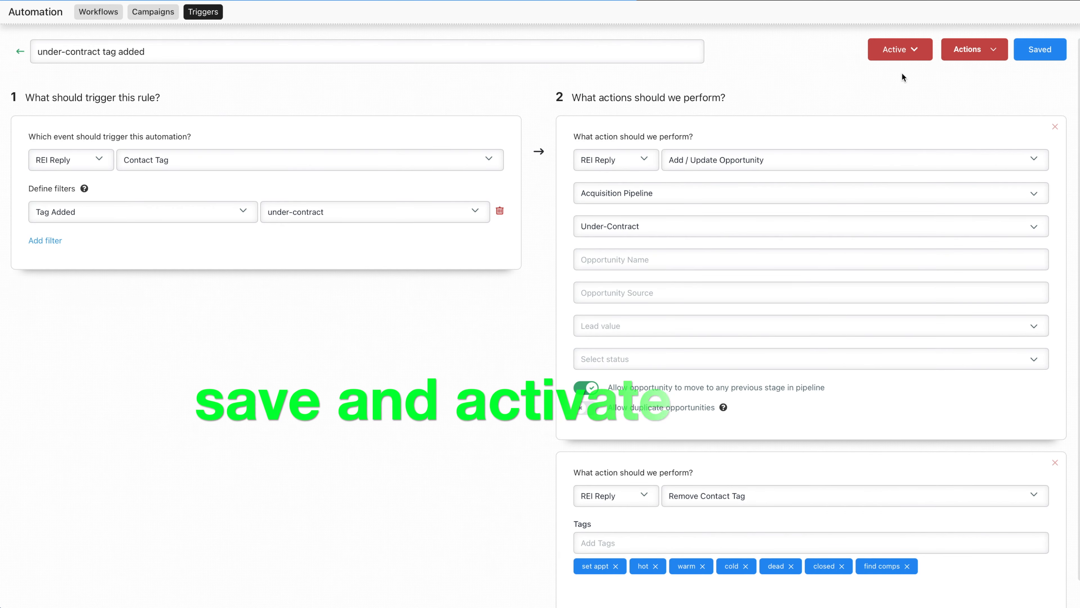
Open the Under-contract pipeline move trigger and select Add contact tag for its first action.
click(20, 51)
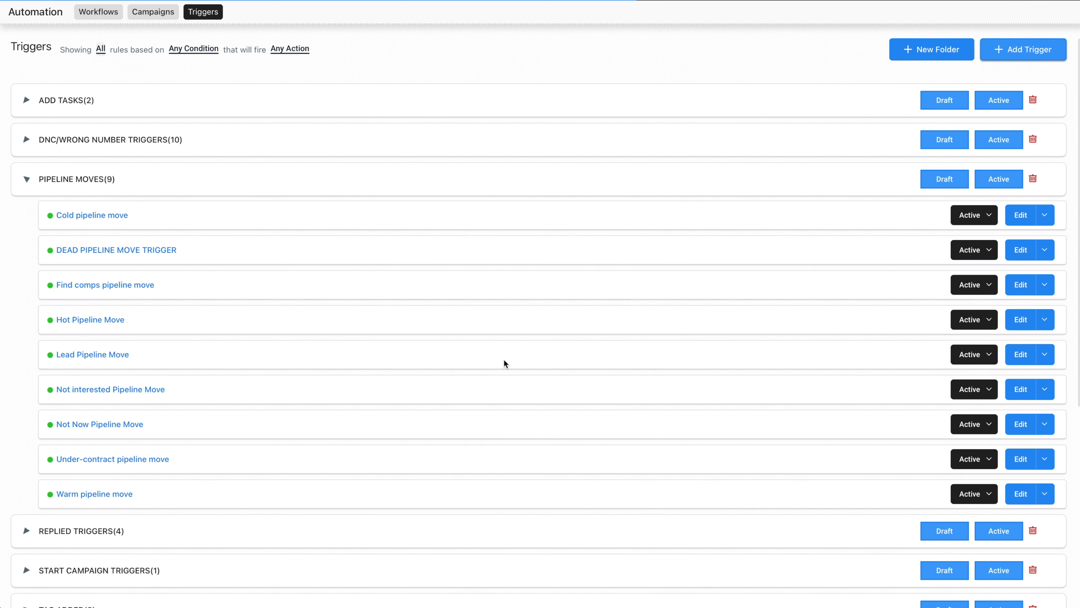
click(139, 460)
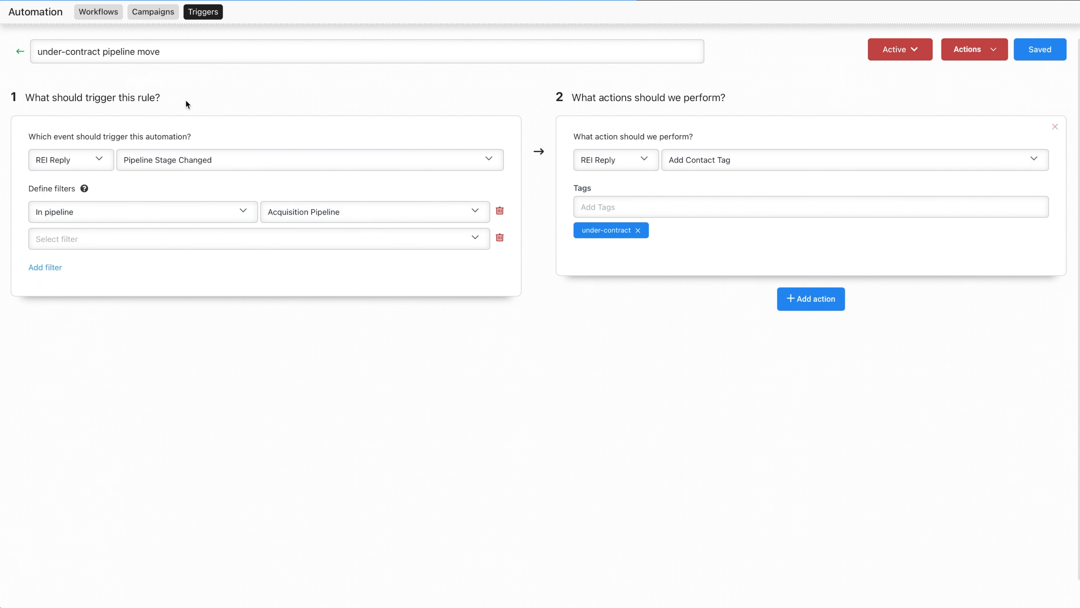
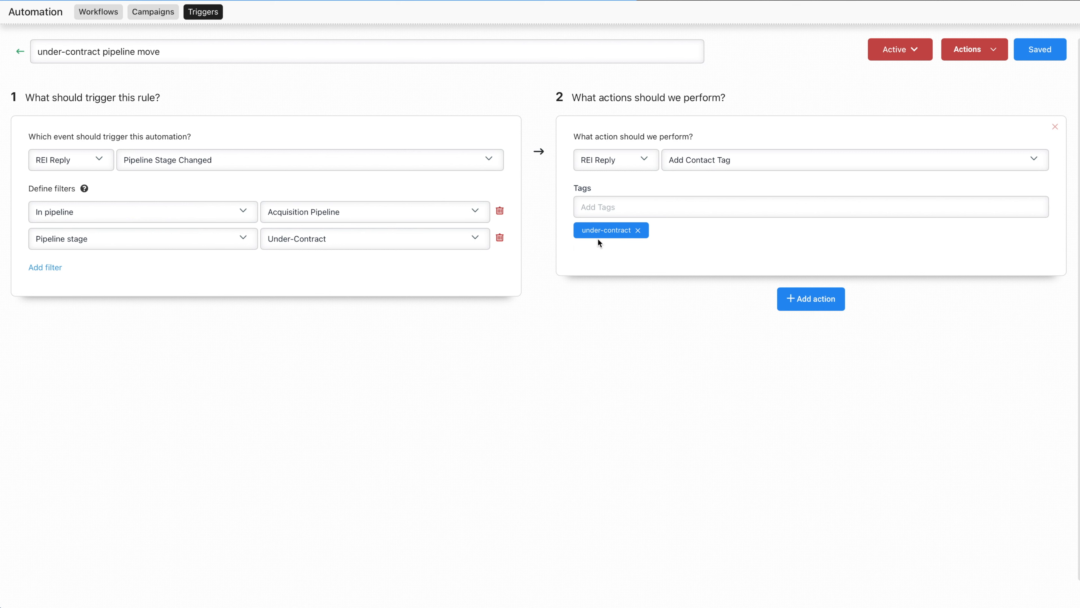
click(693, 163)
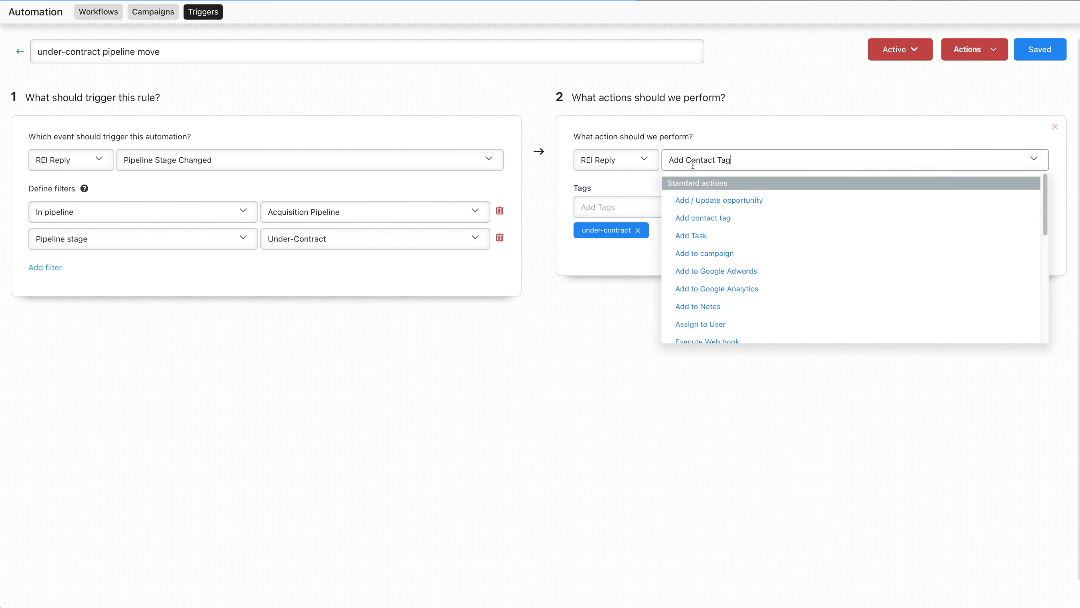
click(723, 212)
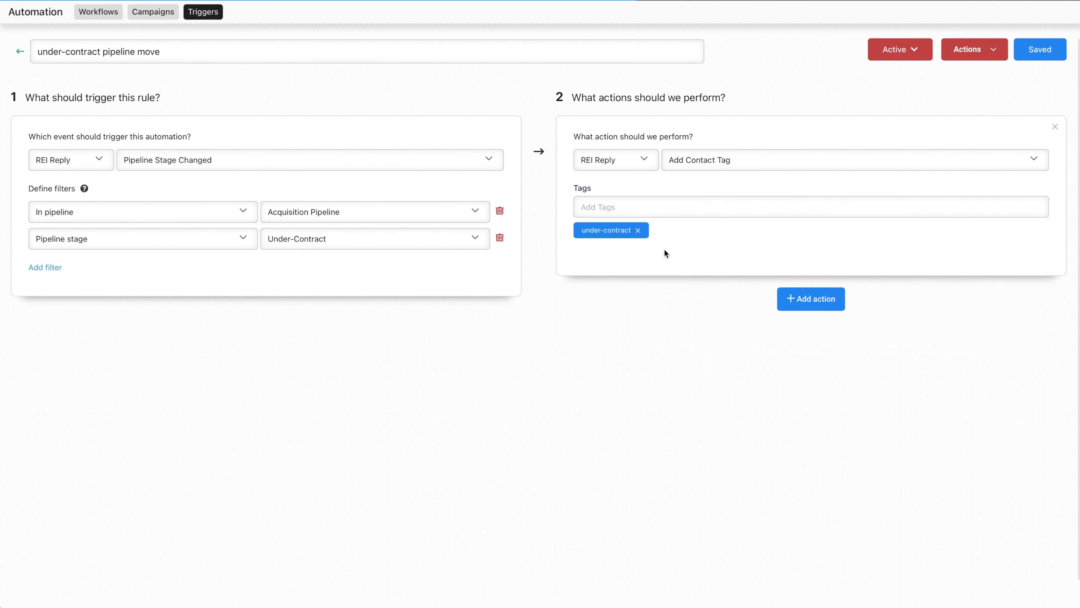
Add Remove contact tag as the under-contract pipeline move trigger's second action.
click(811, 309)
click(767, 336)
scroll(764, 421, down, 3)
scroll(764, 421, down, 3)
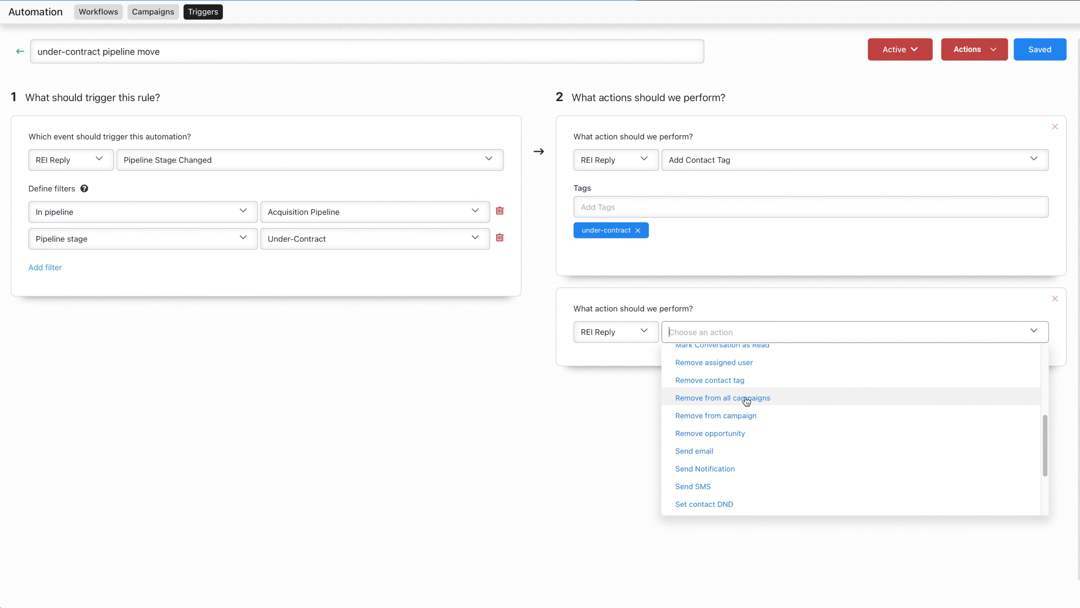
click(738, 378)
Add the tags set appt and hot to the under-contract pipeline move trigger's Remove Contact Tag action.
text(se)
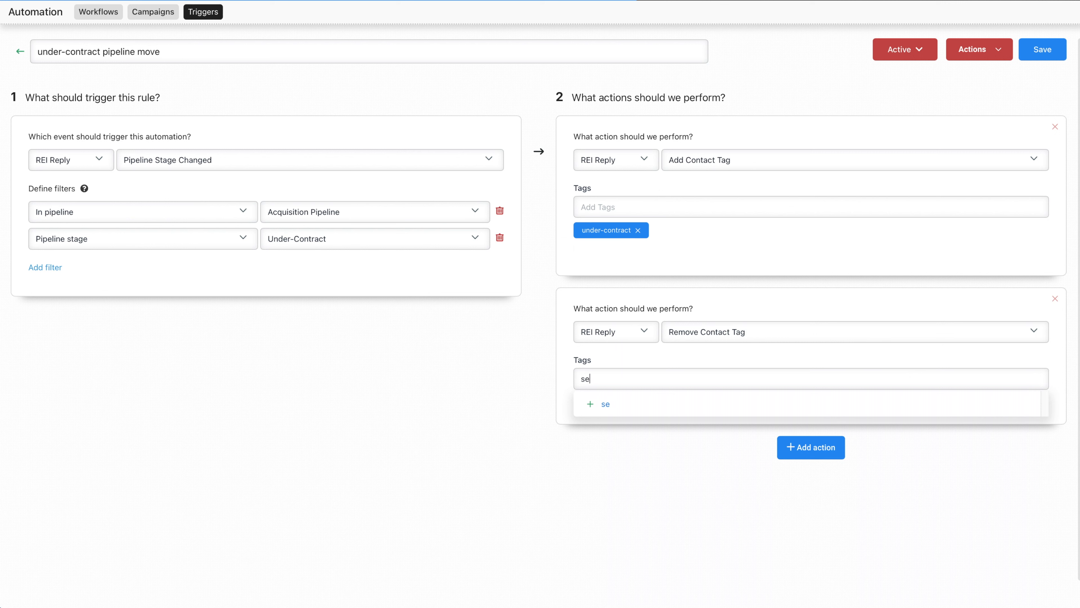
text(t appt)
click(653, 408)
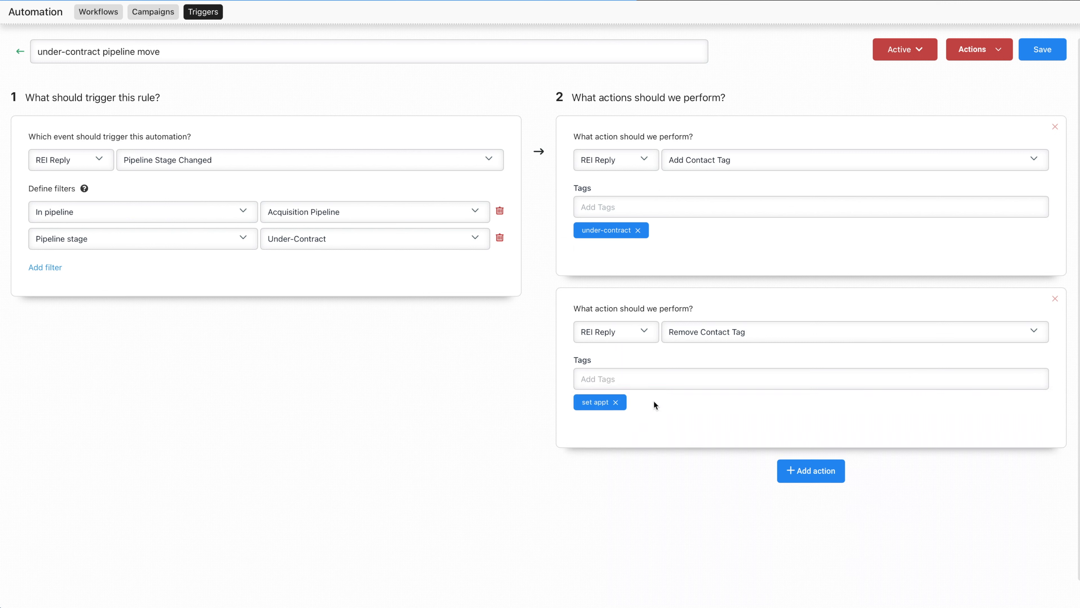
text(hp)
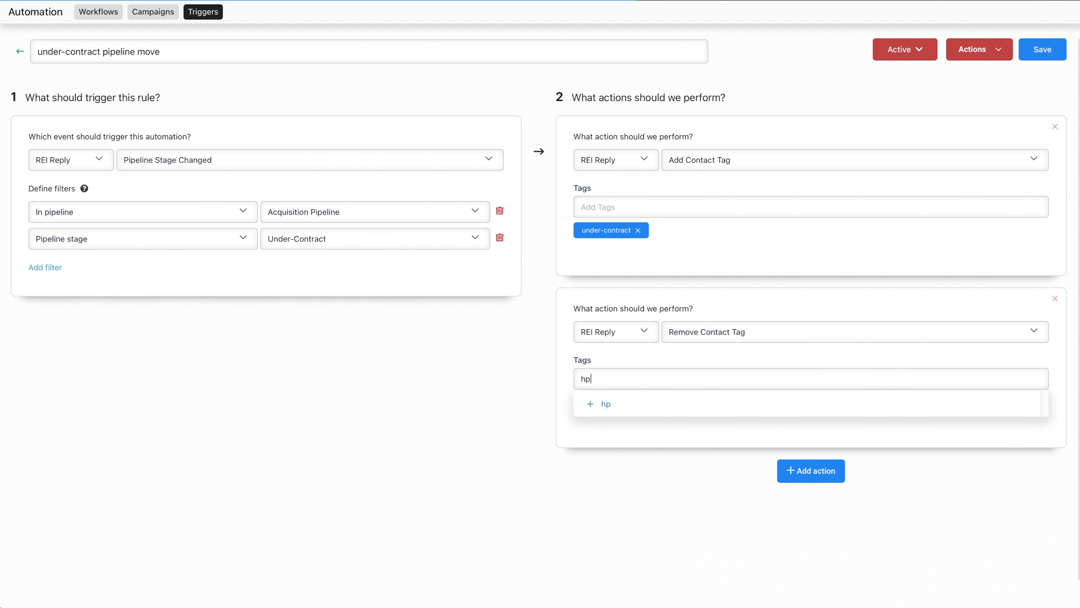
text(t)
key(BackSpace)
key(BackSpace)
click(610, 403)
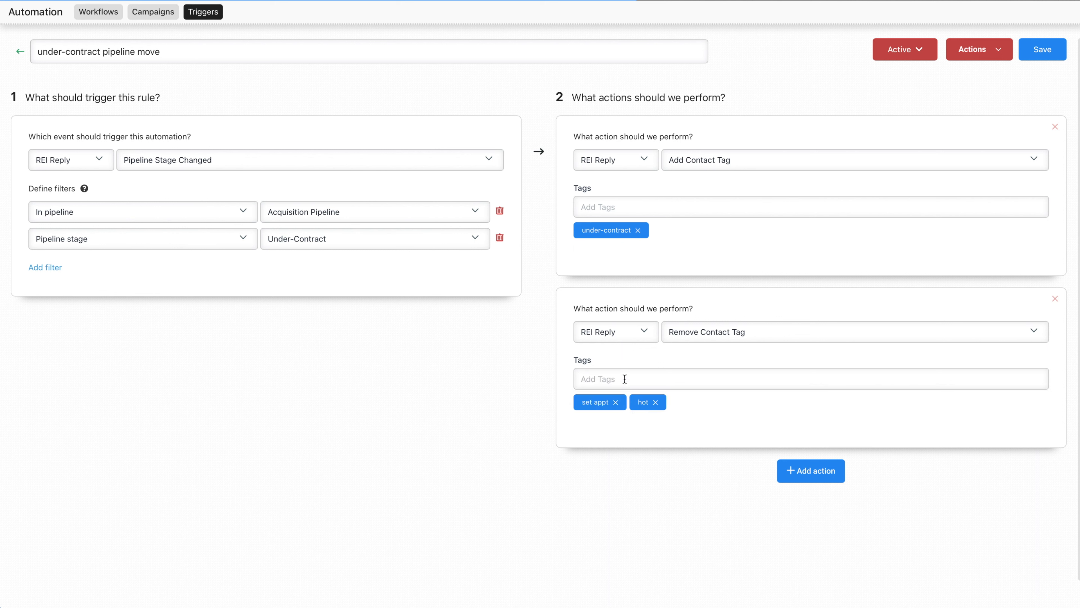
Add the tags warm and cold to the under-contract pipeline move trigger's Remove Contact Tag action.
text(warm)
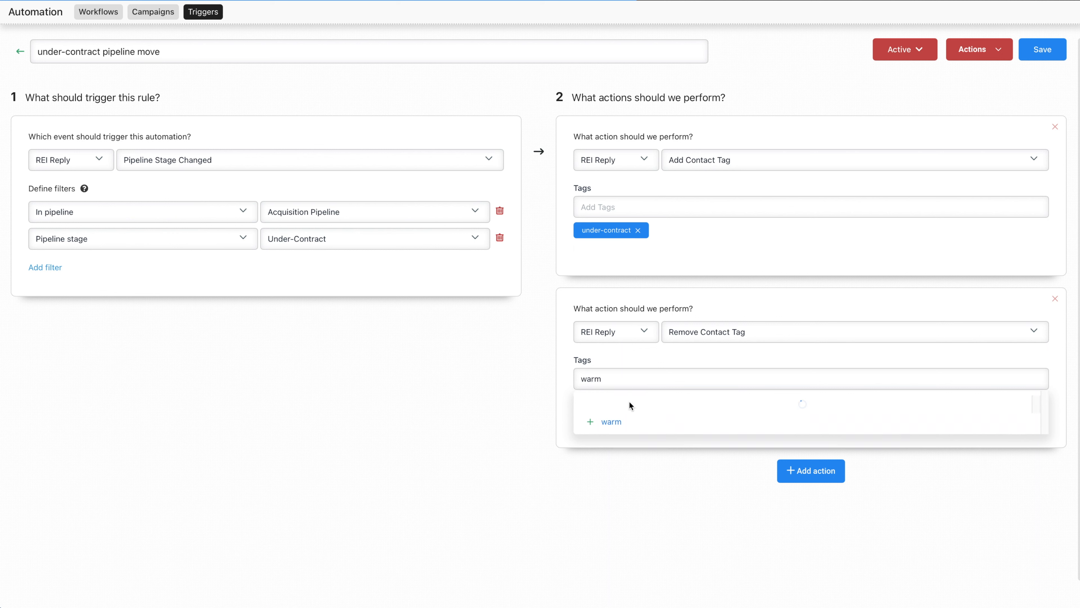
click(625, 411)
text(cold)
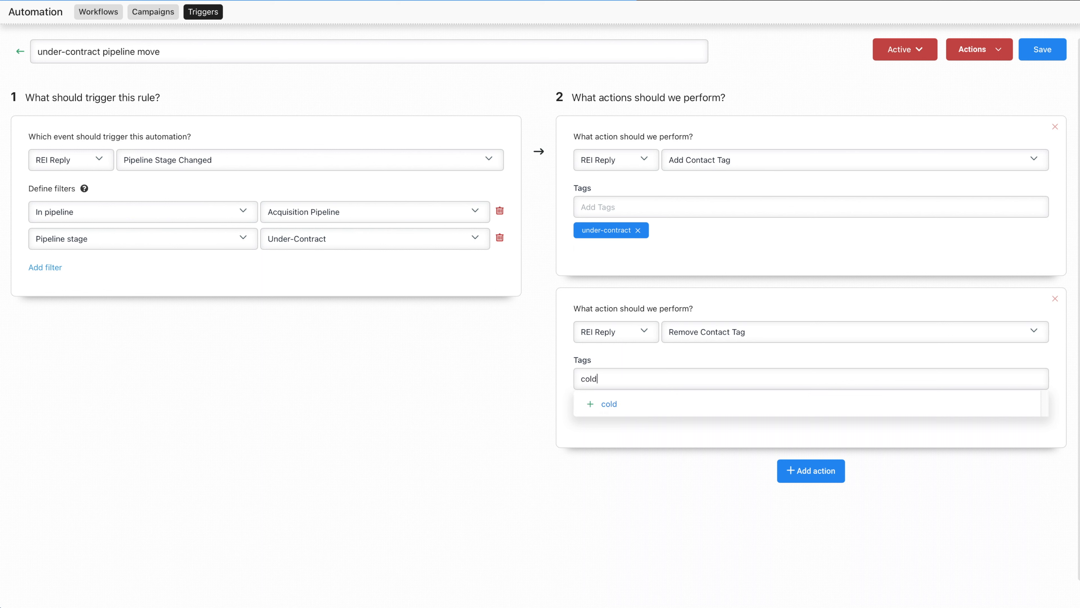
click(637, 405)
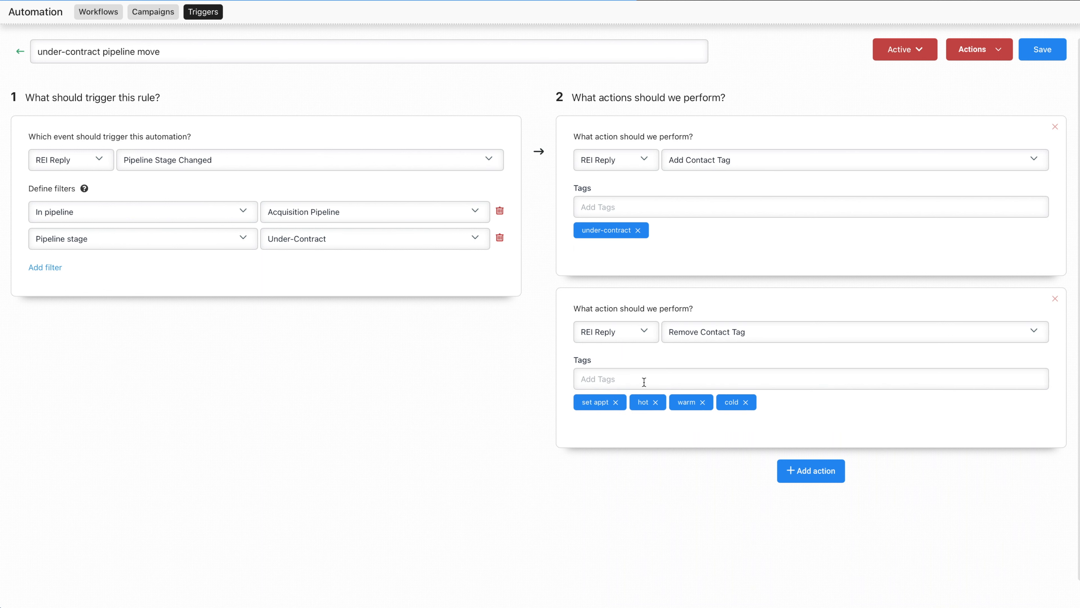
Add the tags closed, find comps and dead to the under-contract pipeline move trigger's Remove Contact Tag action.
text(closed)
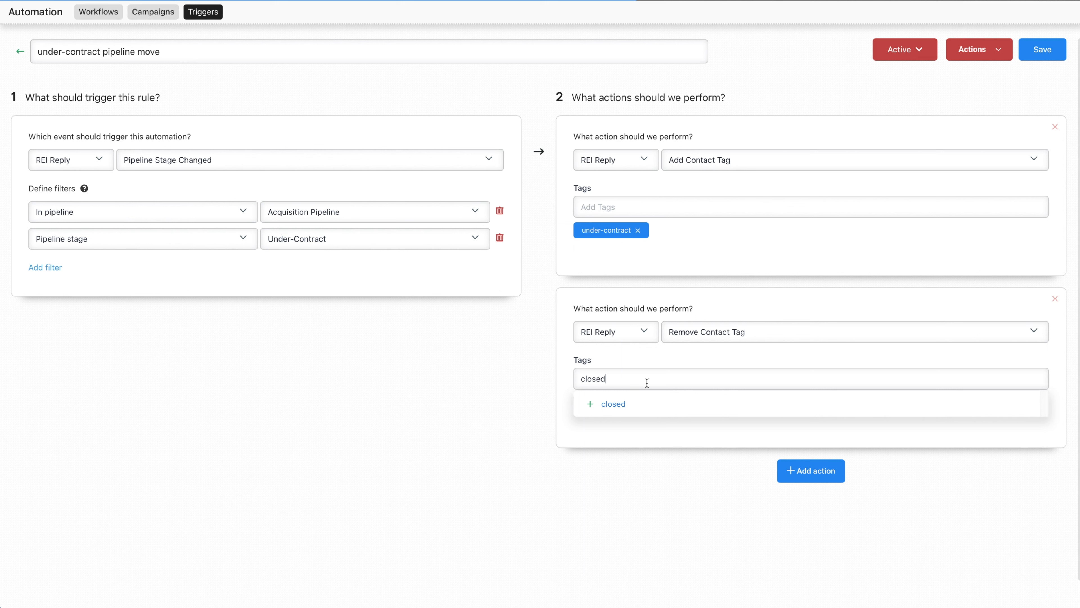
click(643, 408)
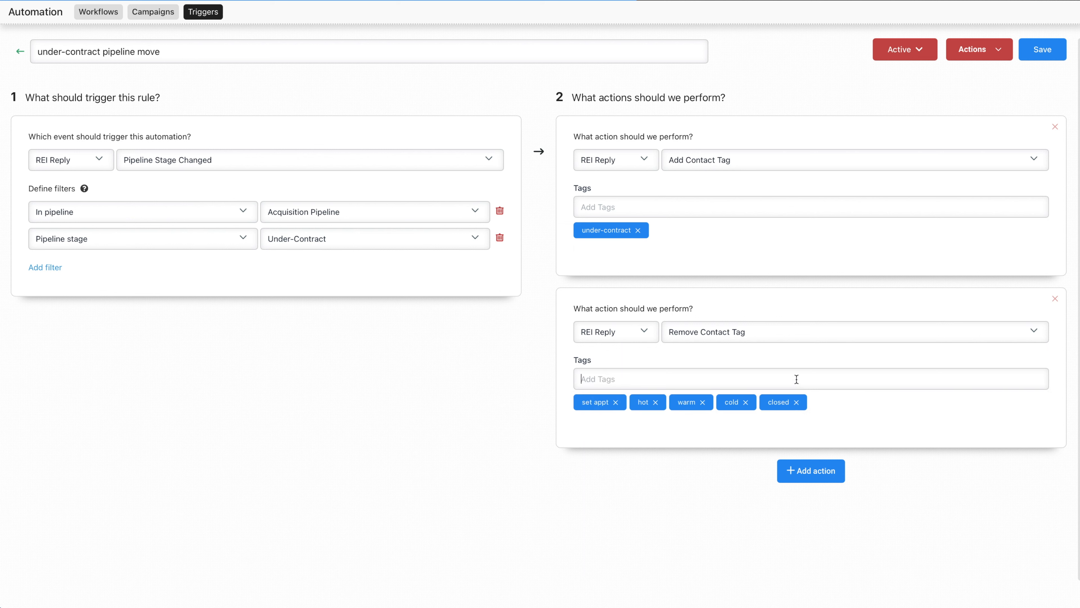
text(find comps)
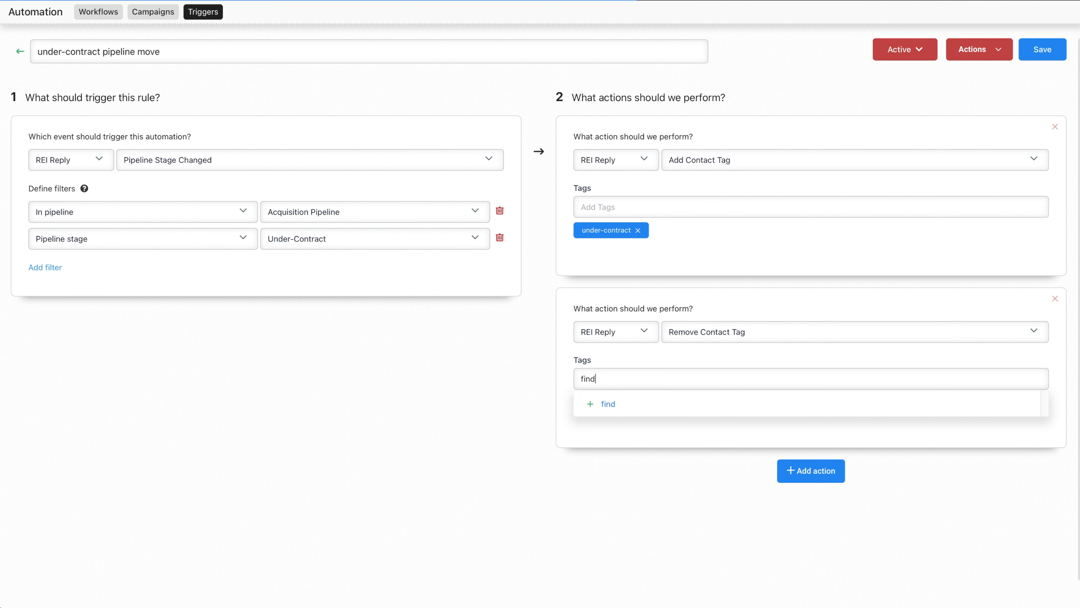
click(748, 407)
text(dead)
click(708, 402)
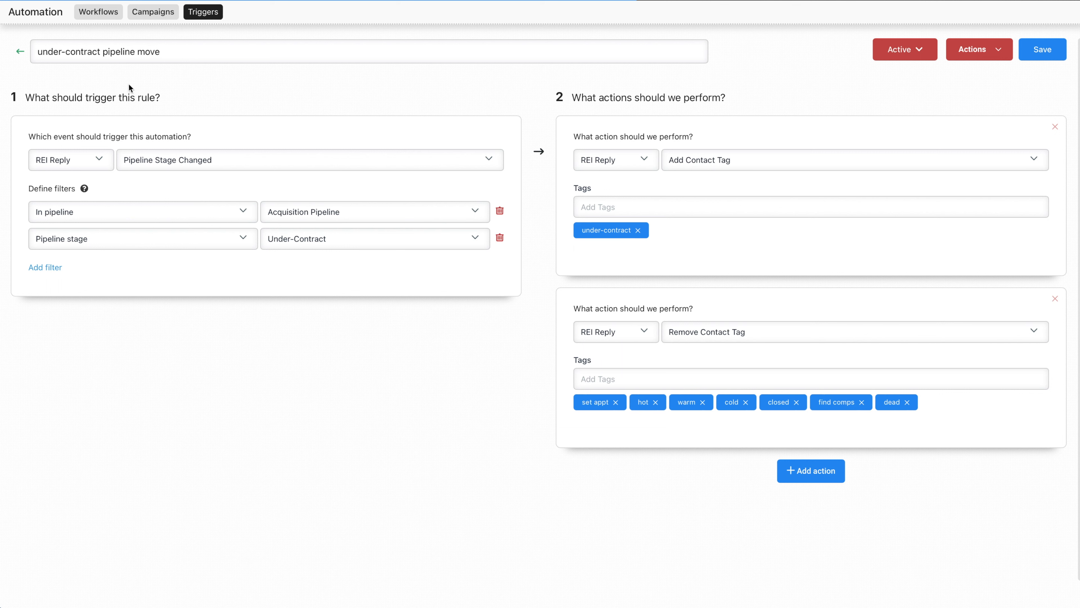
Save the under-contract pipeline move trigger and return to the triggers list.
drag(35, 50, 96, 50)
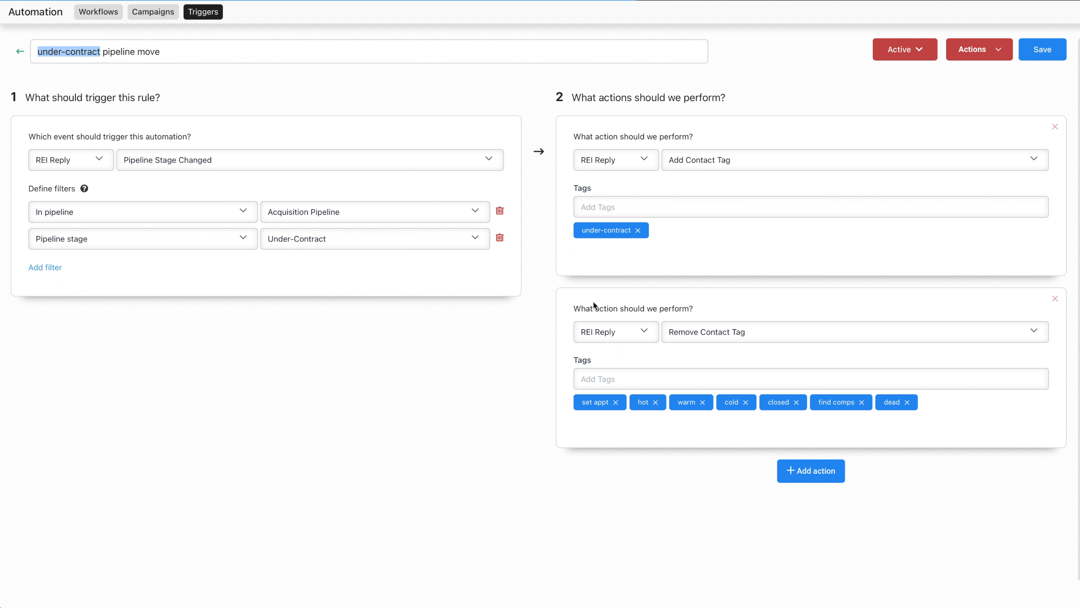
click(740, 215)
click(1042, 49)
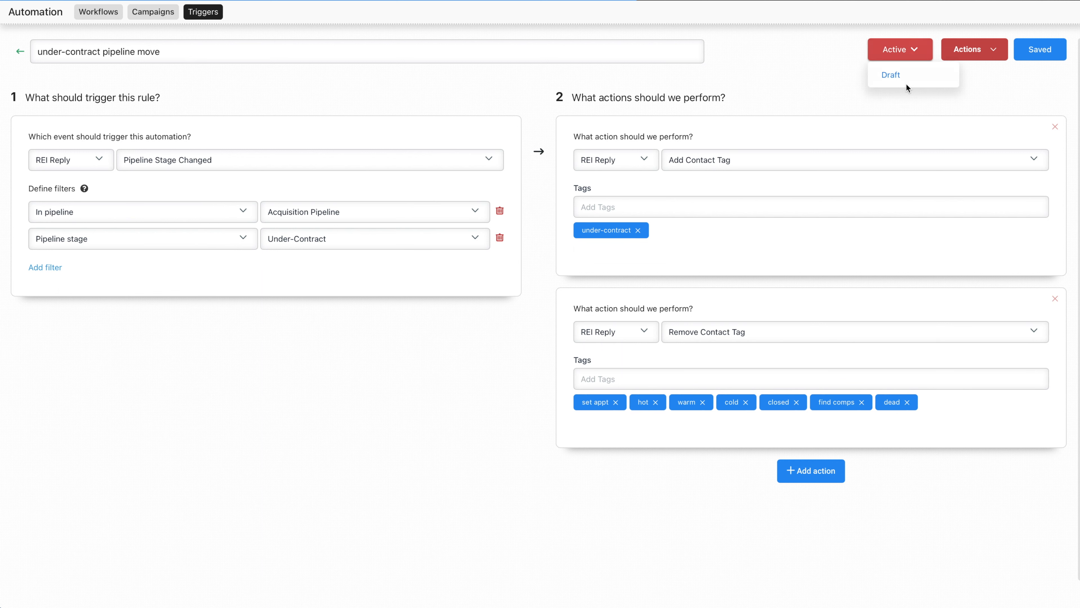
click(20, 51)
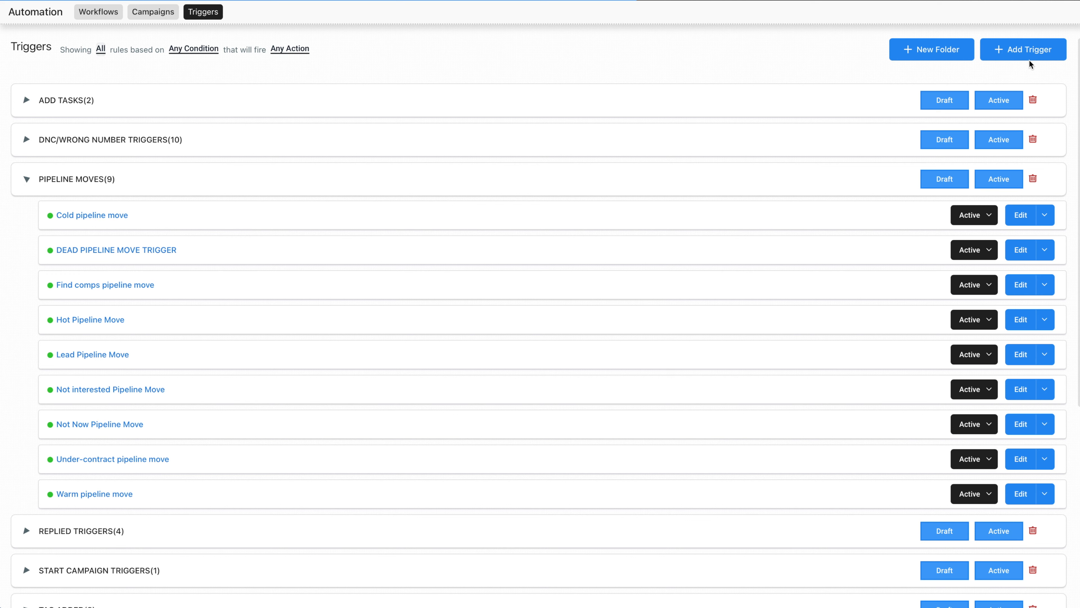
Create a new trigger named closed tag added and assign it to a folder.
scroll(584, 429, down, 1)
scroll(584, 429, down, 6)
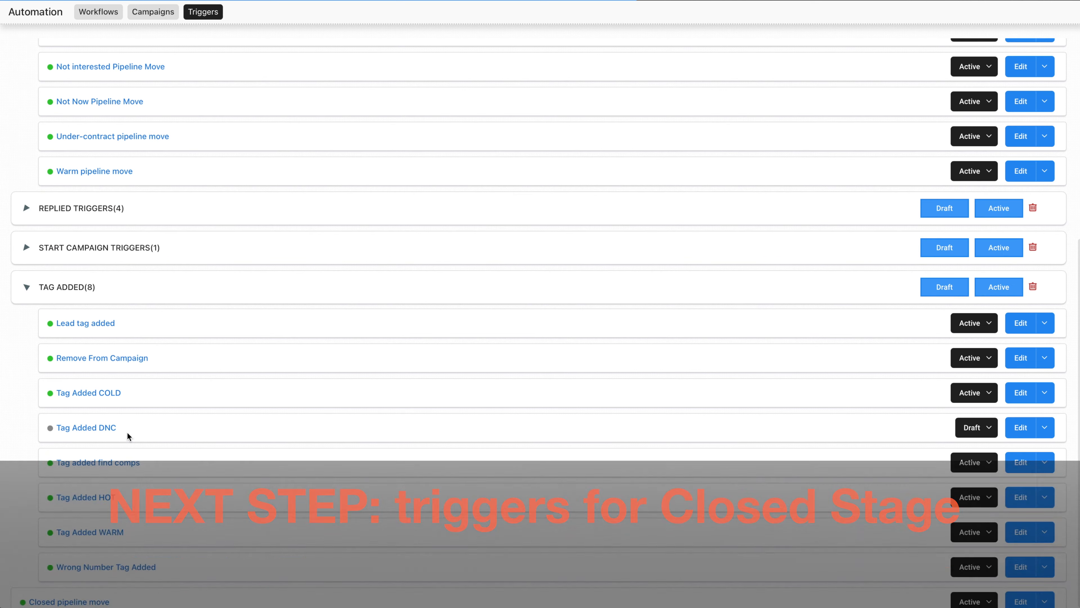
scroll(164, 437, up, 7)
click(1032, 58)
click(428, 65)
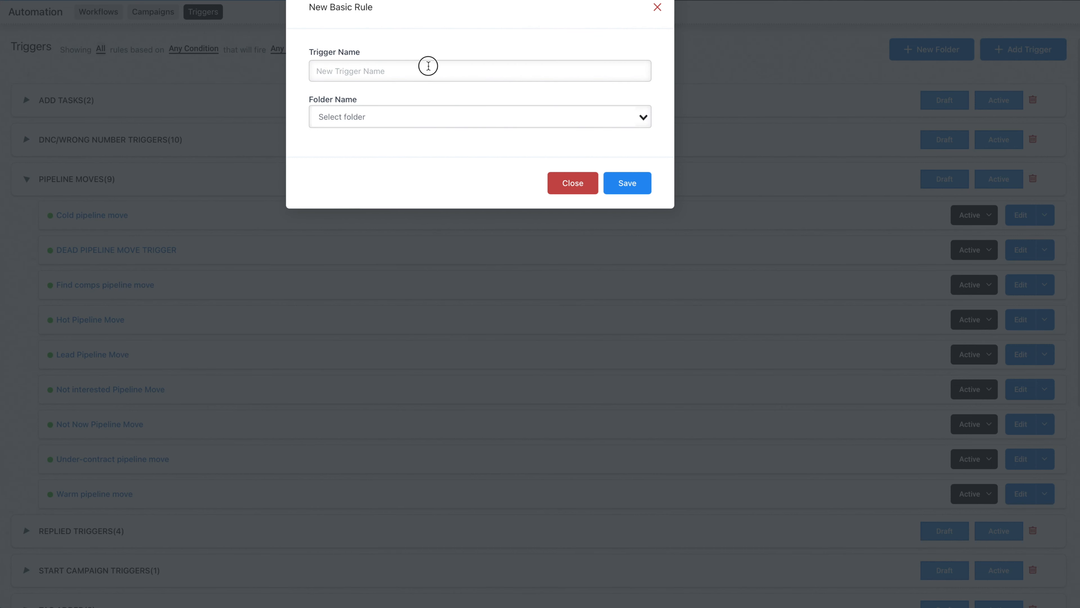
text(closed tag added)
click(644, 112)
click(409, 211)
click(625, 189)
Set the closed tag added trigger's event to Contact Tag with a Tag Added filter for the closed tag.
click(368, 189)
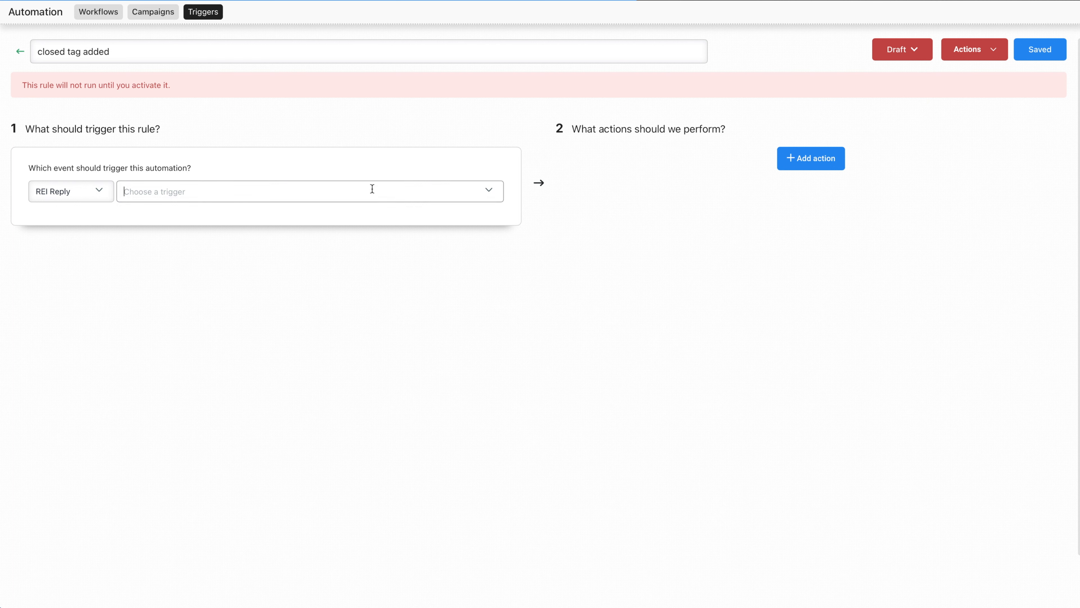
click(198, 370)
click(51, 221)
click(69, 241)
click(85, 281)
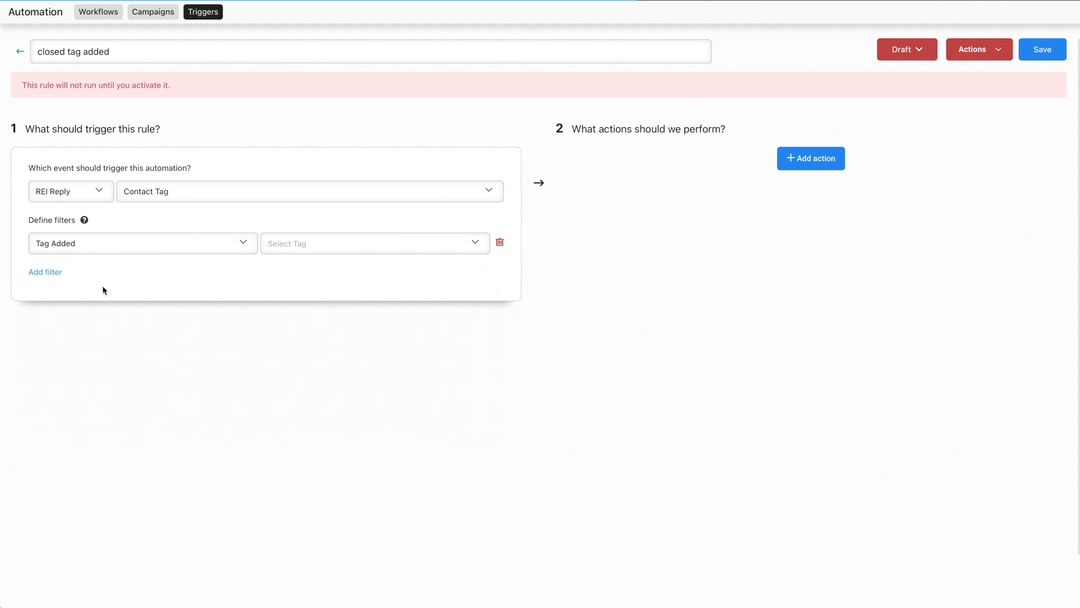
click(313, 240)
text(closed)
scroll(354, 370, down, 1)
scroll(354, 372, down, 3)
click(293, 284)
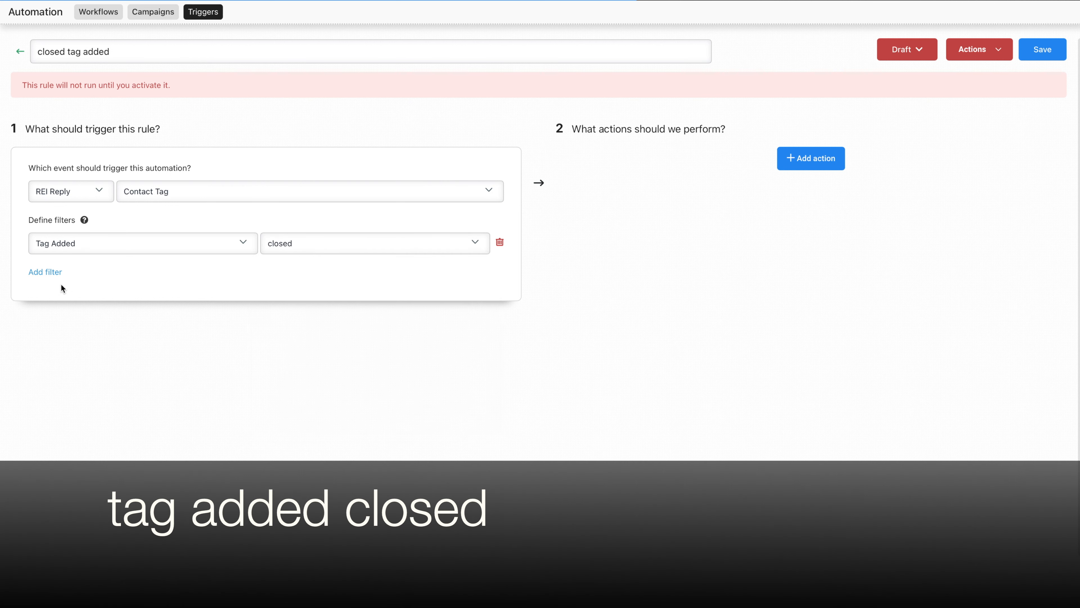
Add an Add / Update Opportunity action for Acquisition Pipeline, stage Closed, allowing the opportunity to move to any previous stage.
click(806, 159)
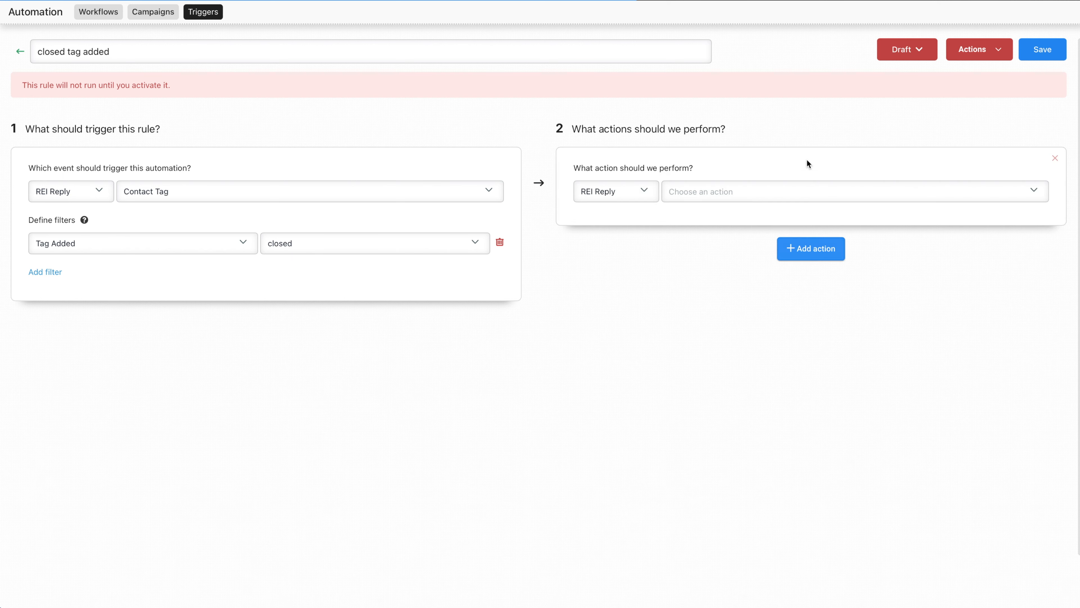
click(822, 189)
click(740, 233)
click(663, 225)
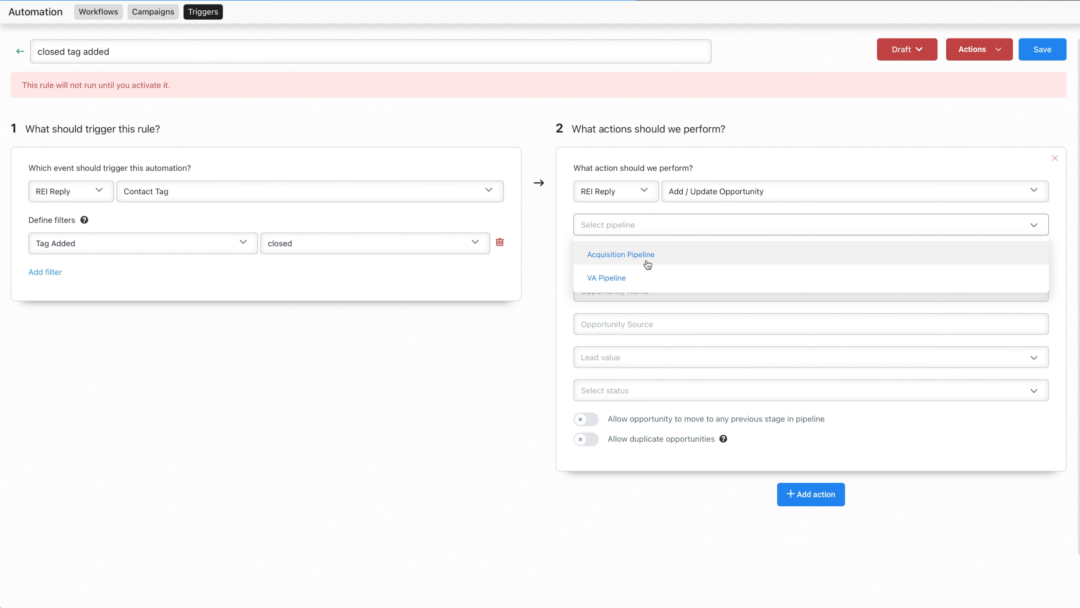
click(648, 263)
click(638, 256)
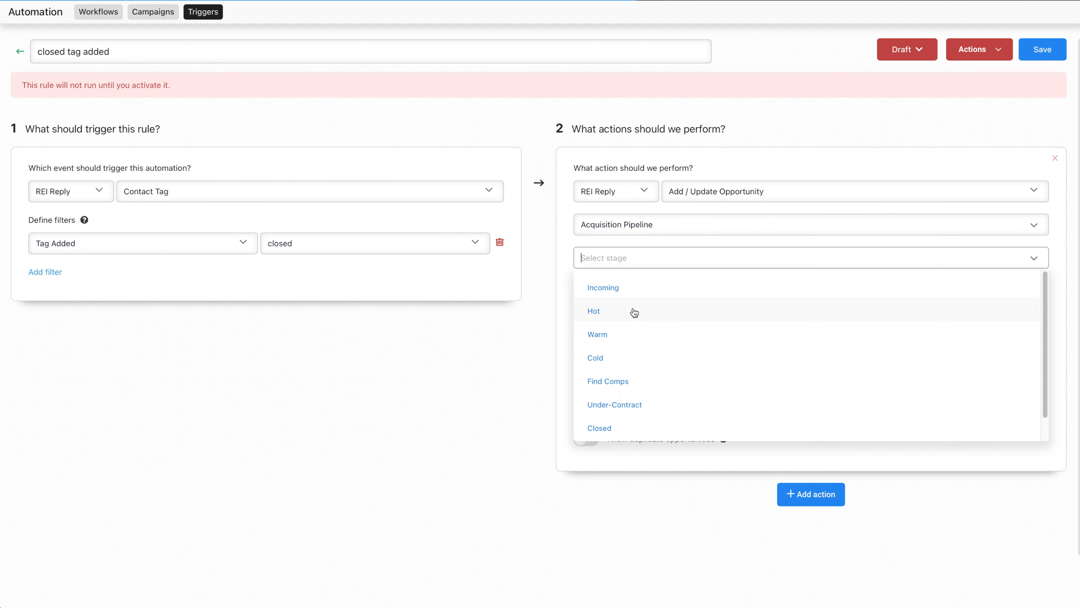
click(618, 427)
click(587, 420)
Add Remove contact tag as the closed tag added trigger's second action.
click(798, 496)
scroll(765, 476, down, 2)
click(764, 443)
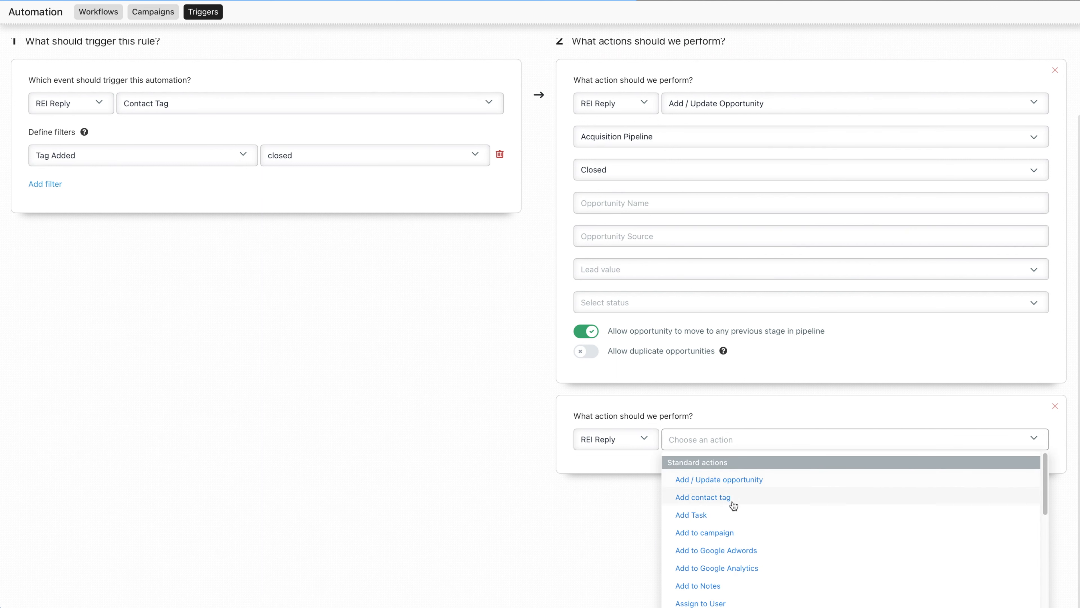
scroll(734, 507, down, 2)
click(772, 592)
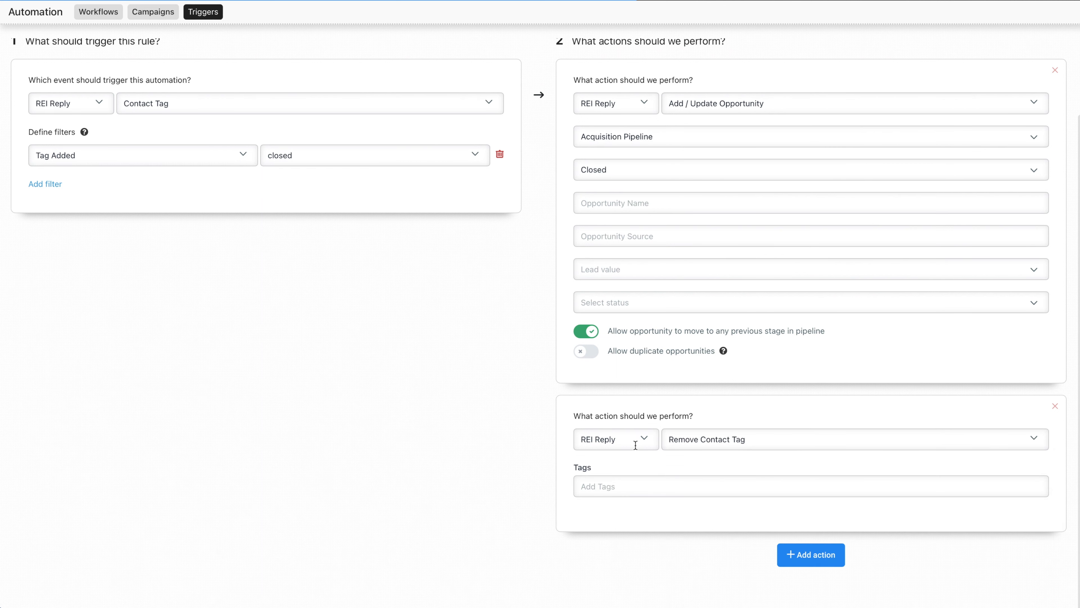
Add set appt, hot and warm to the tags removed by the closed tag added trigger.
click(617, 492)
text(se)
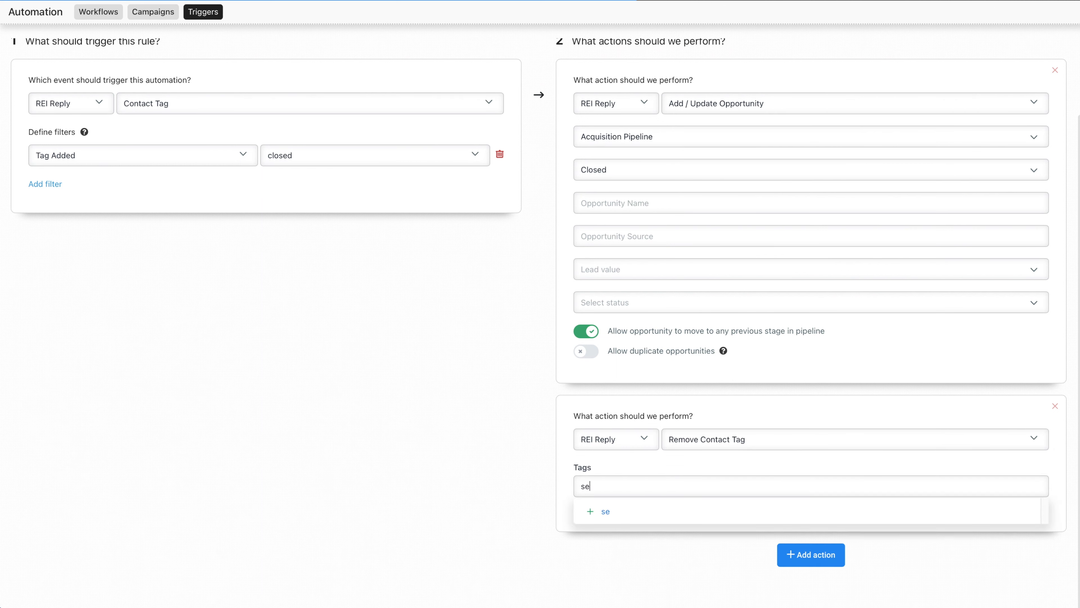
text(p appt)
click(611, 512)
click(621, 489)
text(hot)
click(608, 512)
text(warm)
click(623, 485)
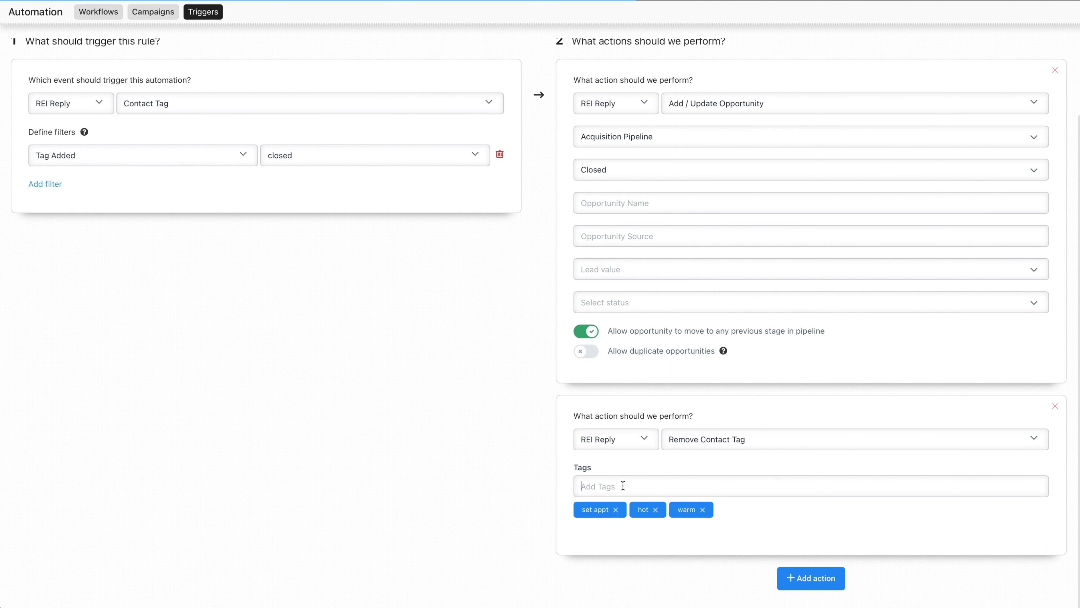
Add cold, dead, under-contract and find comps to the Remove Contact Tag action's tags.
text(cold)
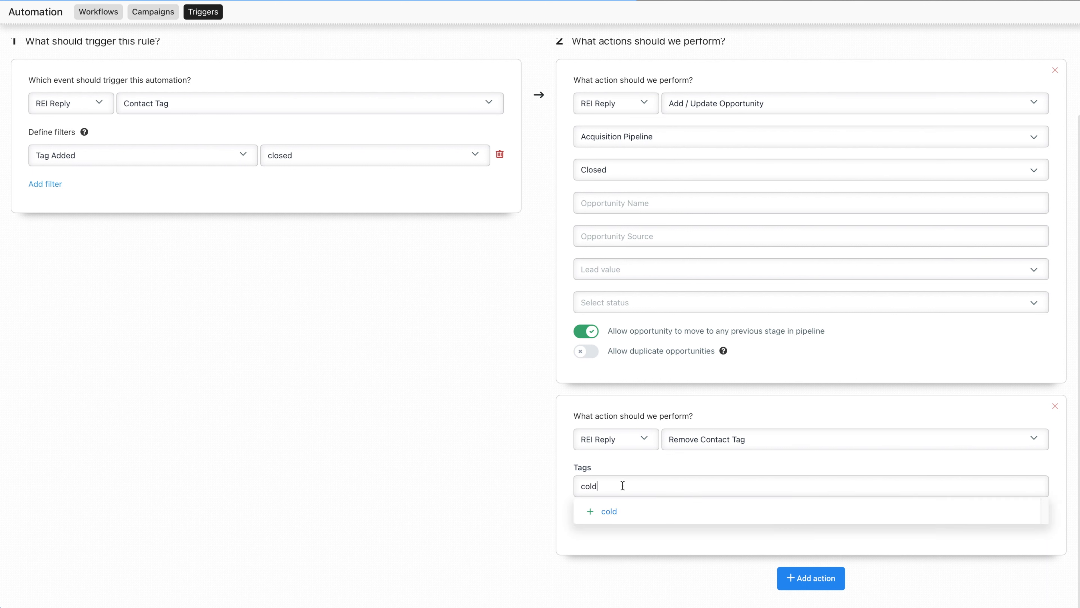
click(622, 510)
text(dead)
click(623, 507)
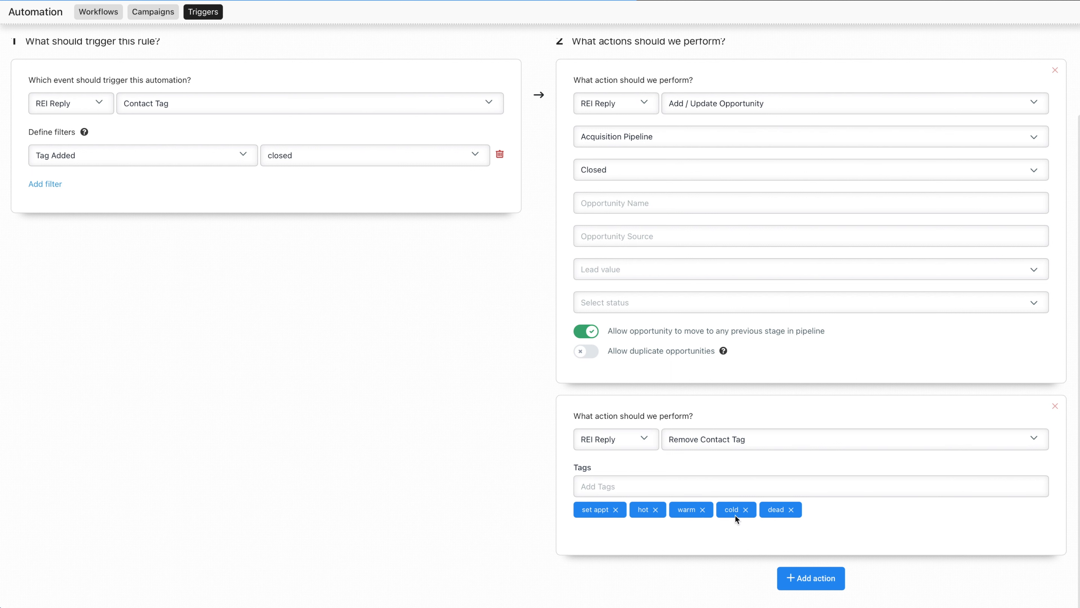
text(under-contract)
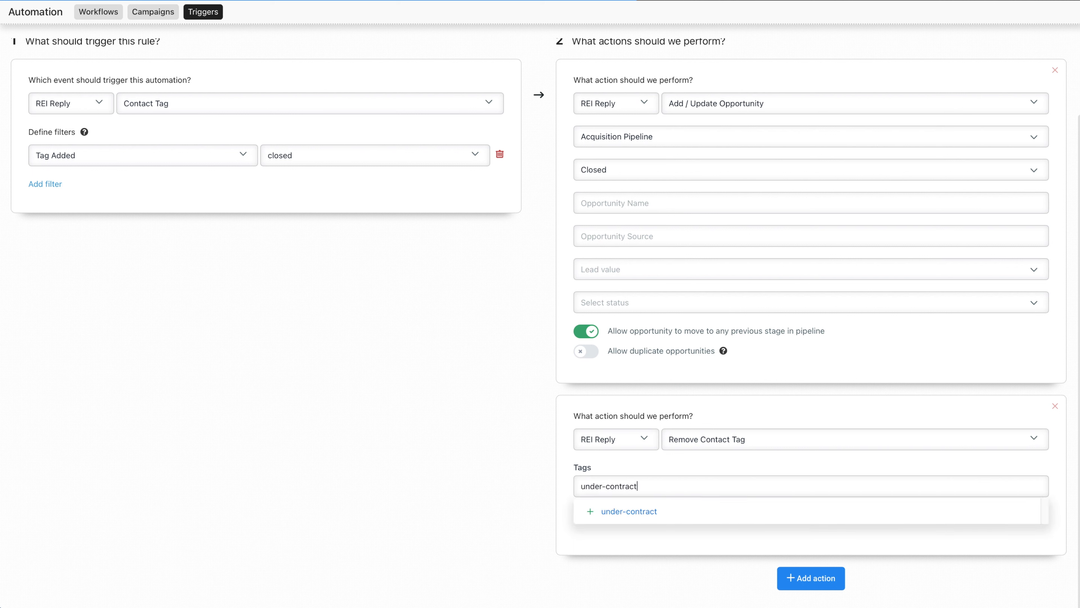
click(764, 511)
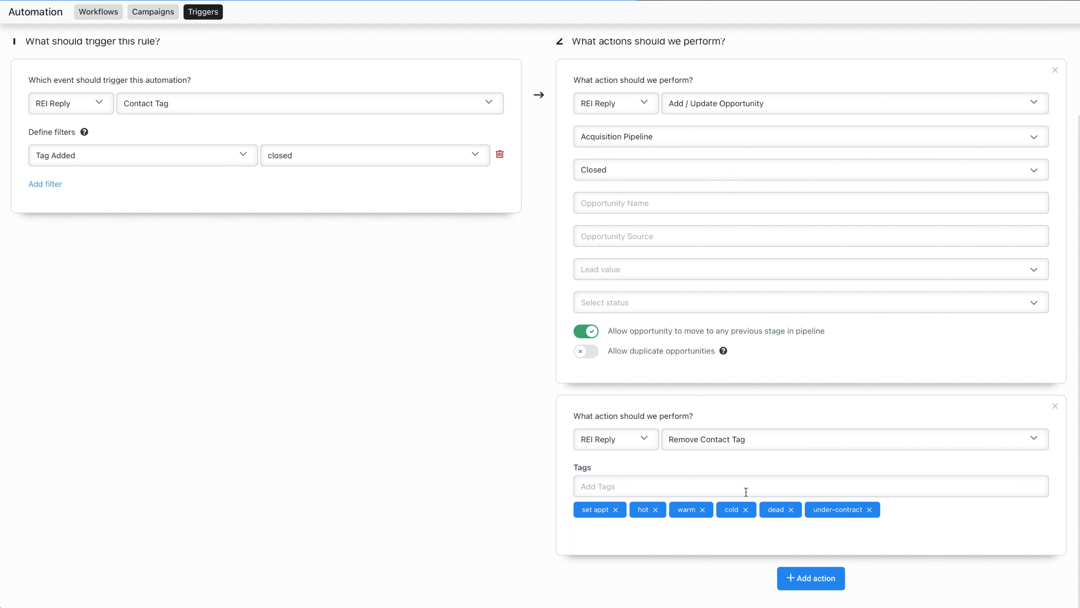
text(find comps)
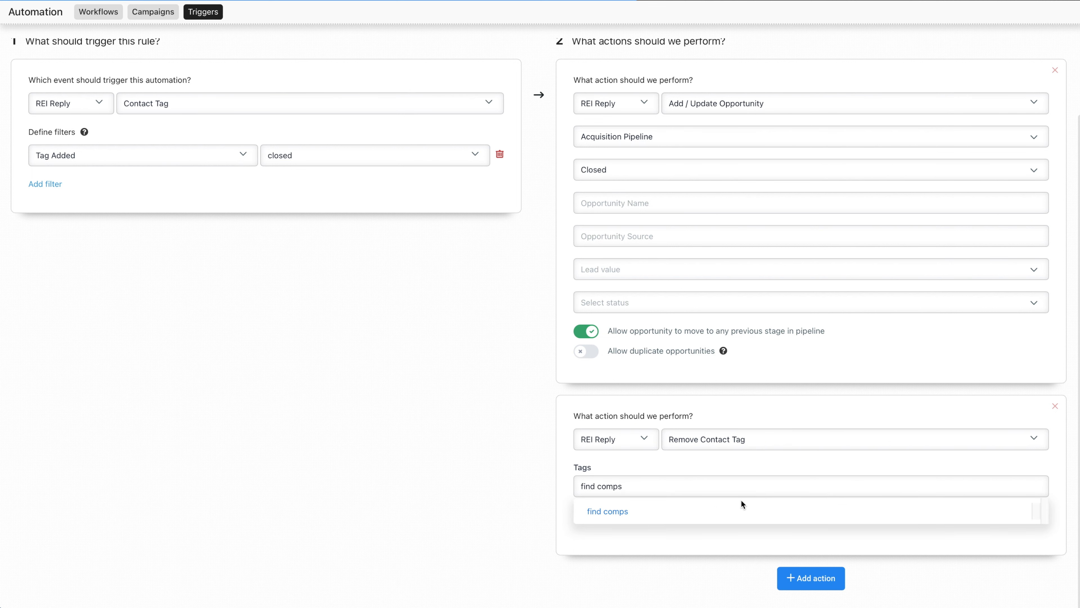
click(732, 510)
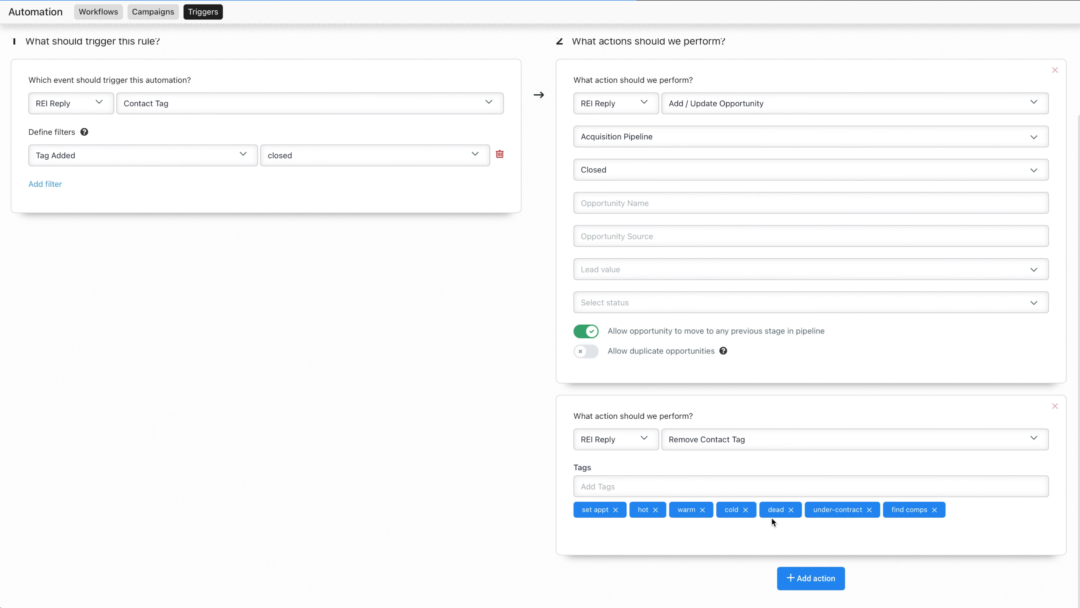
Save the closed tag added trigger and set its status to Active.
scroll(360, 395, up, 1)
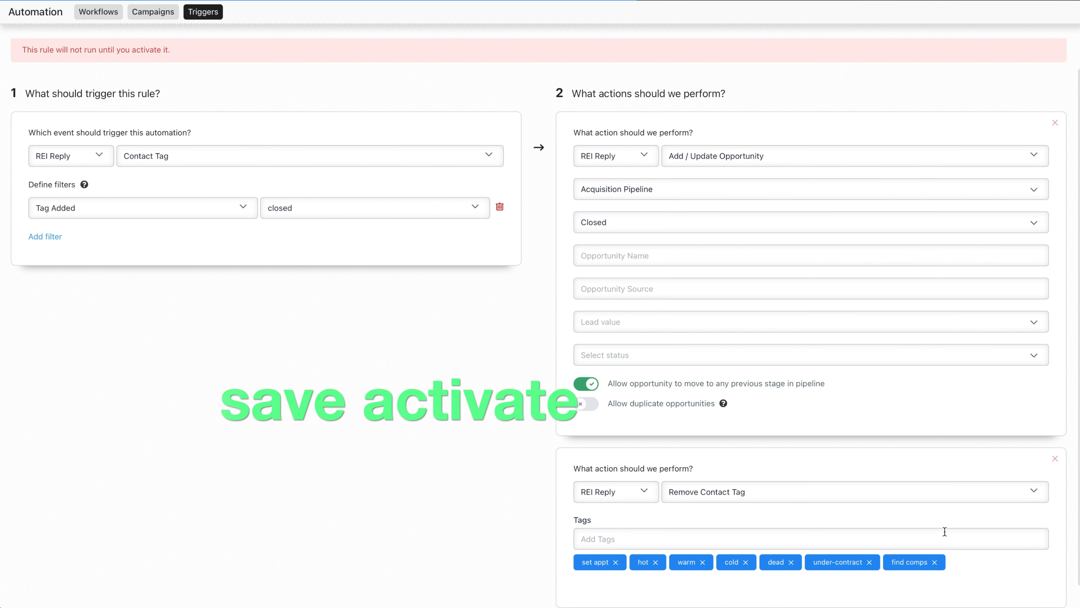
scroll(945, 531, up, 2)
click(1041, 48)
click(907, 49)
click(902, 75)
Open the Closed pipeline move trigger and add Remove Contact Tag as its second action.
scroll(247, 410, down, 7)
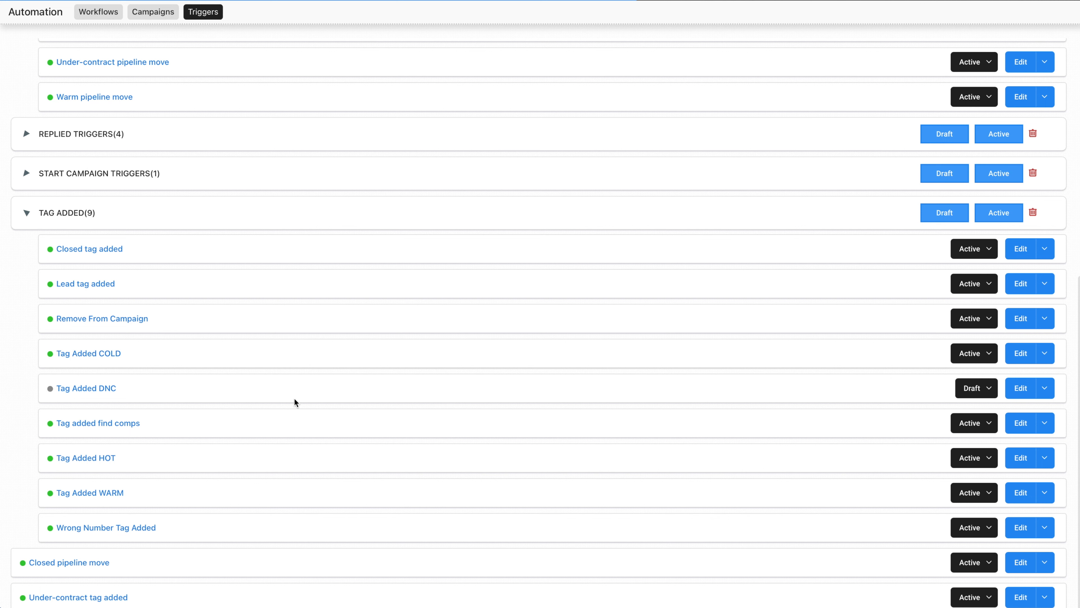
click(79, 565)
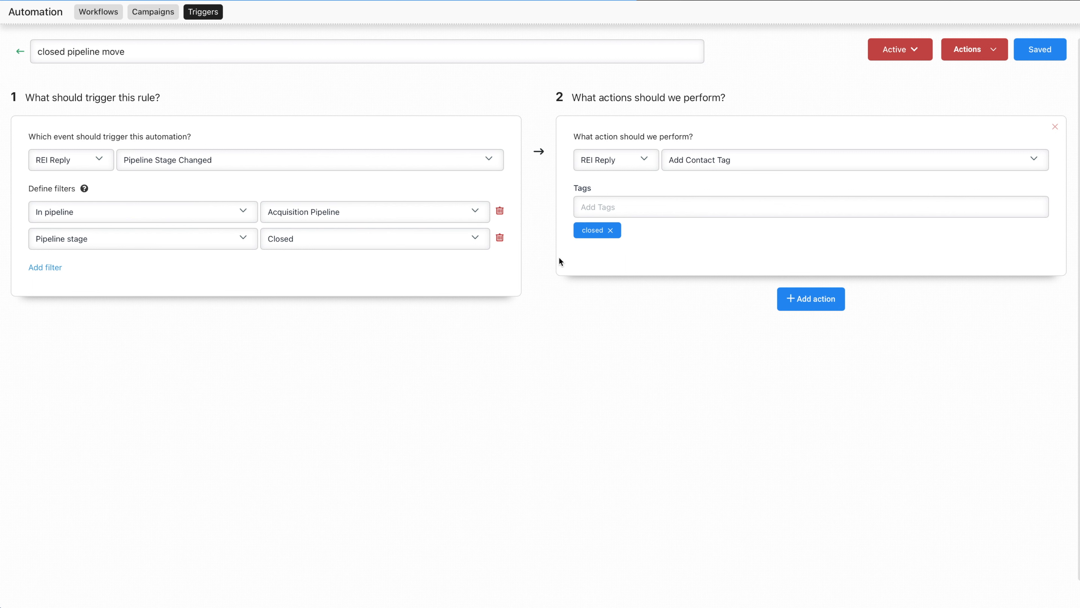
click(812, 289)
click(691, 330)
scroll(792, 468, down, 5)
click(729, 371)
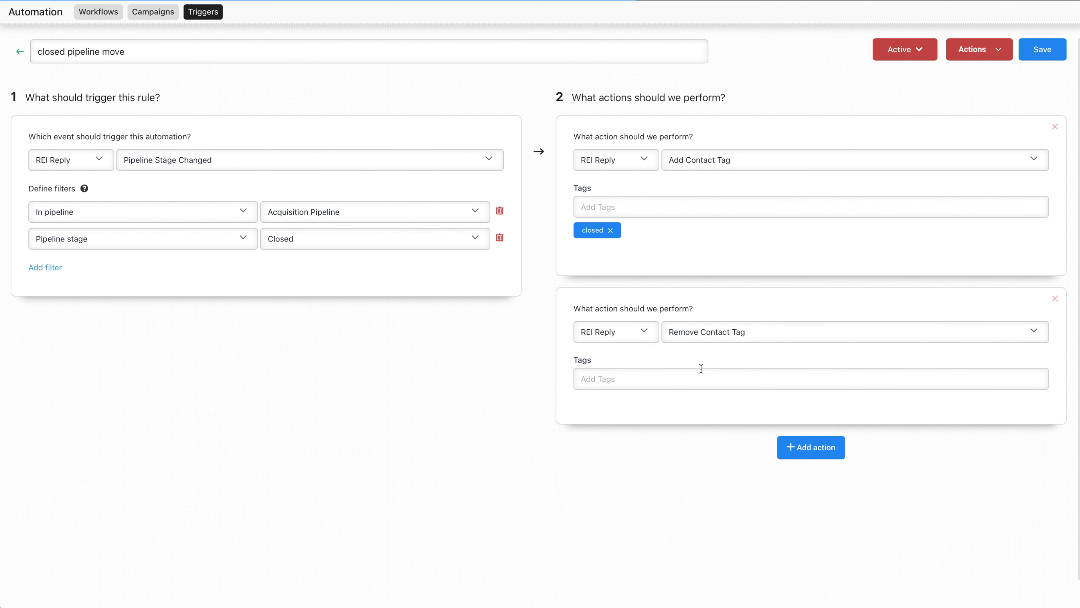
Add set appt, hot, warm and cold to the tags removed by the closed pipeline move trigger.
text(set appt)
click(671, 399)
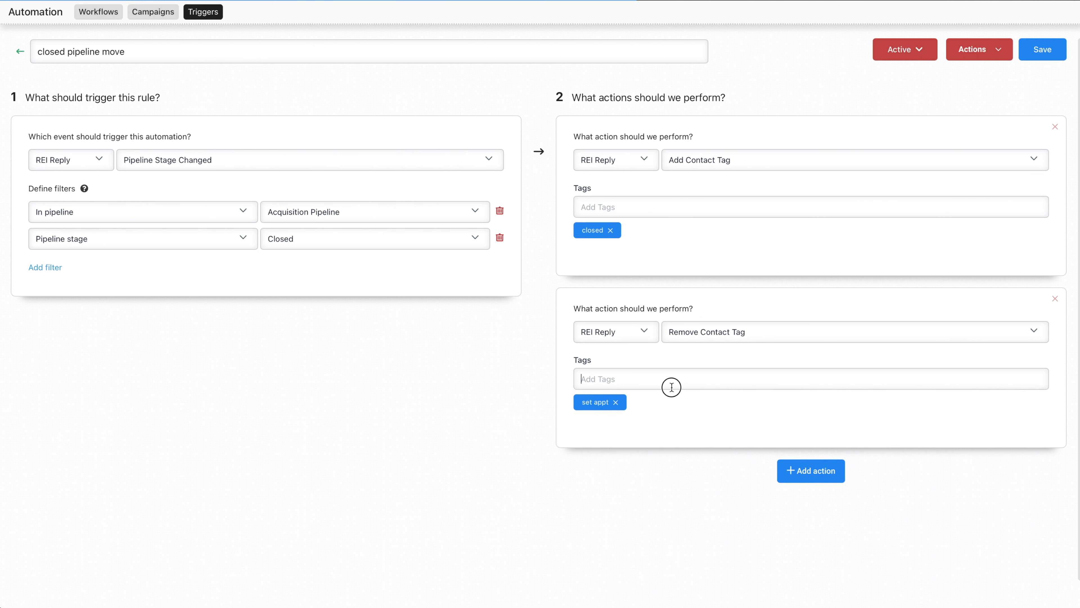
text(hot)
click(658, 405)
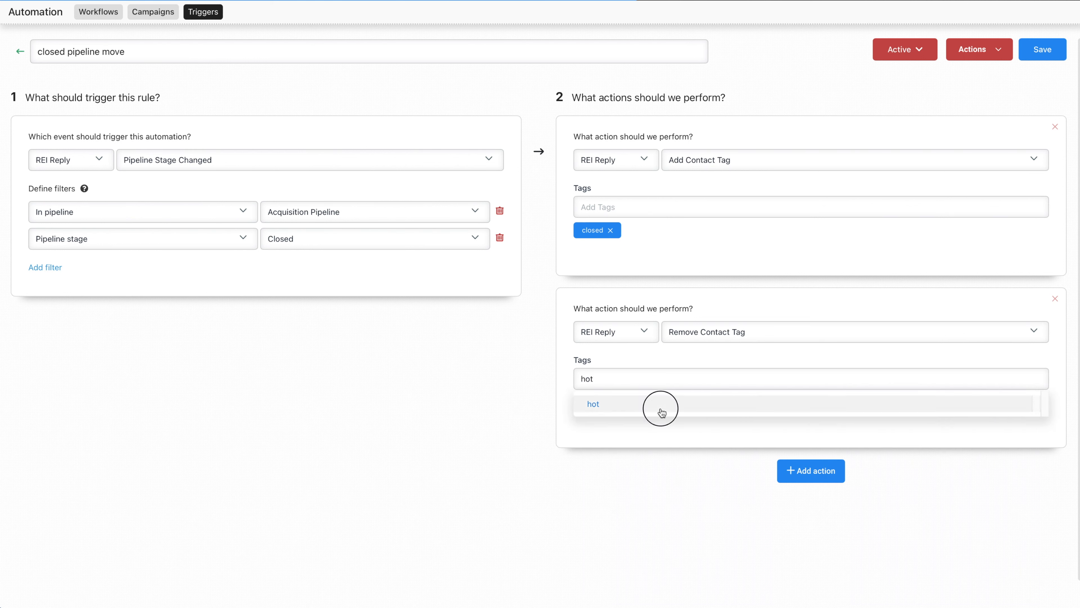
text(warm)
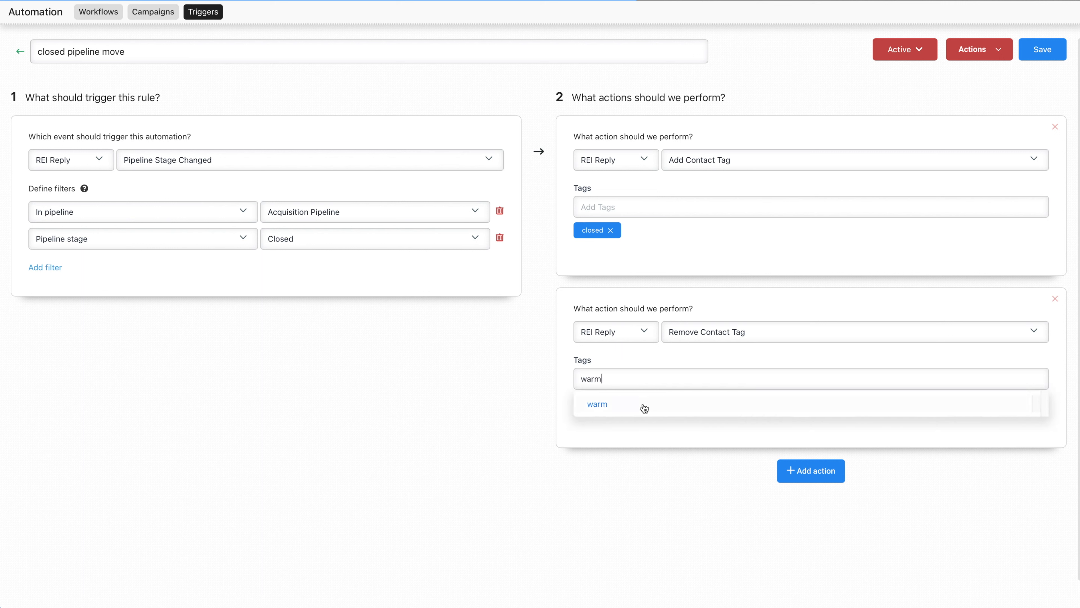
click(644, 405)
text(cold)
click(642, 404)
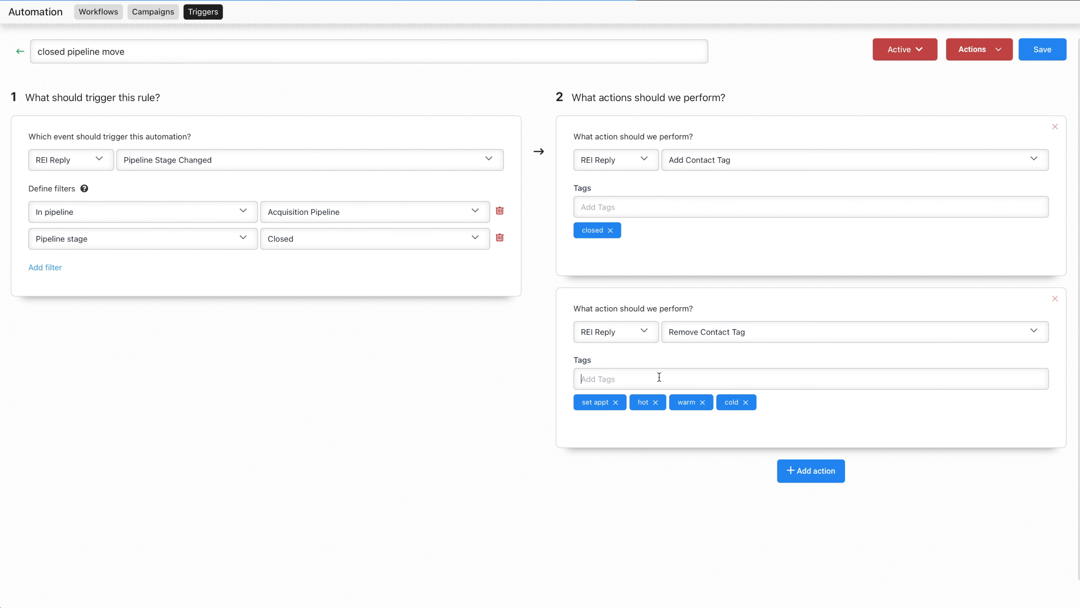
Add find comps, under-contract and dead to the removed tags, deleting the stray under-contra tag from the list.
text(find)
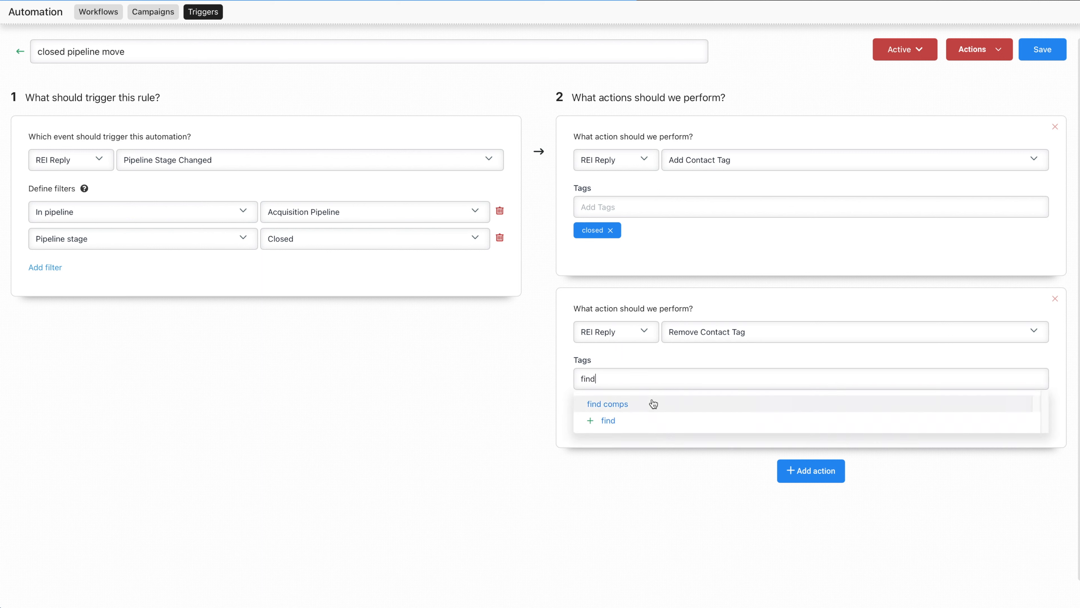
click(651, 403)
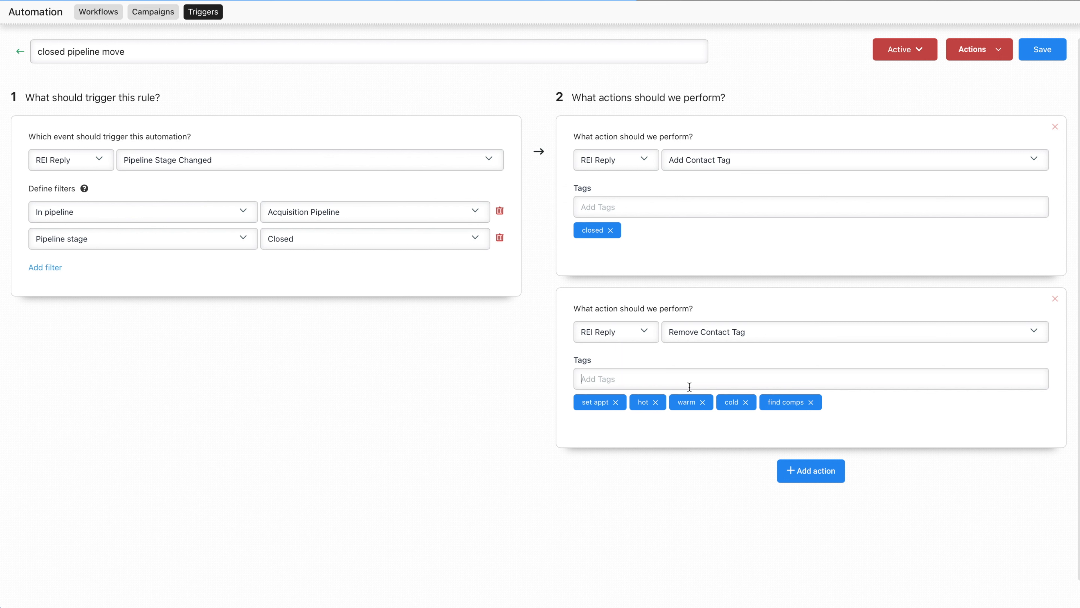
text(und)
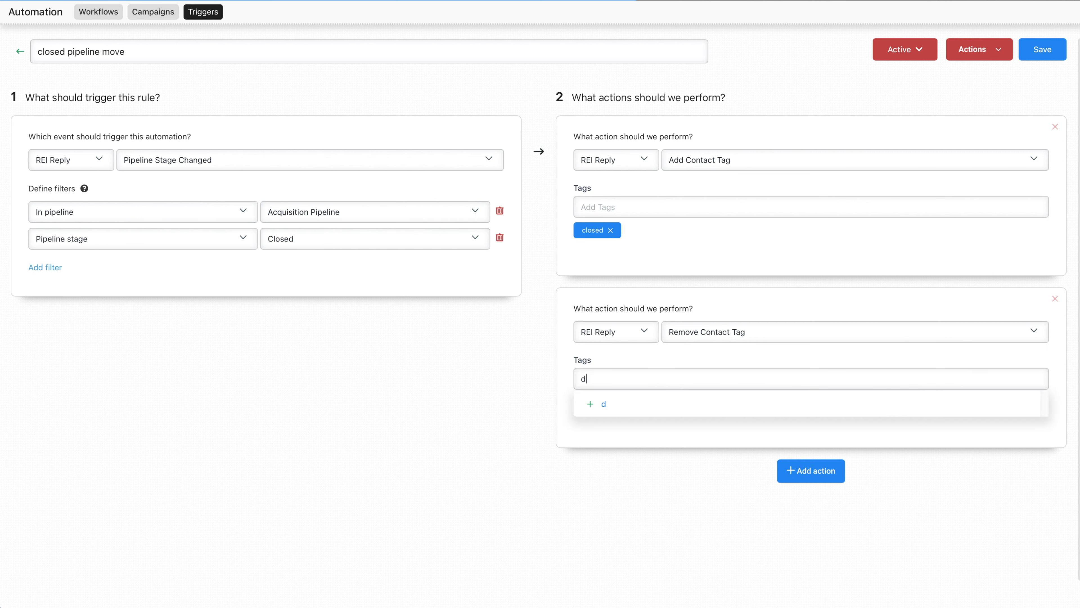
text(er-contr)
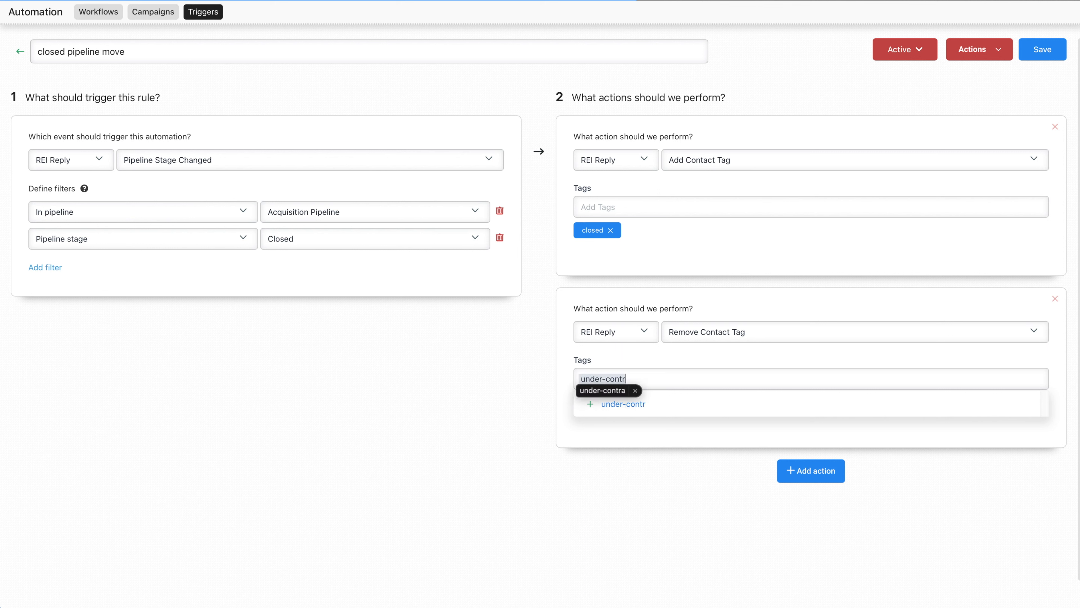
text(a)
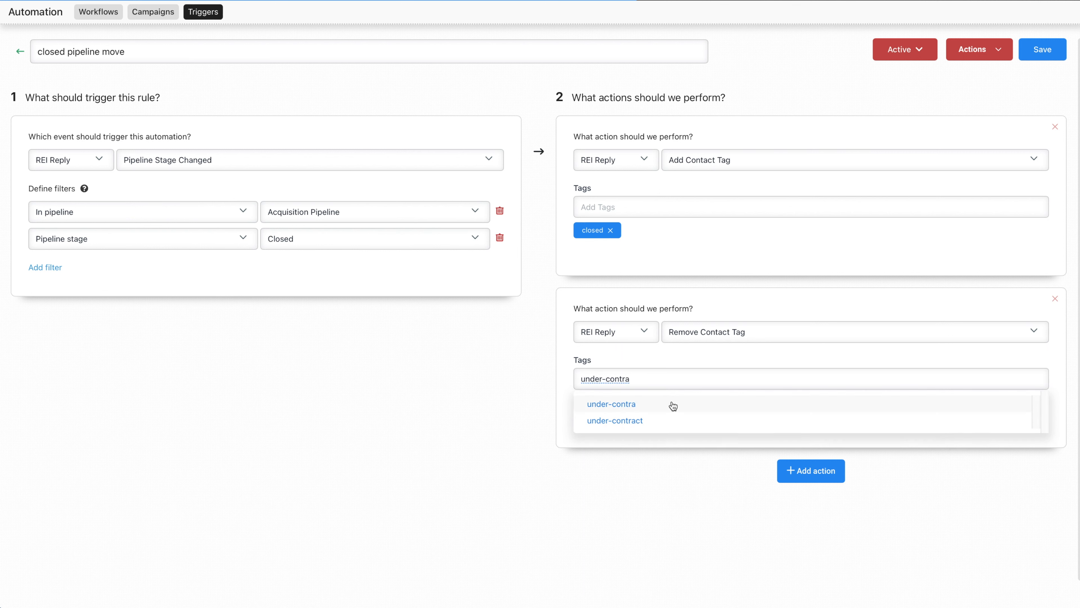
click(650, 421)
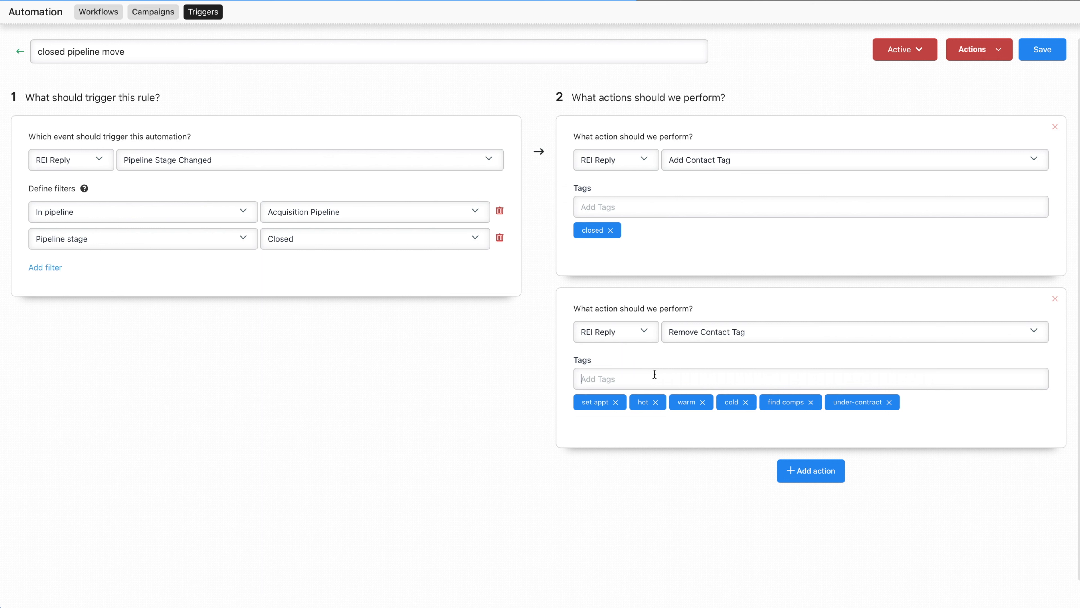
text(dead)
click(647, 403)
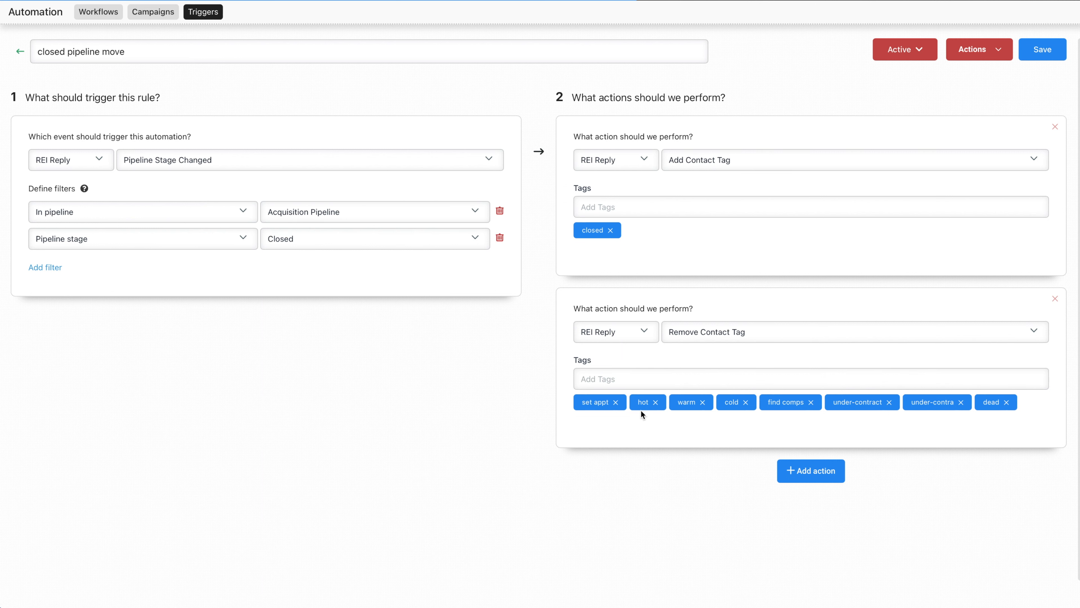
click(961, 403)
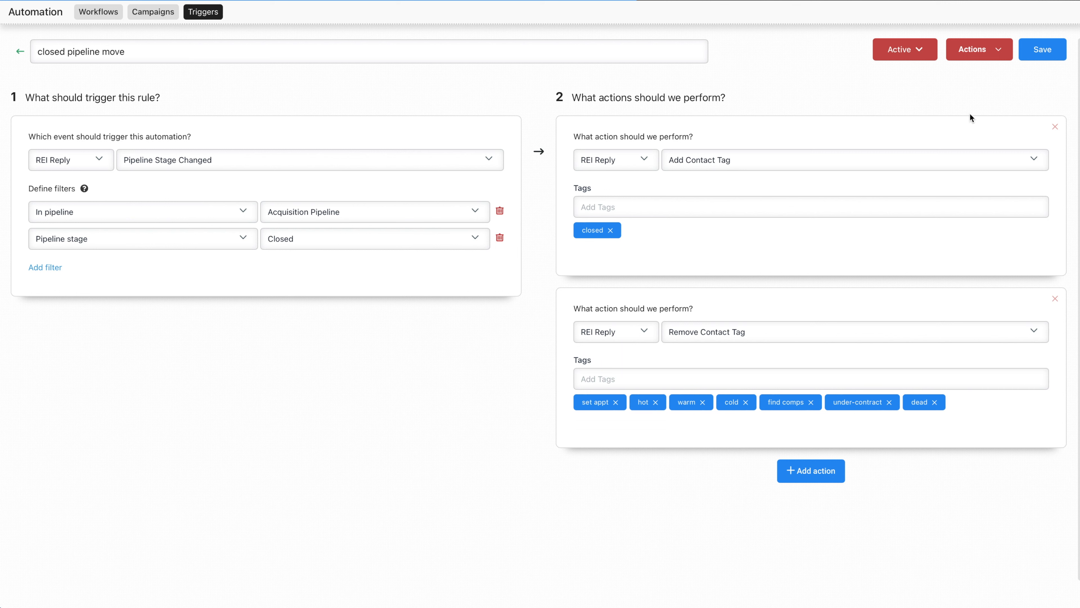
Save the closed pipeline move trigger, check its status options and return to the triggers list.
click(1038, 54)
click(910, 52)
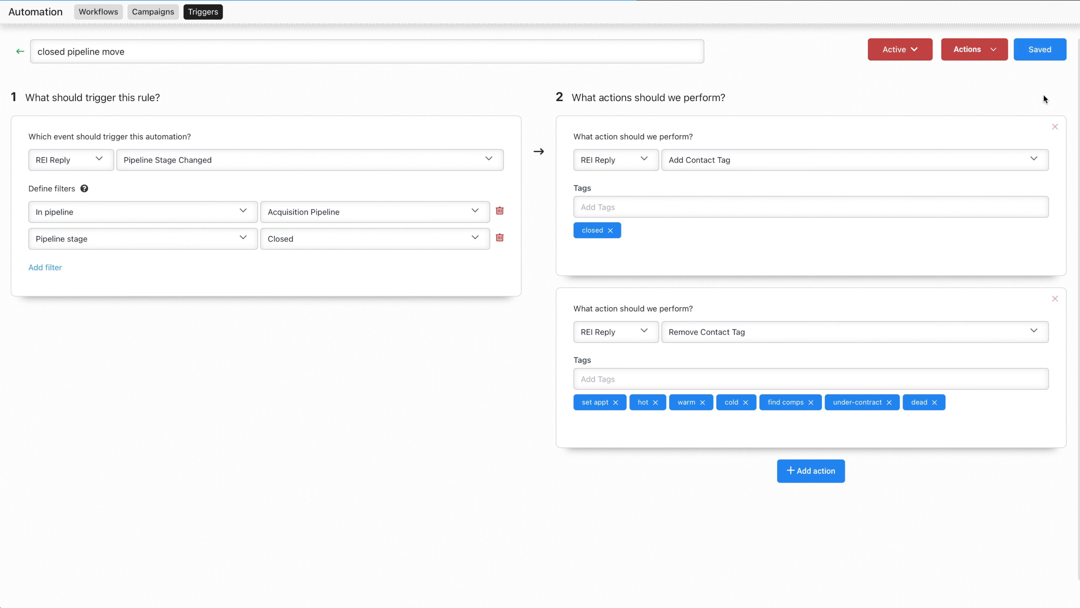
click(893, 49)
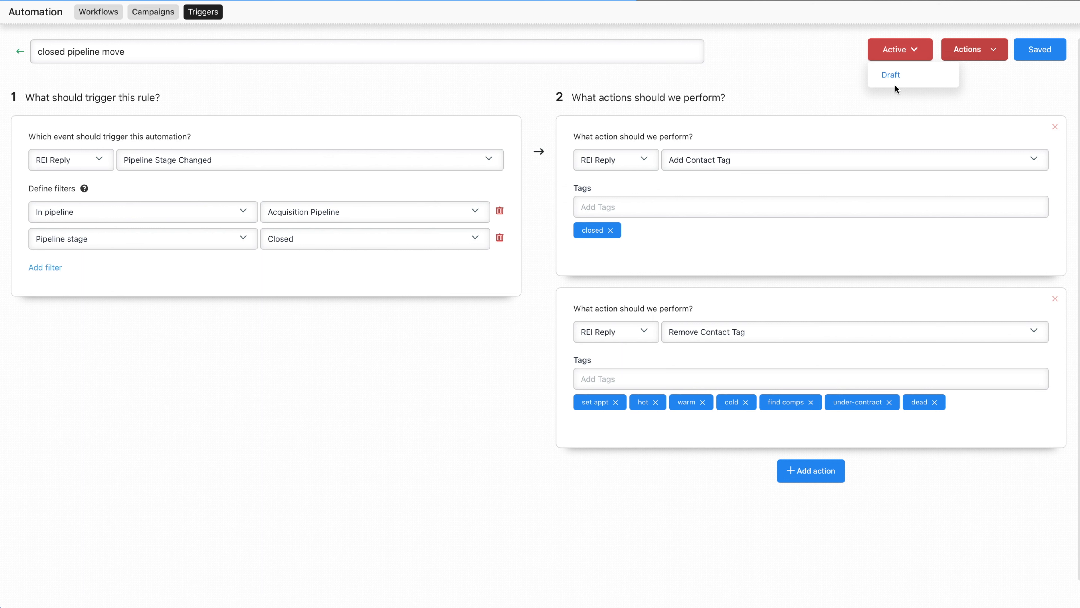
click(19, 52)
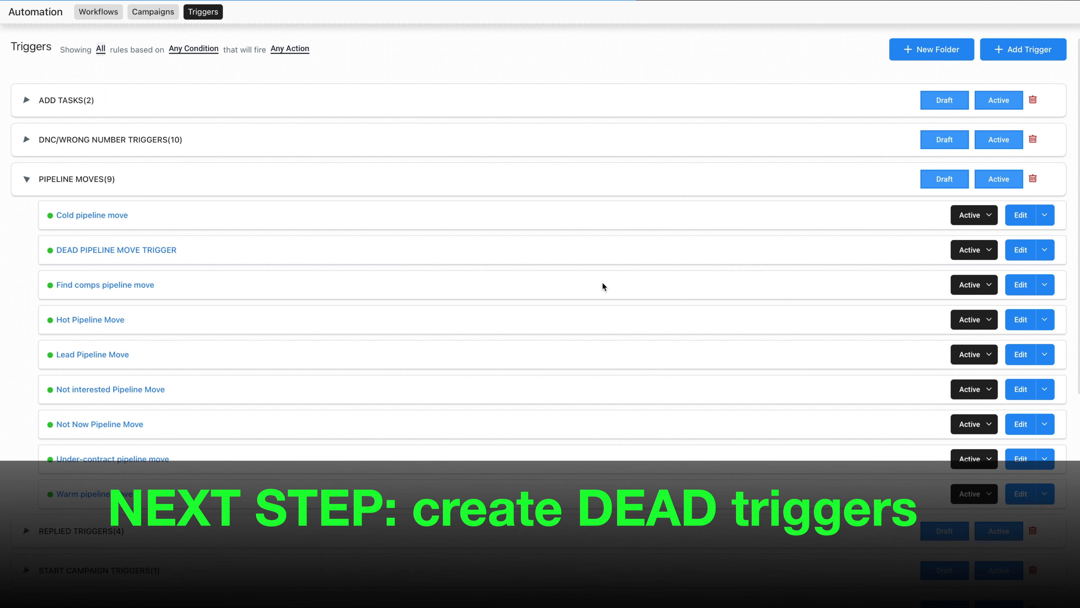
Create a new trigger named dead tag added in the TAG ADDED folder.
scroll(680, 395, down, 5)
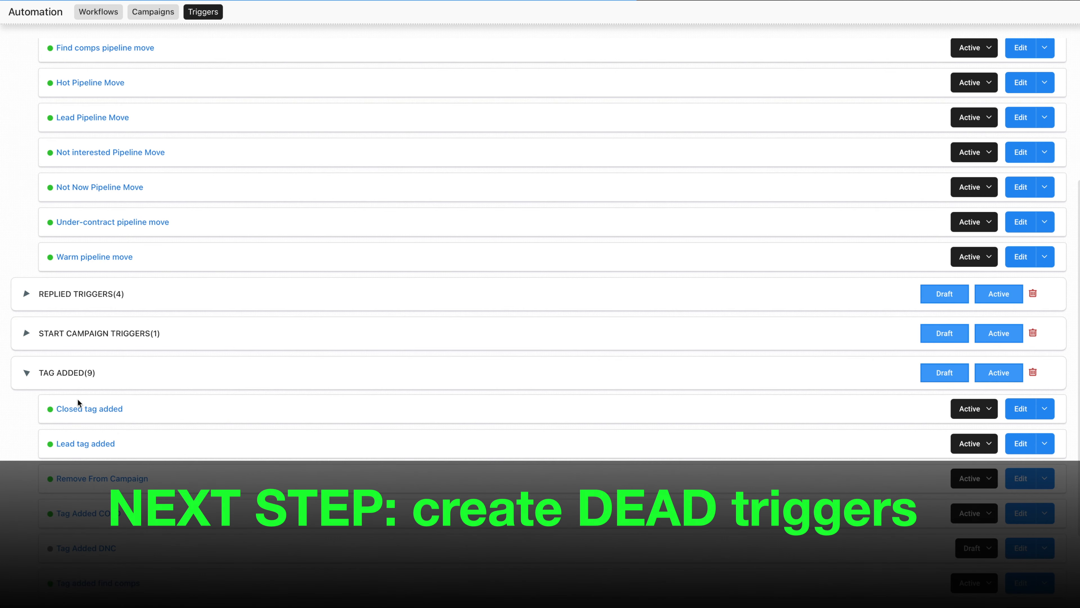
scroll(68, 373, down, 2)
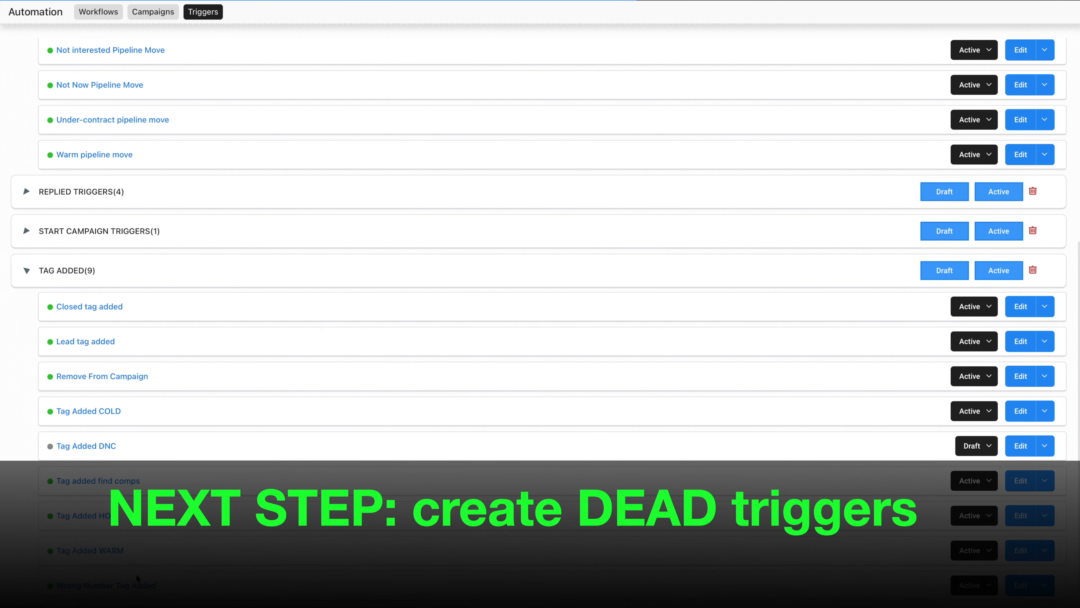
scroll(694, 174, up, 2)
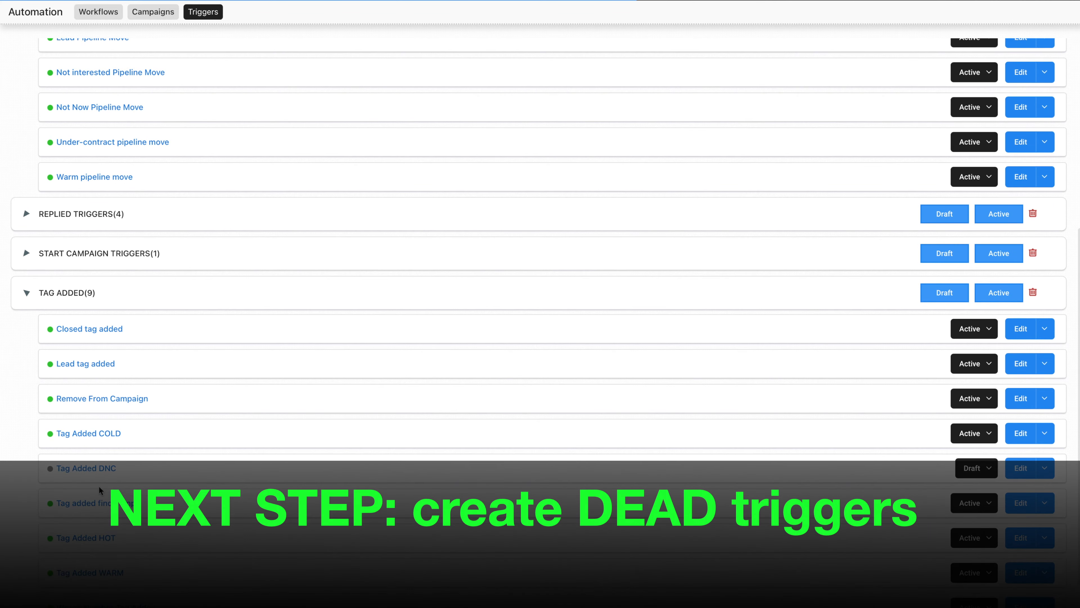
scroll(694, 173, up, 6)
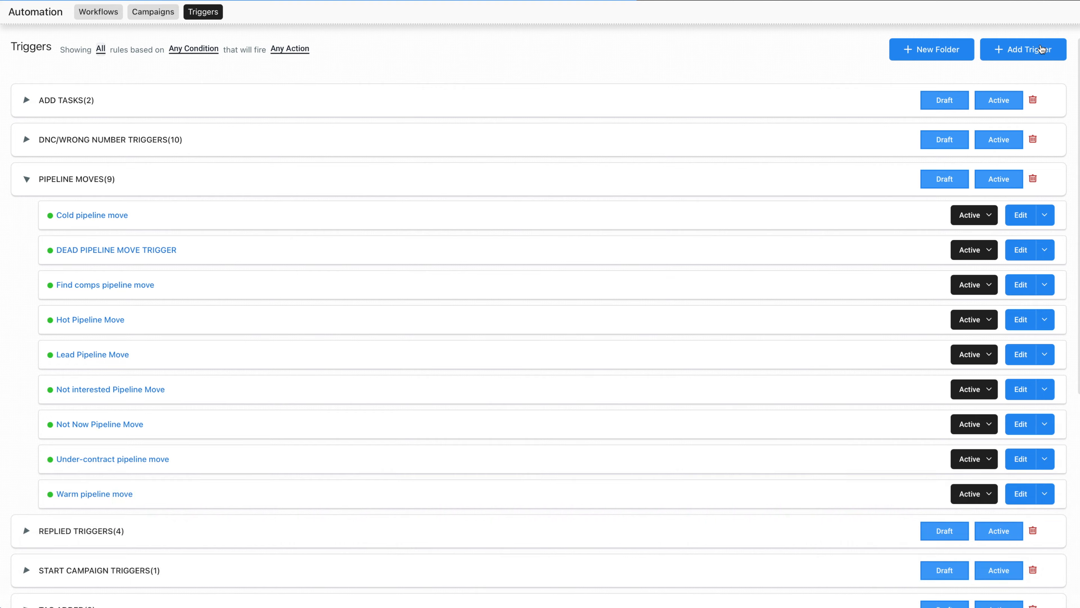
click(1026, 50)
click(430, 69)
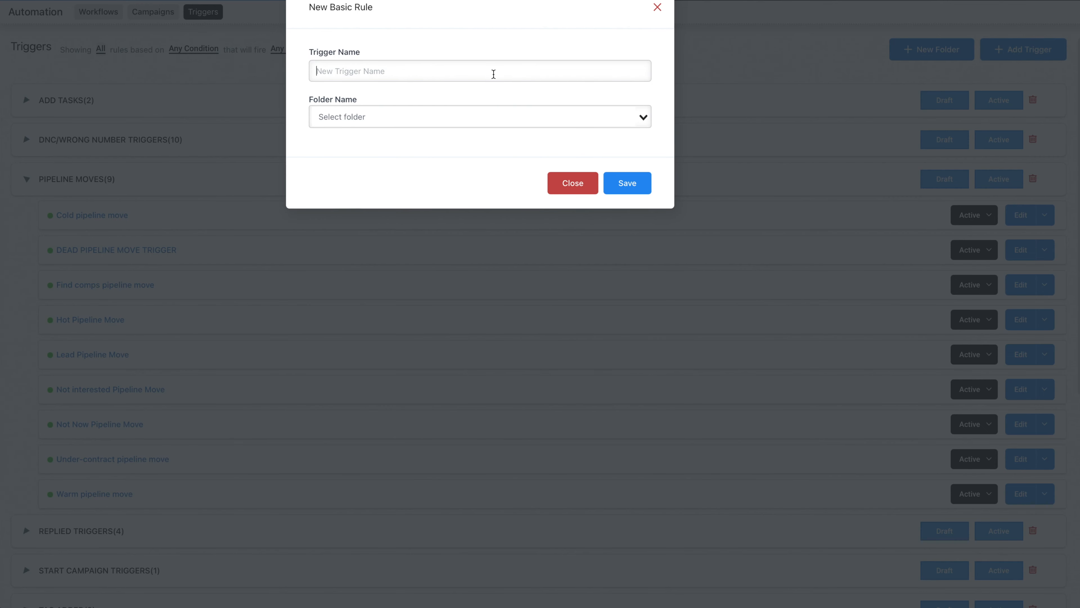
text(dead tag added)
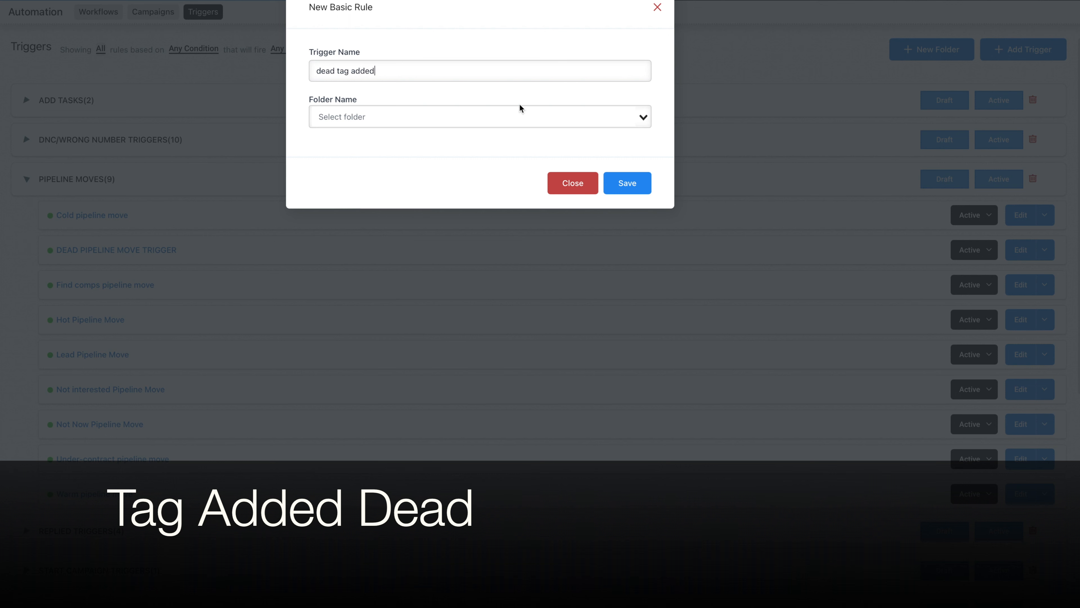
click(642, 116)
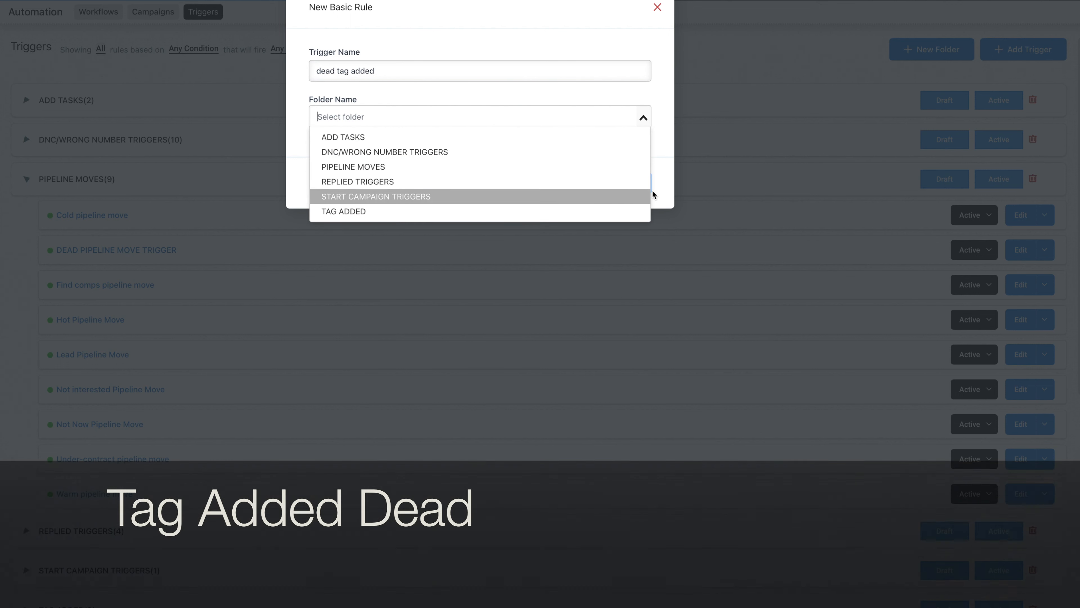
click(588, 212)
click(633, 193)
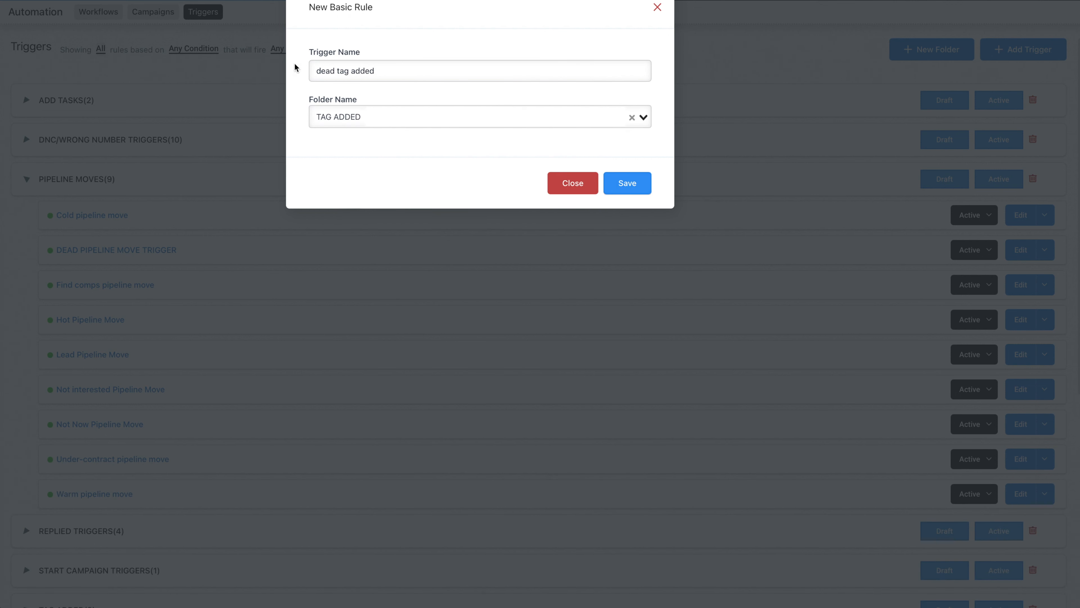
Set the dead tag added trigger to fire on Contact Tag, filtered to Tag Added with the dead tag.
click(395, 193)
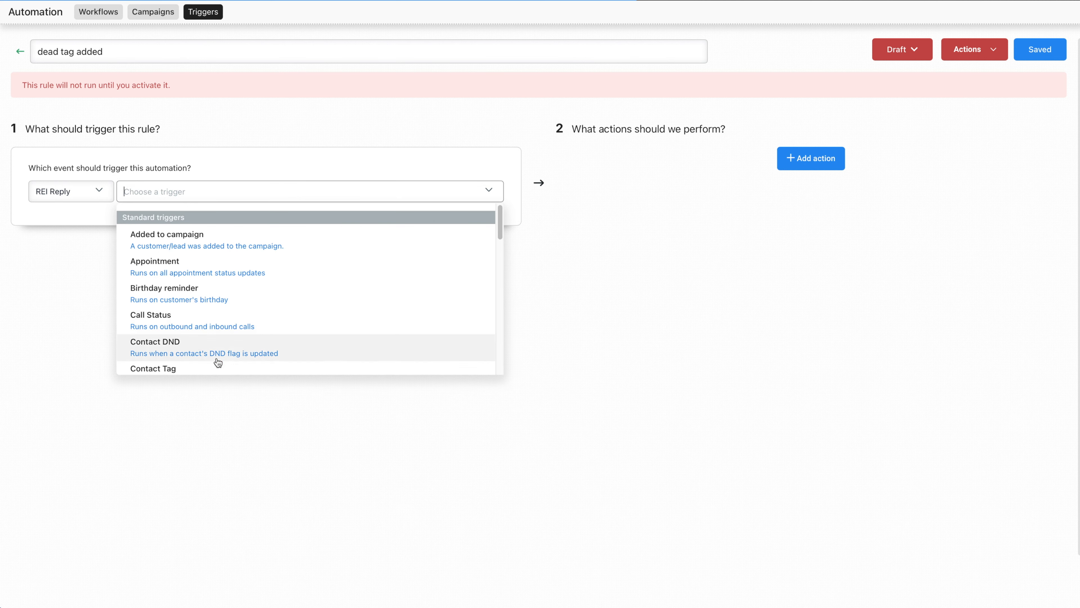
click(212, 366)
click(79, 241)
click(110, 280)
click(392, 242)
text(dead)
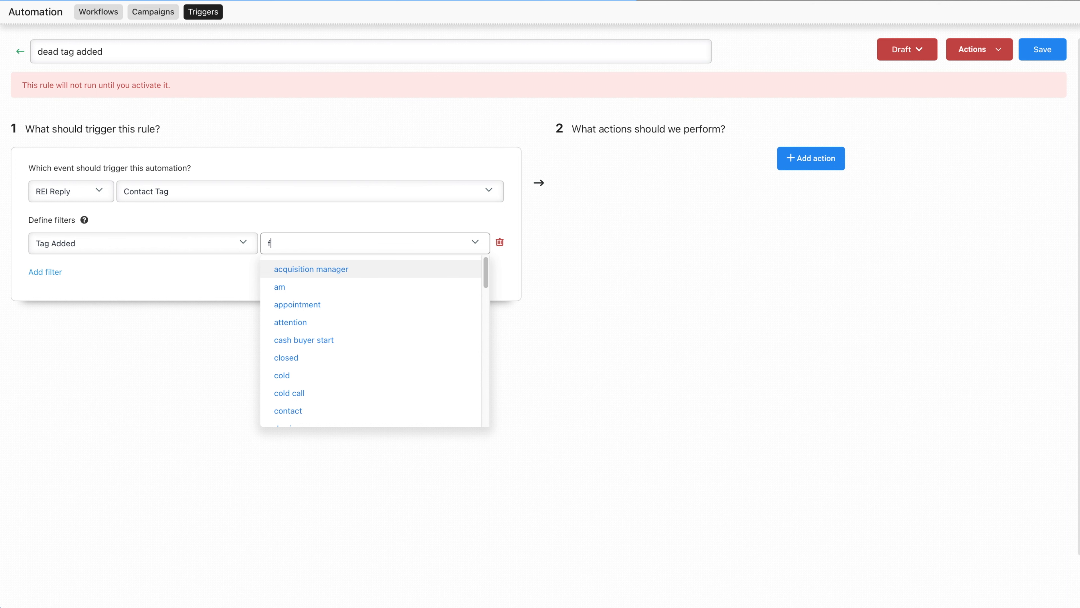
key(Return)
Add an Add / Update Opportunity action for the Acquisition Pipeline's DEAD stage, allowing moves to any previous stage.
click(805, 159)
click(798, 200)
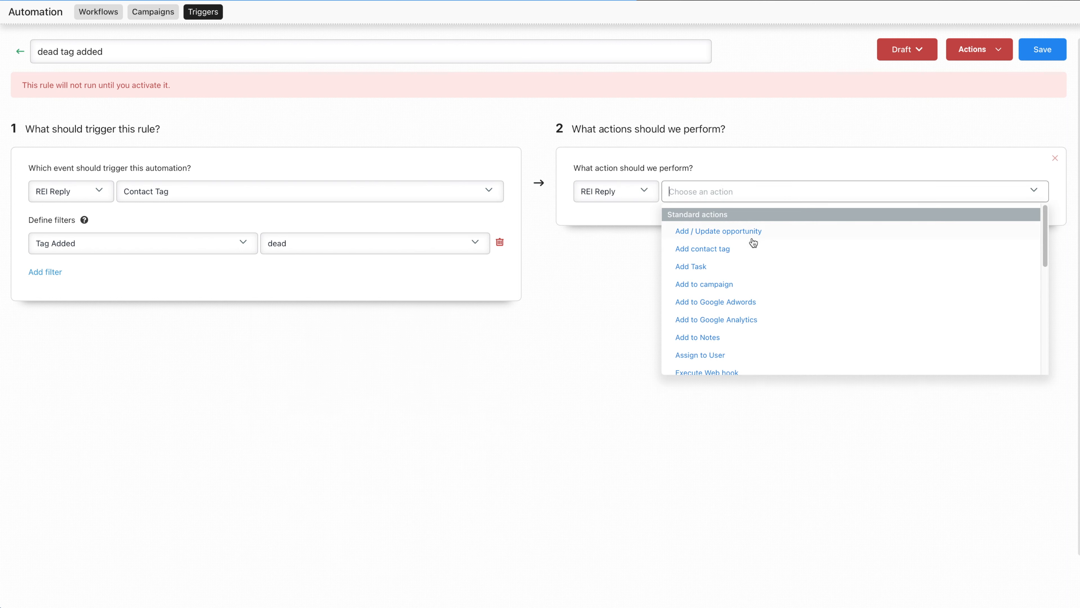
click(740, 233)
click(684, 230)
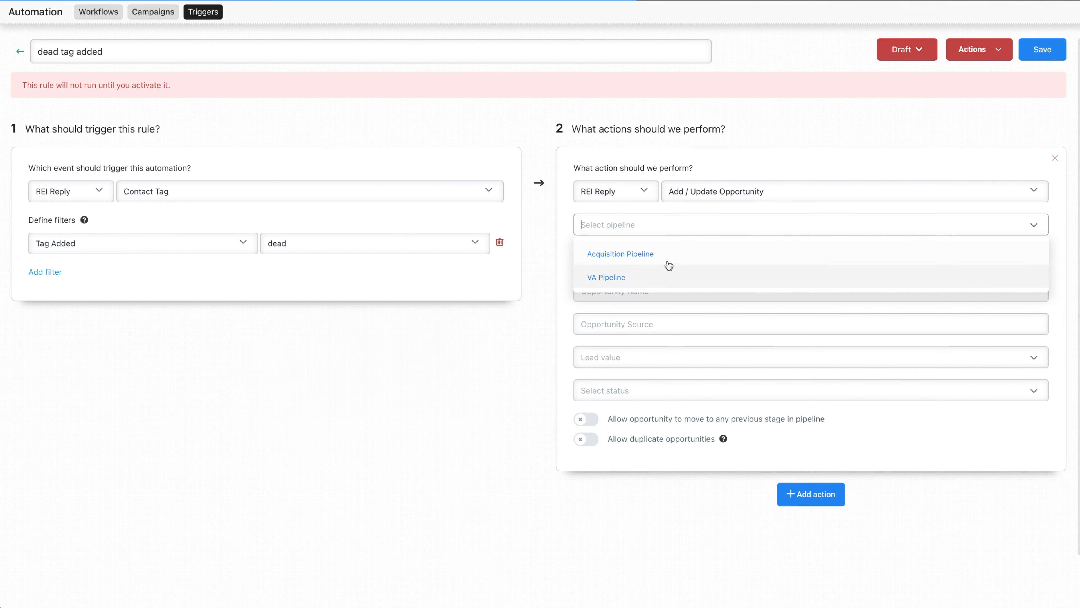
click(668, 268)
click(666, 256)
scroll(624, 422, down, 2)
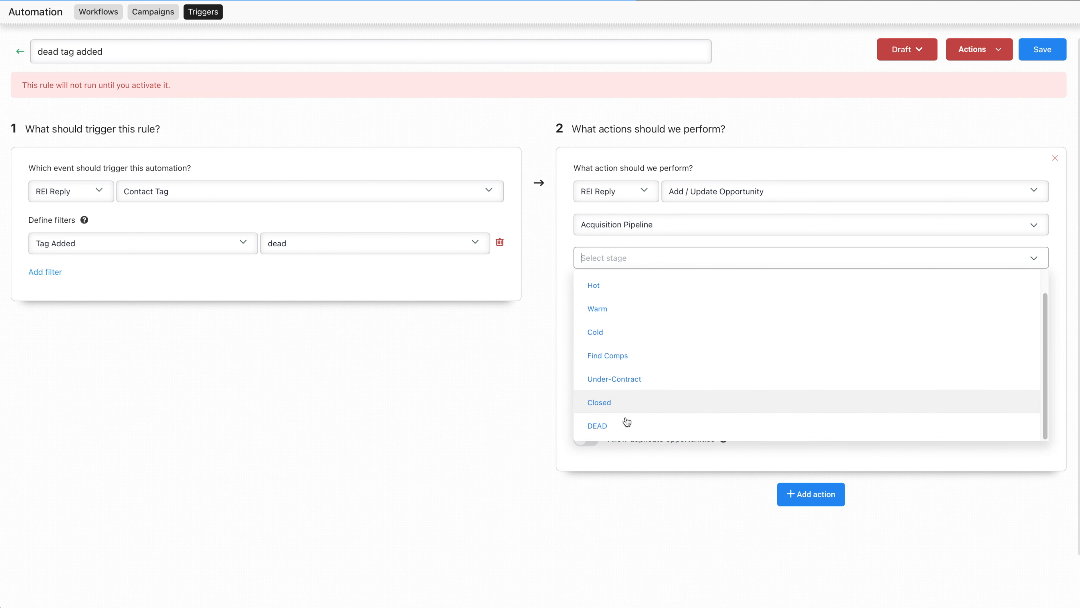
click(624, 427)
click(587, 419)
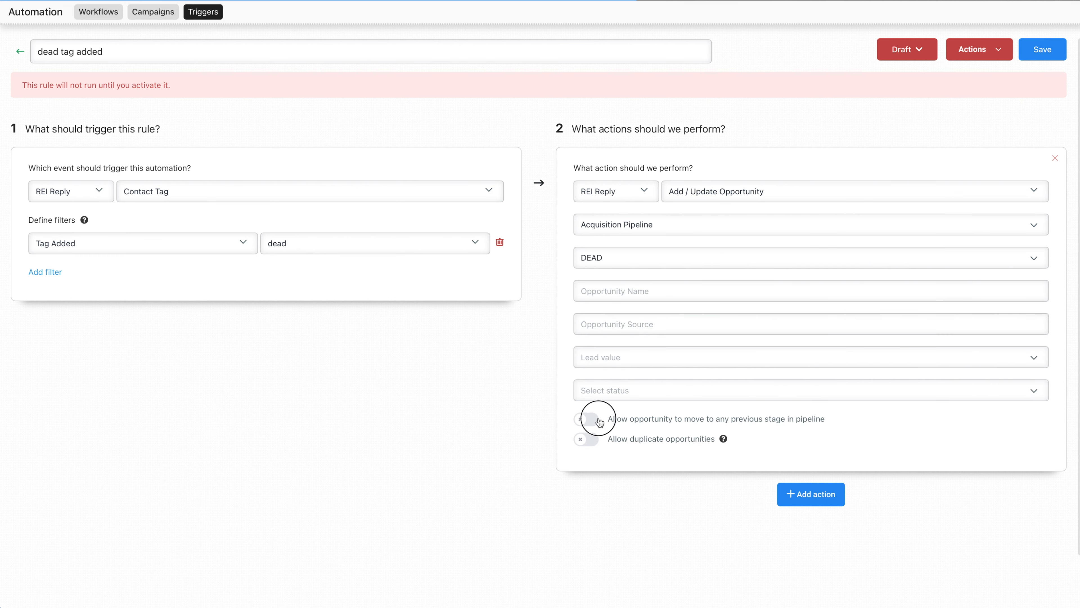
Add a second action, Remove Contact Tag, that removes the set appt tag.
click(826, 498)
scroll(727, 500, down, 1)
click(728, 502)
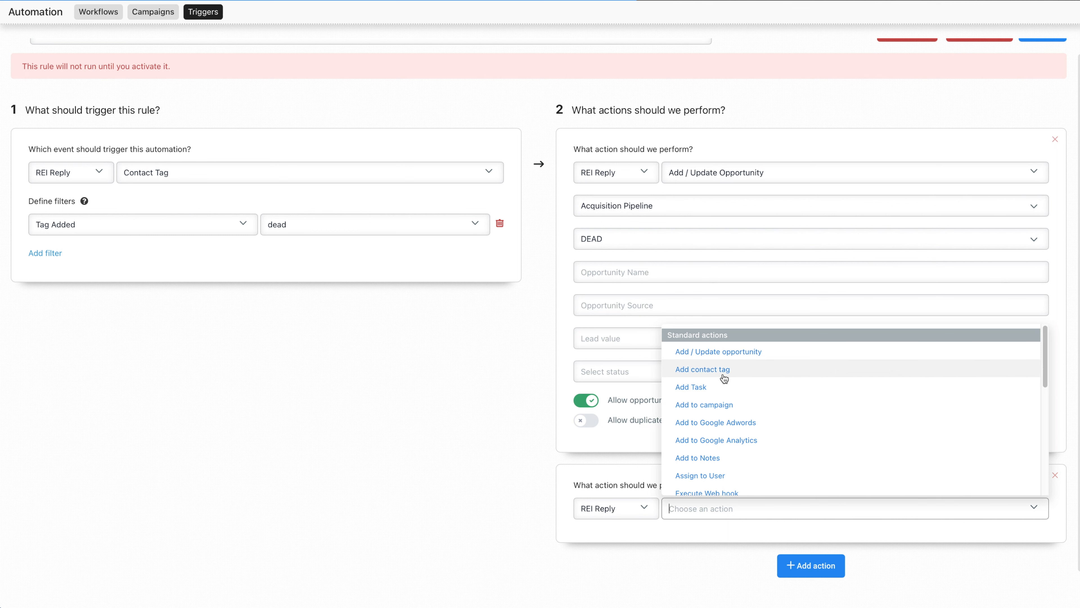
scroll(728, 468, down, 3)
click(734, 409)
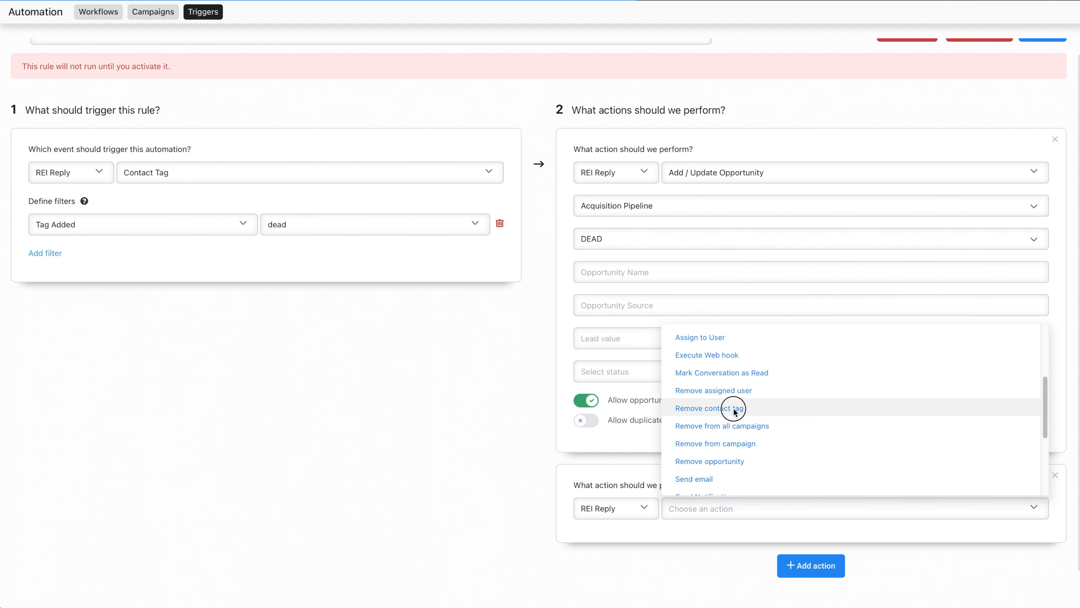
click(669, 549)
text(set)
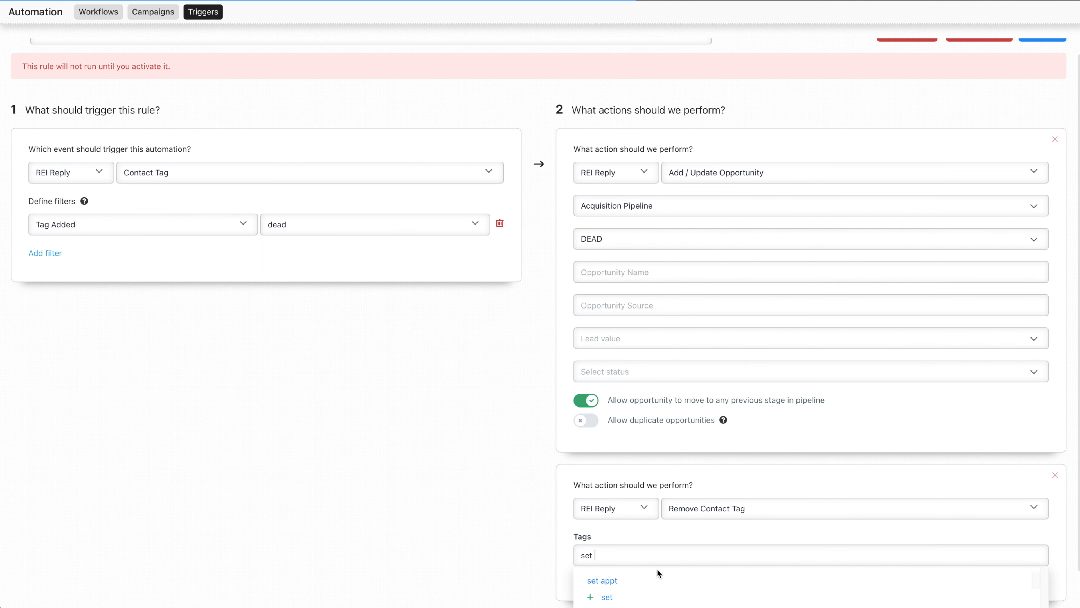
click(650, 574)
scroll(650, 573, down, 2)
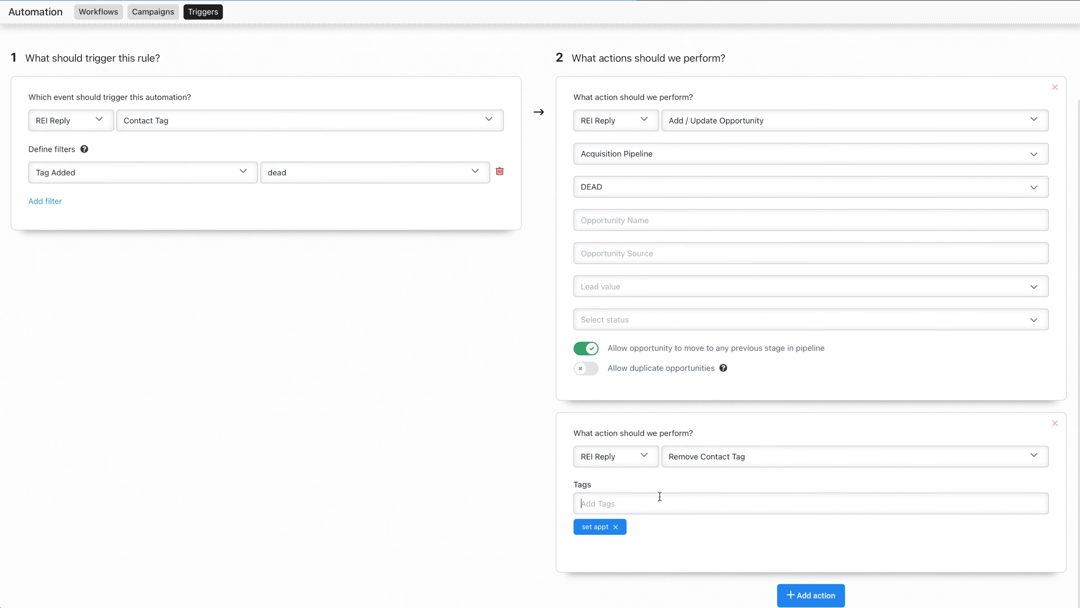
Add cold, hot and warm to the tags removed by the dead tag added trigger.
text(cold)
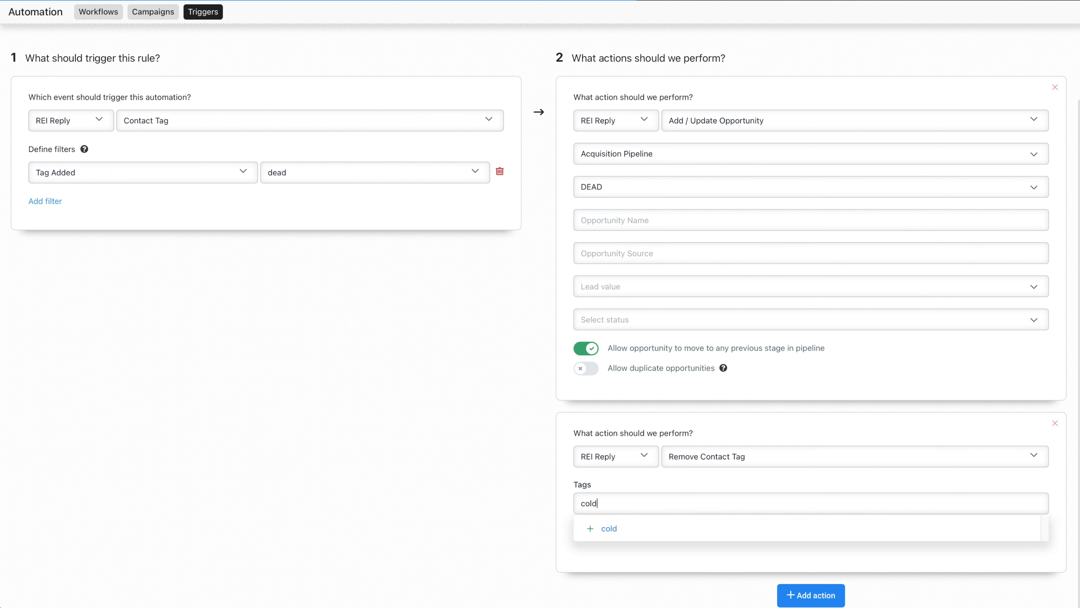
click(634, 530)
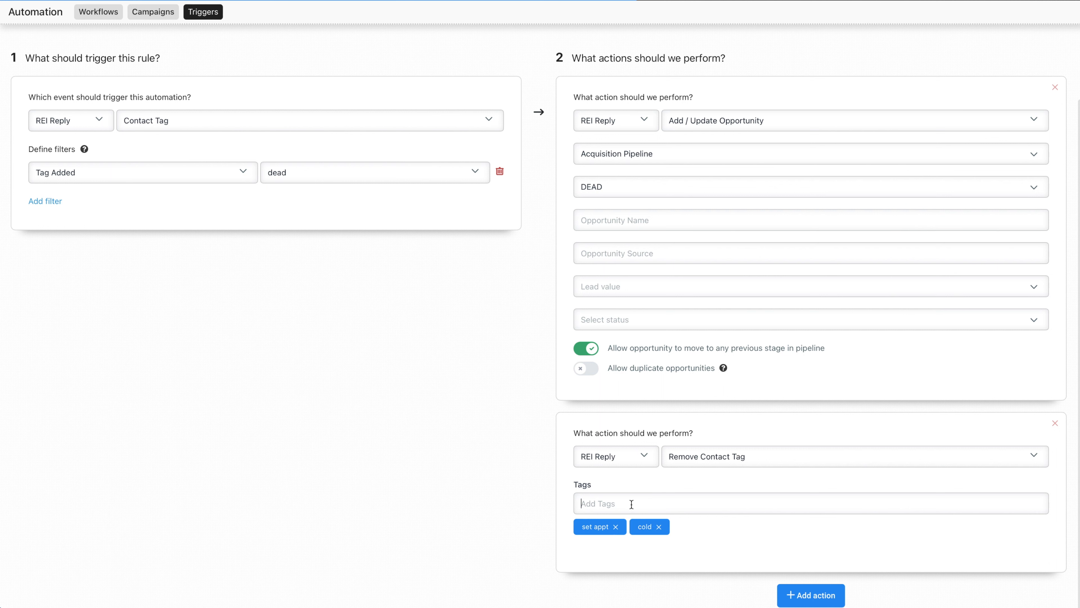
text(hot)
click(632, 527)
text(warm)
click(632, 528)
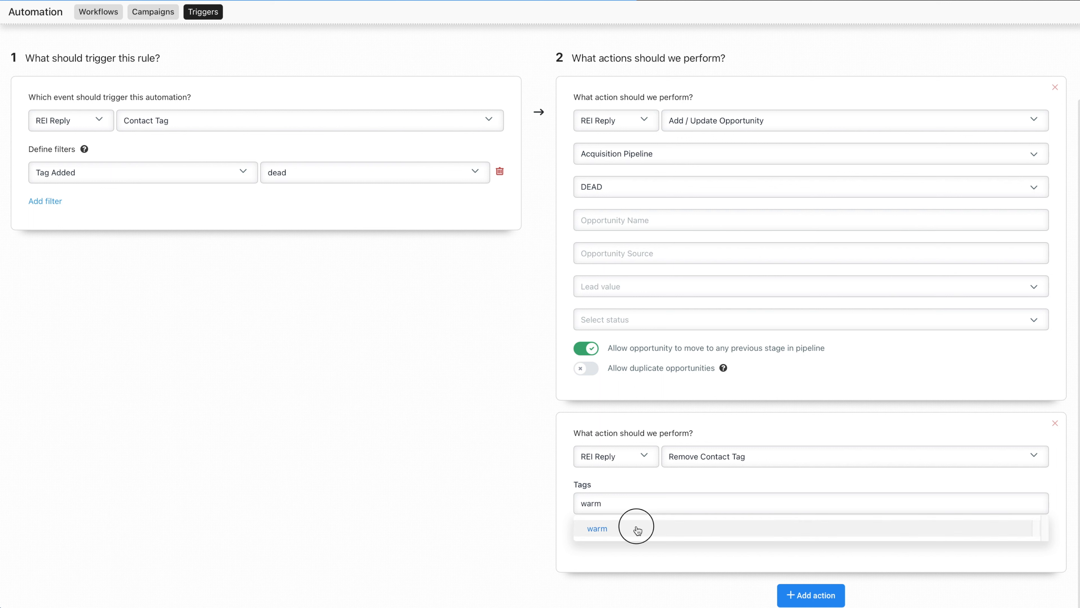
Add find comps, under-contract and closed to the tags removed by the dead tag added trigger.
text(find comps)
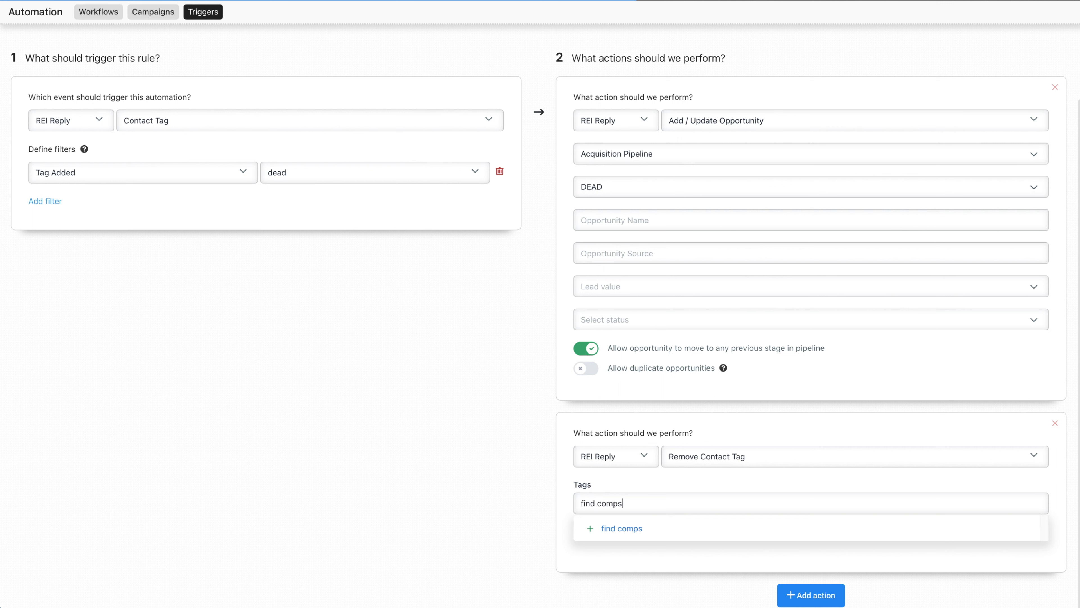
click(631, 528)
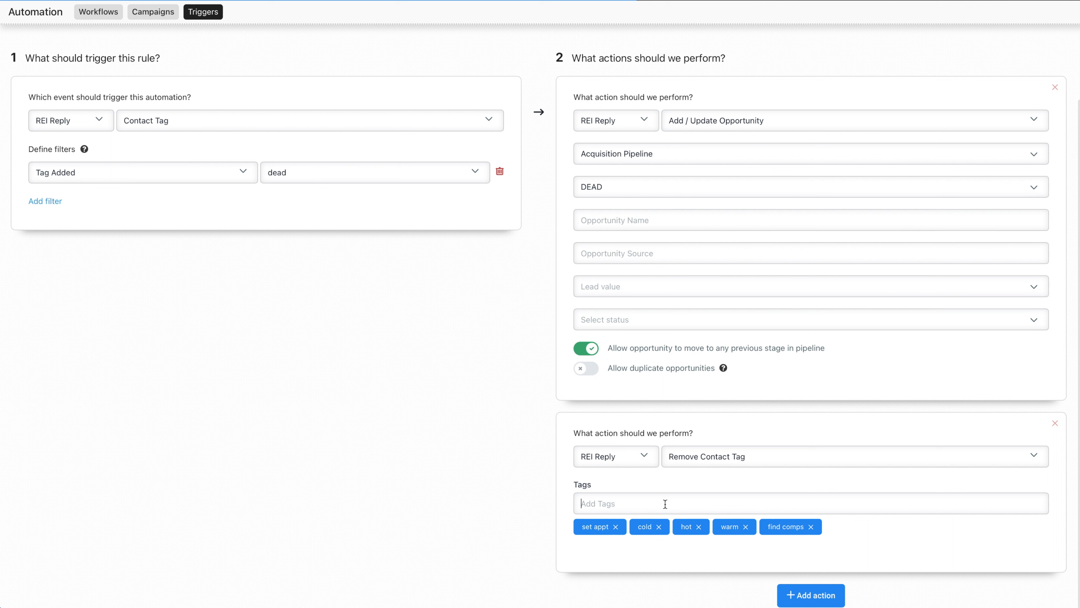
text(under-contract)
click(664, 528)
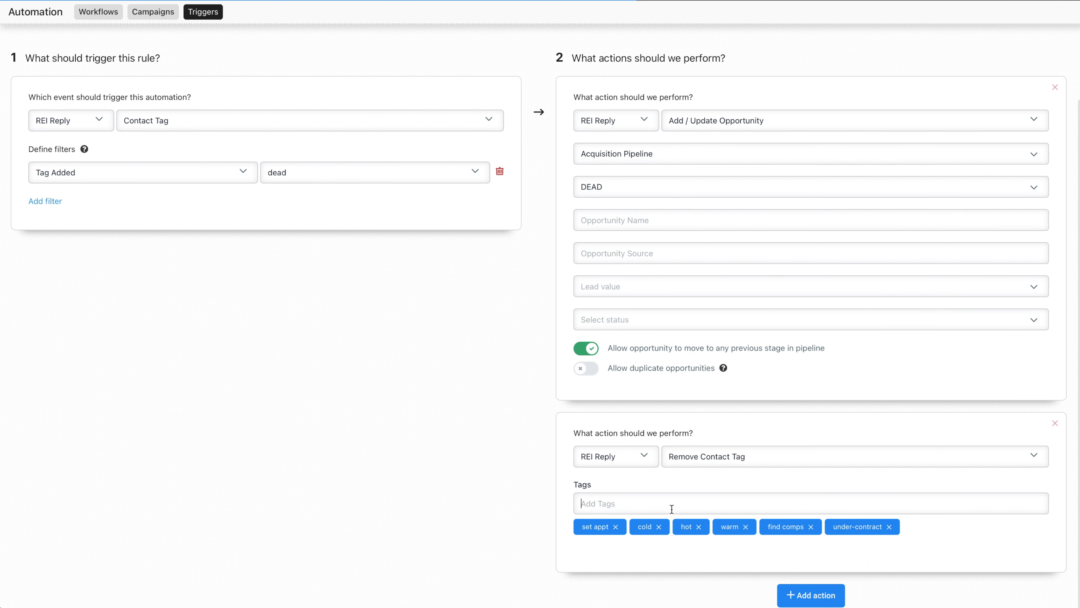
text(closed)
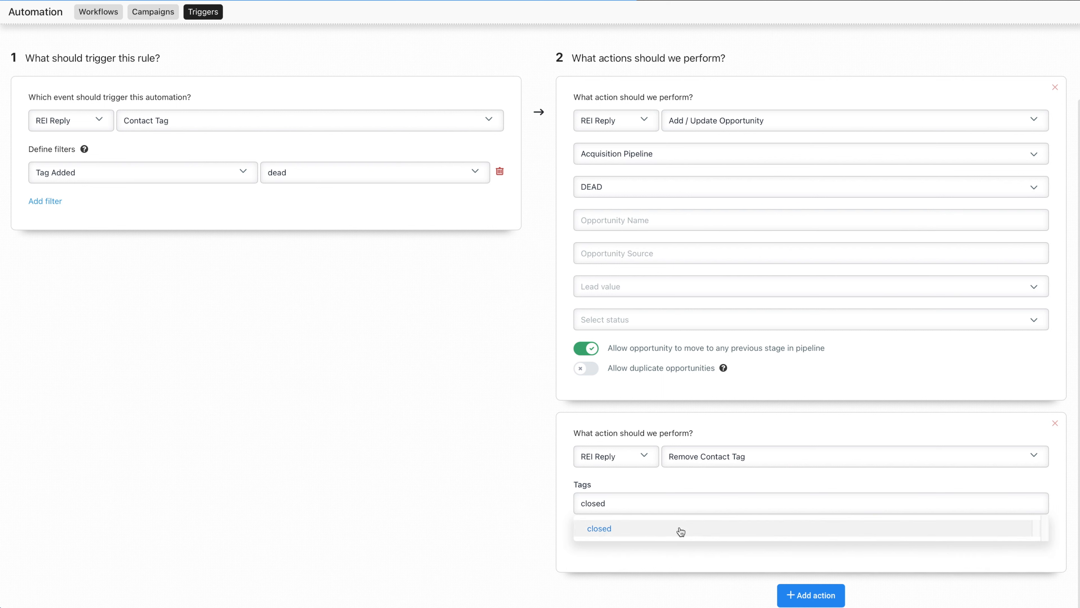
click(680, 531)
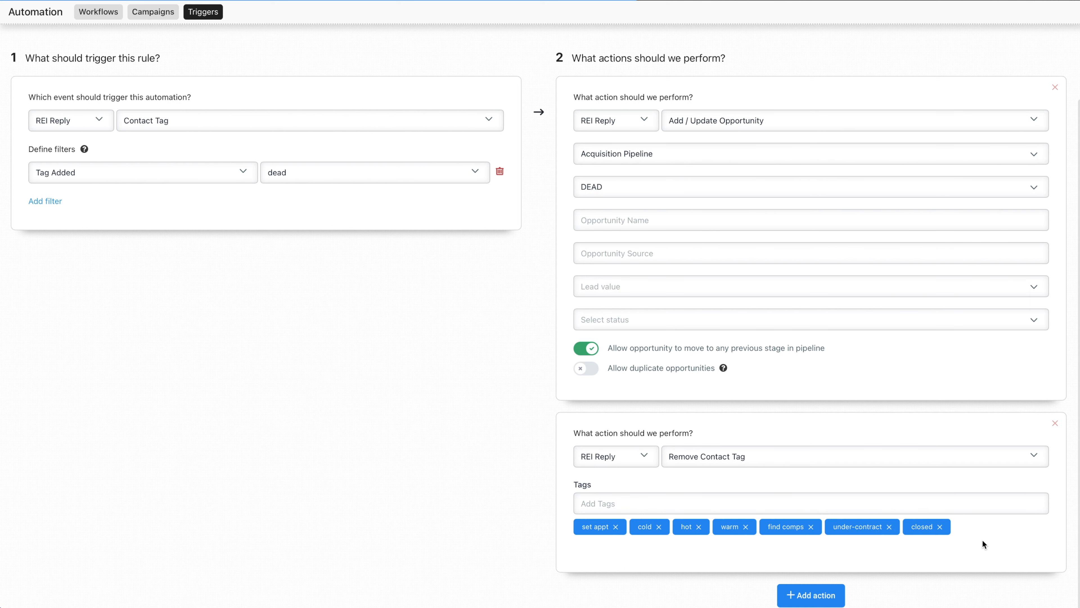
Save the dead tag added trigger, set its status to Active and return to the triggers list.
scroll(546, 359, up, 2)
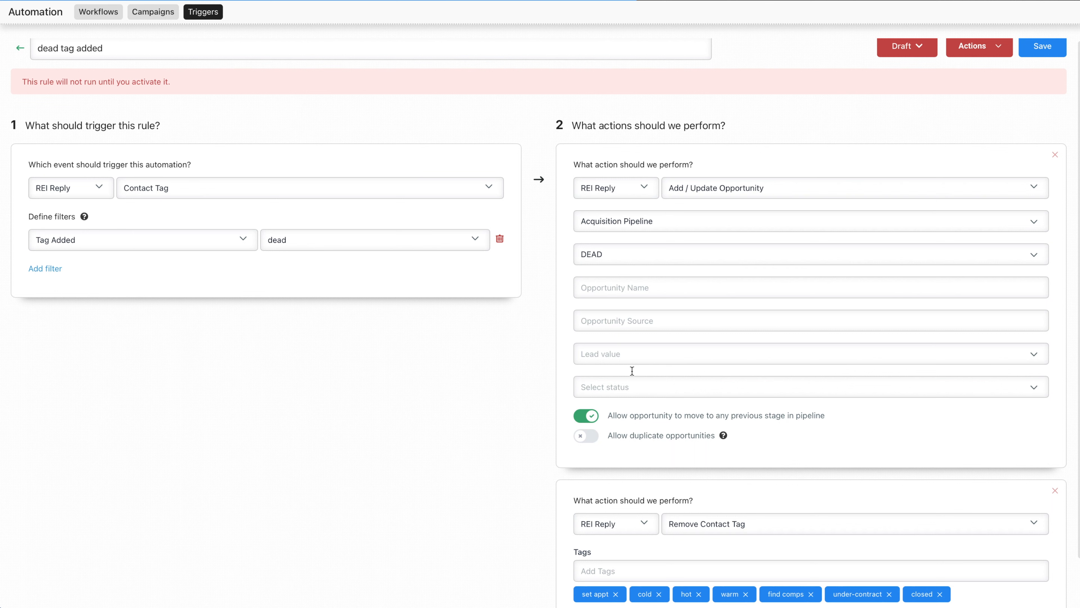
click(1042, 60)
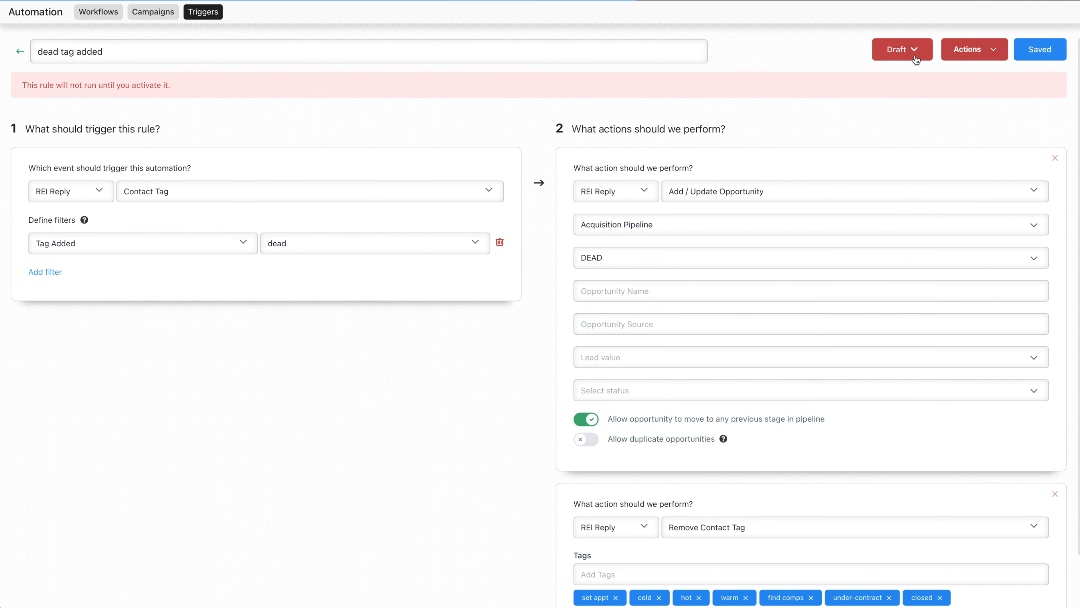
click(908, 50)
click(910, 73)
scroll(697, 292, down, 2)
scroll(699, 289, up, 2)
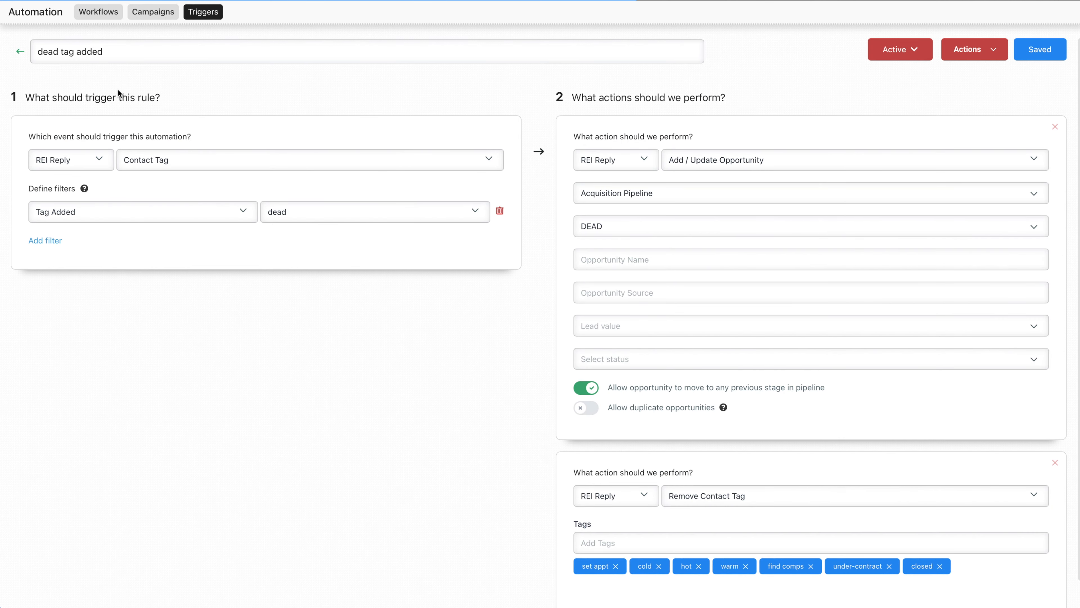
click(21, 53)
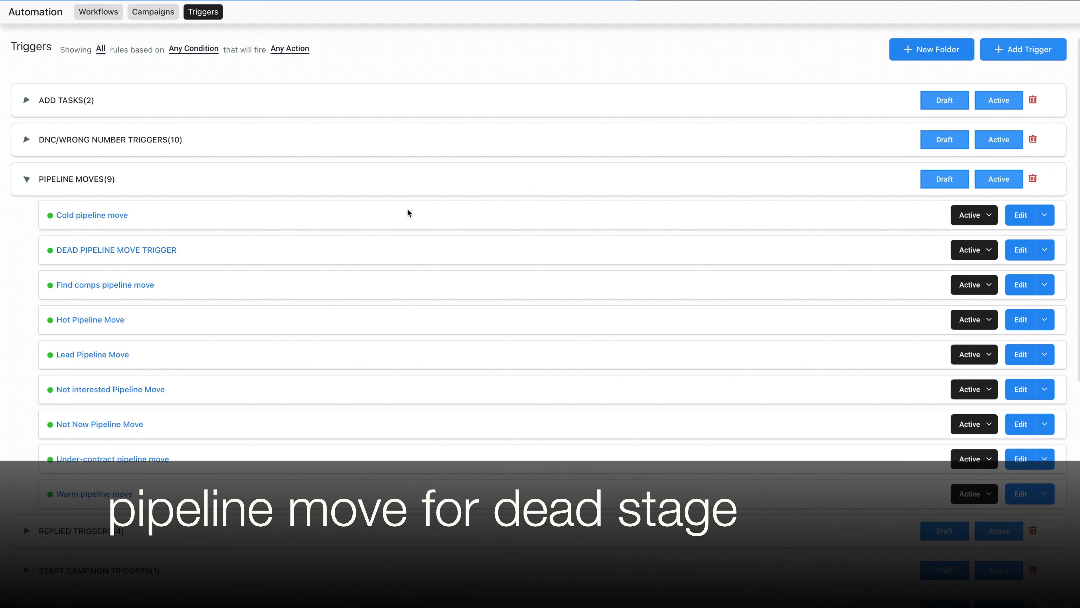
Open DEAD PIPELINE MOVE TRIGGER and add a Remove Contact Tag action that removes the set appt tag.
click(85, 251)
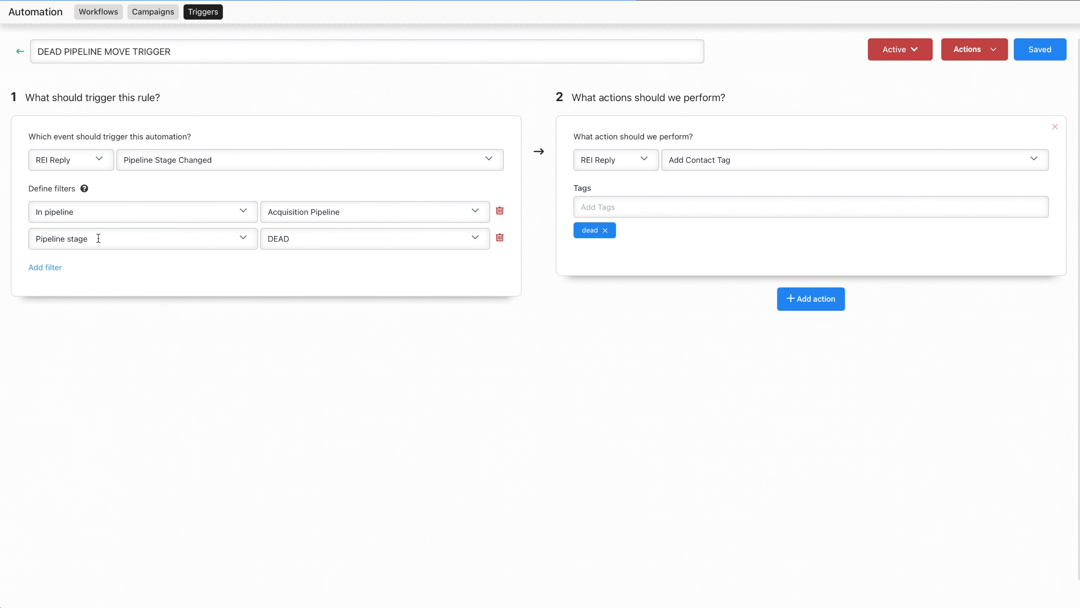
drag(37, 52, 185, 52)
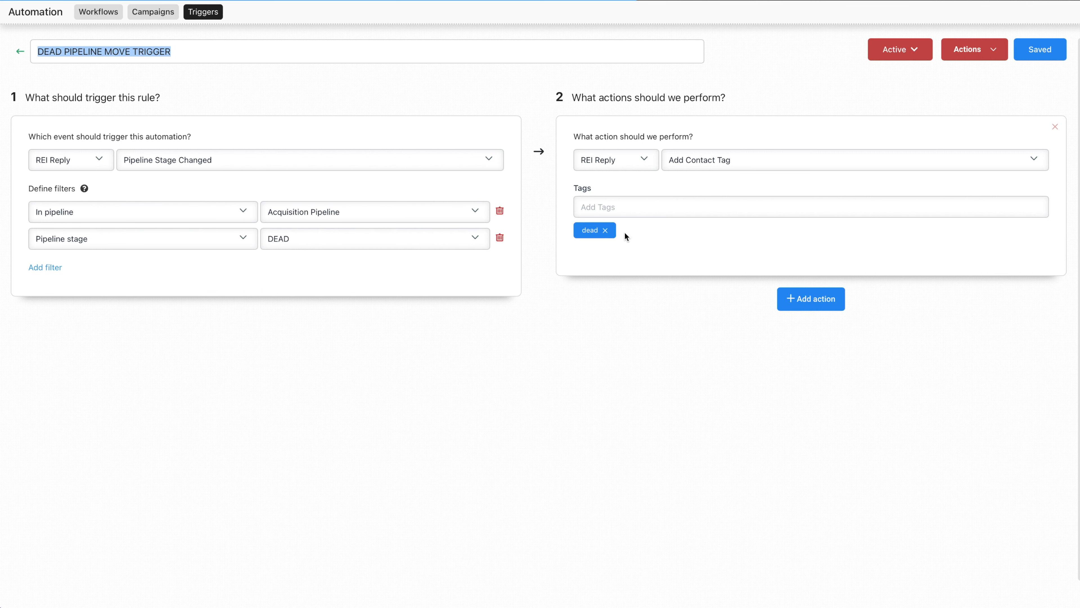
click(819, 302)
click(736, 336)
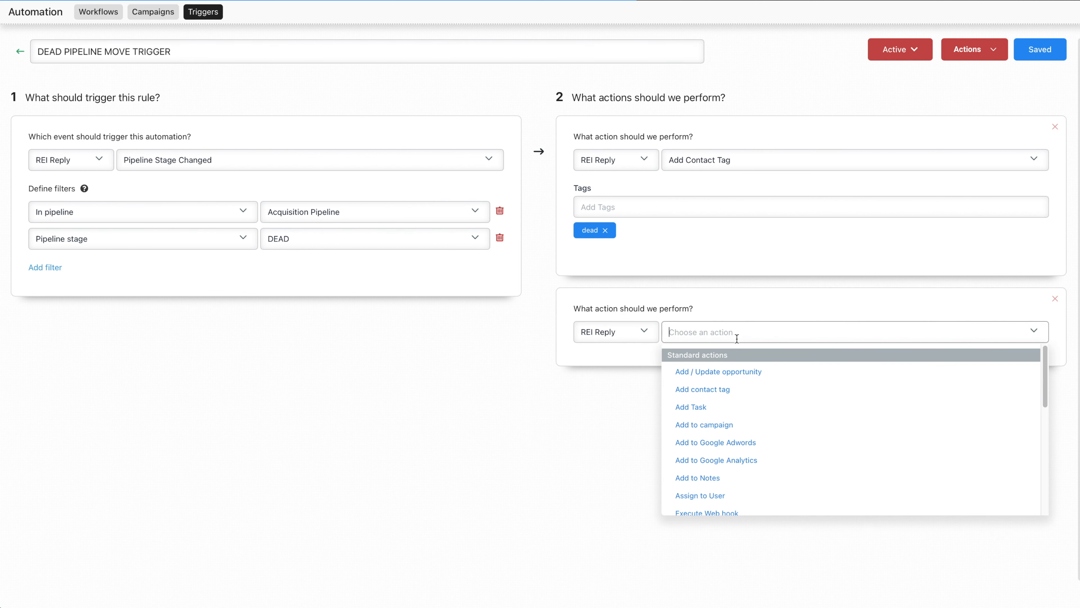
scroll(747, 364, down, 5)
scroll(749, 373, up, 1)
click(749, 386)
text(set ap)
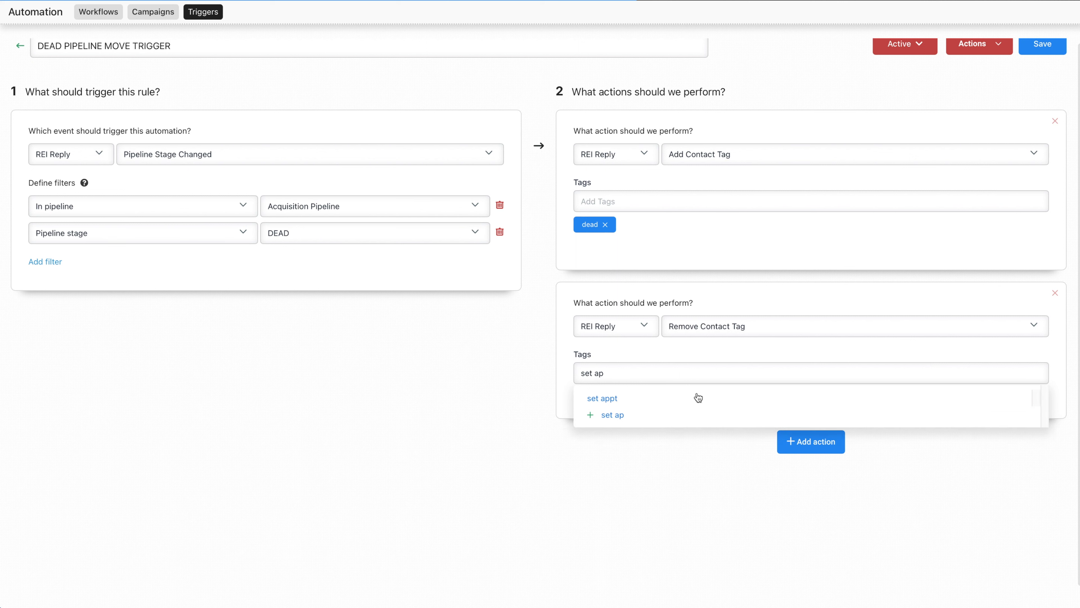
click(697, 393)
Add hot, warm and cold to the tags removed by the dead pipeline move trigger.
text(hot)
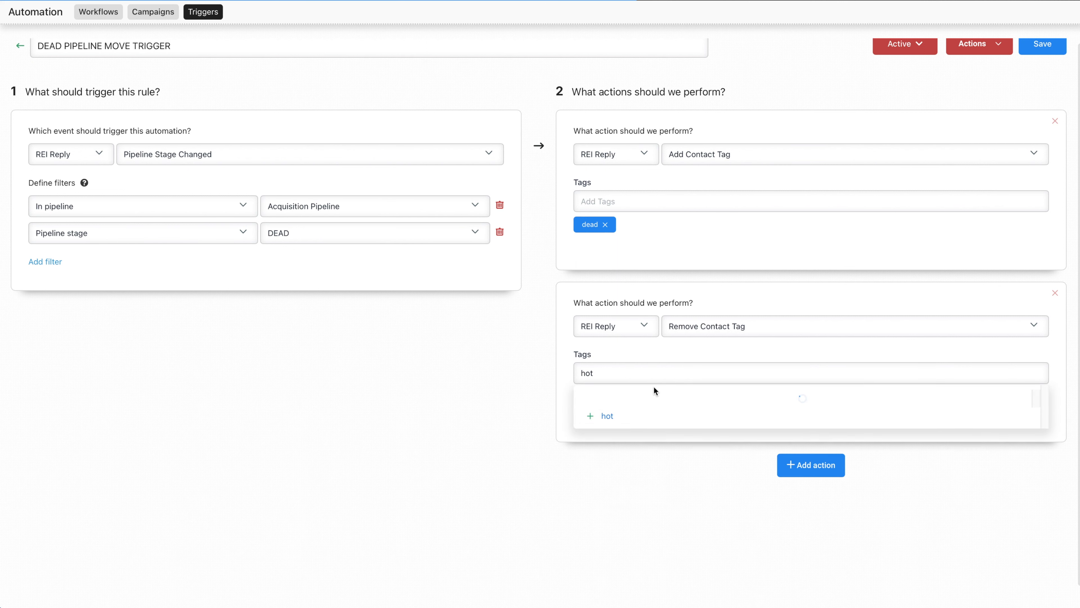
click(651, 398)
text(warm)
click(642, 400)
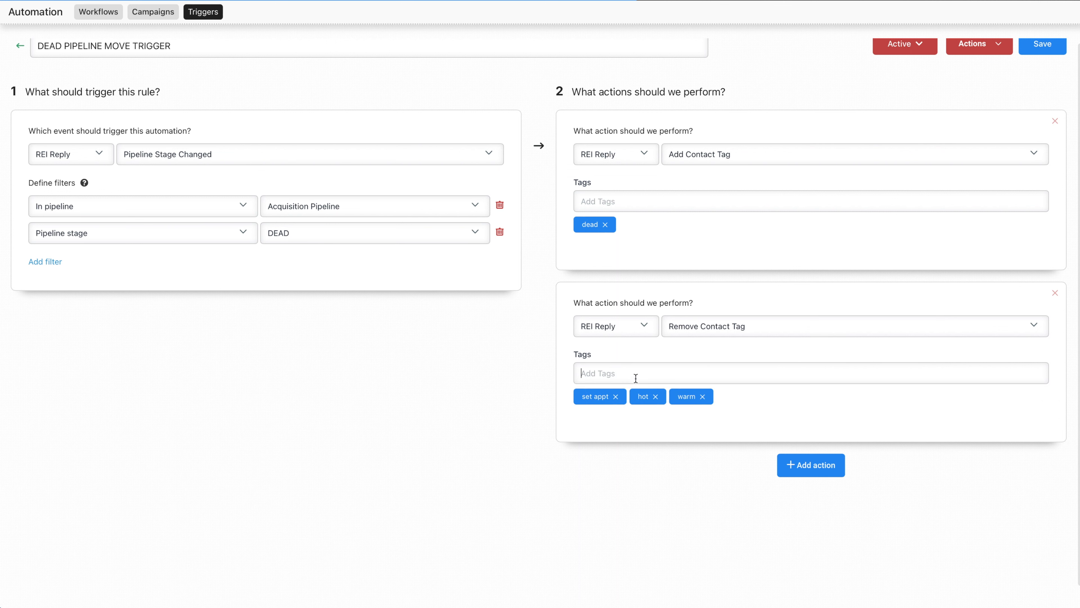
text(cold)
click(636, 409)
text(dead)
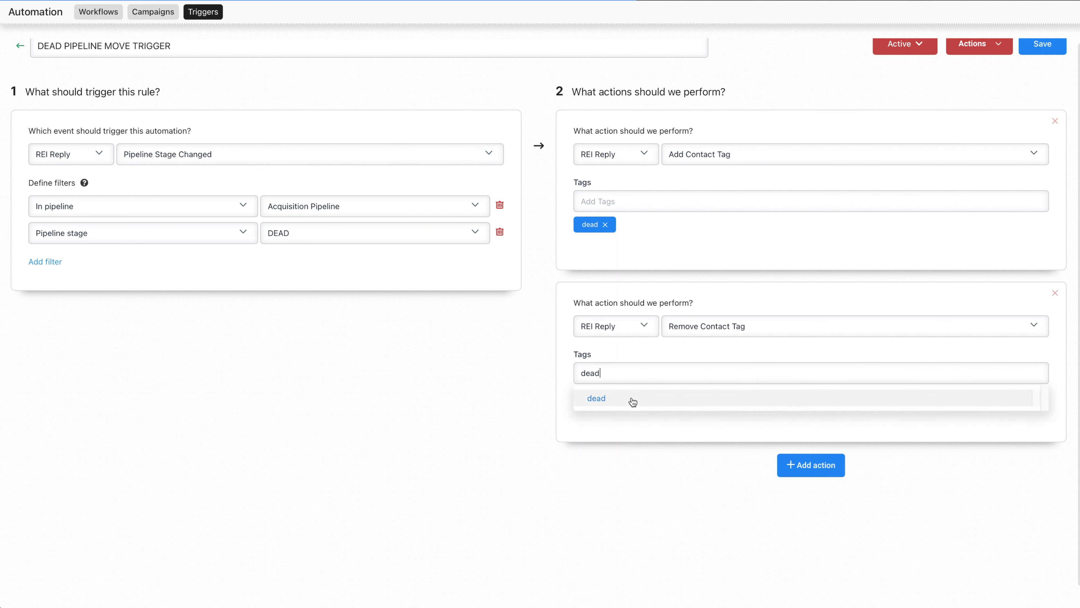
drag(636, 387, 564, 371)
key(BackSpace)
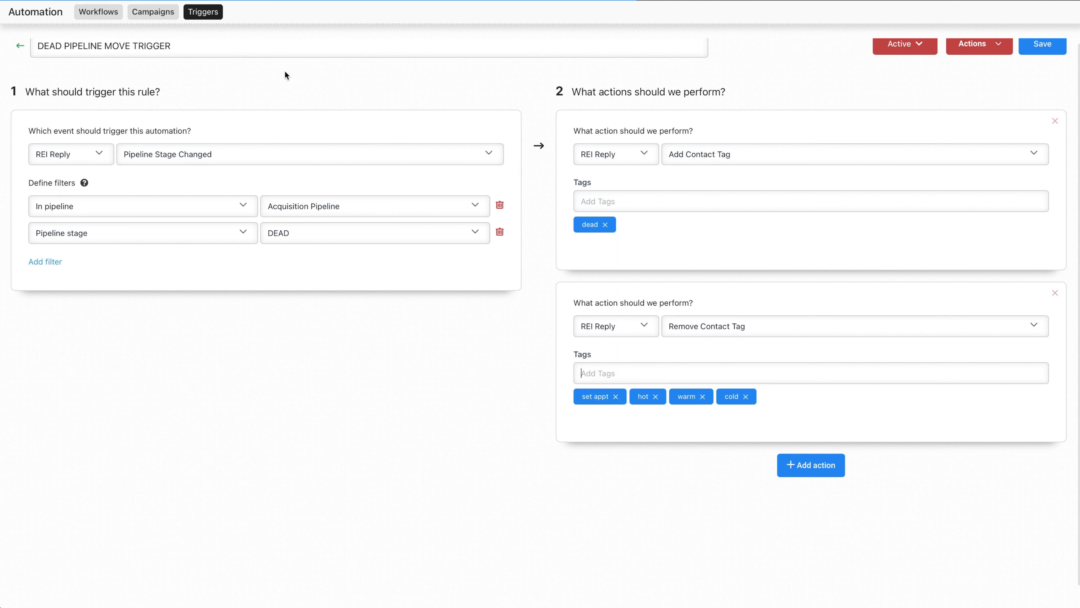
Add under-contract, closed and find comps to the tags removed by the dead pipeline move trigger.
click(706, 374)
text(under-contract)
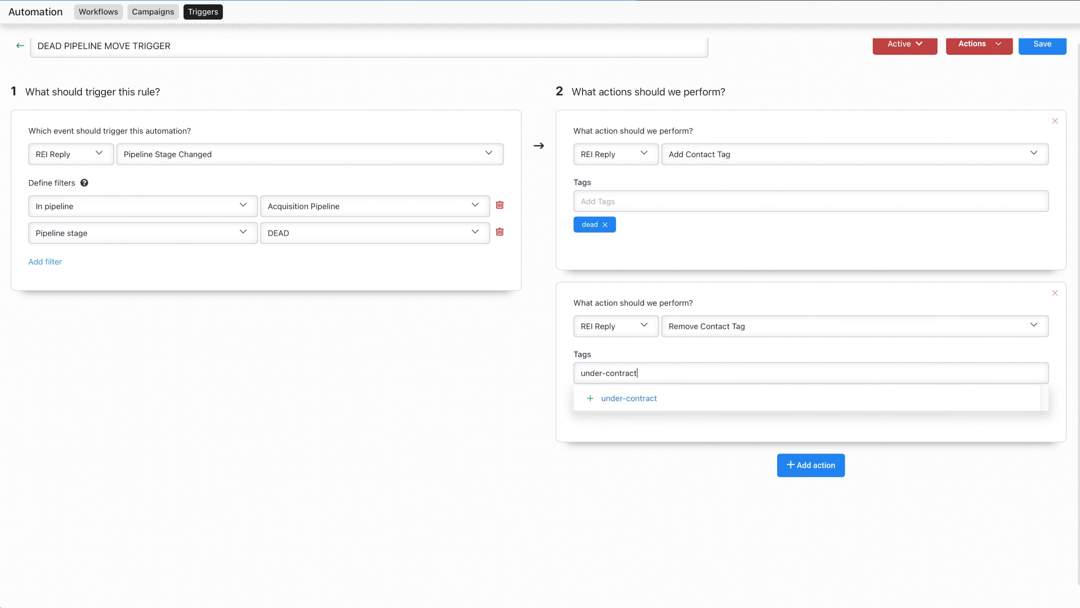
click(629, 398)
text(closed)
click(694, 397)
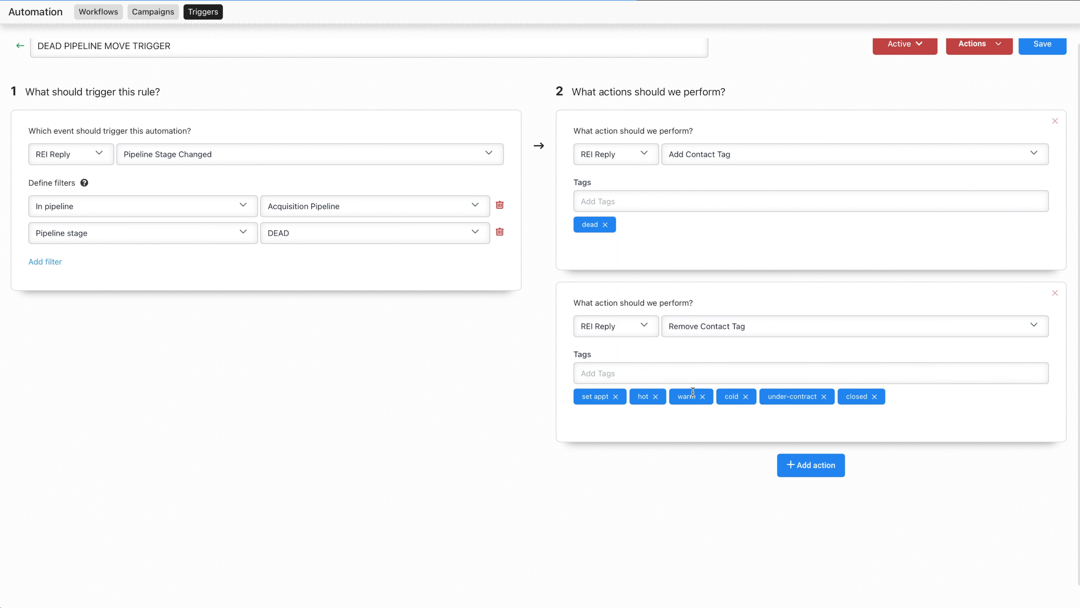
text(find comps)
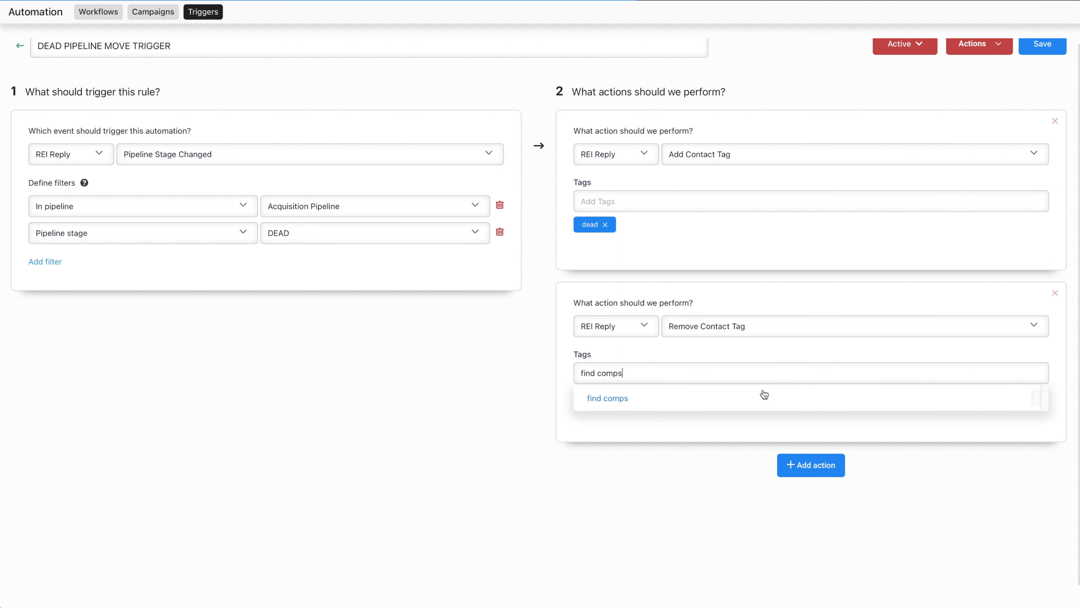
click(755, 398)
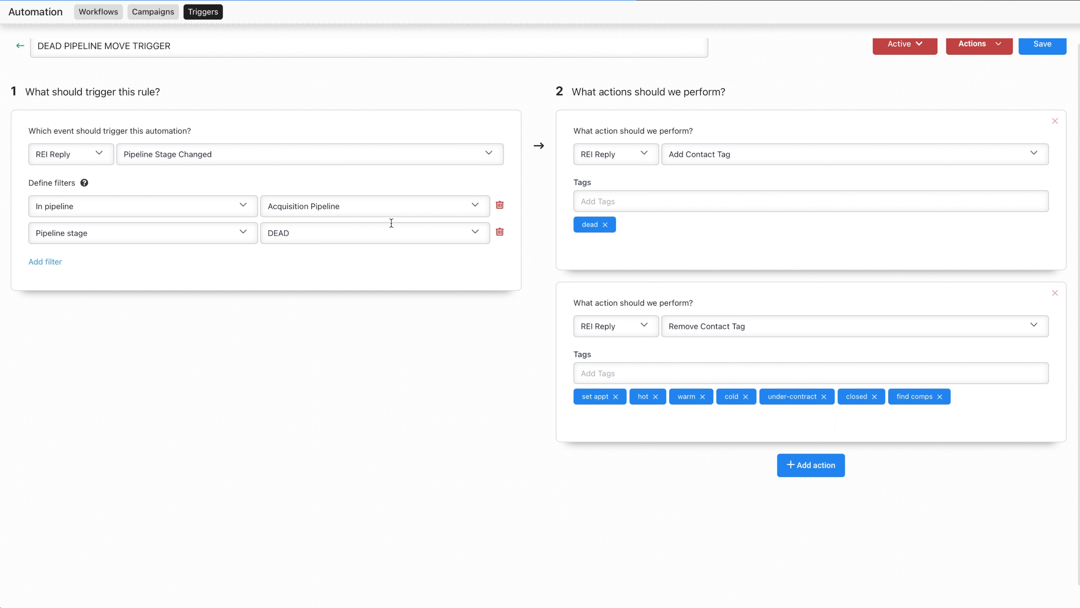
Save the dead pipeline move trigger and switch its status to Draft.
scroll(927, 104, up, 1)
click(1029, 58)
click(901, 50)
click(897, 73)
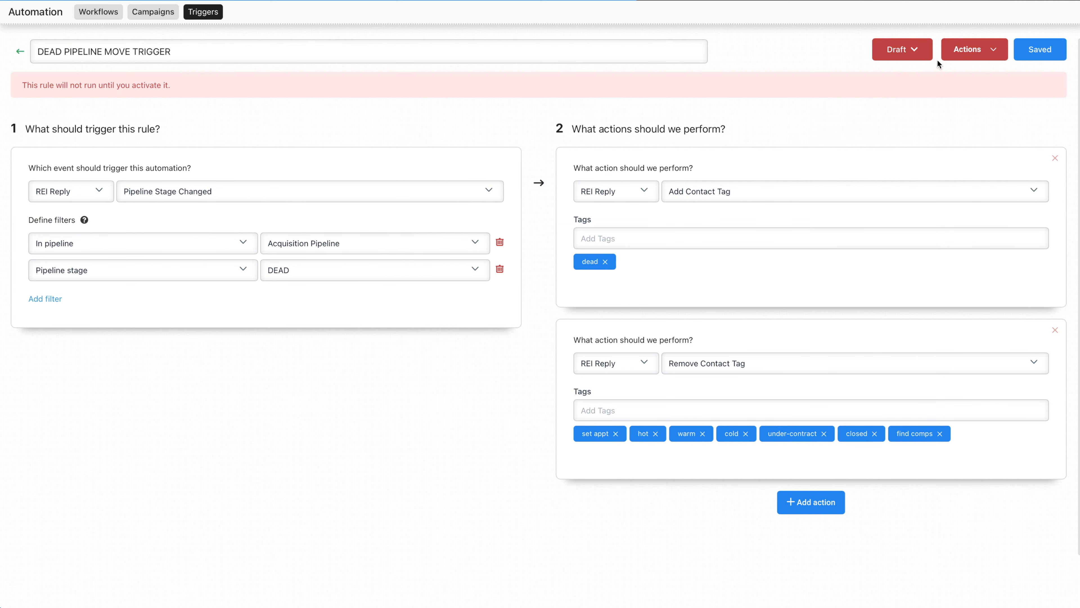
Set the dead pipeline move trigger's status to Active and return to the triggers list.
click(972, 50)
click(900, 52)
click(890, 71)
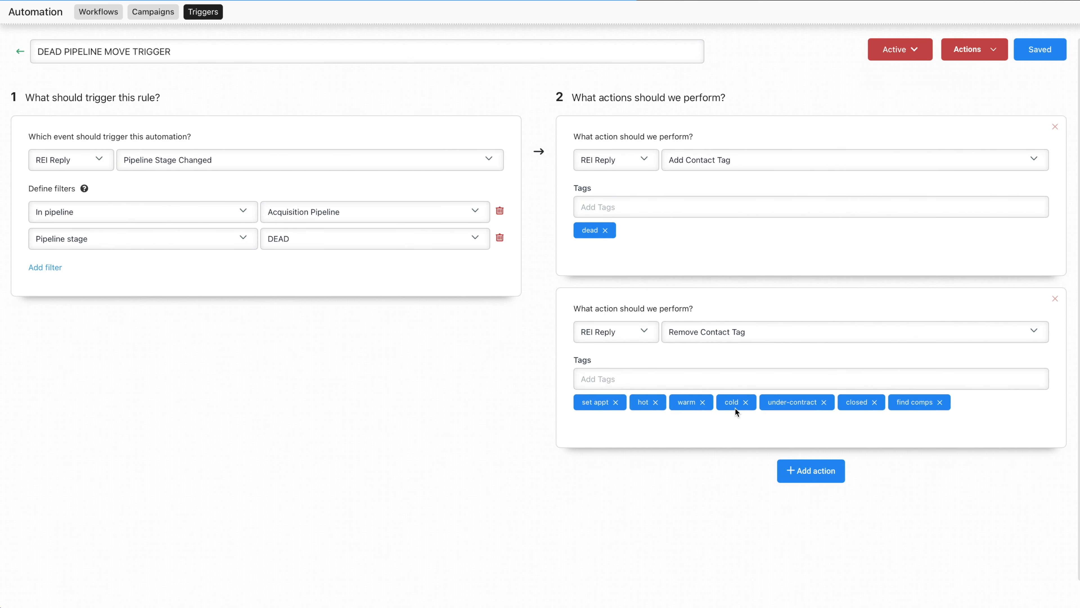
click(20, 54)
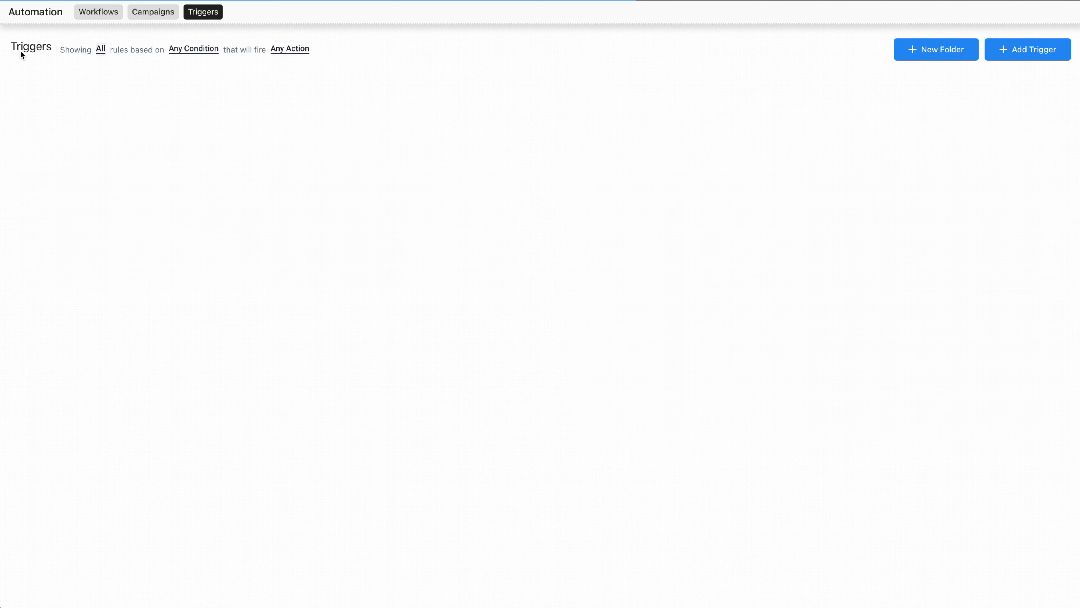
Review the triggers and their statuses in the PIPELINE MOVES and TAG ADDED folders.
scroll(229, 491, down, 5)
scroll(230, 491, up, 5)
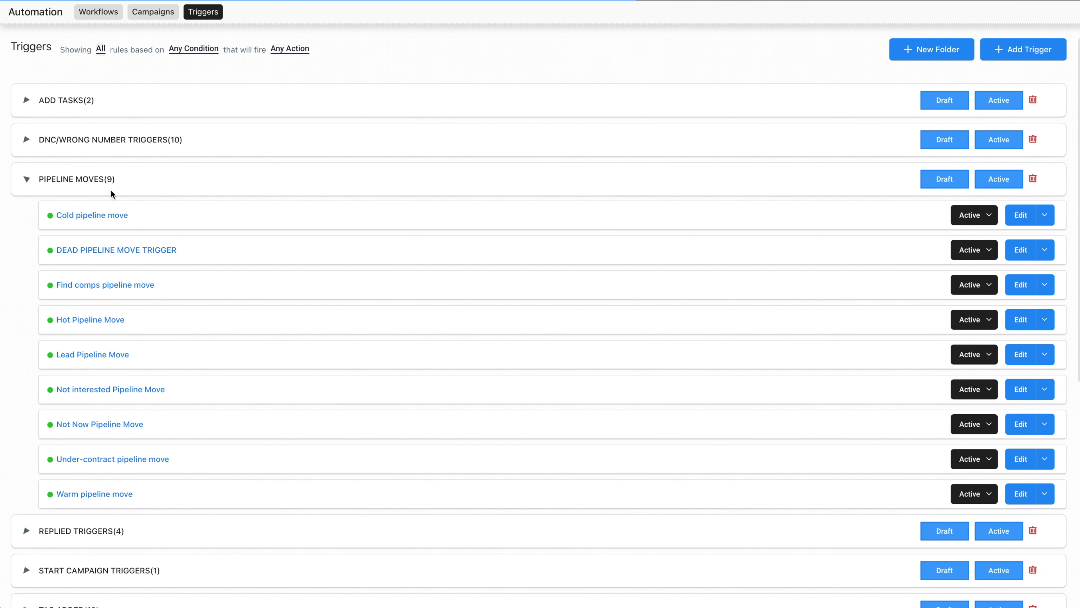
scroll(119, 205, down, 5)
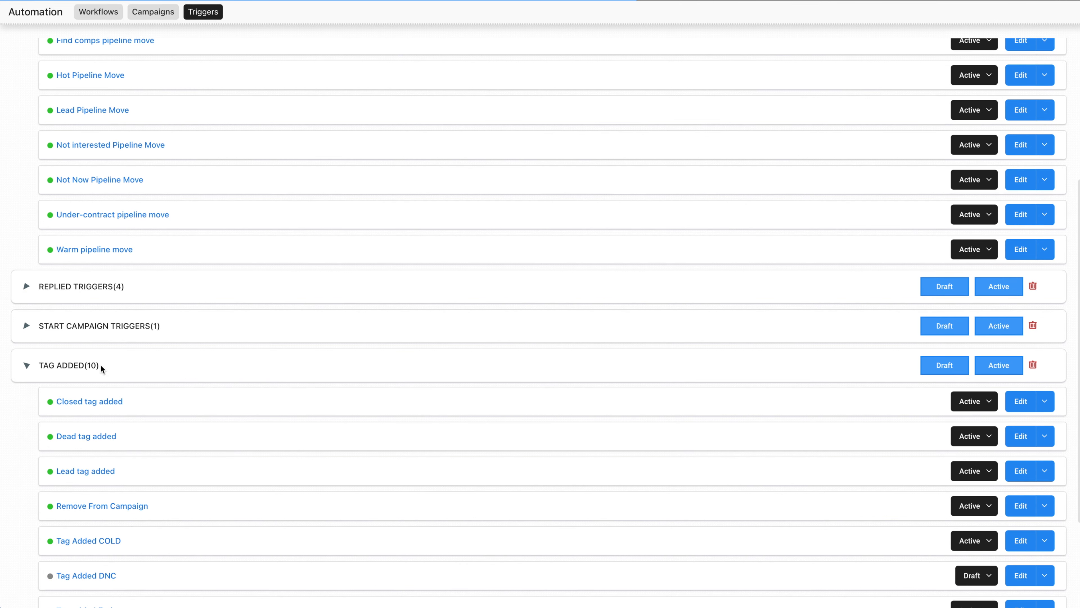
scroll(143, 563, down, 3)
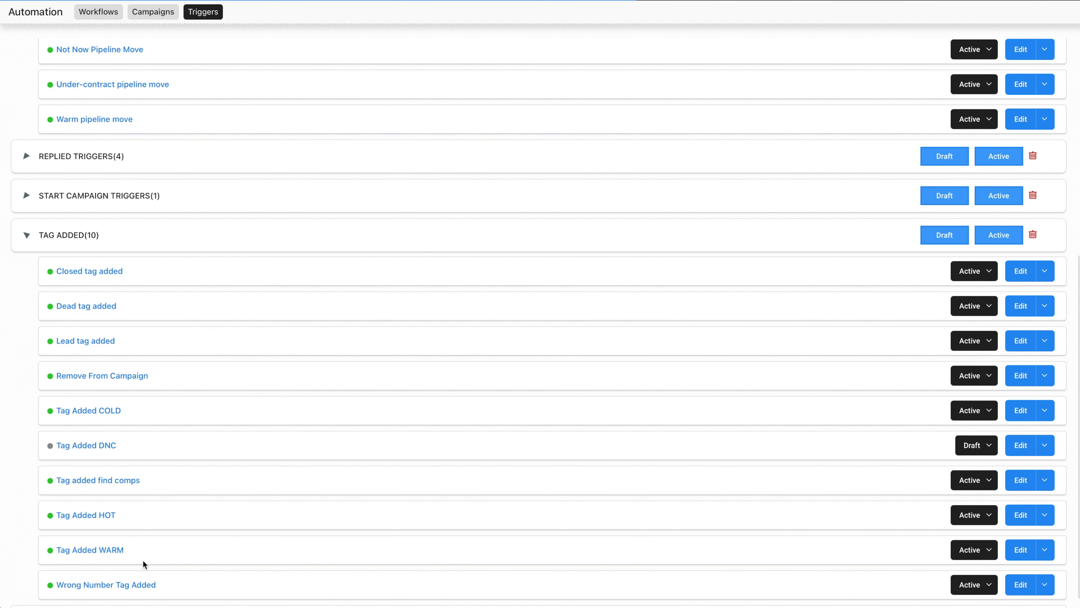
scroll(143, 559, up, 4)
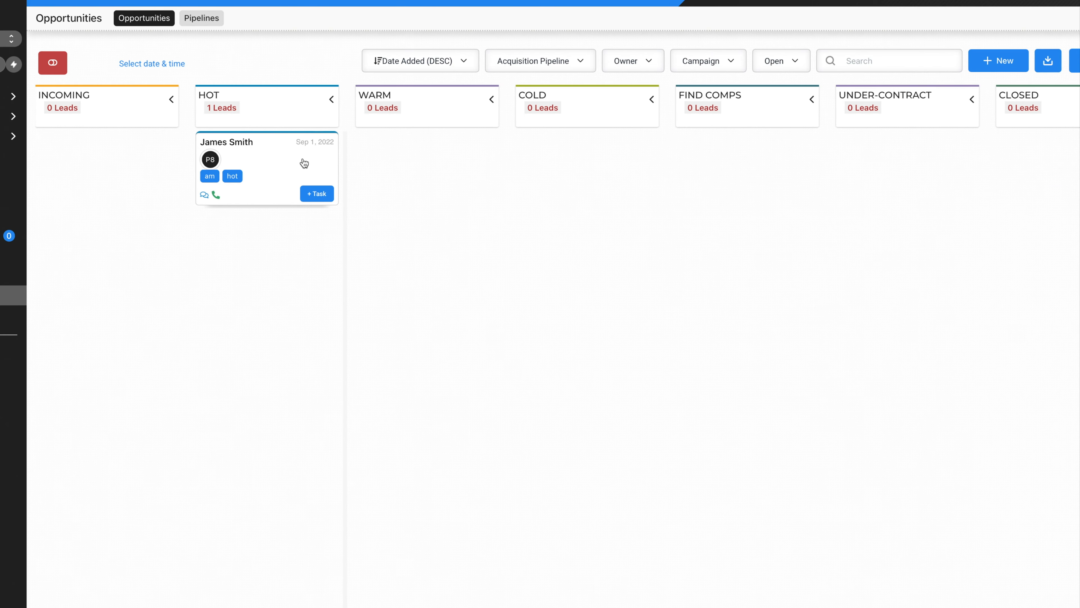
Move the test lead in the Acquisition Pipeline from HOT through WARM and COLD to FIND COMPS.
drag(301, 164, 461, 157)
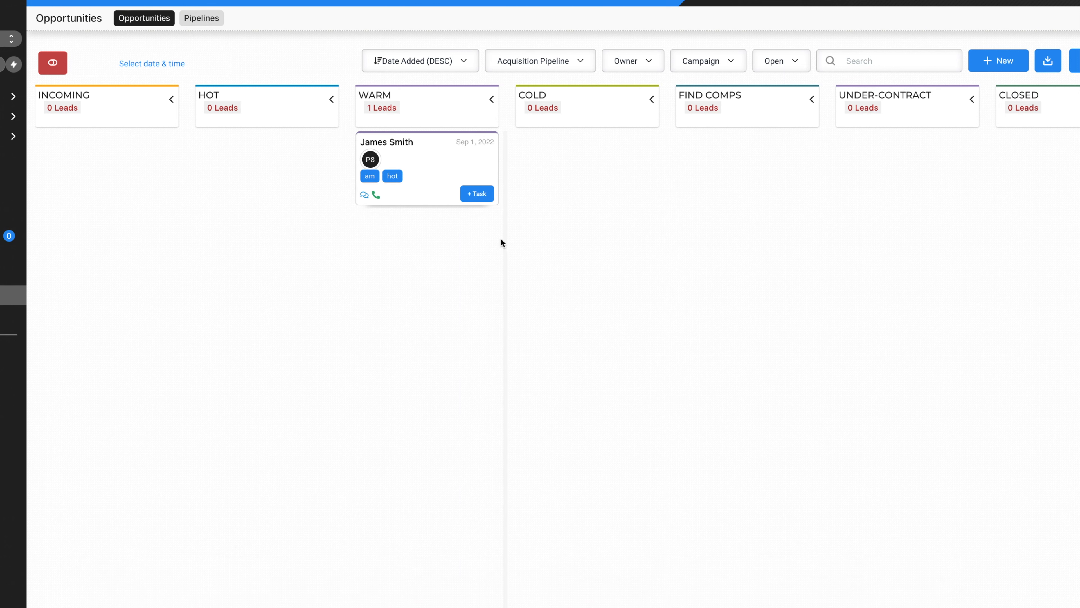
drag(441, 173, 597, 147)
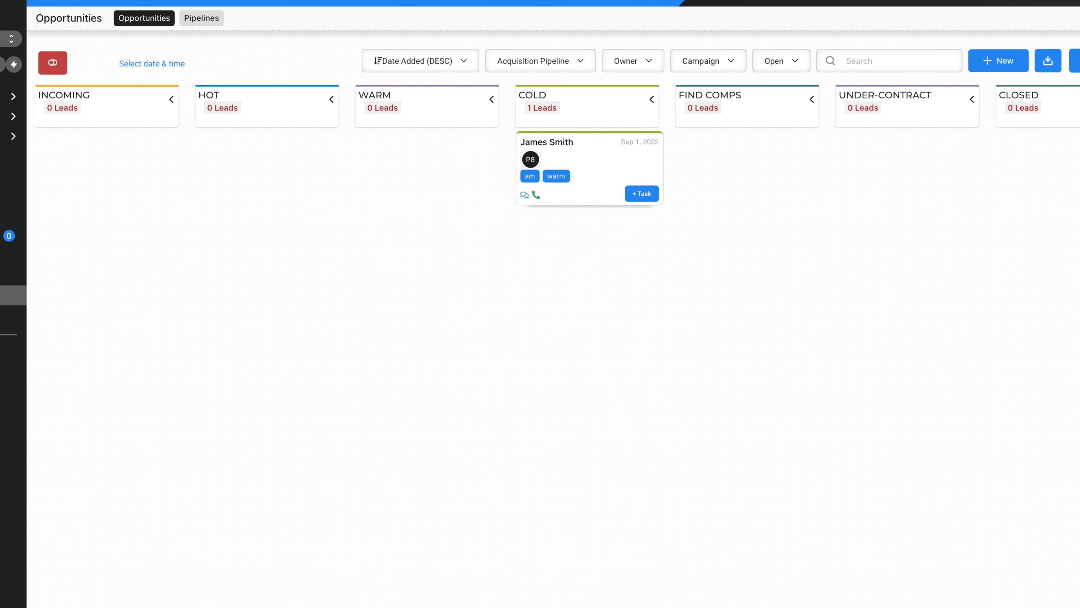
drag(590, 174, 761, 158)
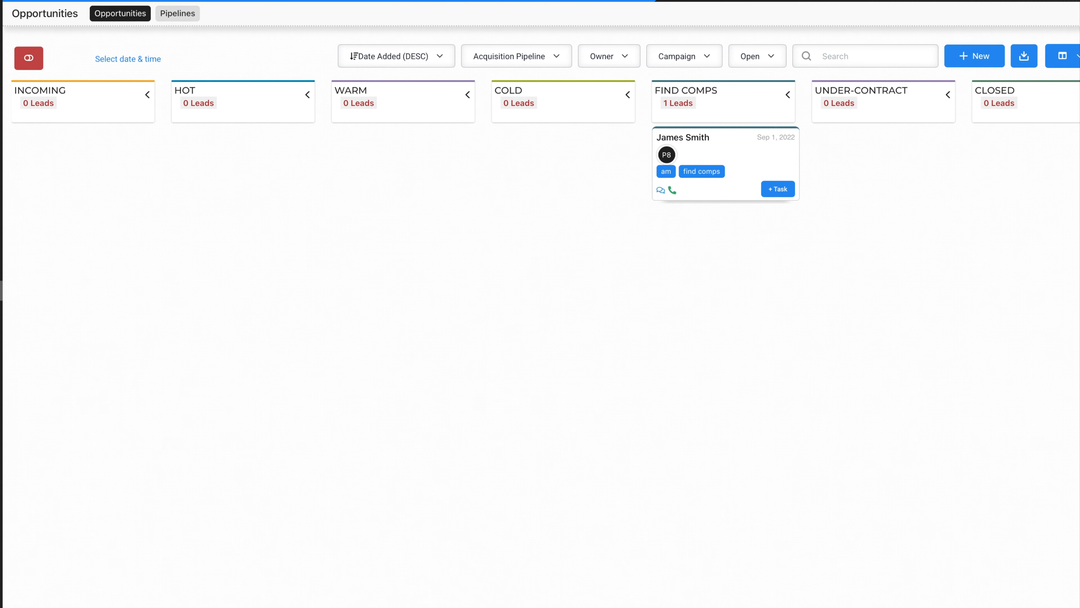
Move the test lead from FIND COMPS through UNDER-CONTRACT and CLOSED to DEAD.
drag(763, 144, 903, 144)
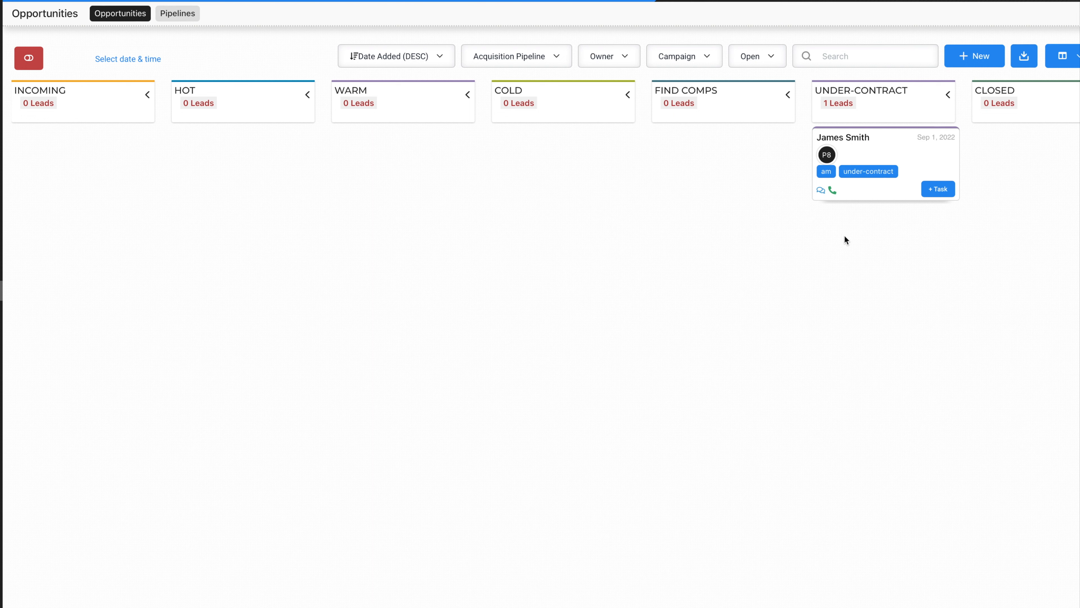
scroll(843, 234, right, 4)
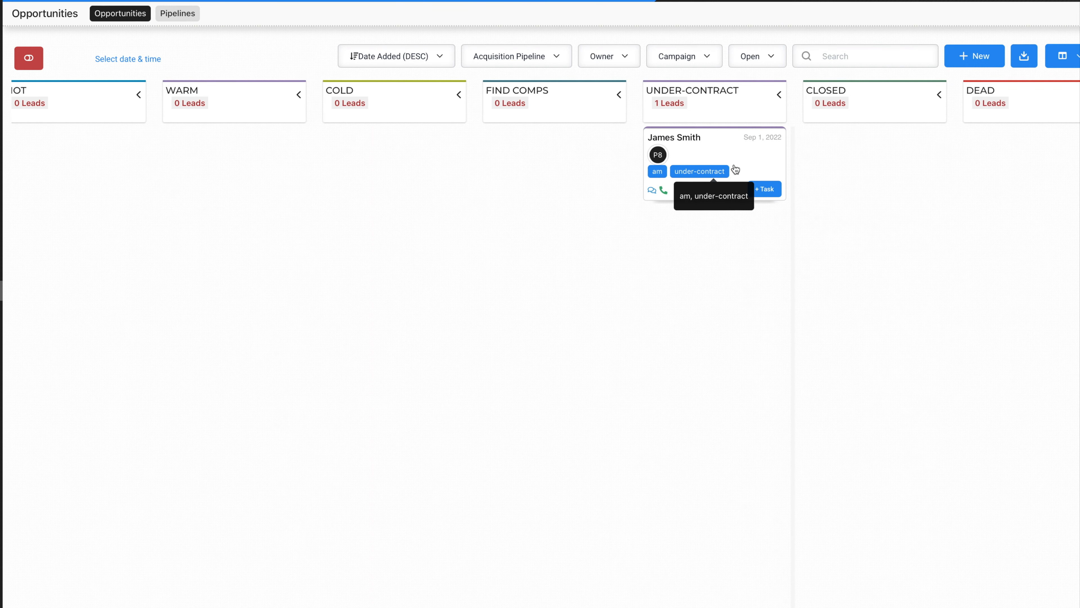
drag(763, 160, 876, 156)
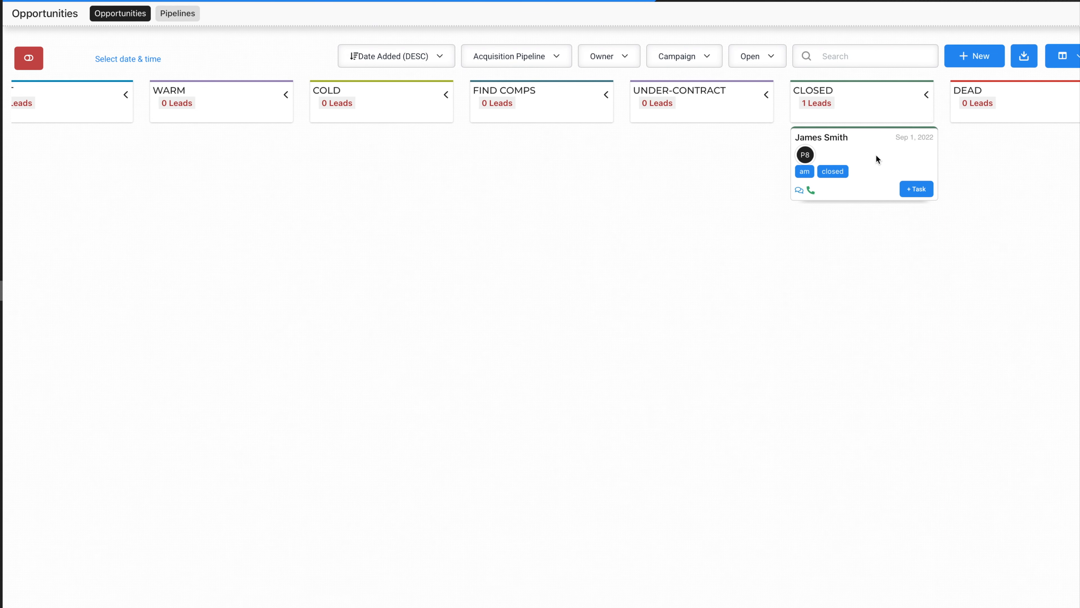
drag(865, 141, 1033, 142)
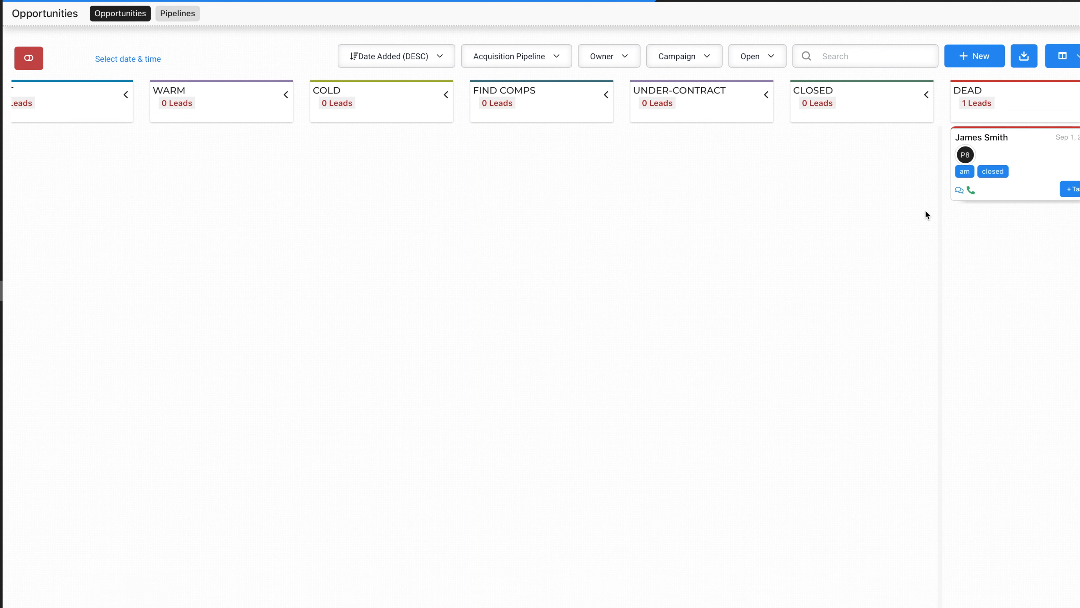